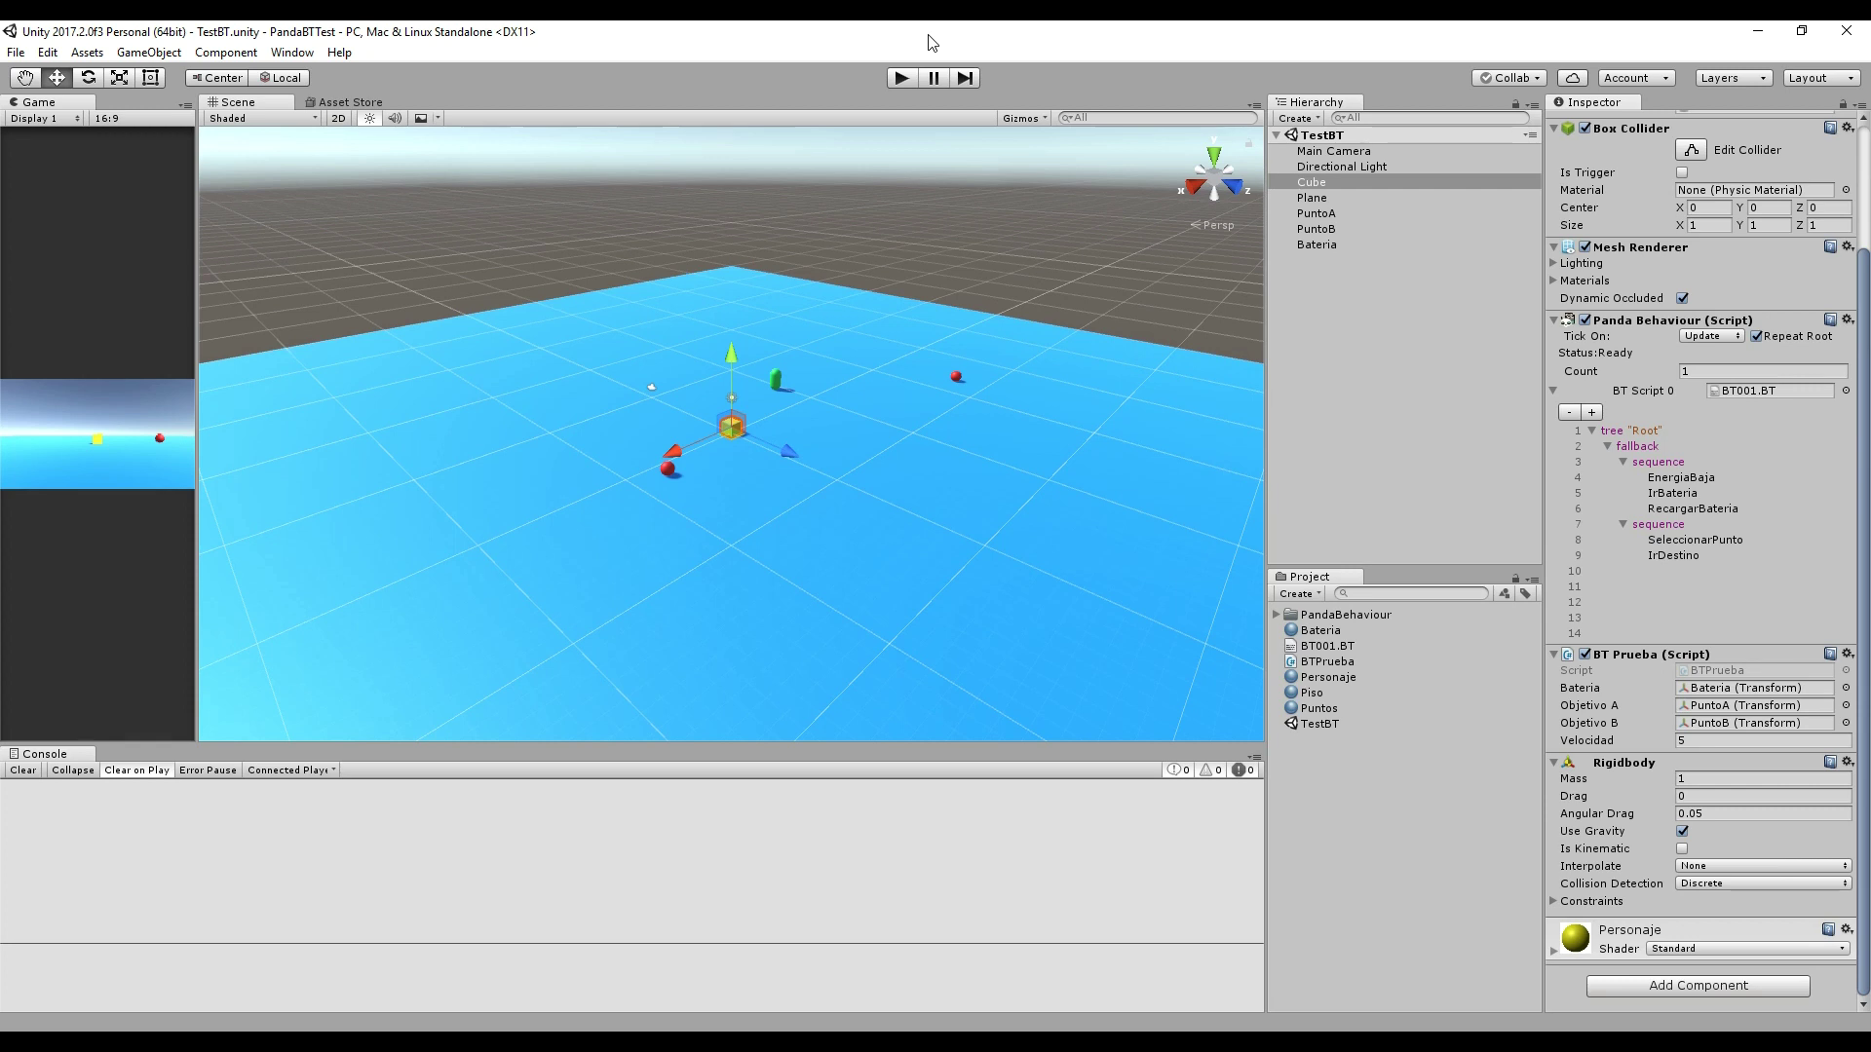
Inspect the floor Plane and the Bateria capsule in the Inspector.
click(992, 433)
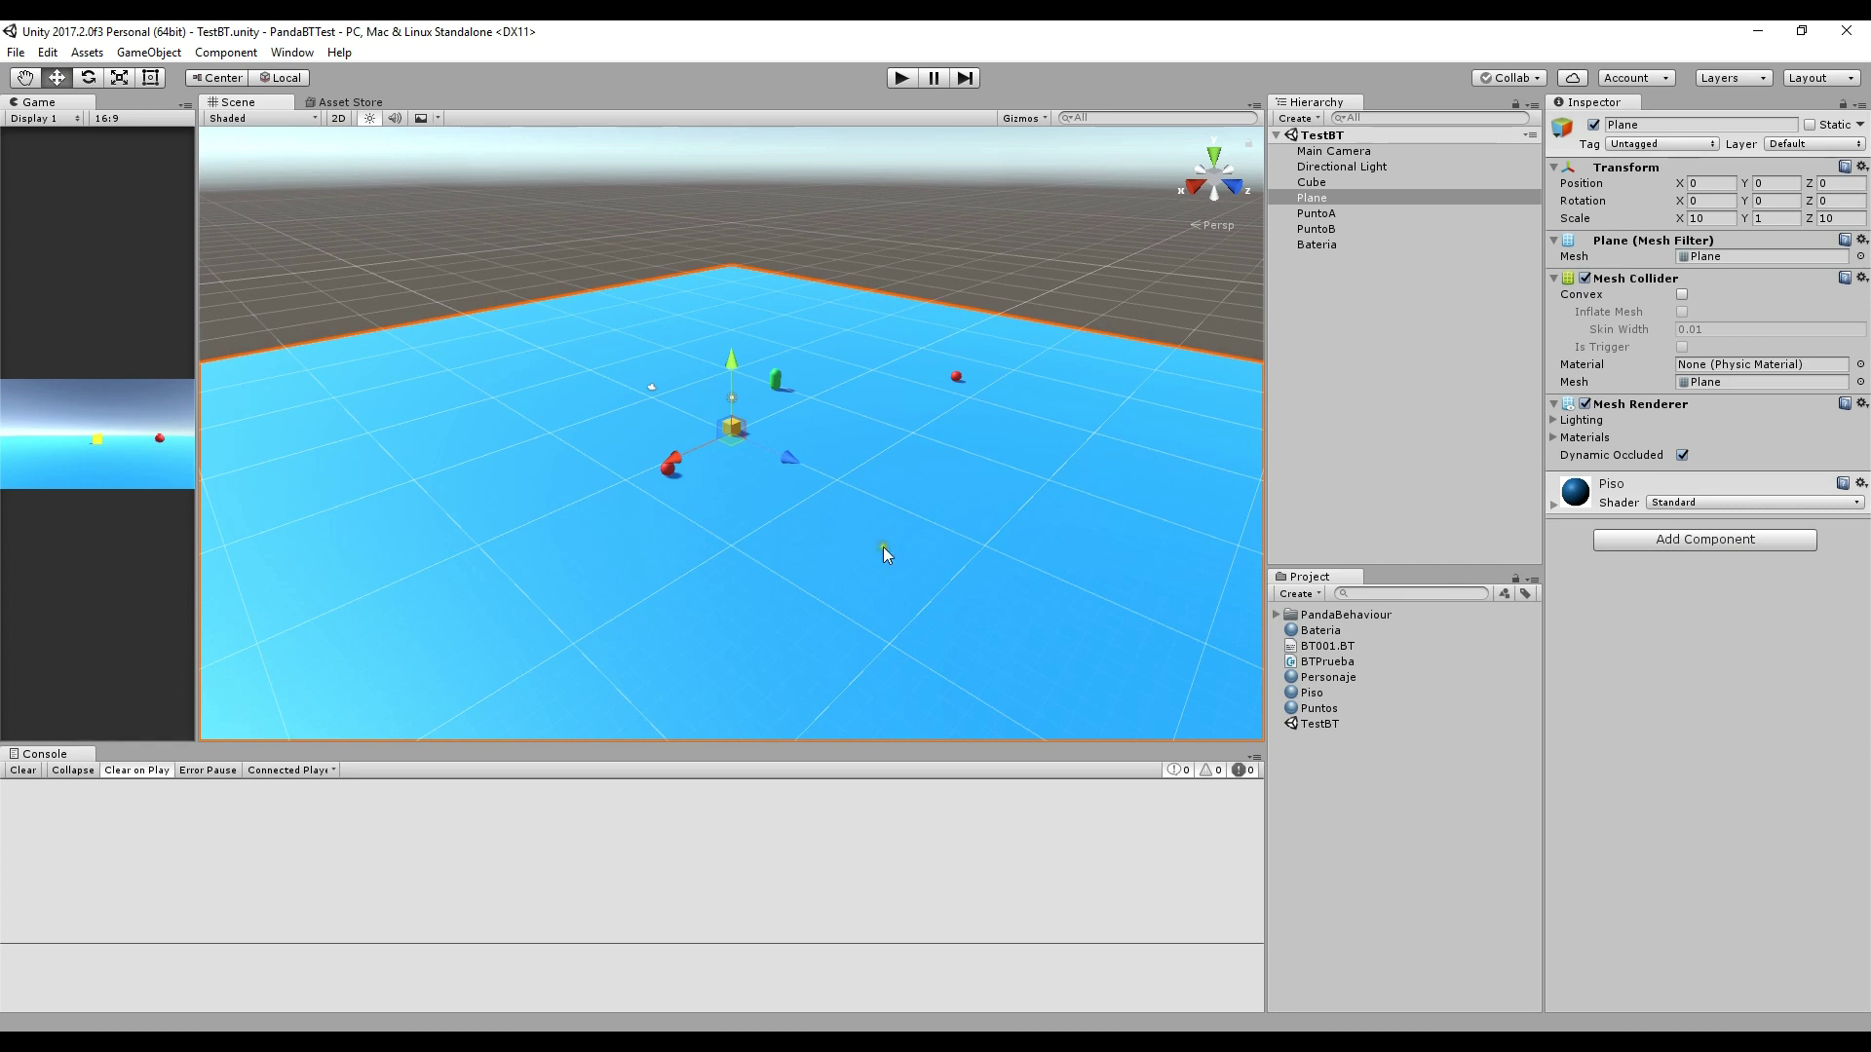
click(775, 382)
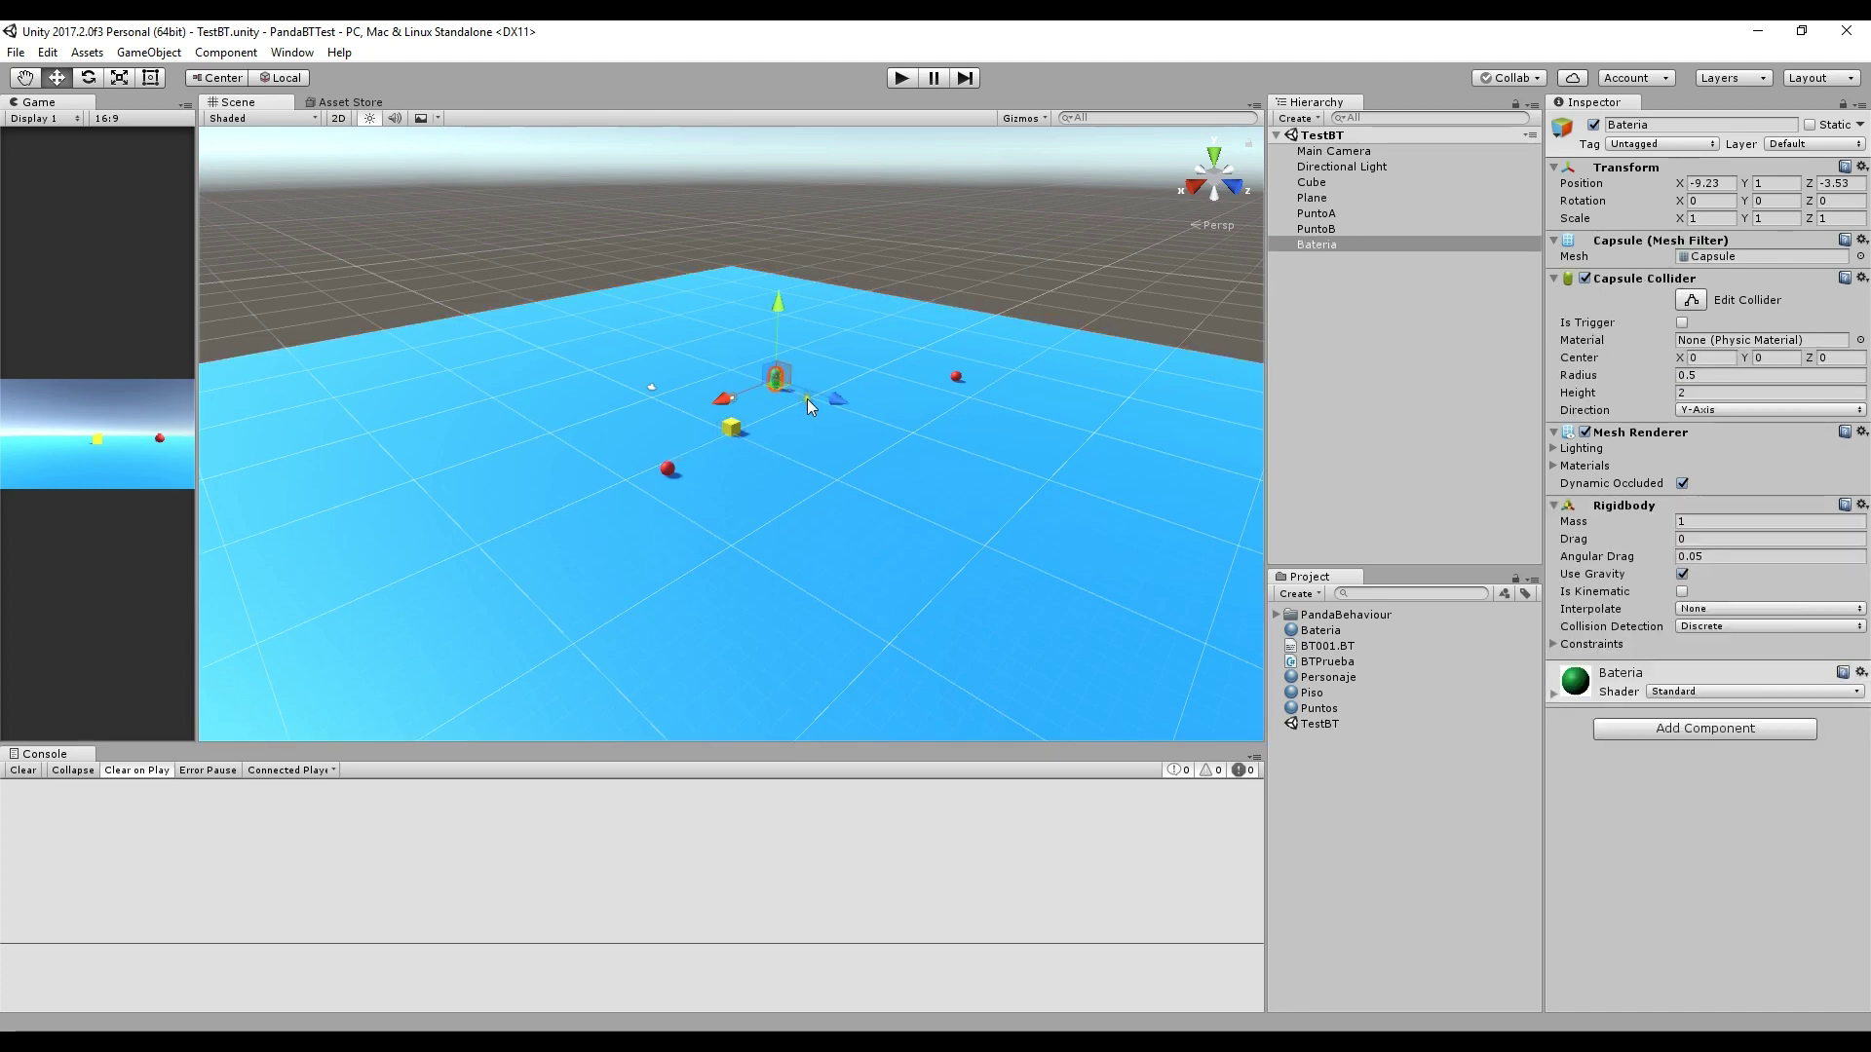
scroll(797, 380, up, 2)
scroll(797, 380, up, 3)
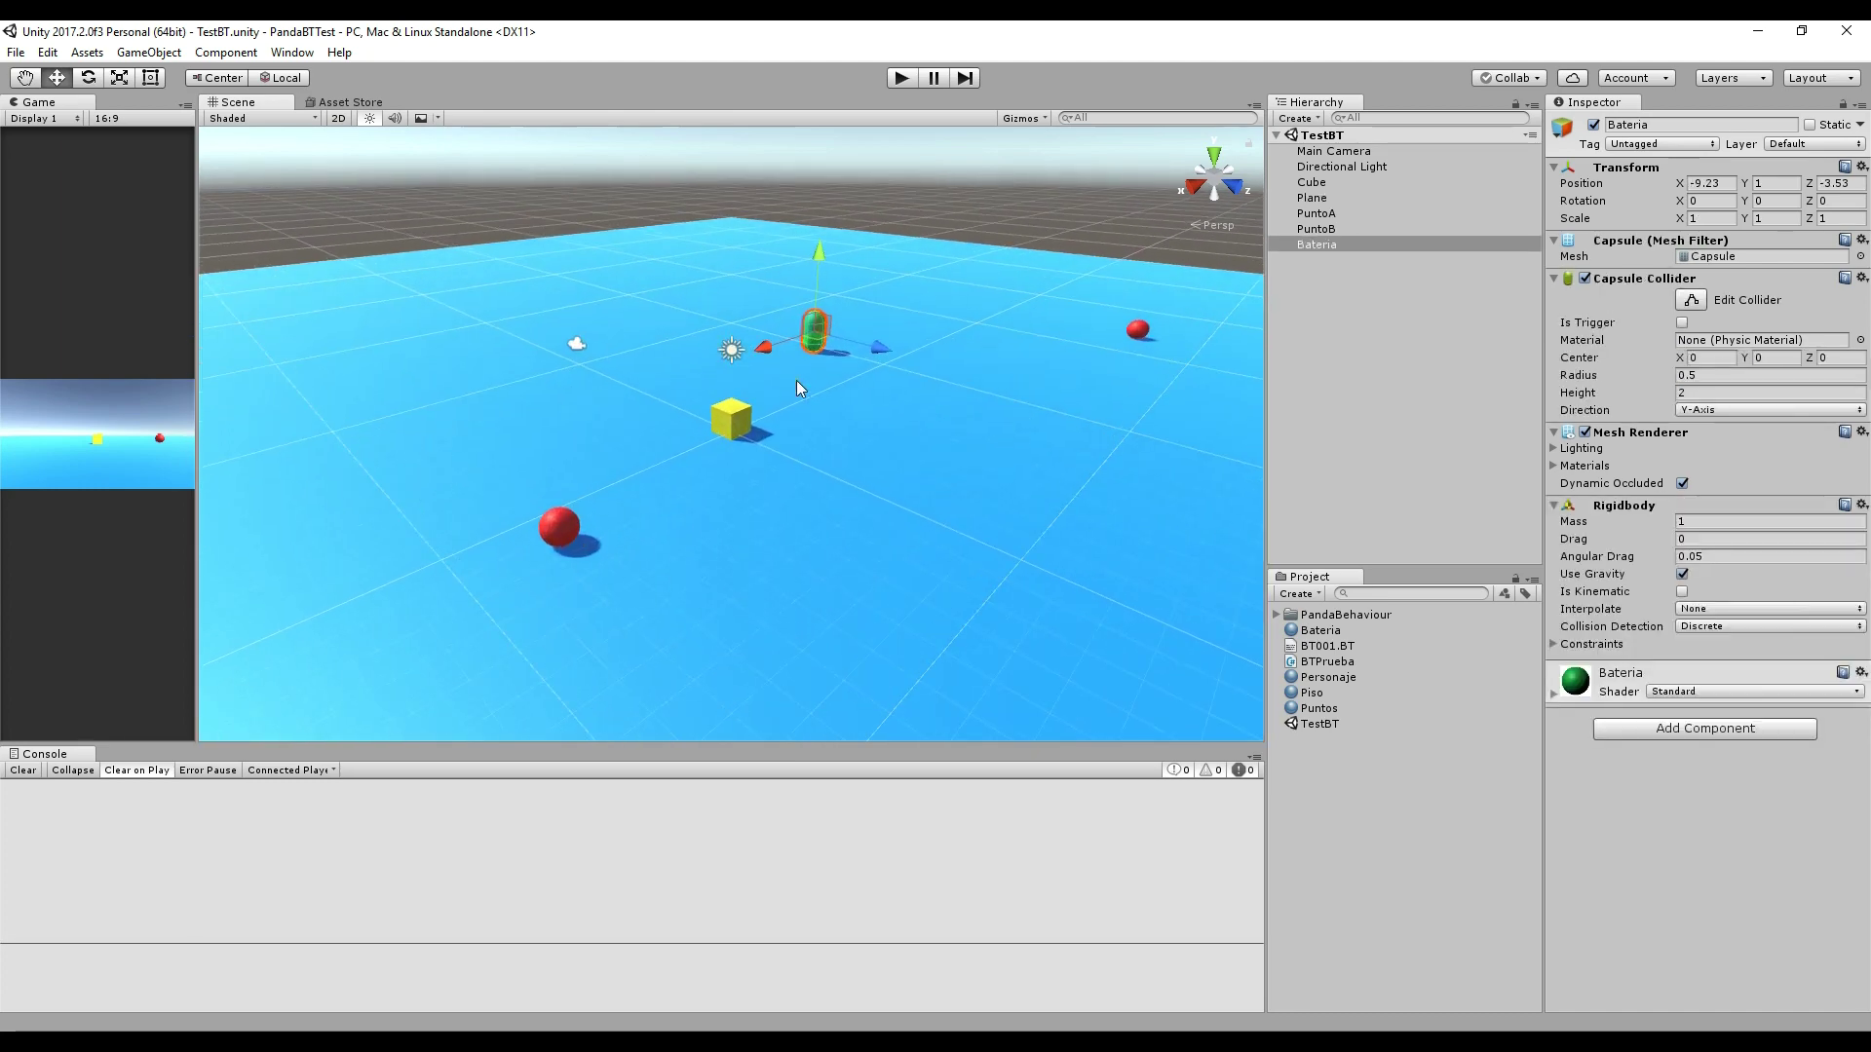
click(1327, 248)
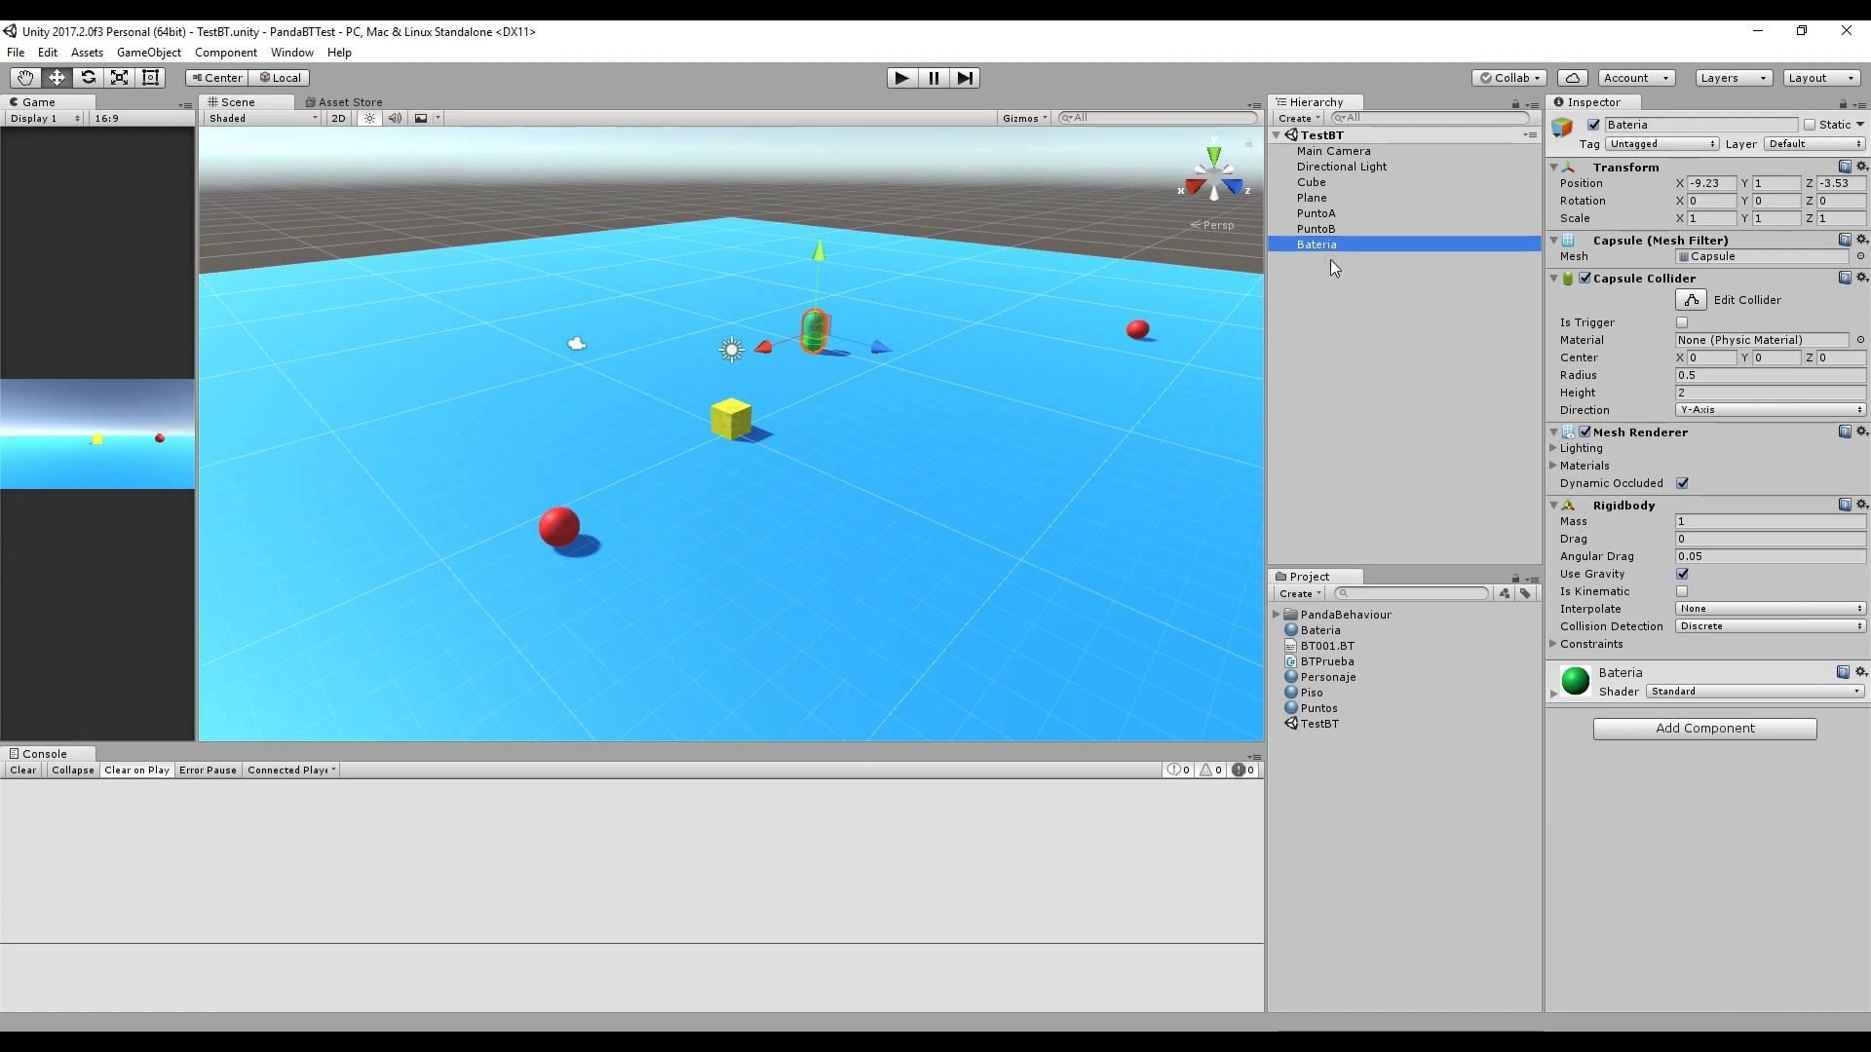
scroll(960, 419, down, 3)
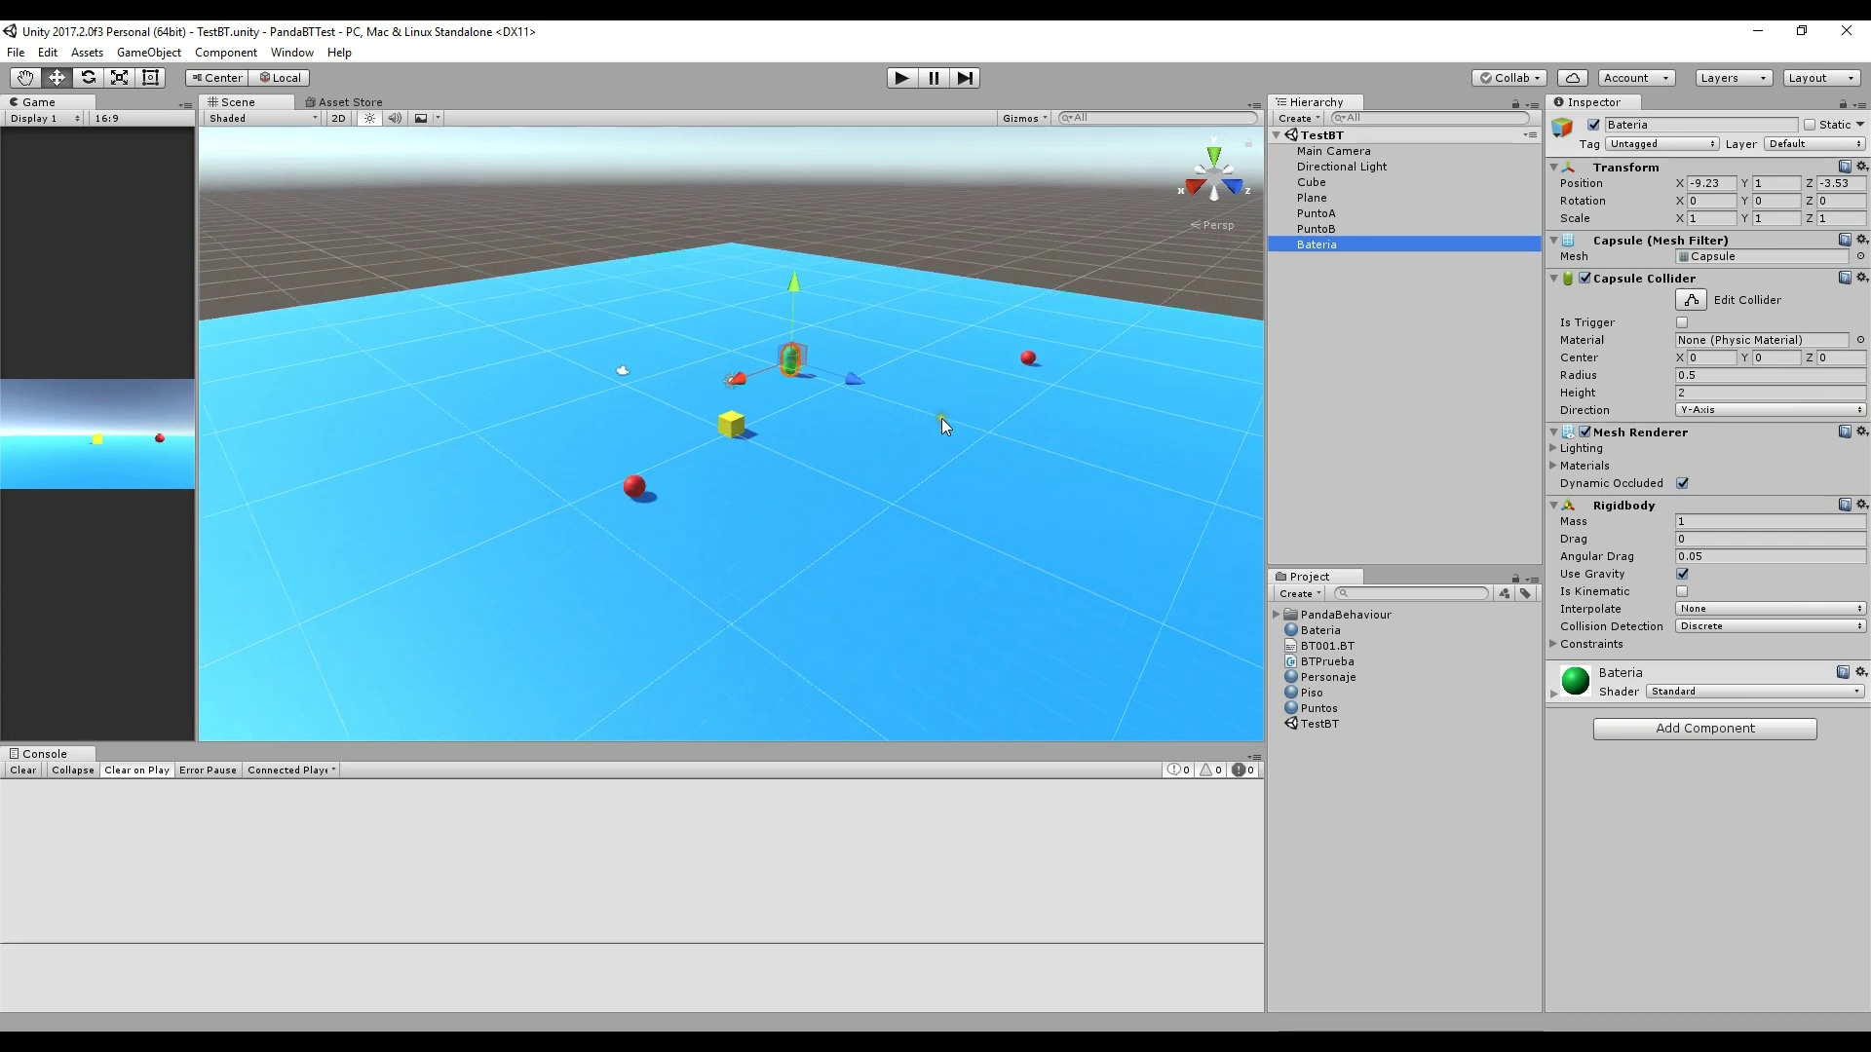
Inspect the PuntoA and PuntoB patrol spheres, pointing out PuntoB's name.
click(1314, 215)
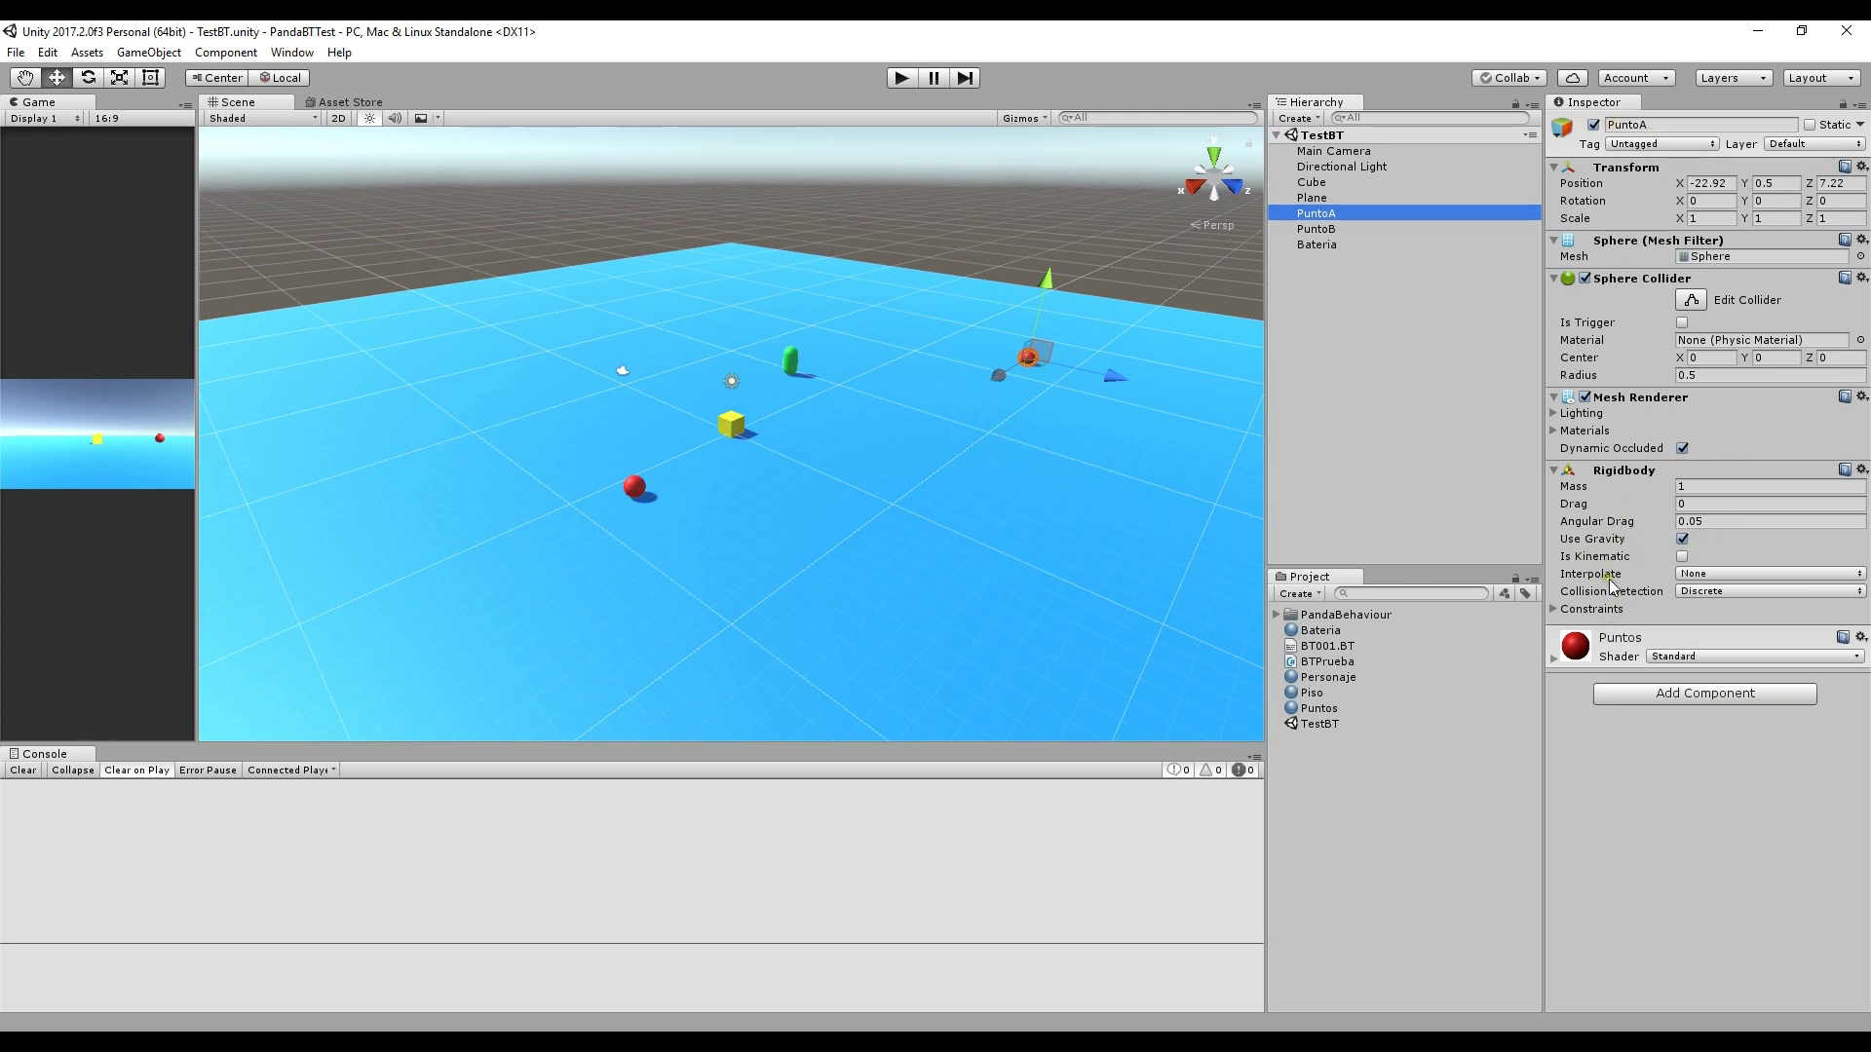
click(1318, 229)
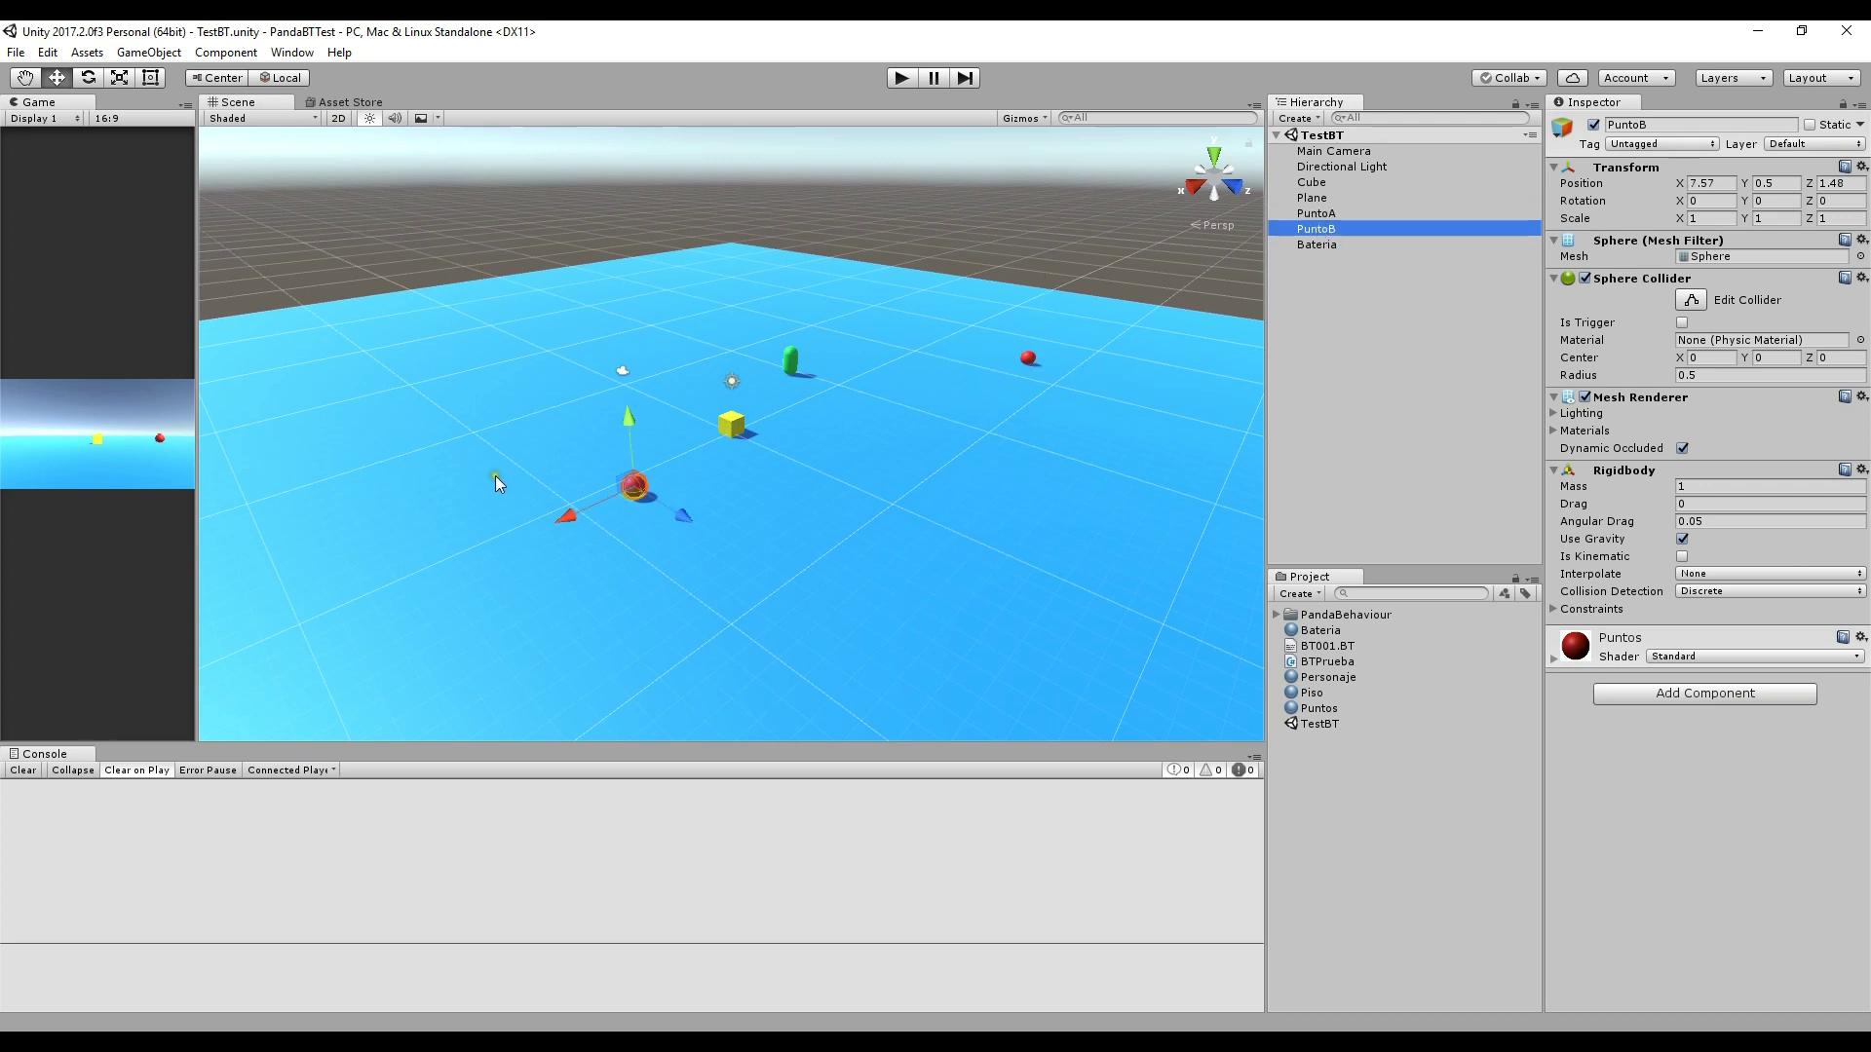
click(1610, 125)
Review the Cube's components in the Inspector, then switch to BT001.BT in Visual Studio.
click(729, 428)
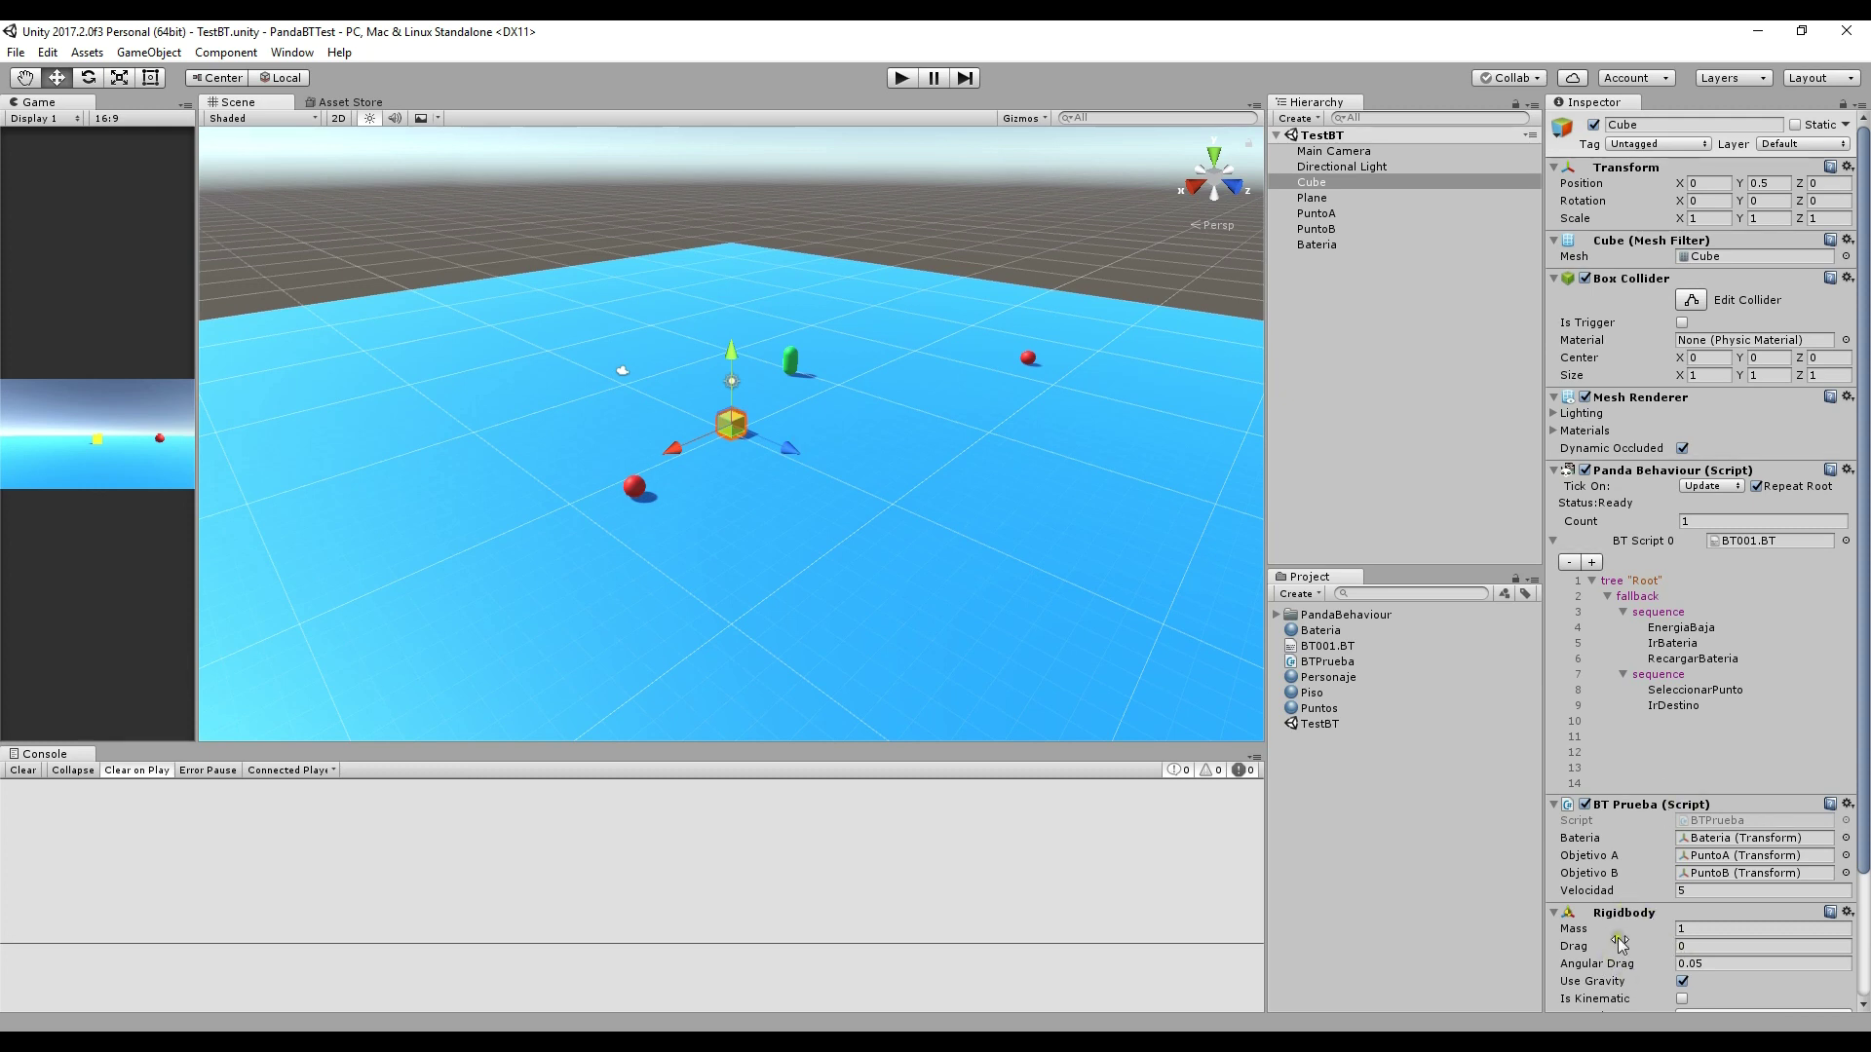
drag(1861, 868, 1859, 967)
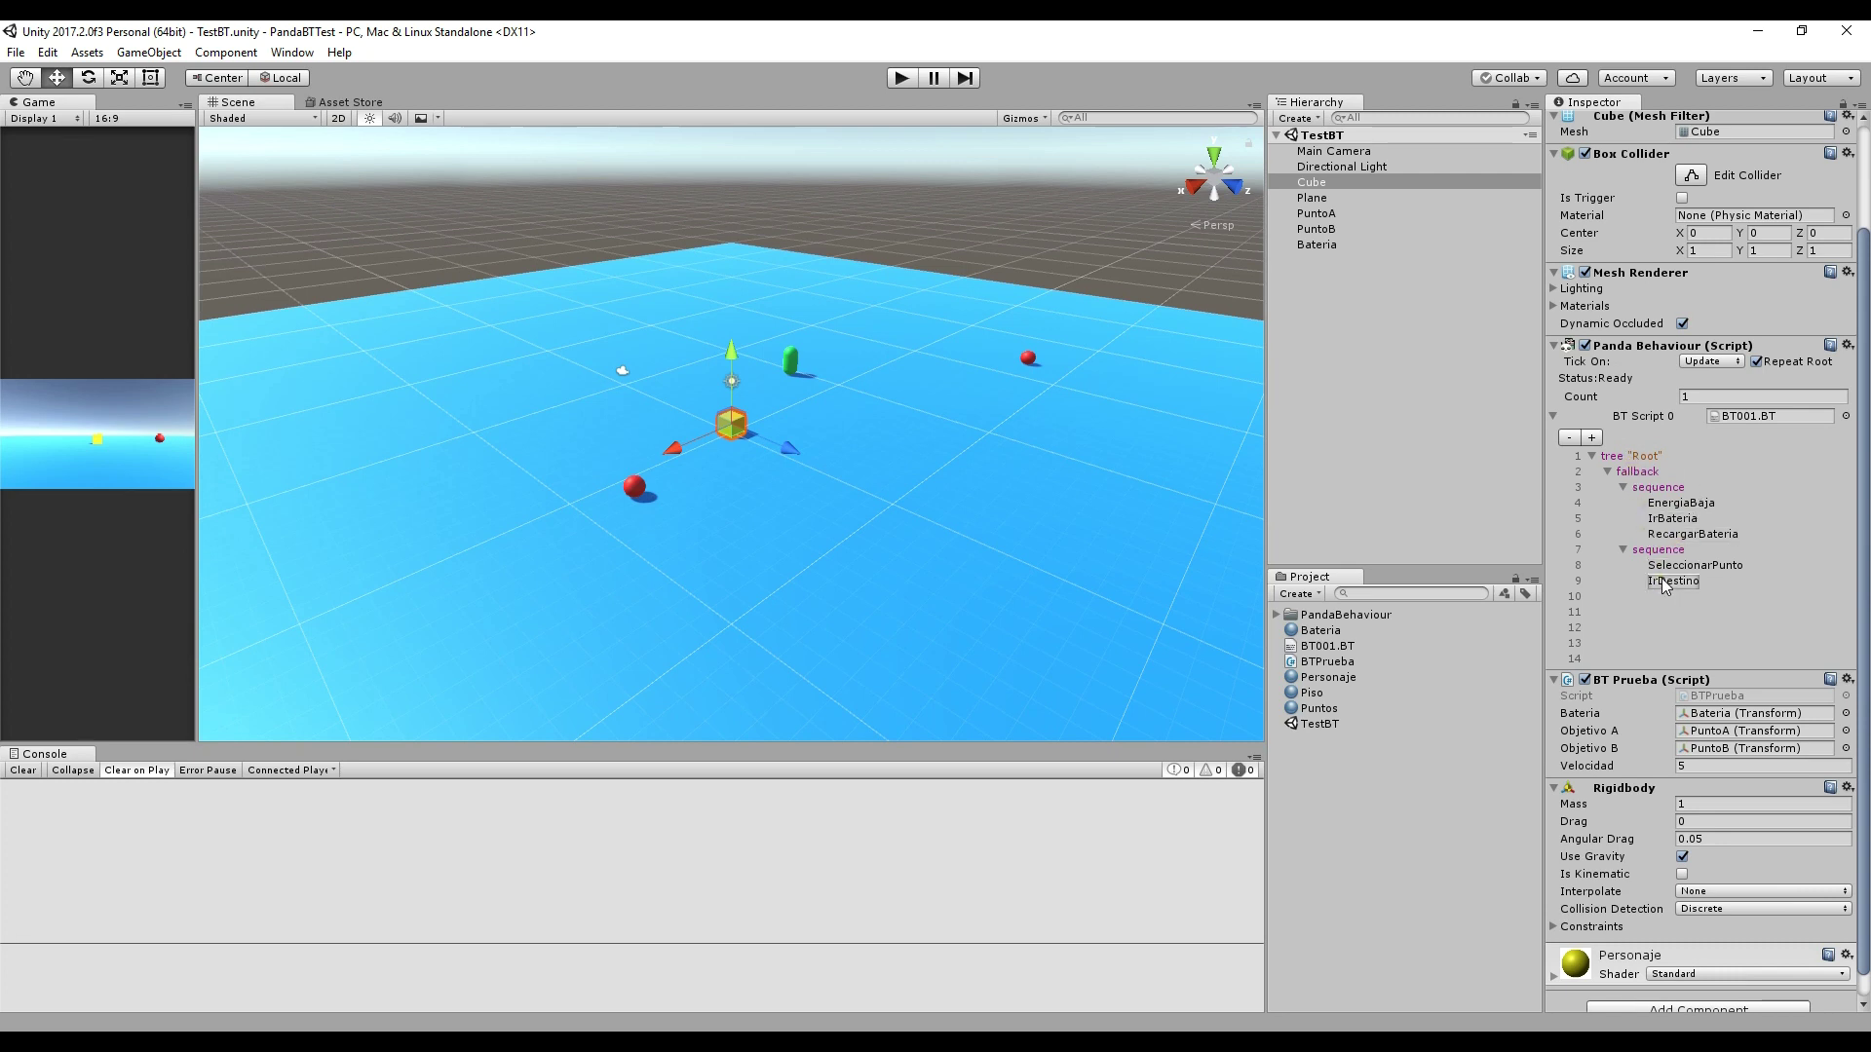
key(alt+Tab)
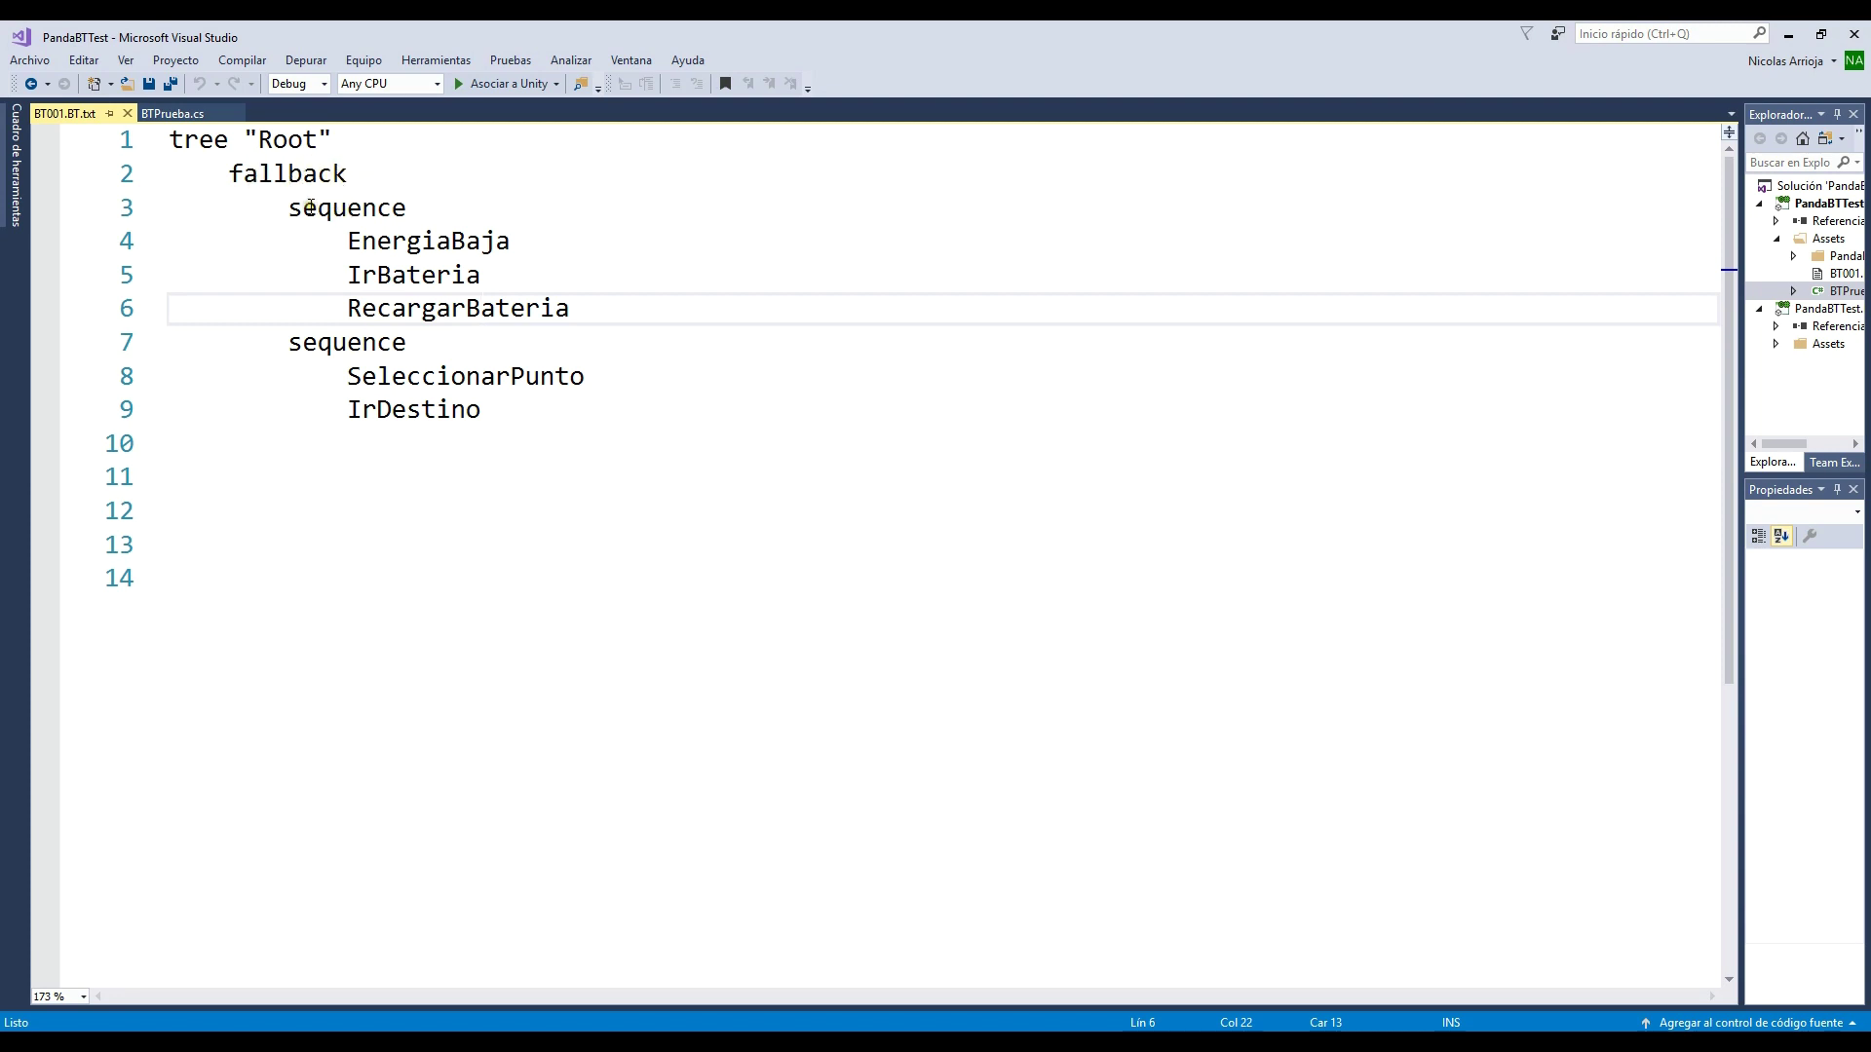
Highlight the fallback node and its recharge (lines 3–6) and patrol (lines 7–9) sequences.
drag(289, 212, 584, 309)
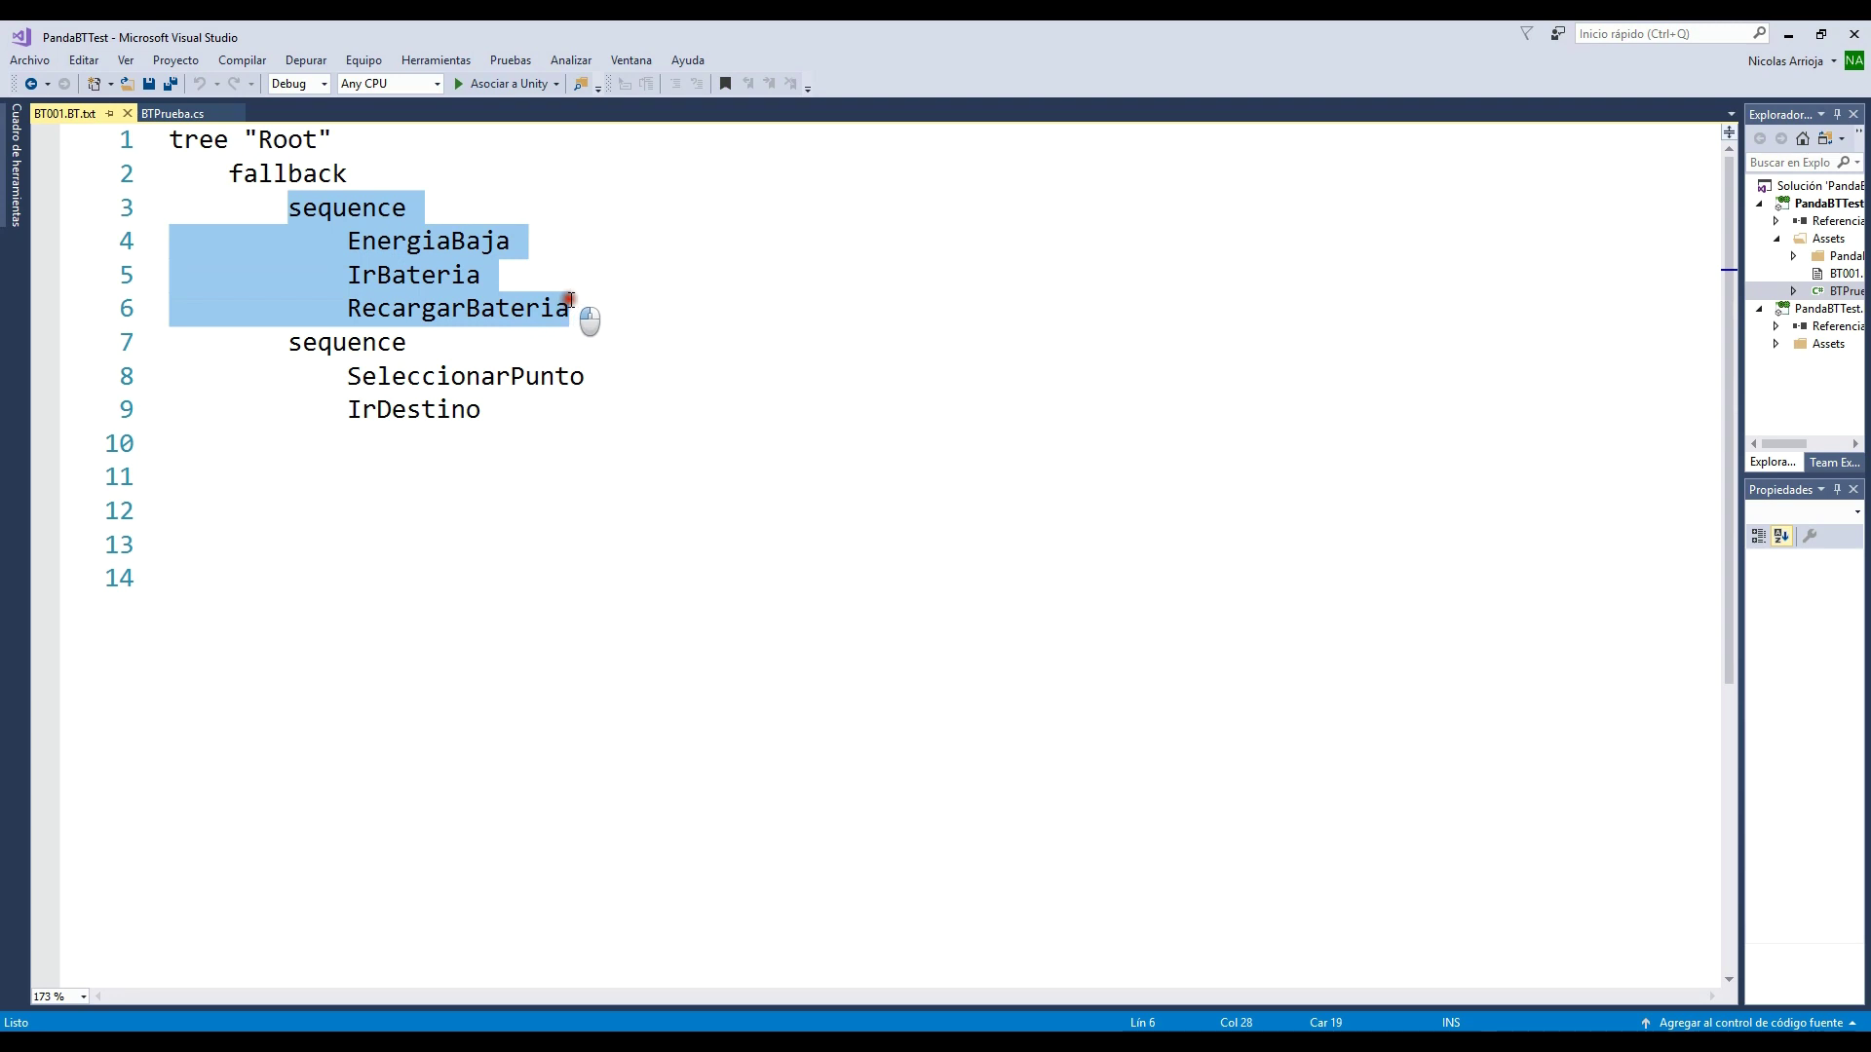
click(400, 376)
drag(290, 342, 552, 398)
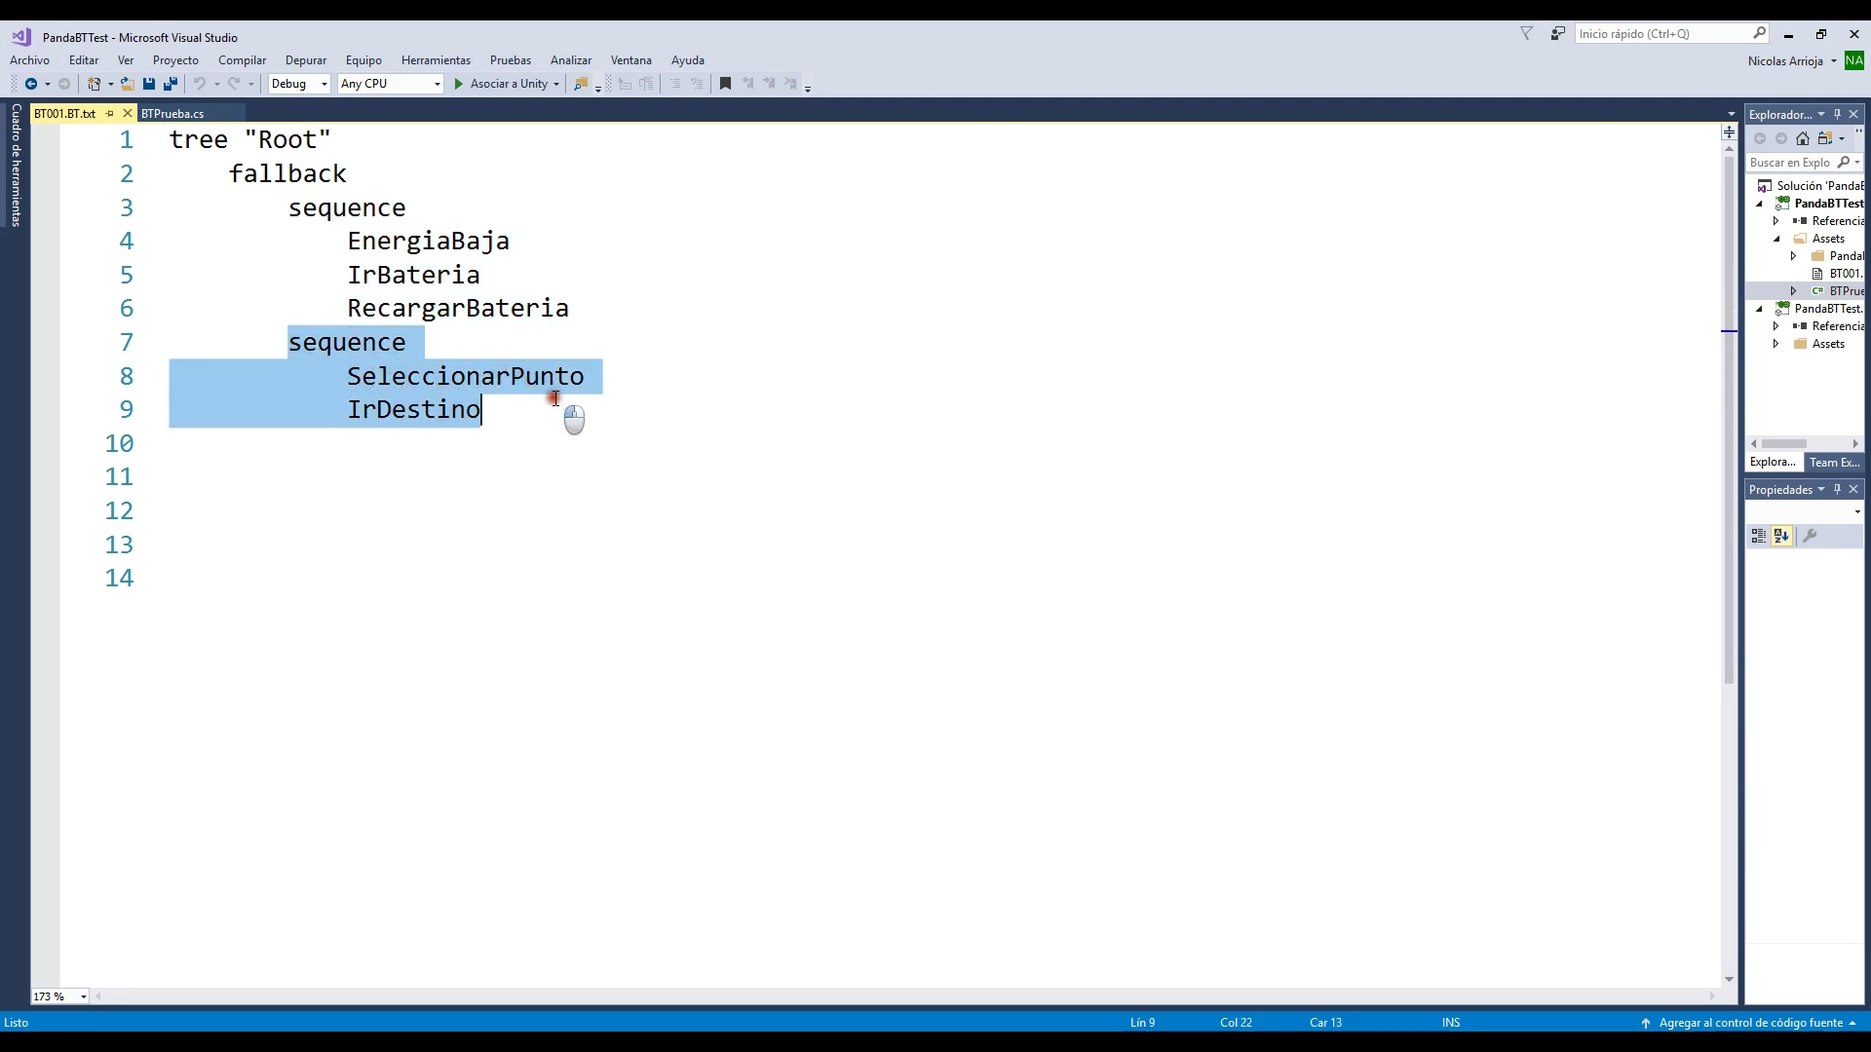
click(303, 174)
double_click(317, 208)
click(303, 174)
double_click(303, 173)
drag(290, 342, 390, 344)
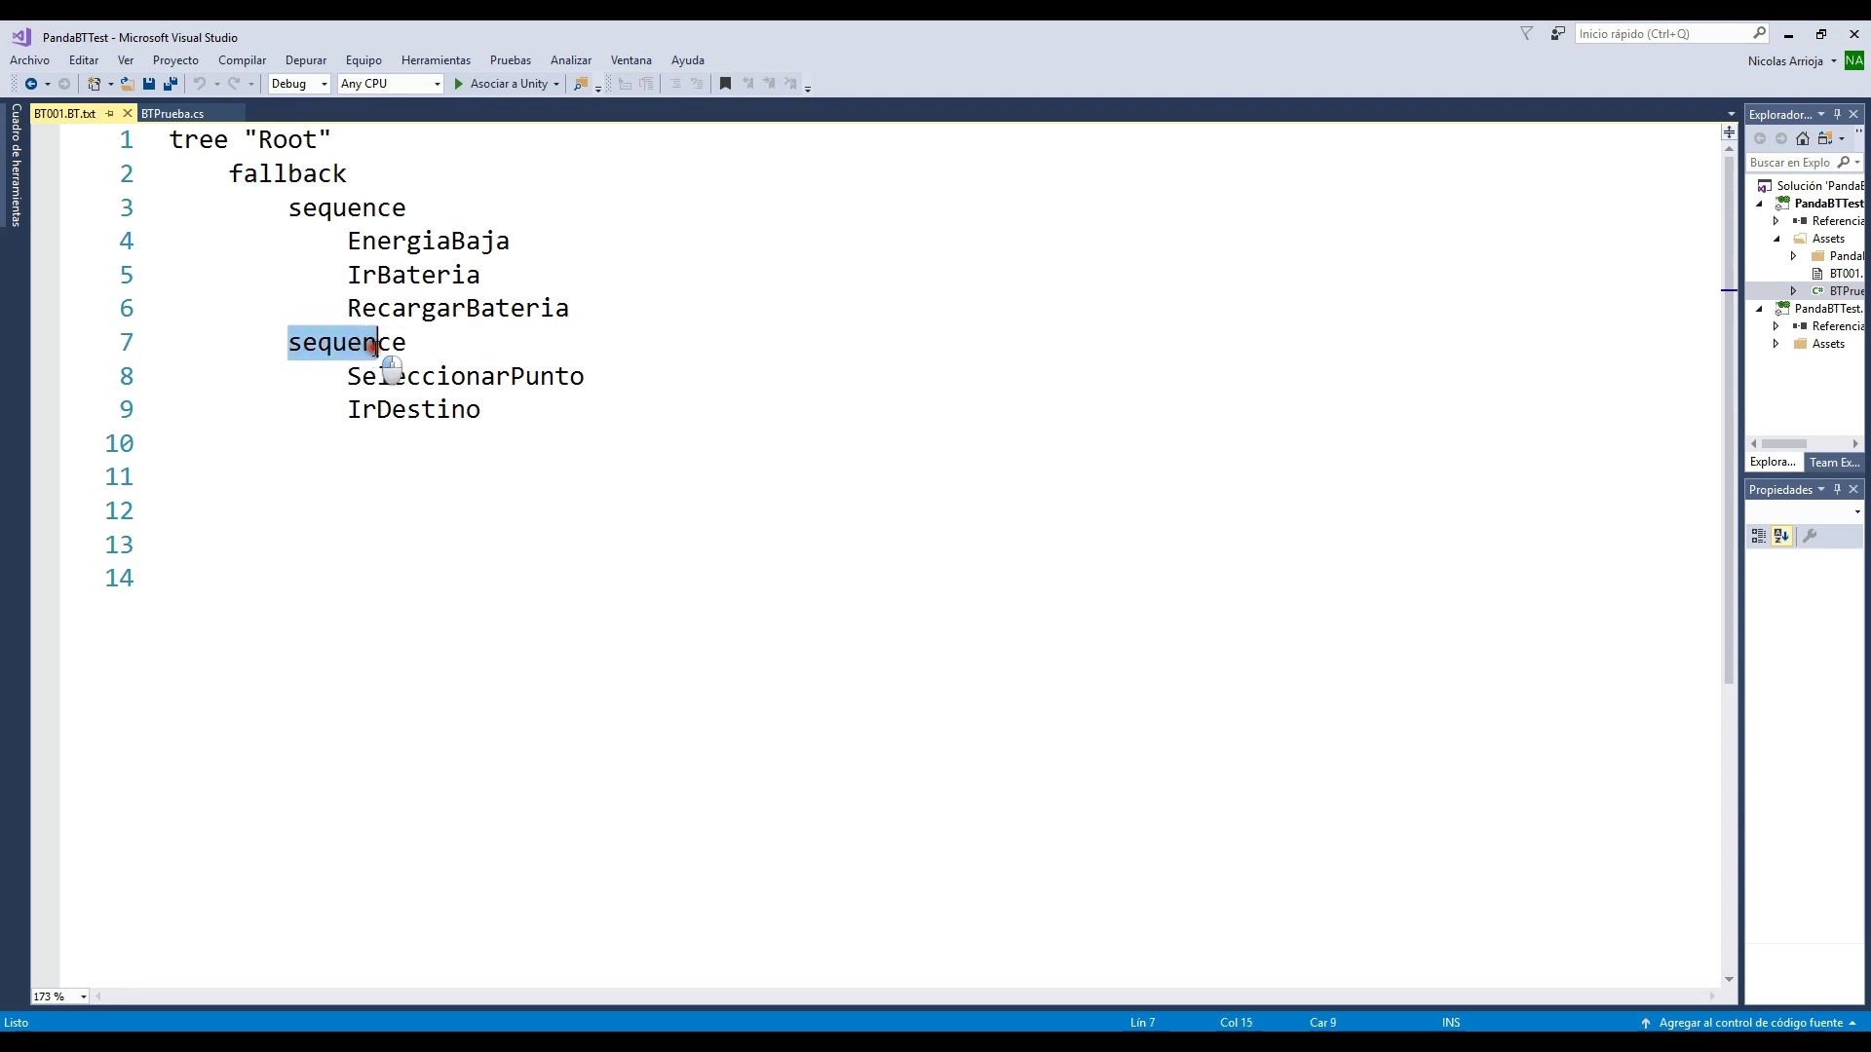
double_click(303, 173)
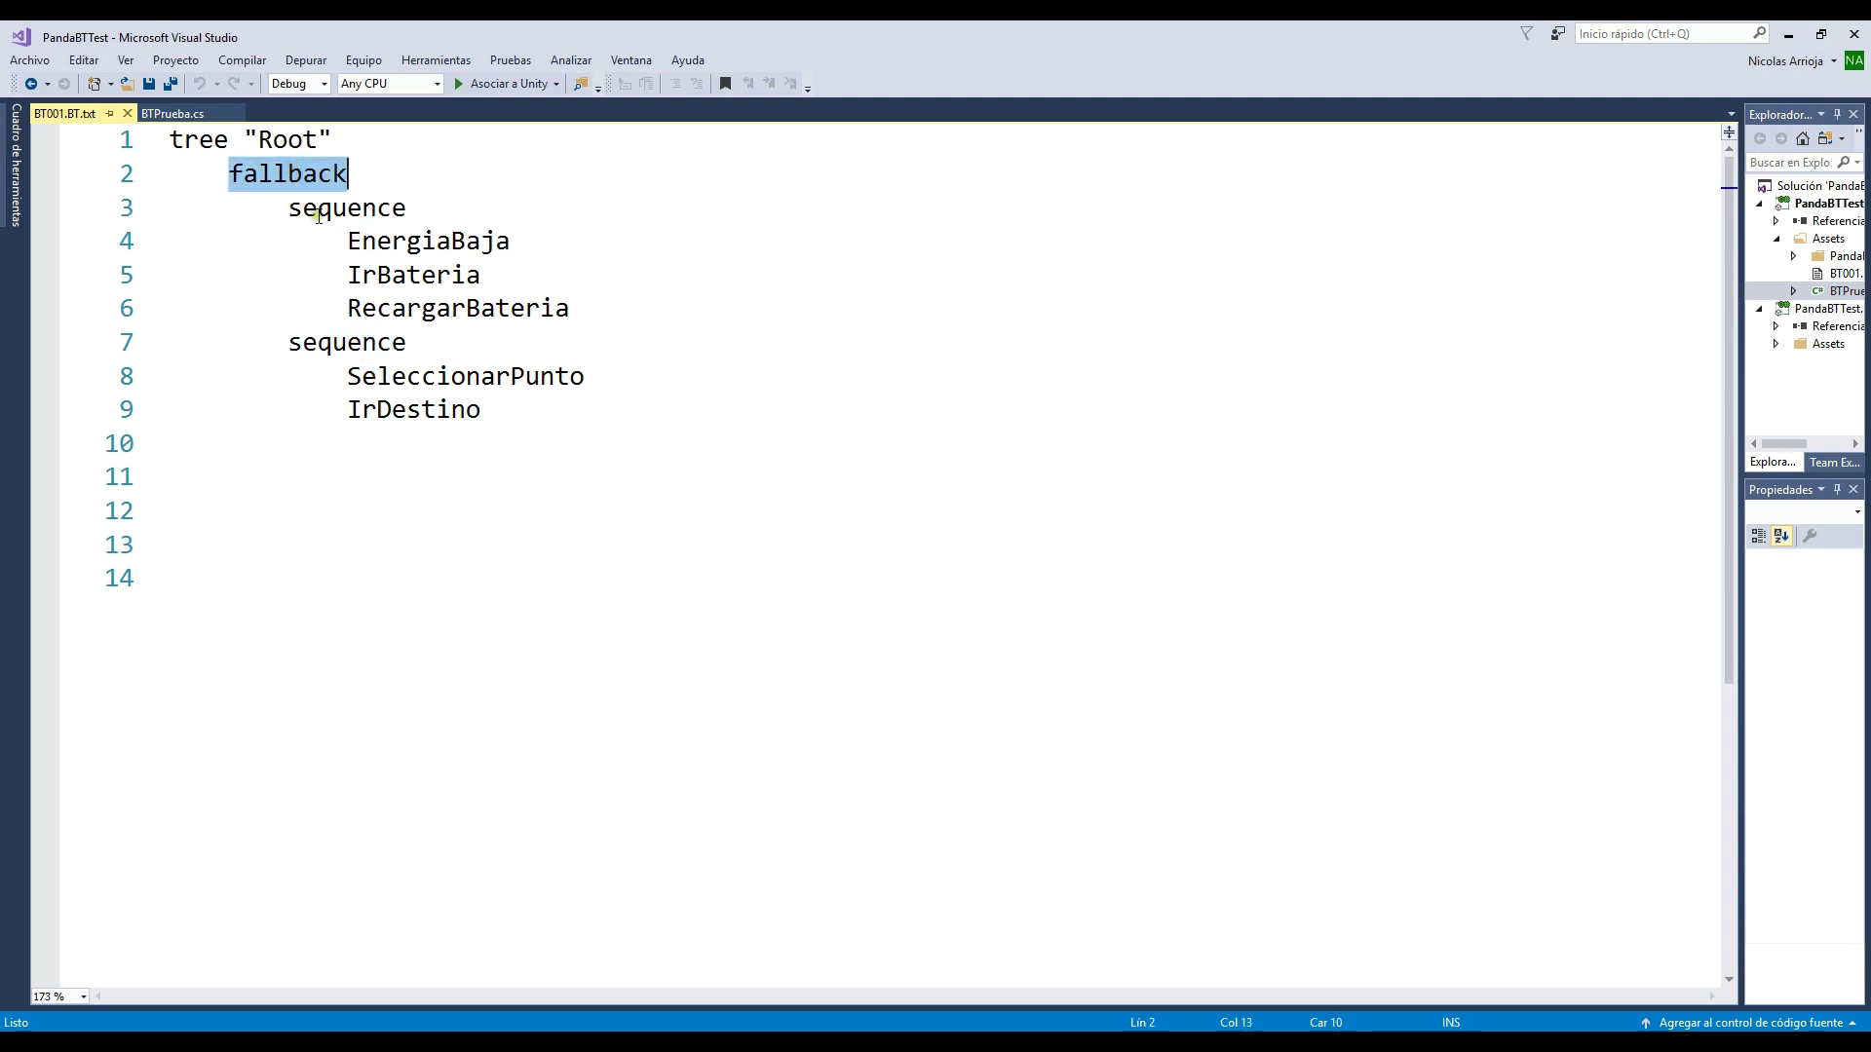
double_click(317, 207)
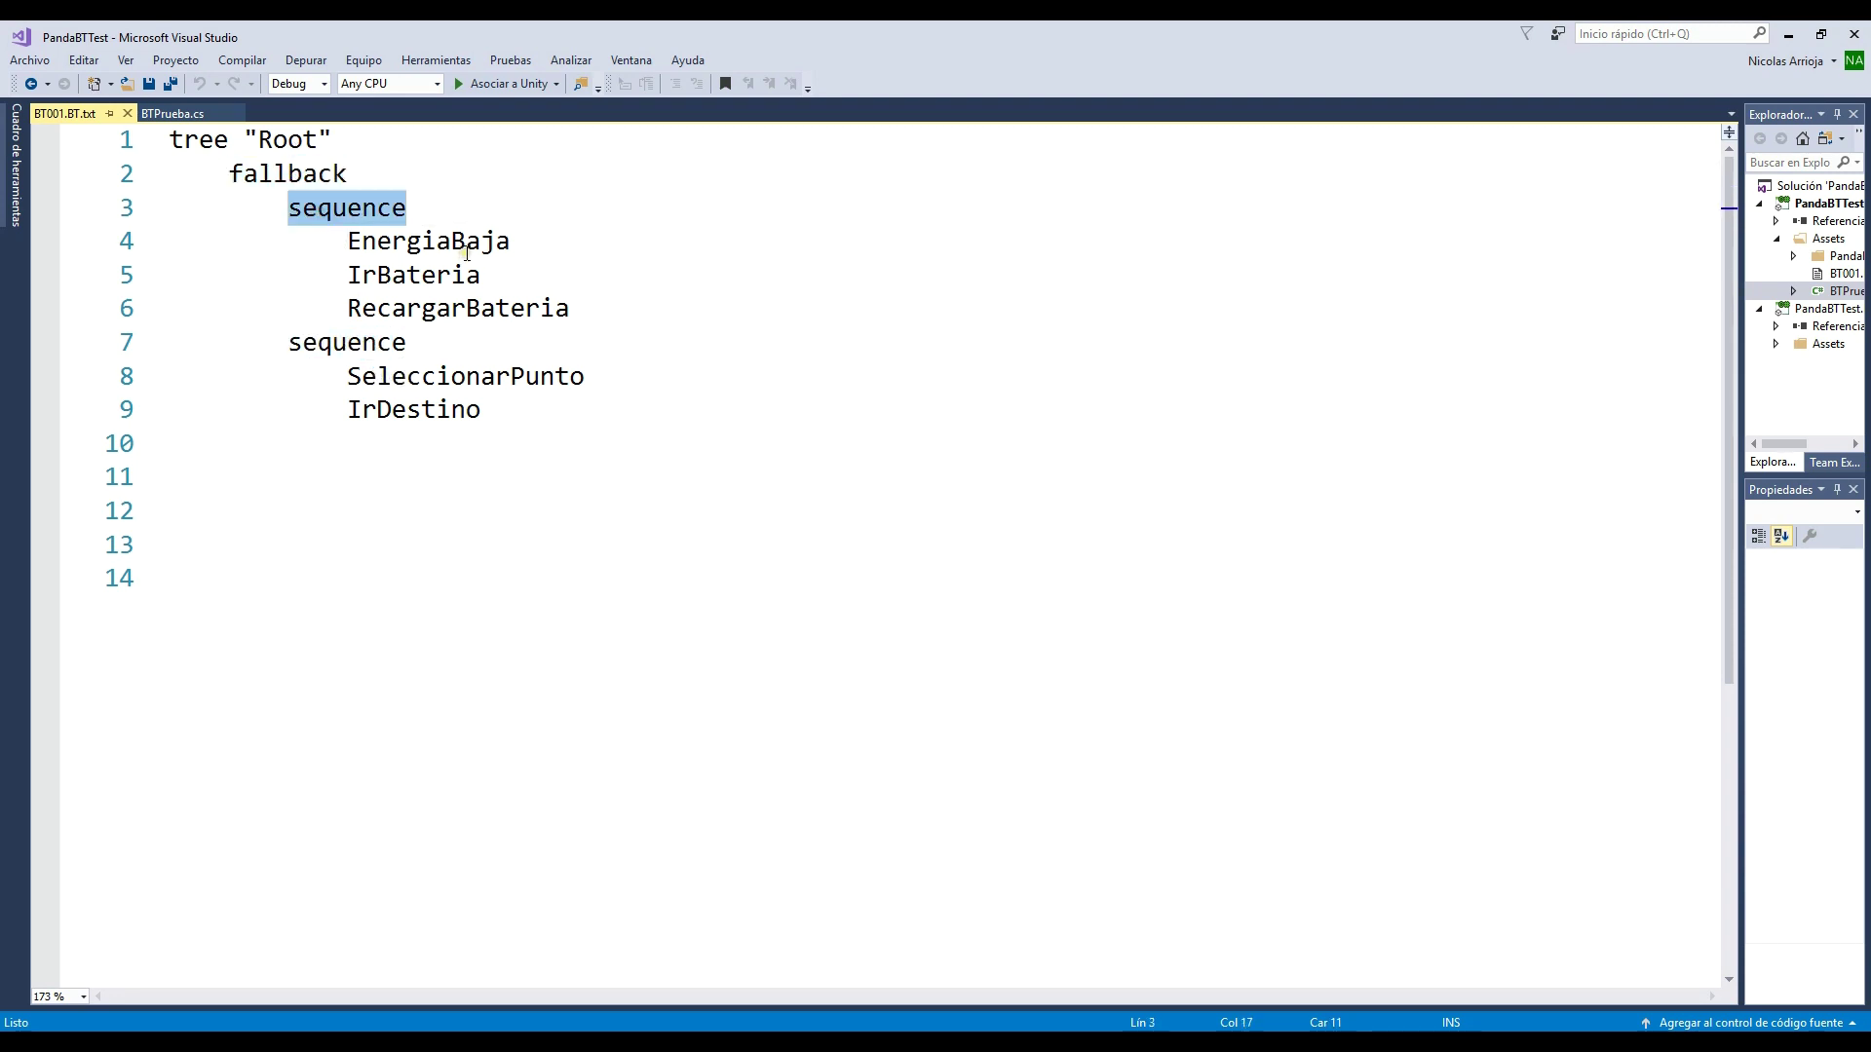
Highlight tasks EnergiaBaja, IrBateria, RecargarBateria, SeleccionarPunto and IrDestino, then open BTPrueba.cs.
click(520, 244)
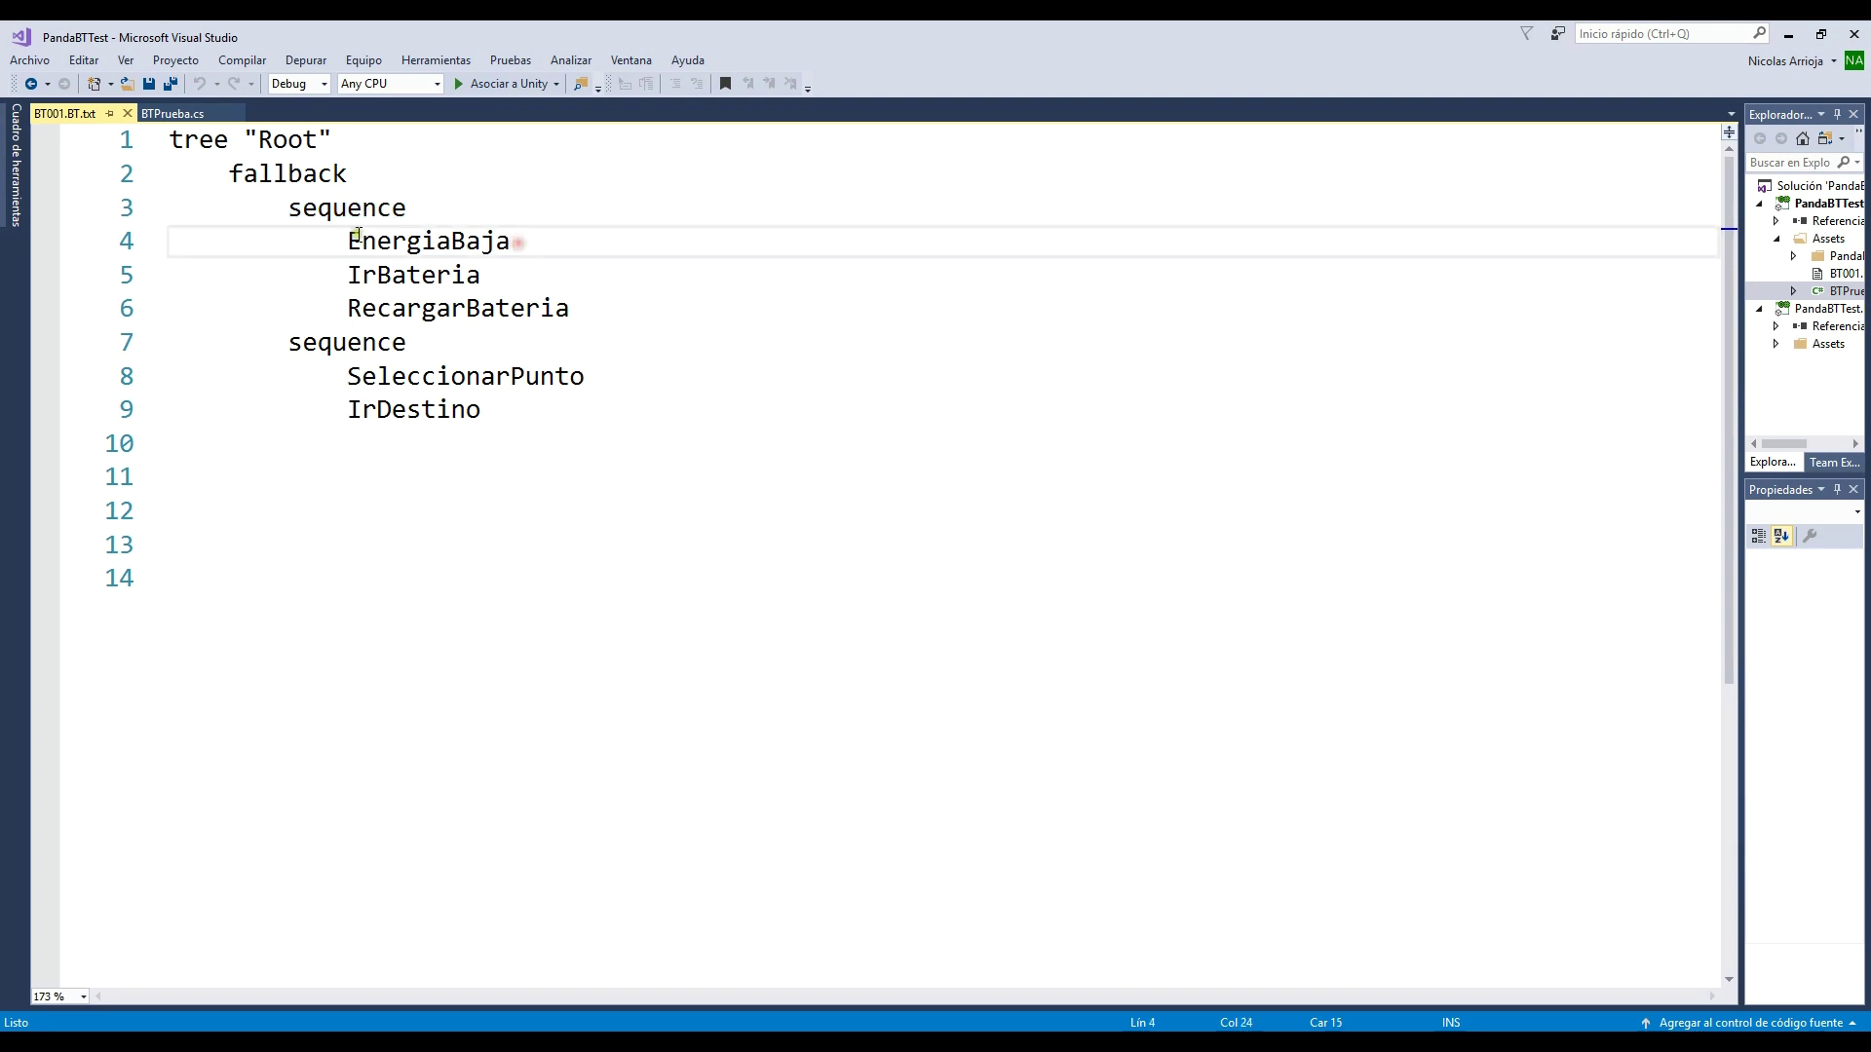
drag(348, 243, 513, 244)
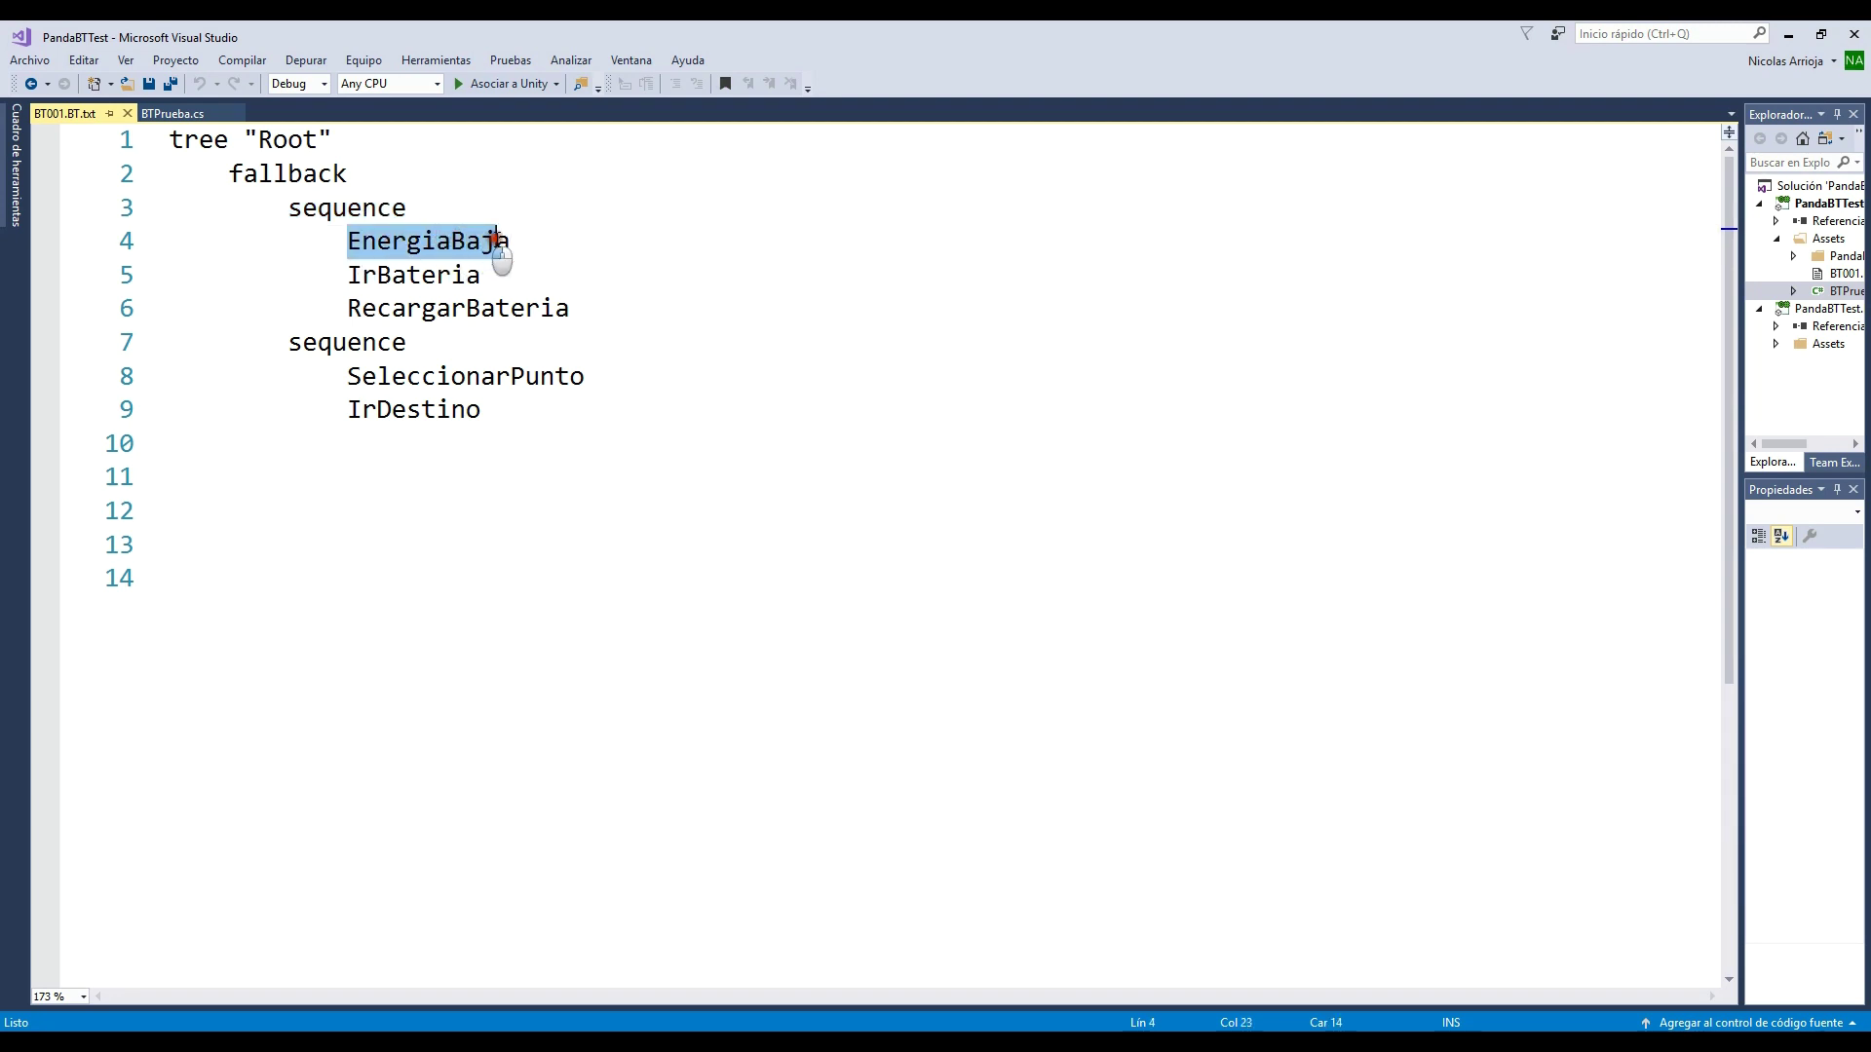
drag(347, 274, 484, 275)
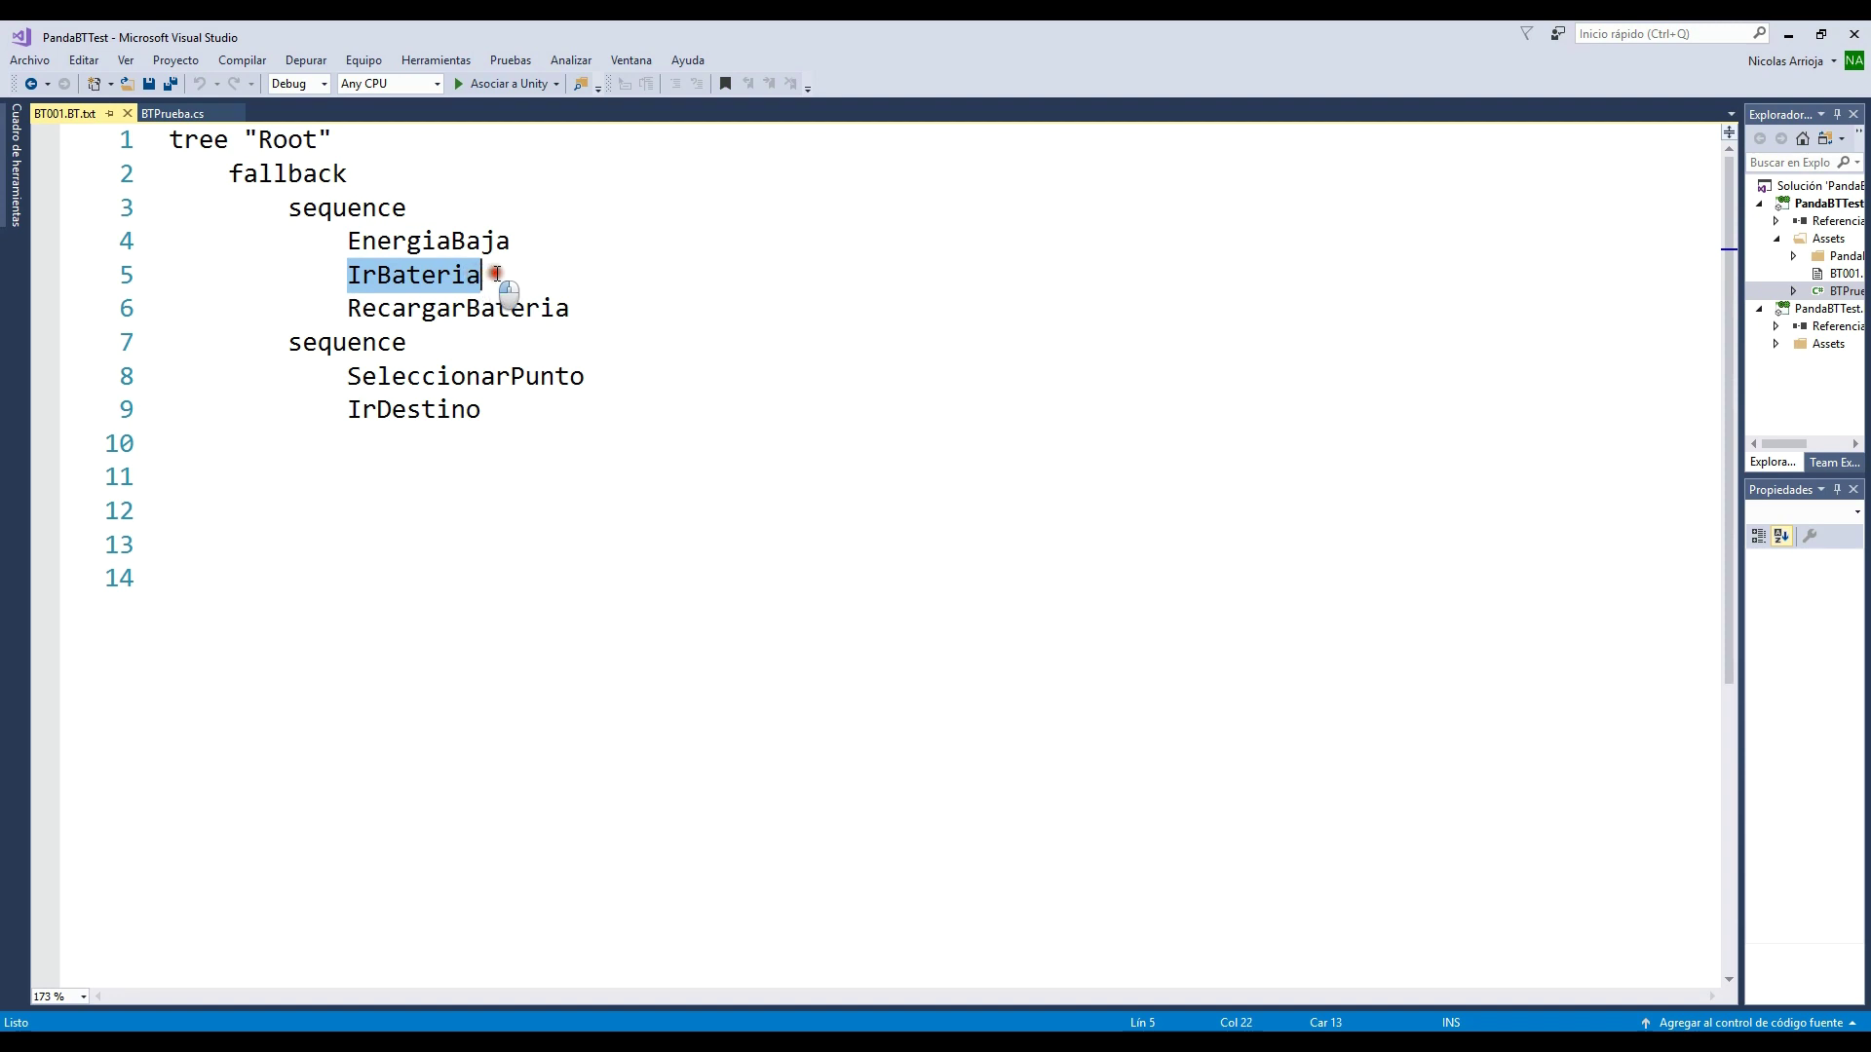
drag(349, 308, 575, 309)
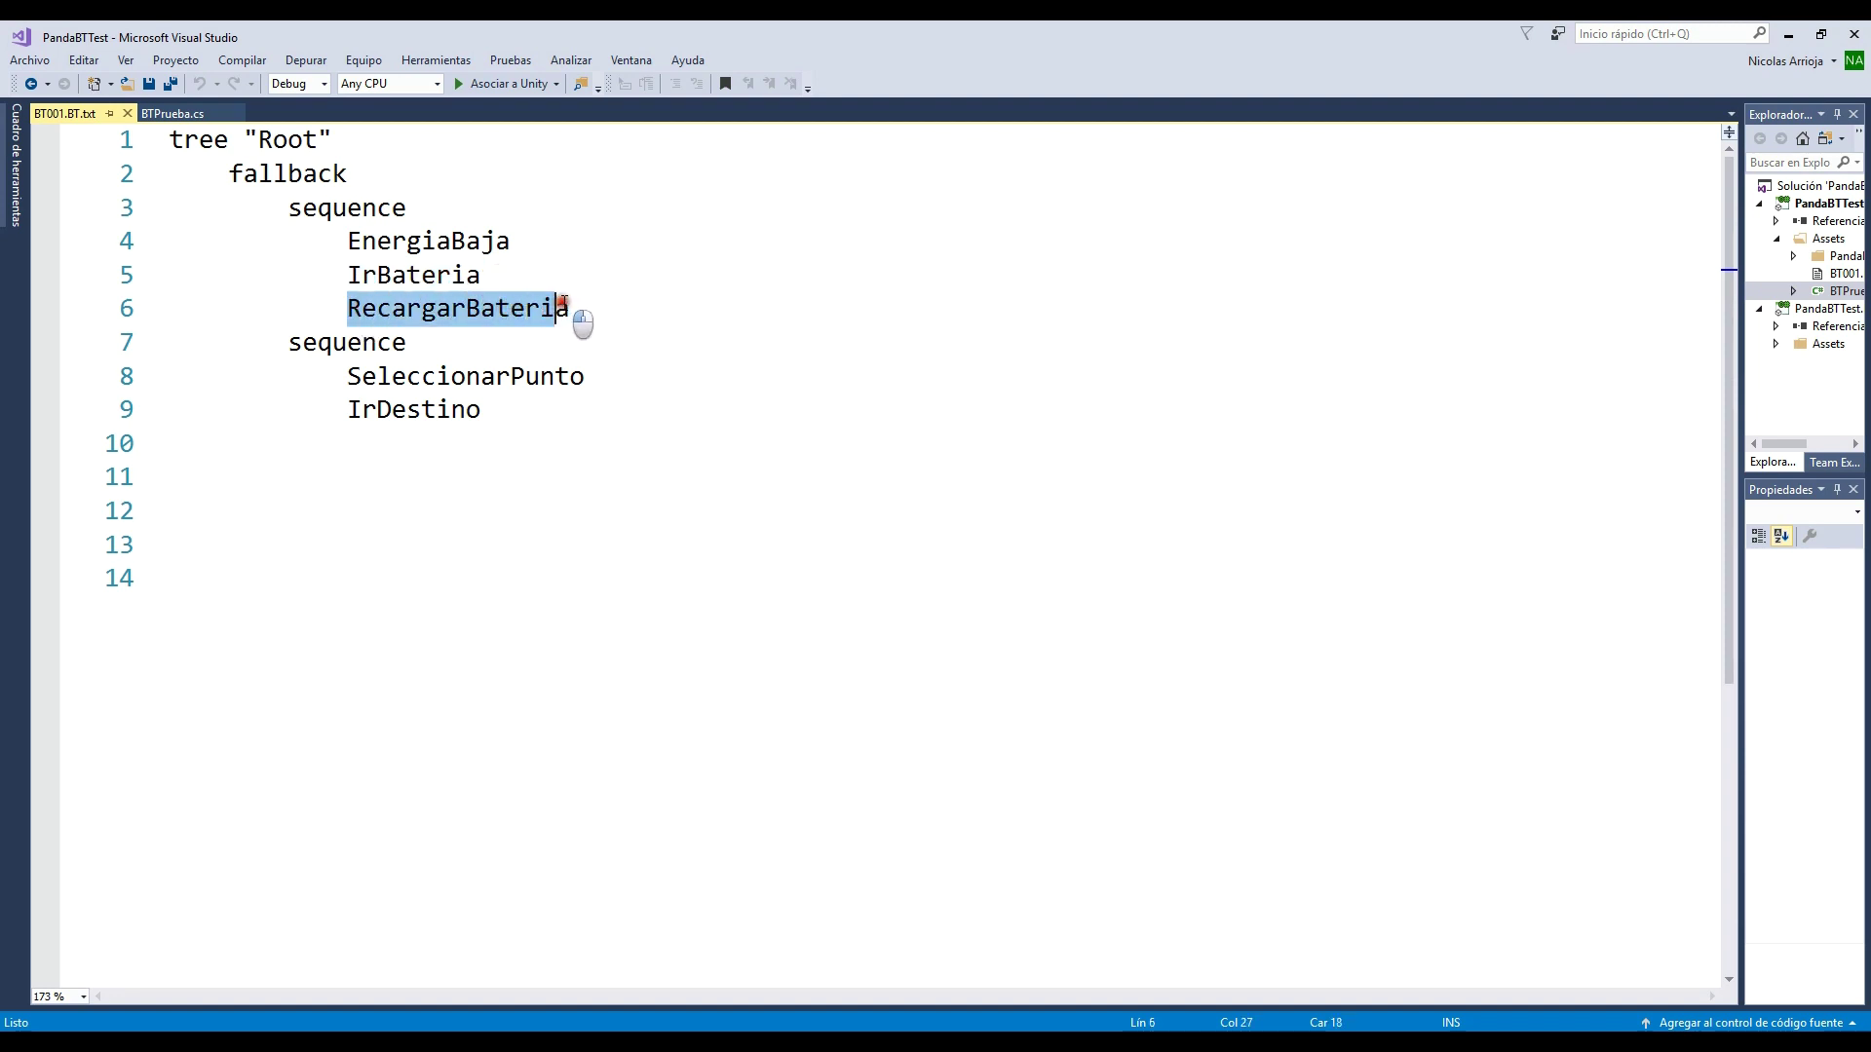
double_click(321, 353)
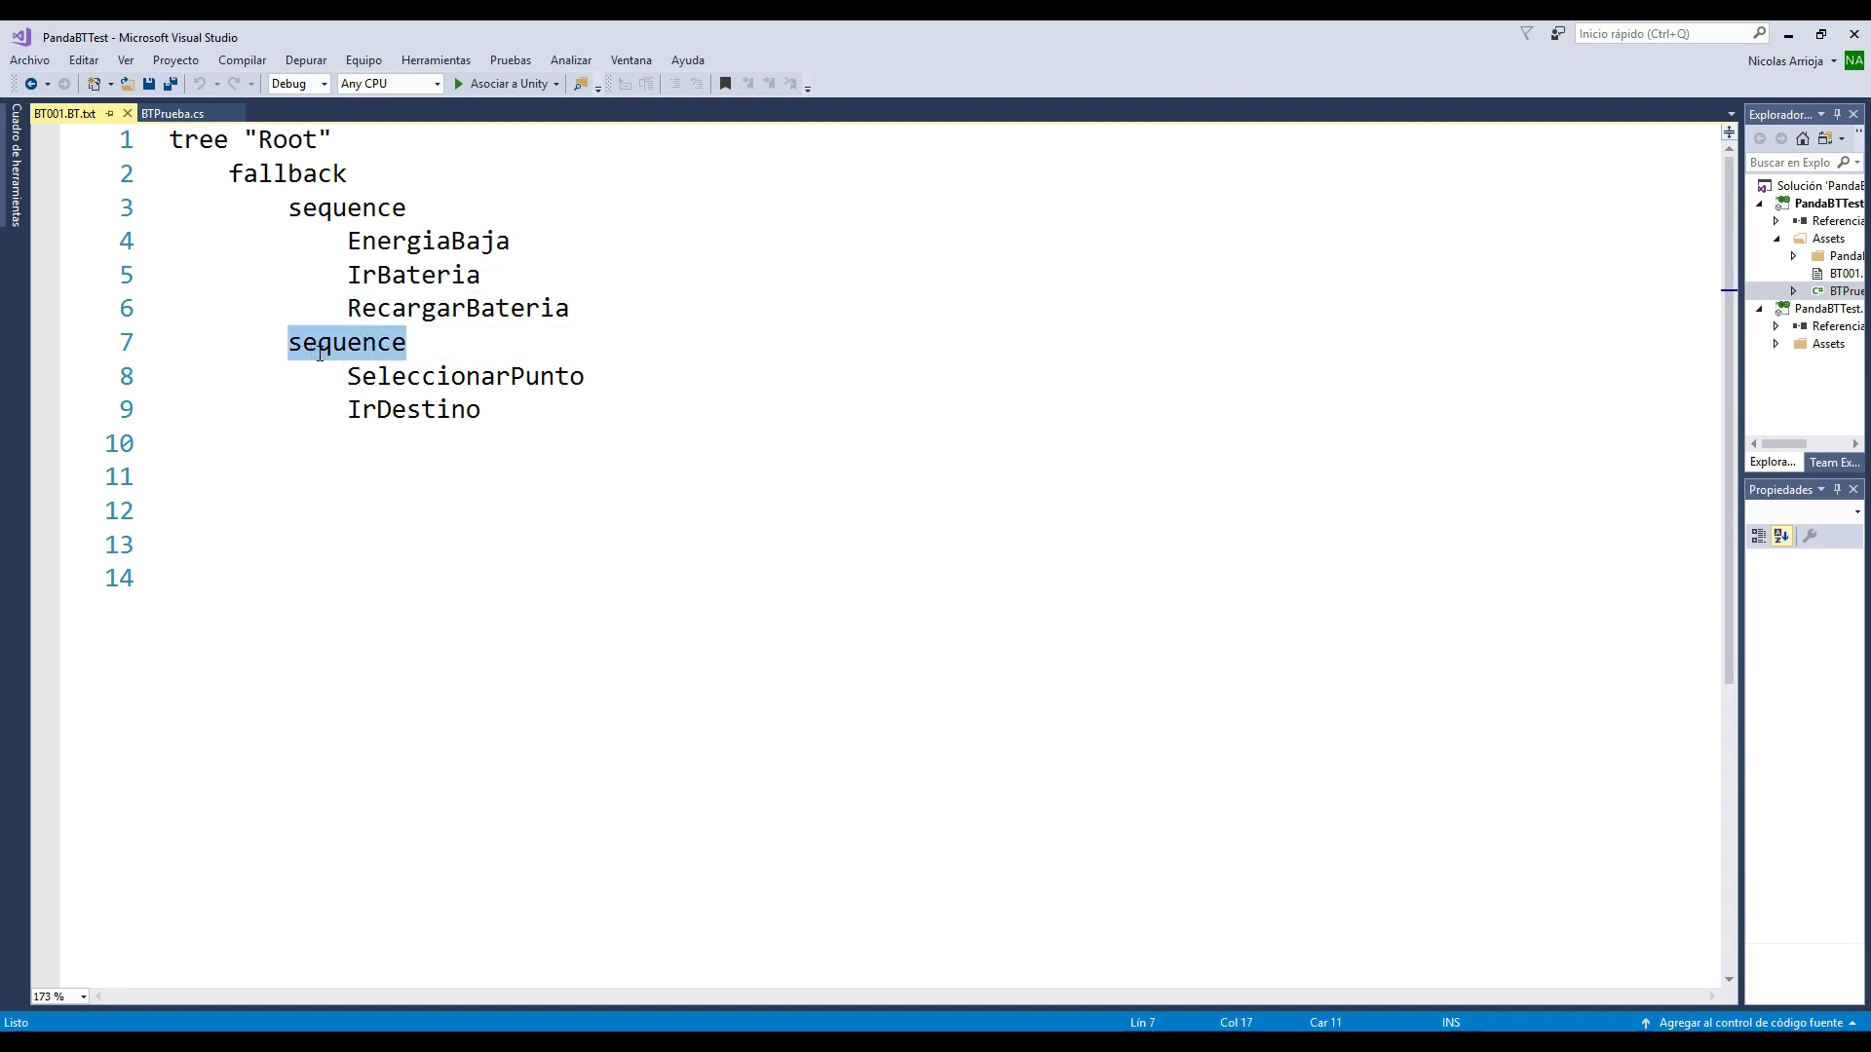
drag(347, 376, 628, 388)
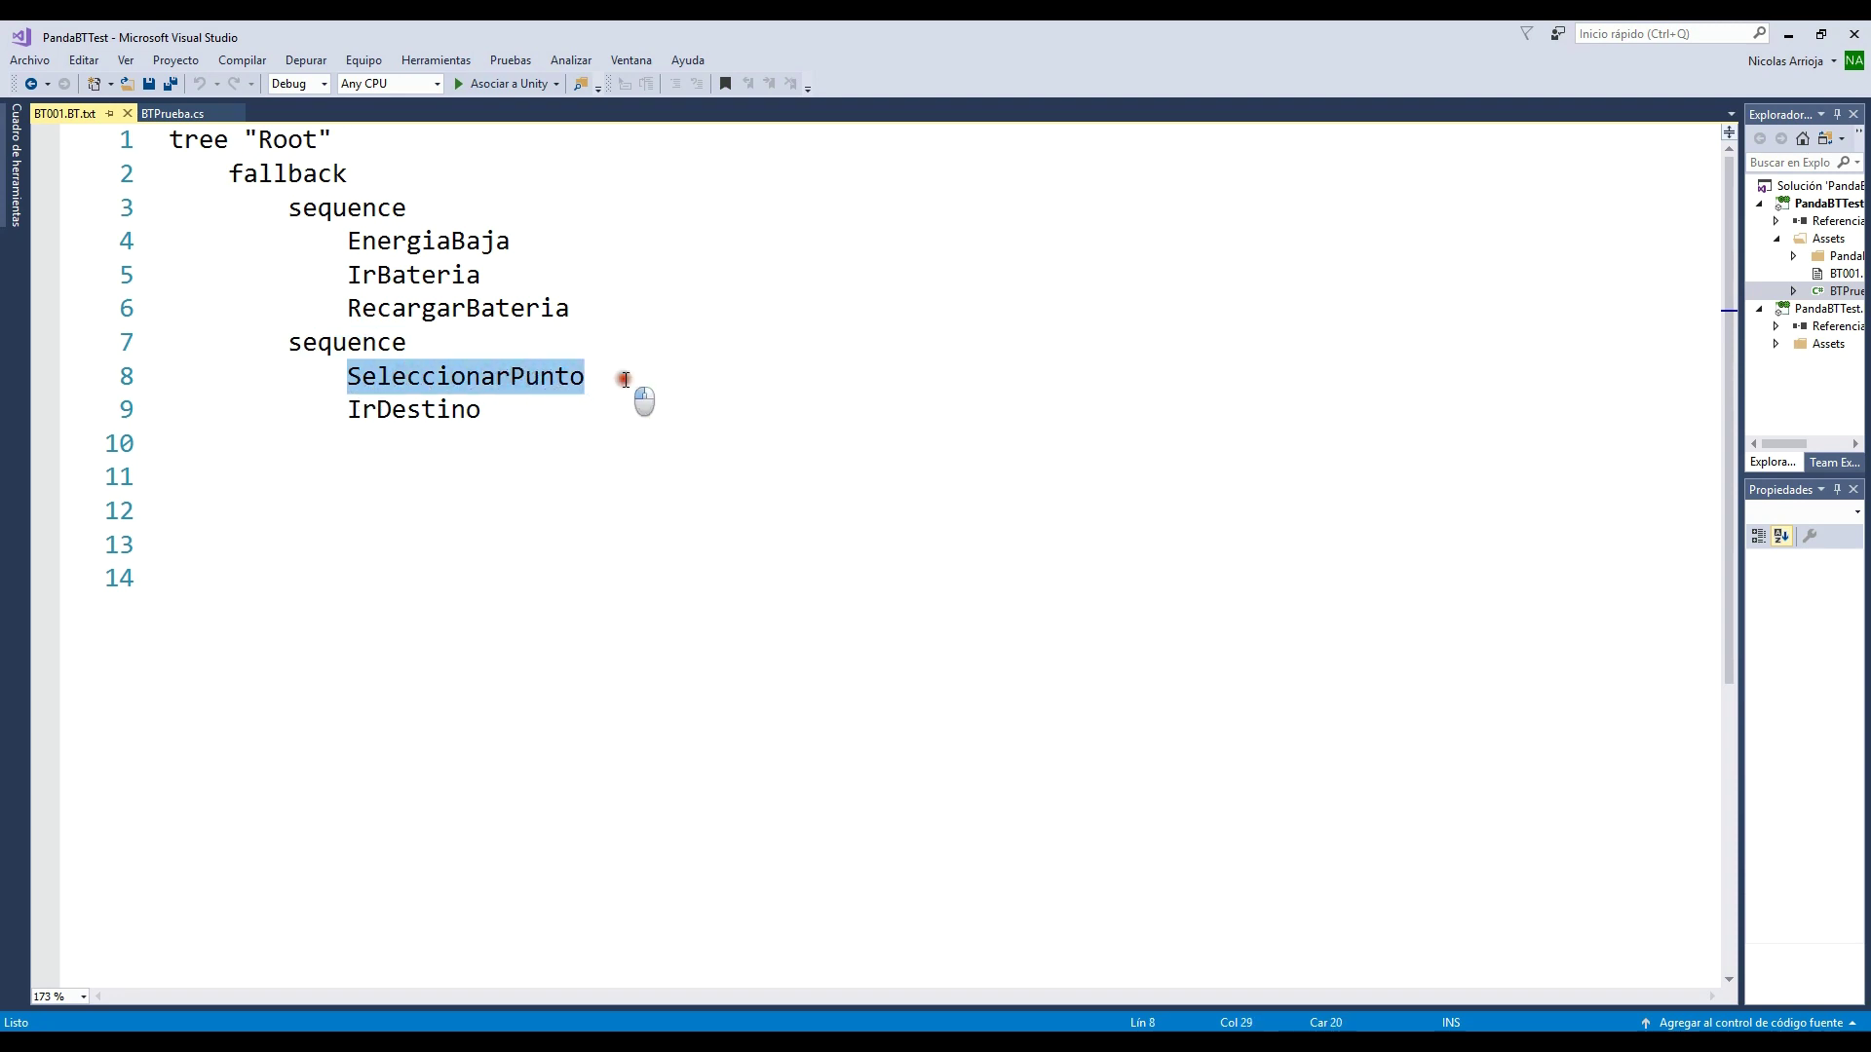
drag(356, 407, 485, 429)
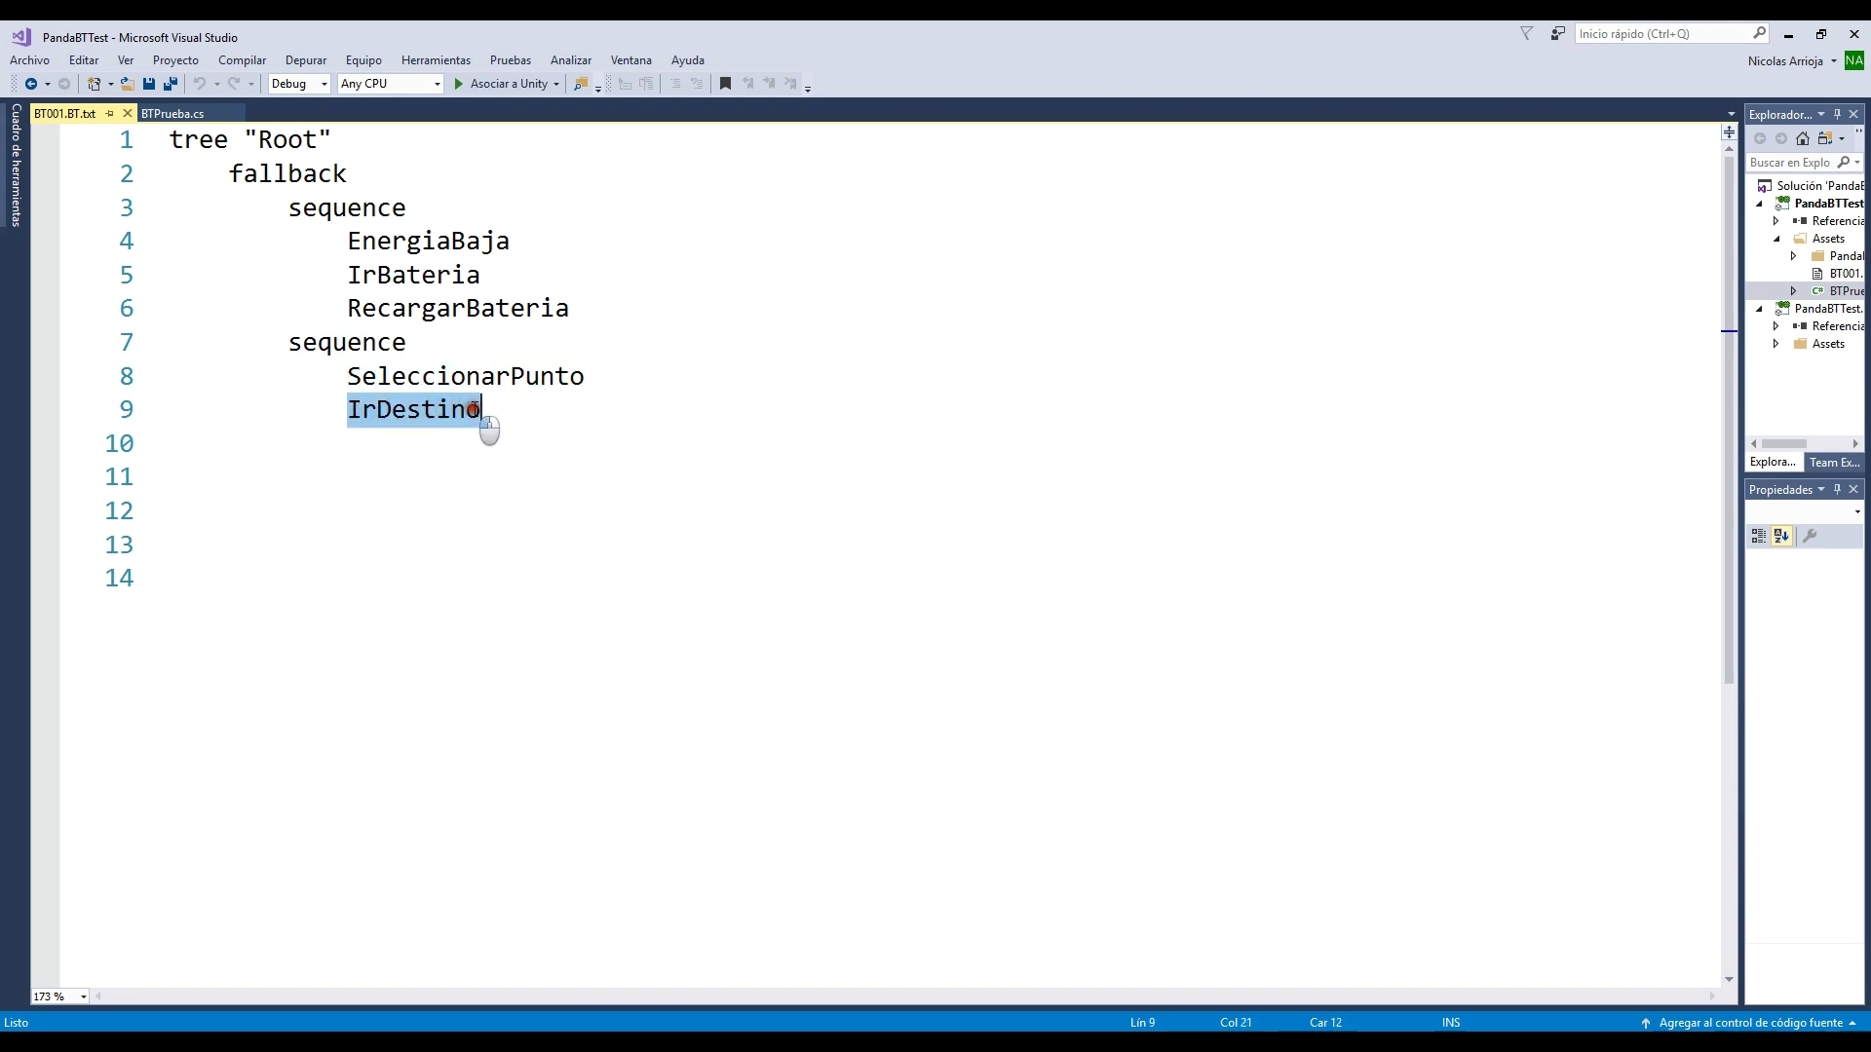
click(527, 434)
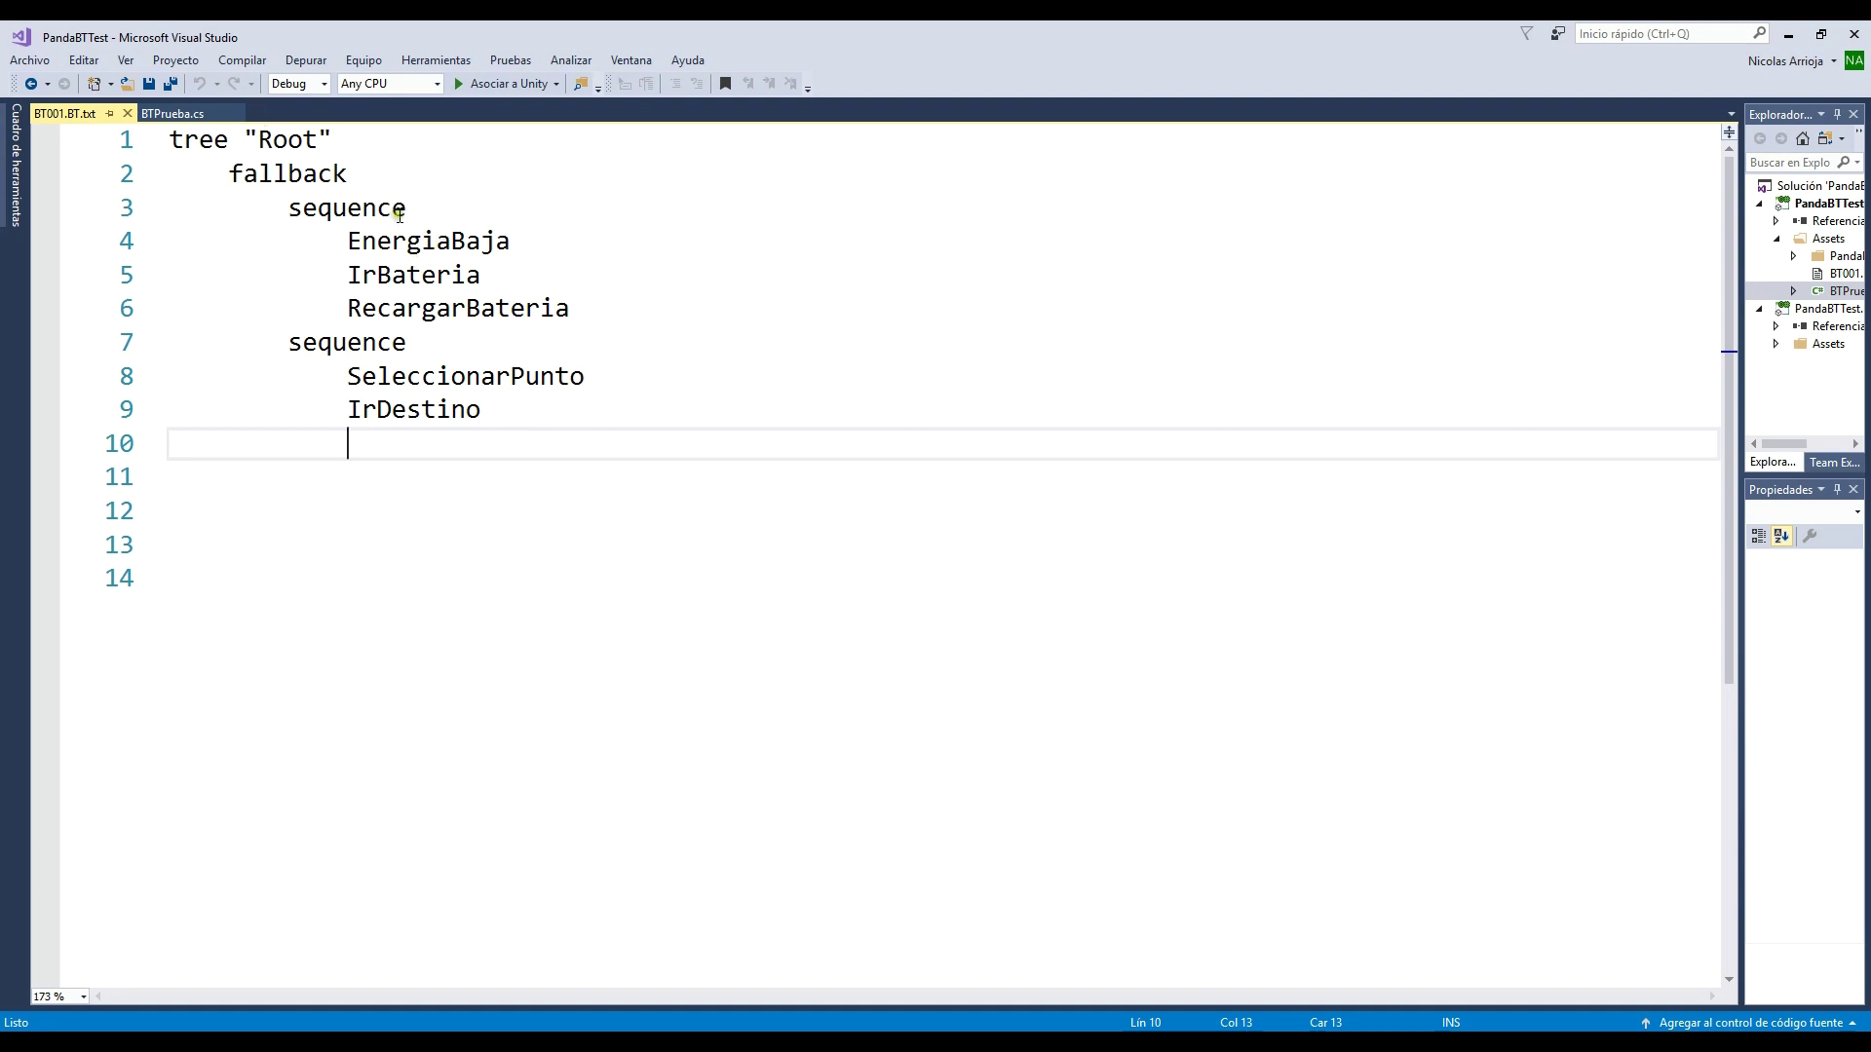
click(169, 114)
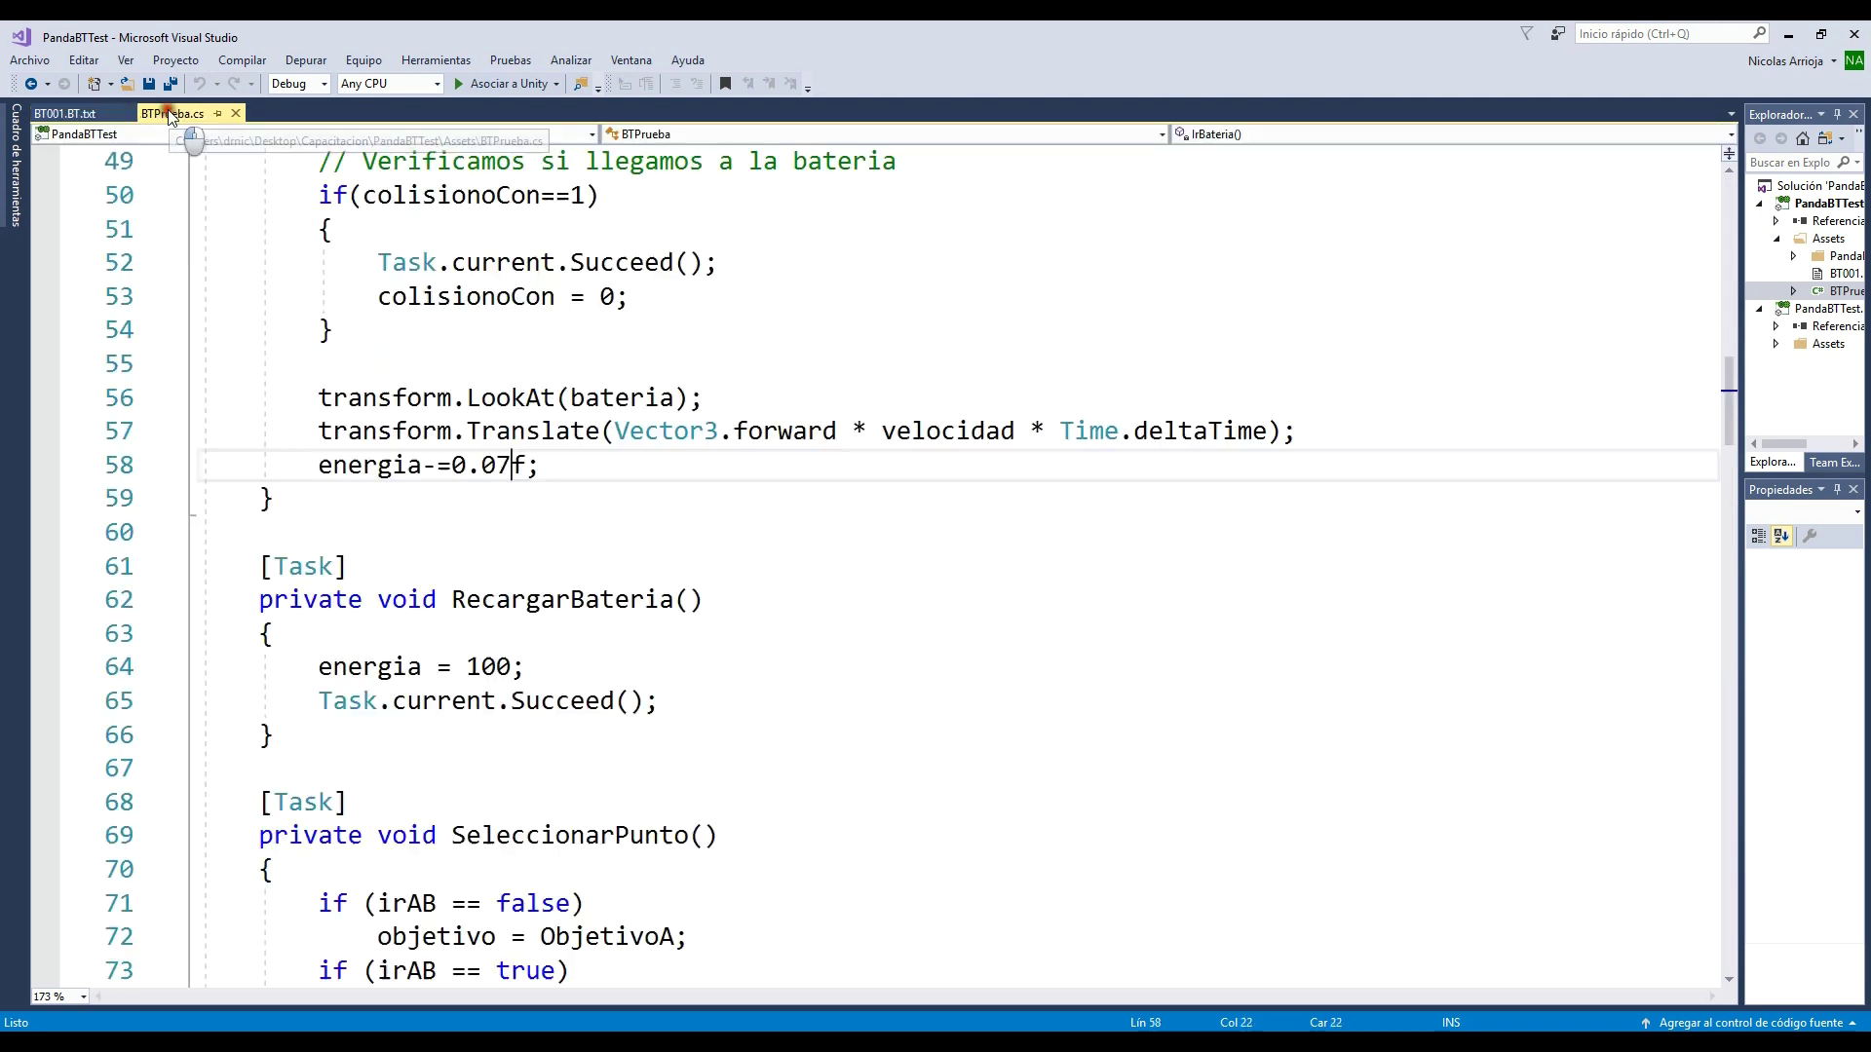
scroll(893, 619, up, 5)
scroll(892, 619, up, 11)
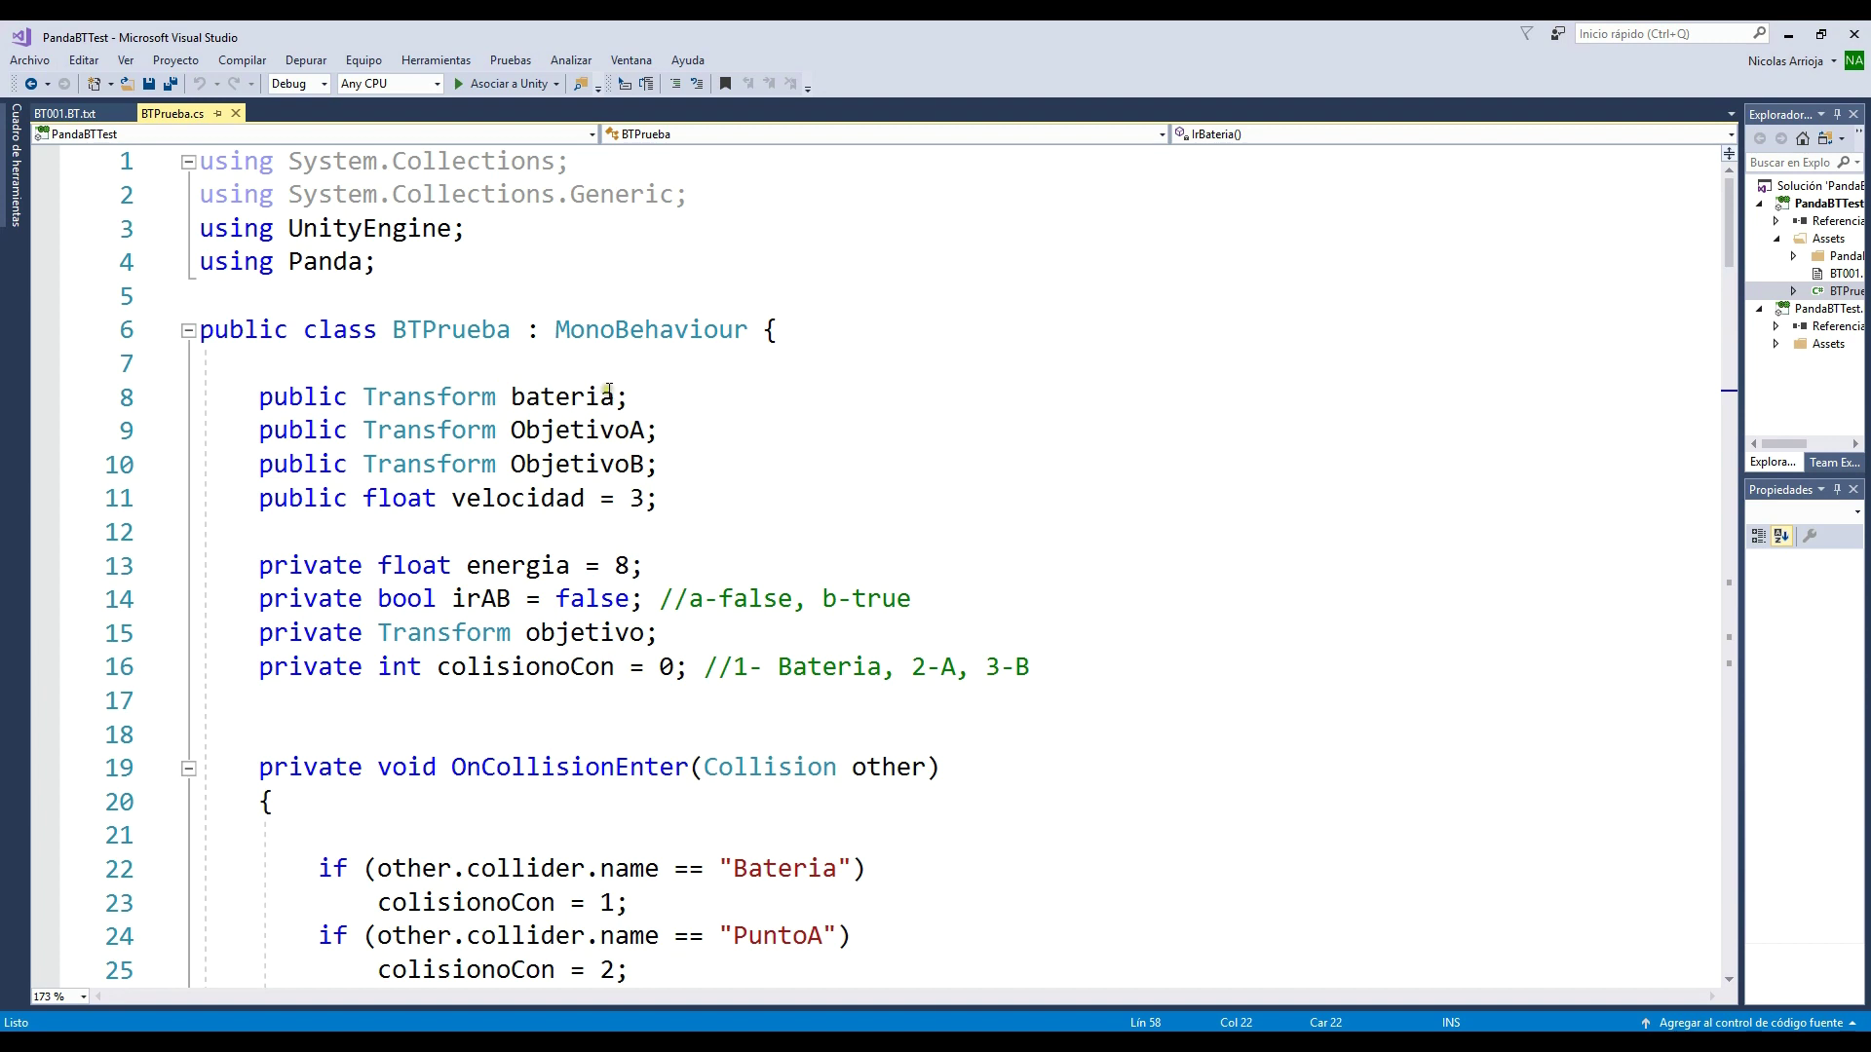
click(442, 401)
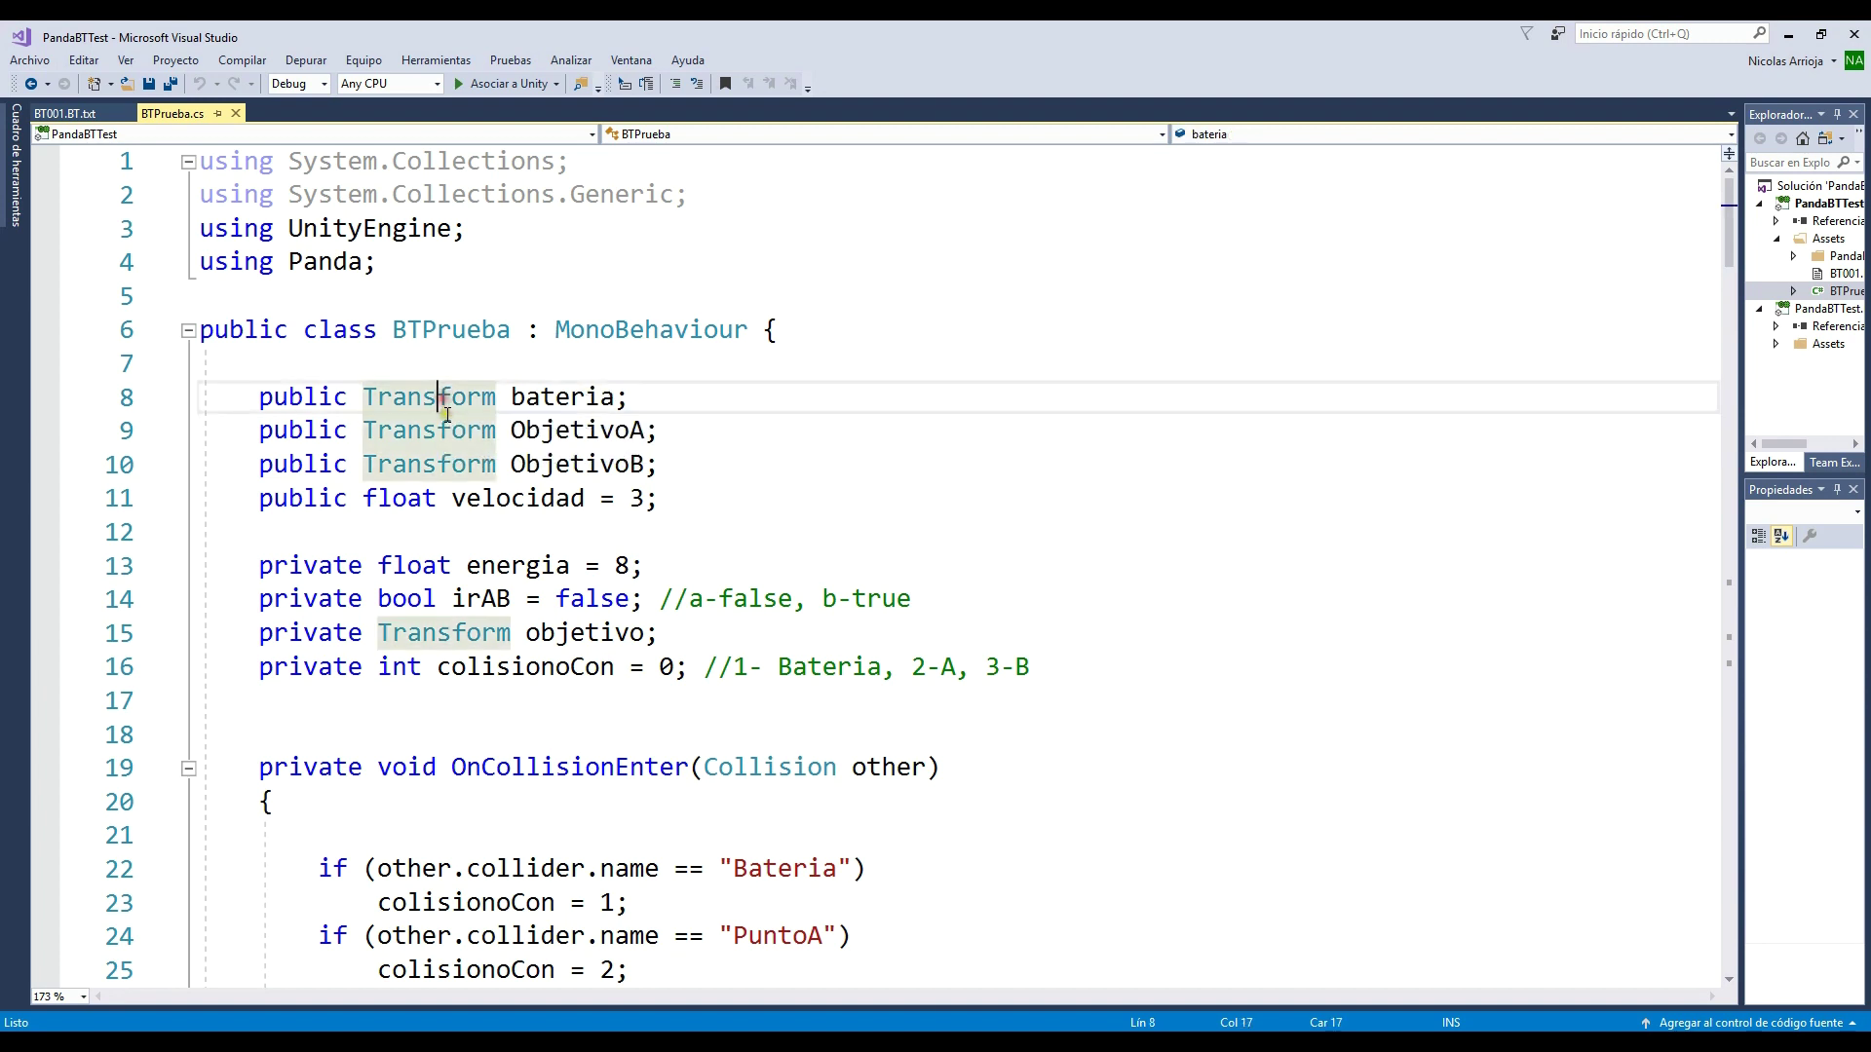
double_click(562, 400)
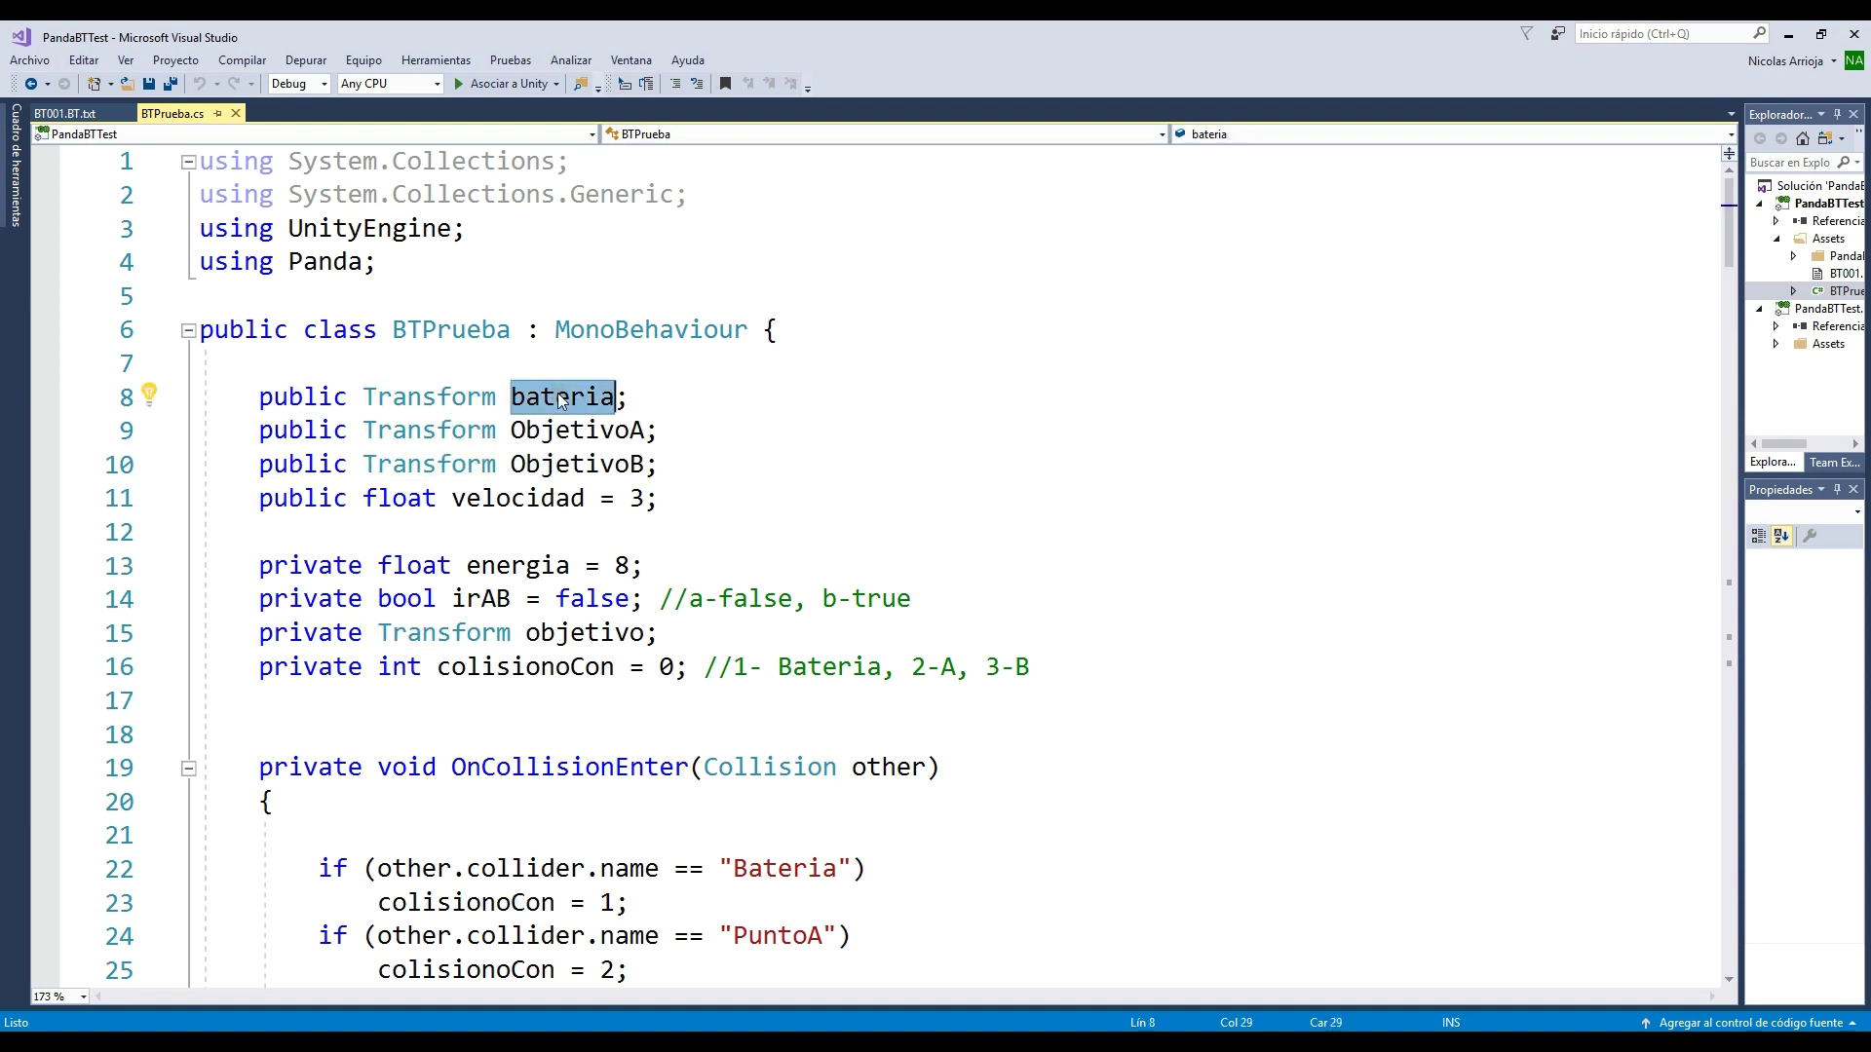
double_click(597, 429)
double_click(608, 466)
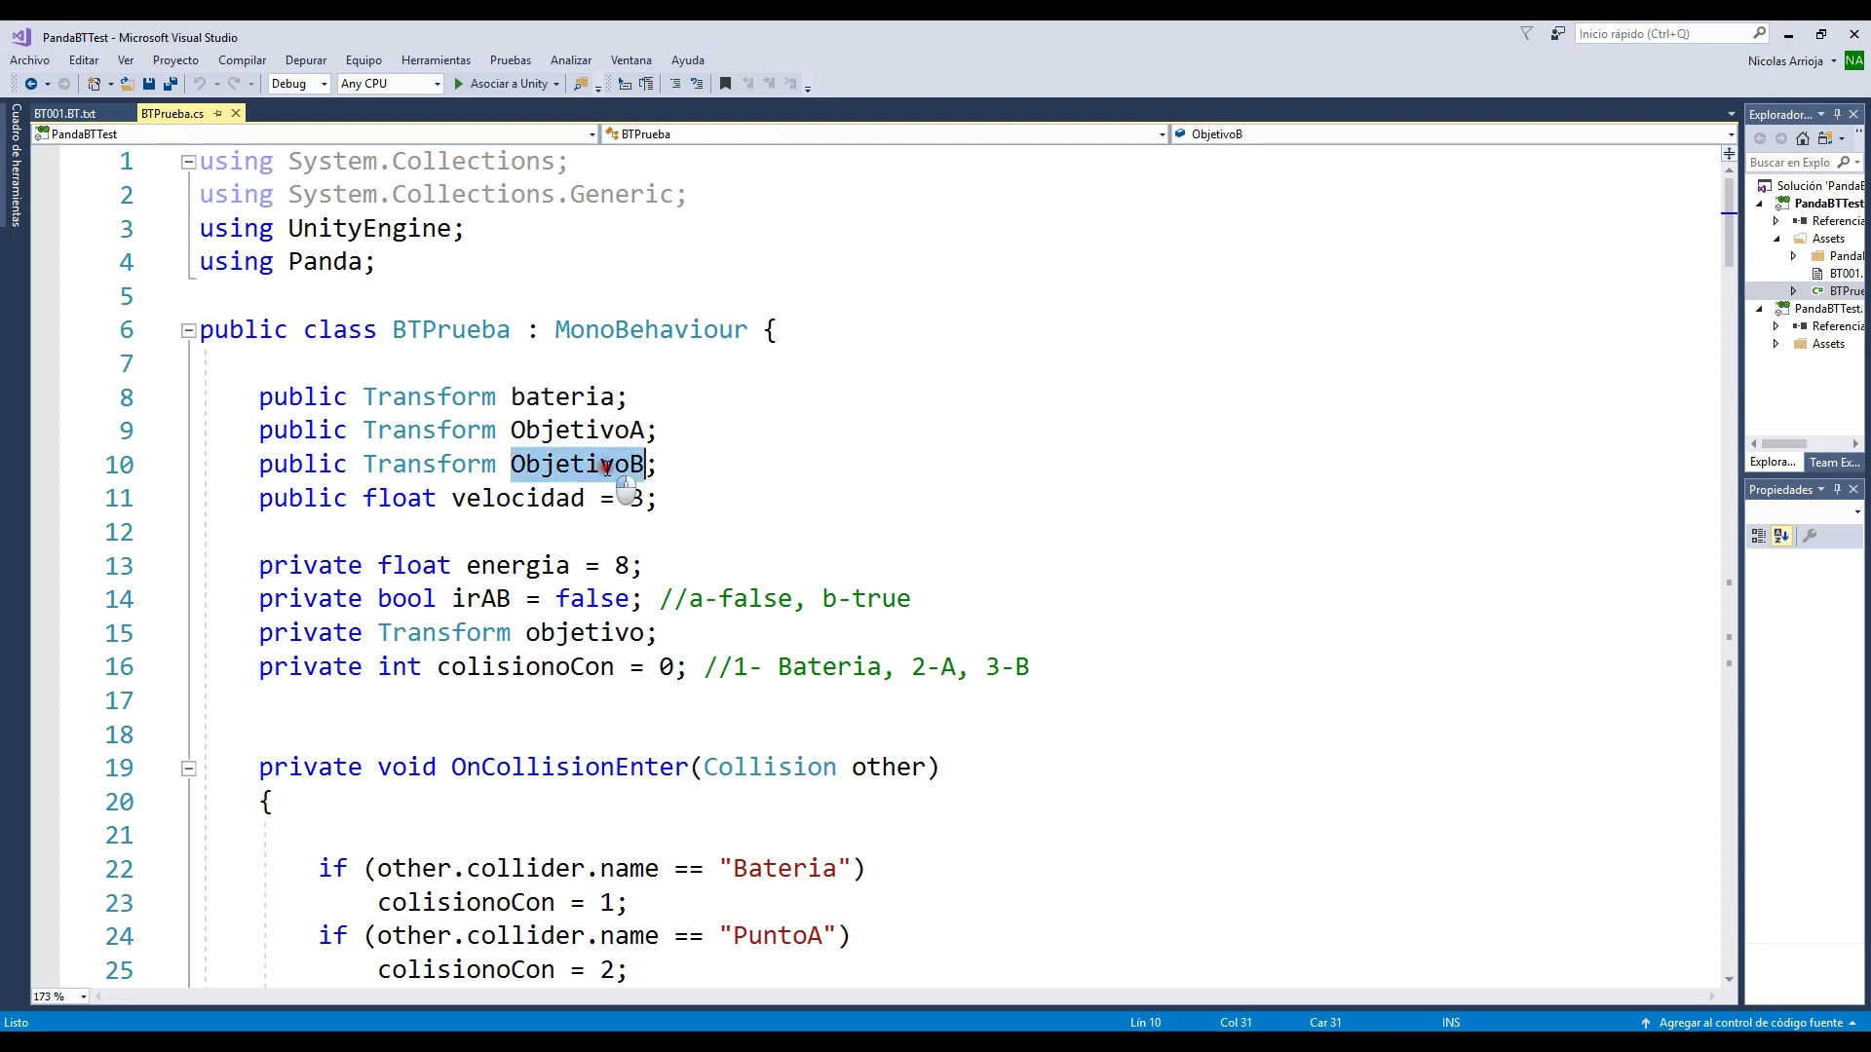
double_click(579, 501)
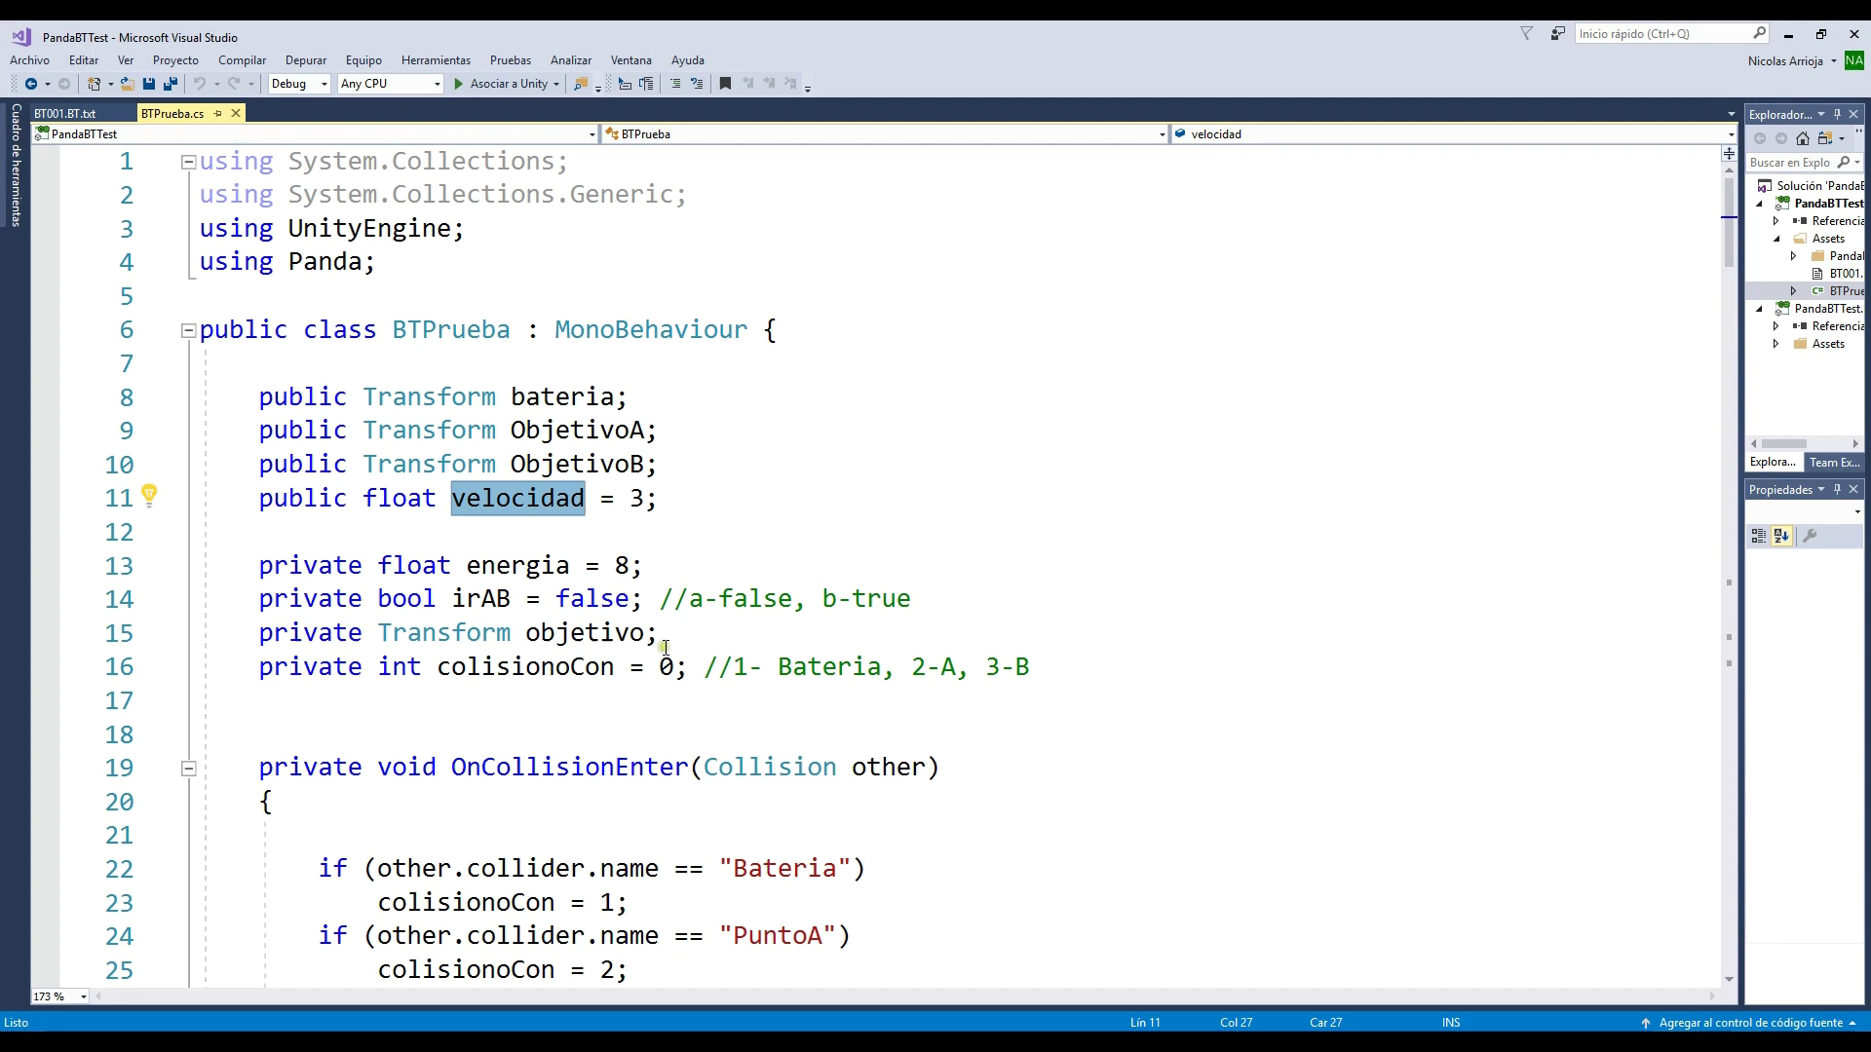
double_click(519, 570)
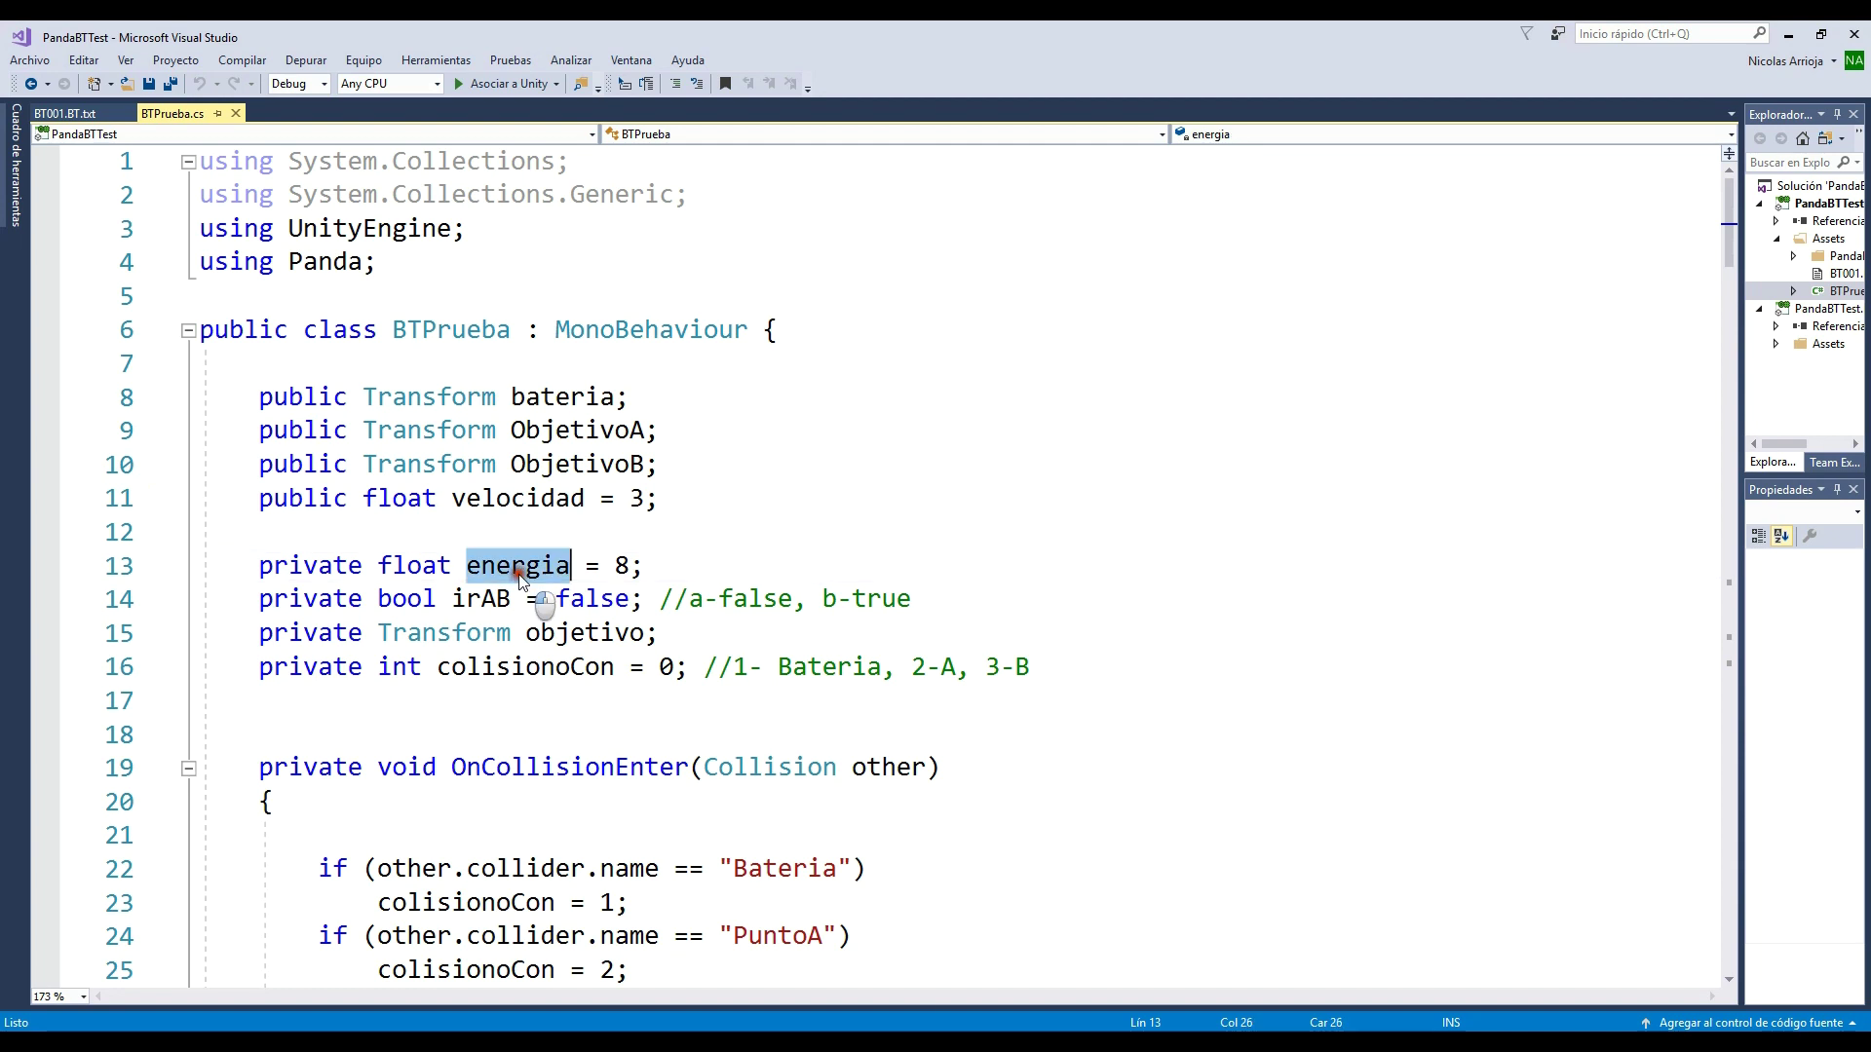
double_click(624, 567)
click(737, 562)
double_click(495, 600)
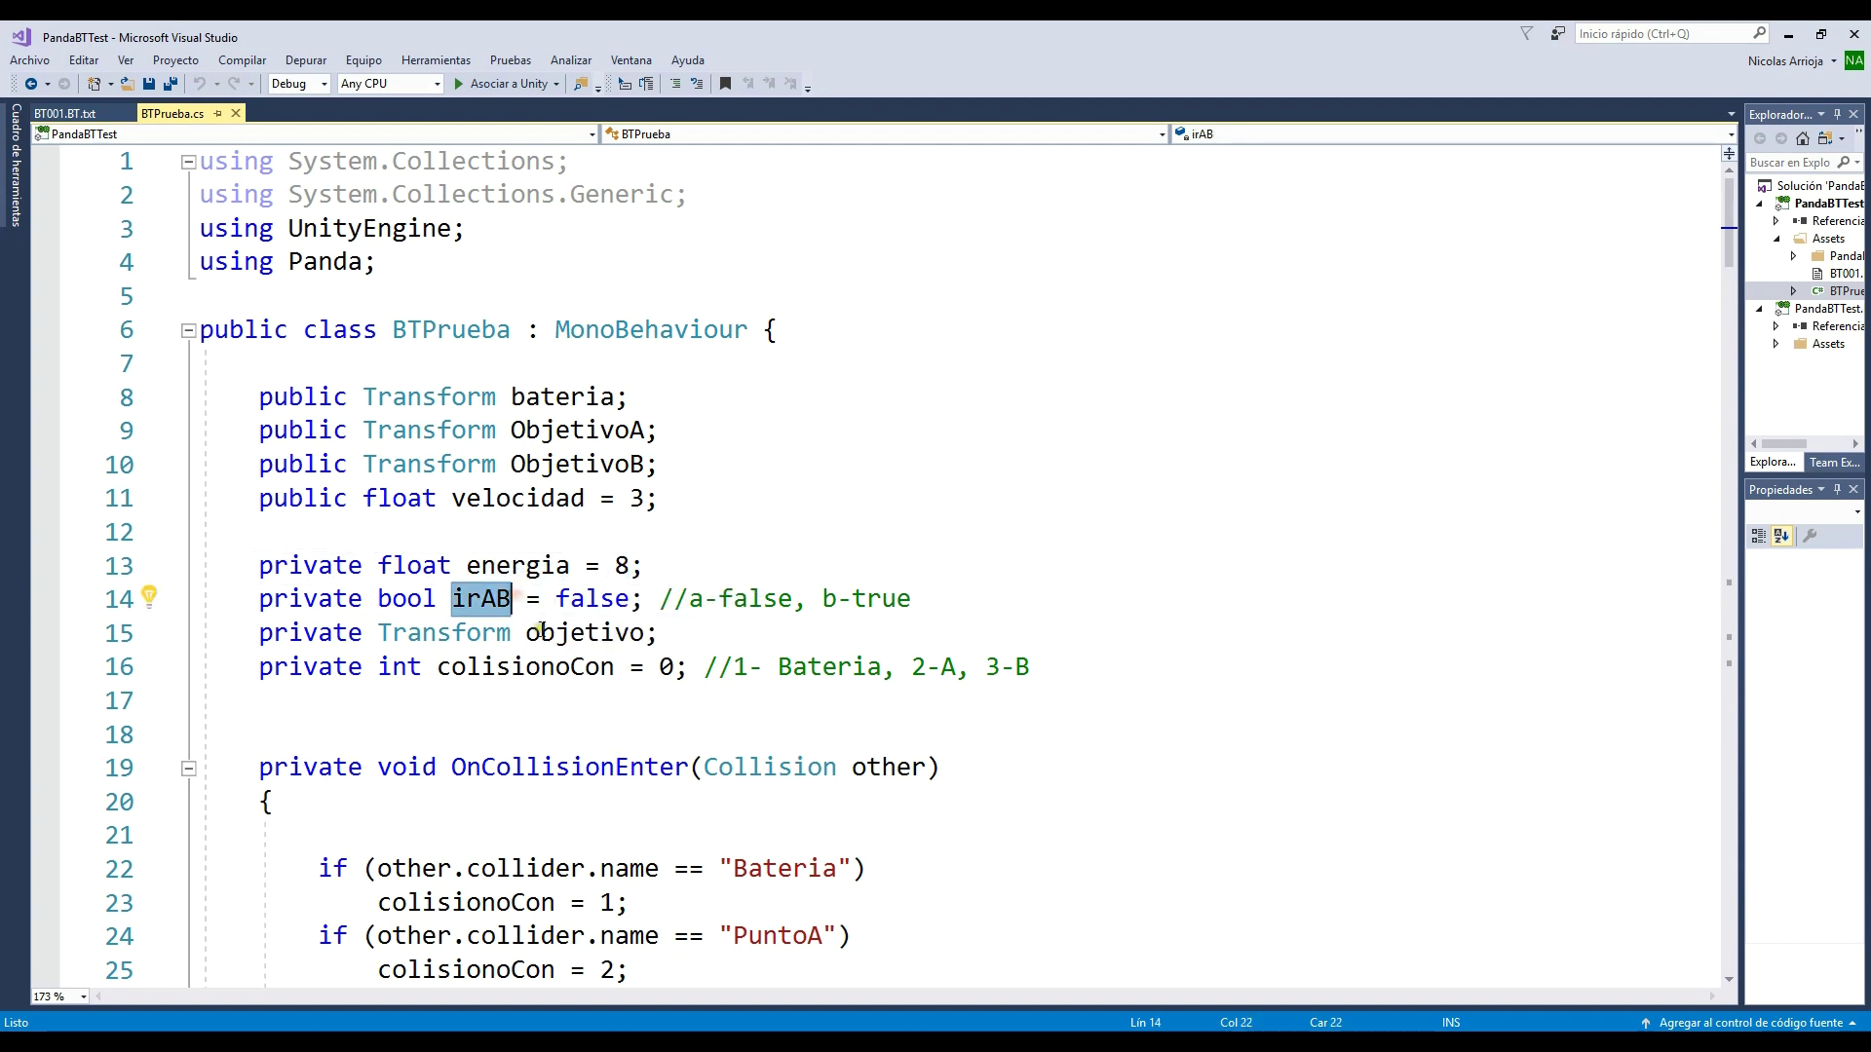
click(808, 557)
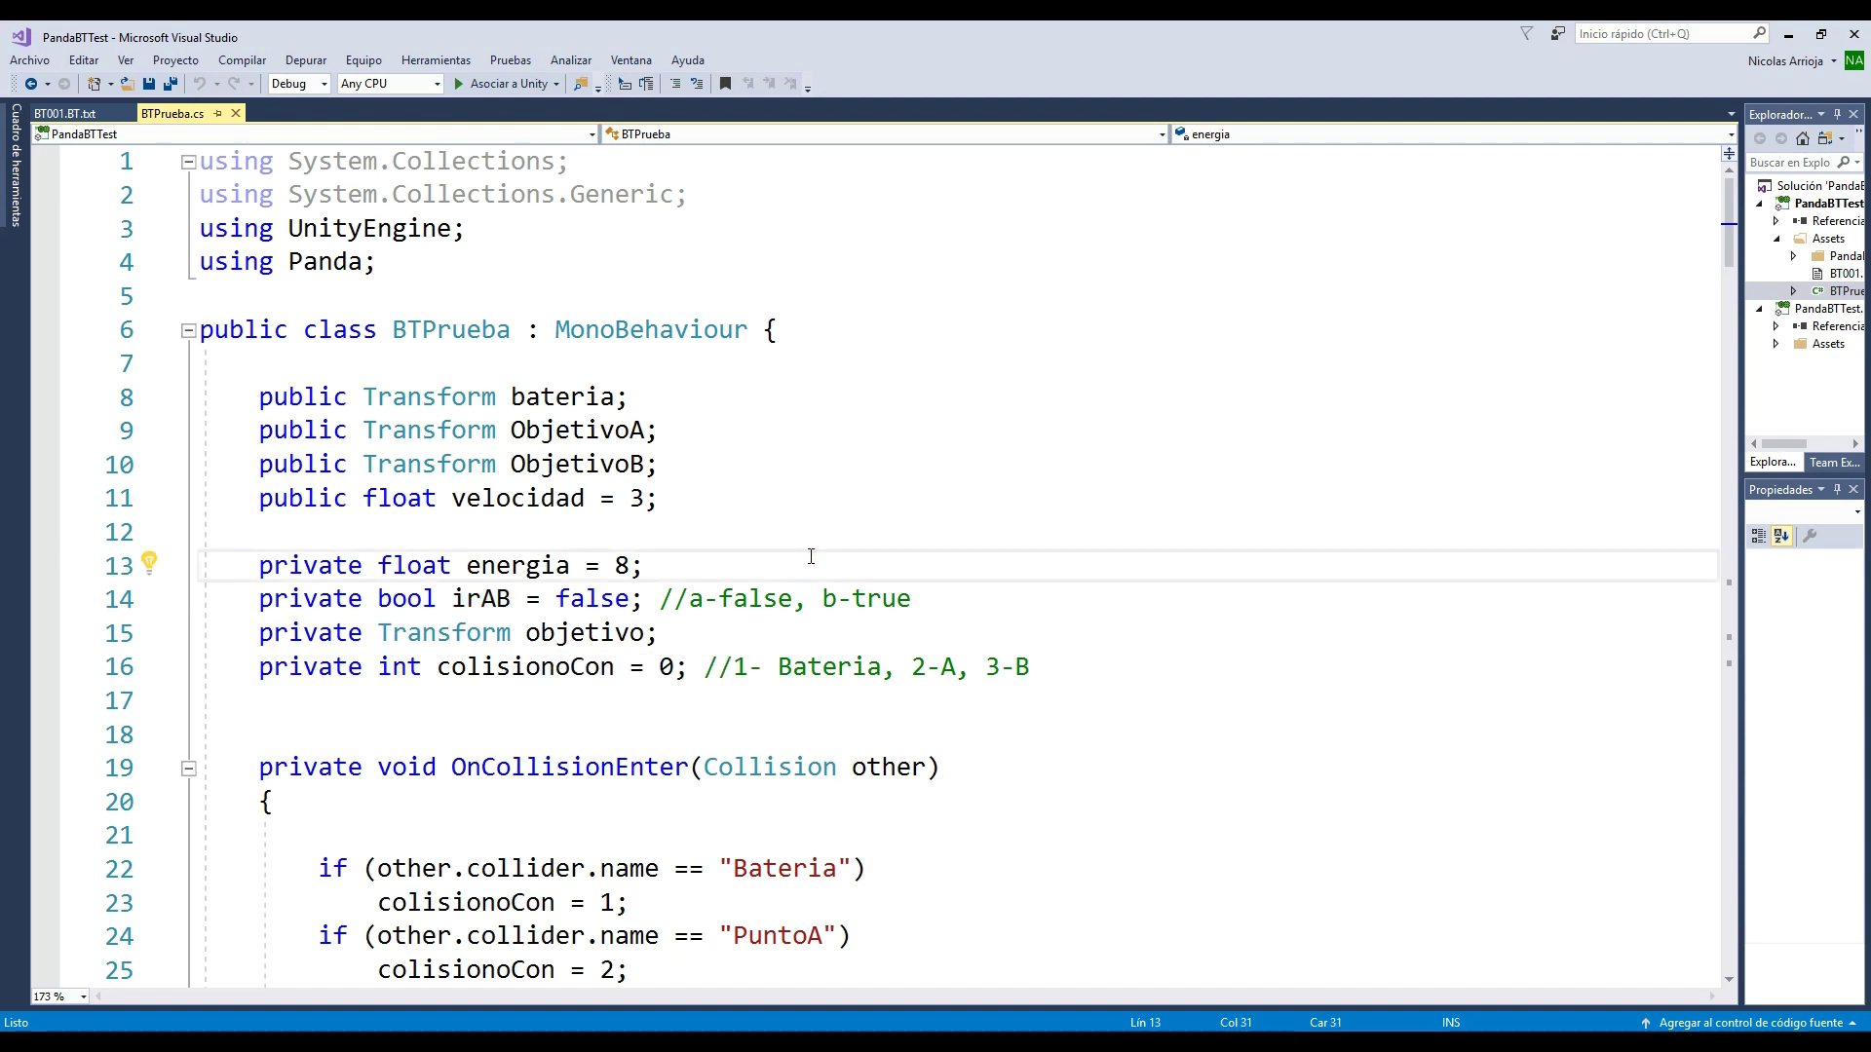
click(692, 599)
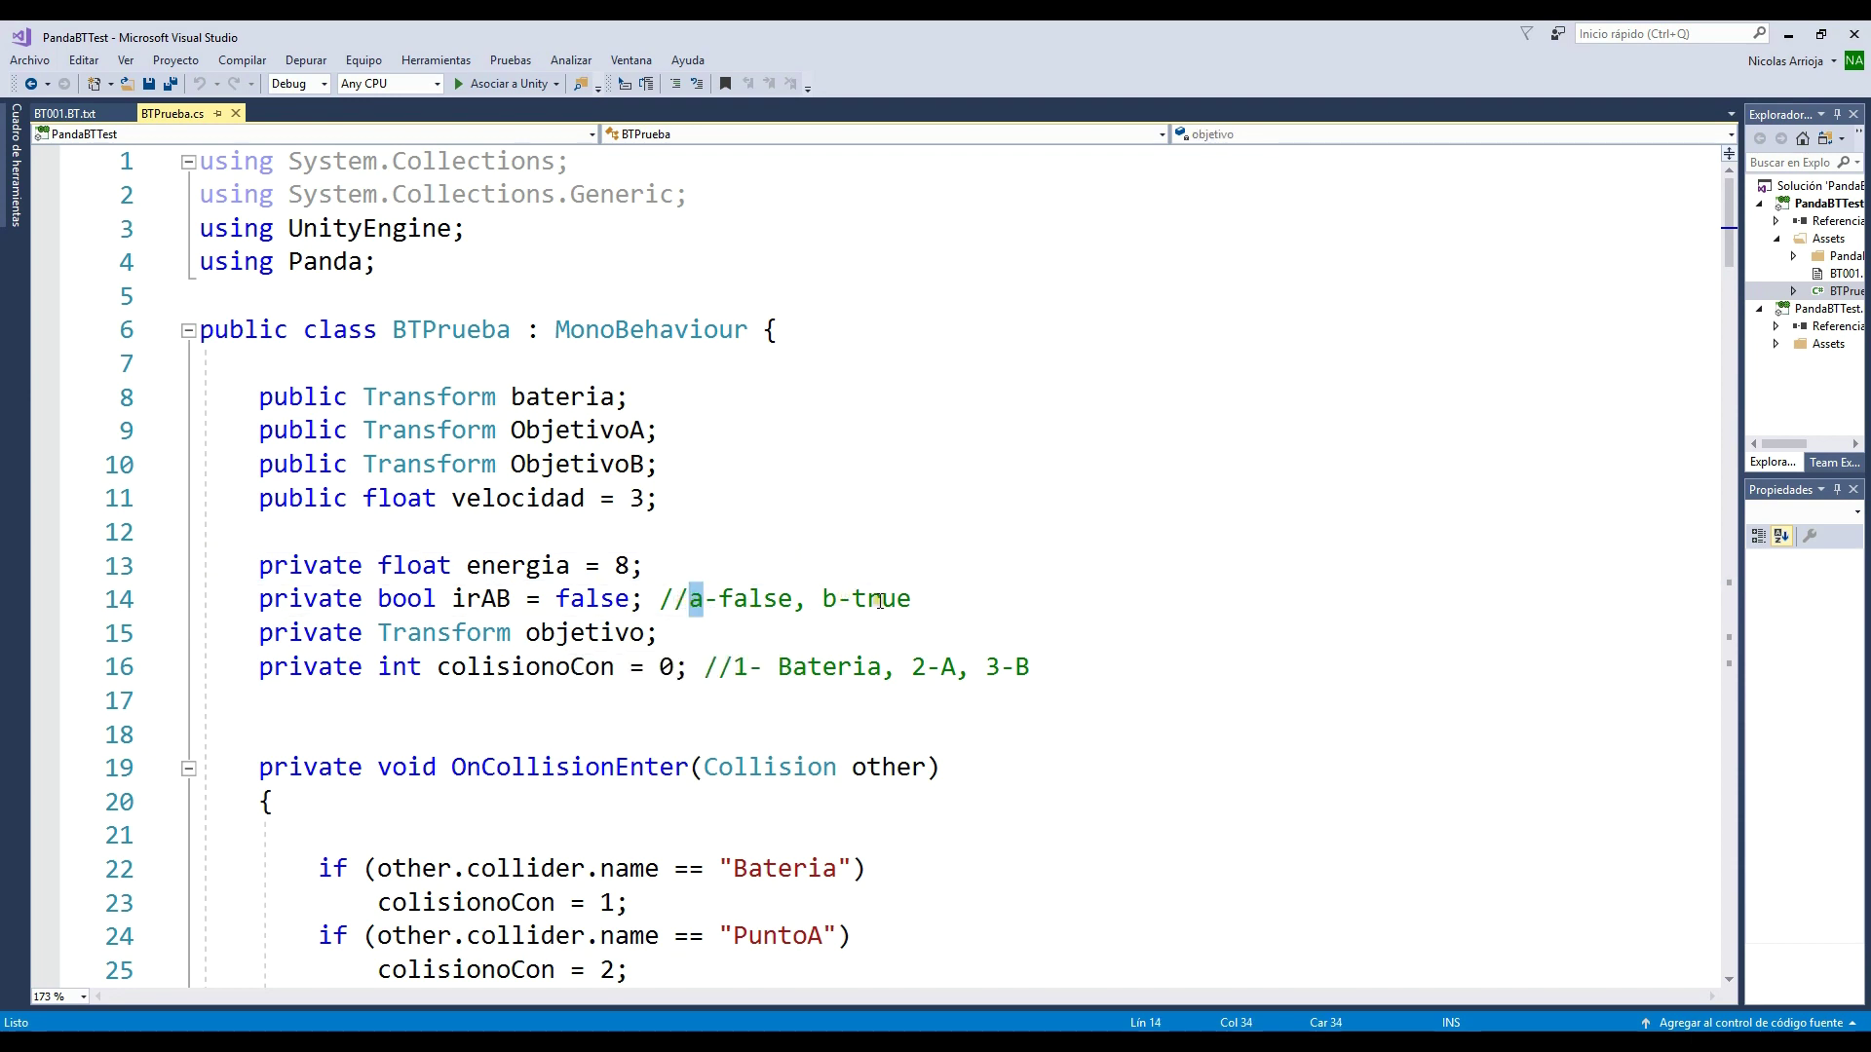
click(836, 599)
click(687, 666)
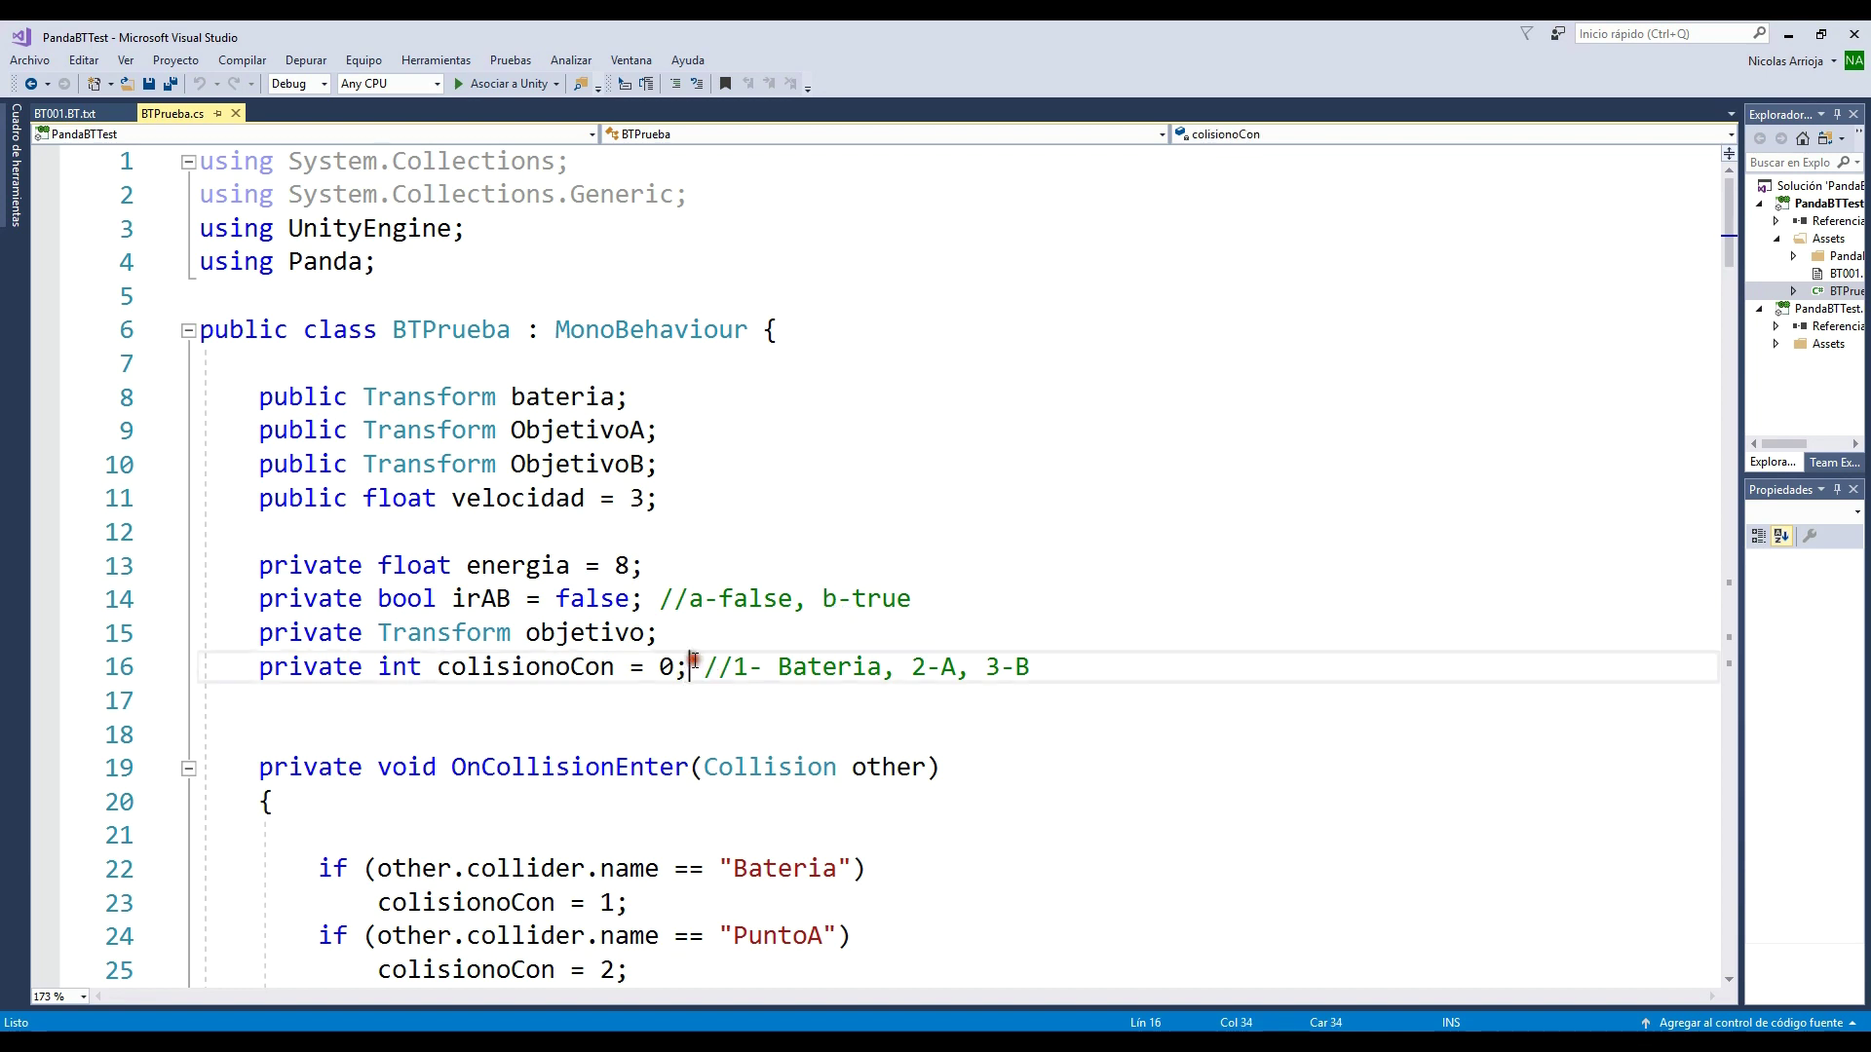
double_click(602, 635)
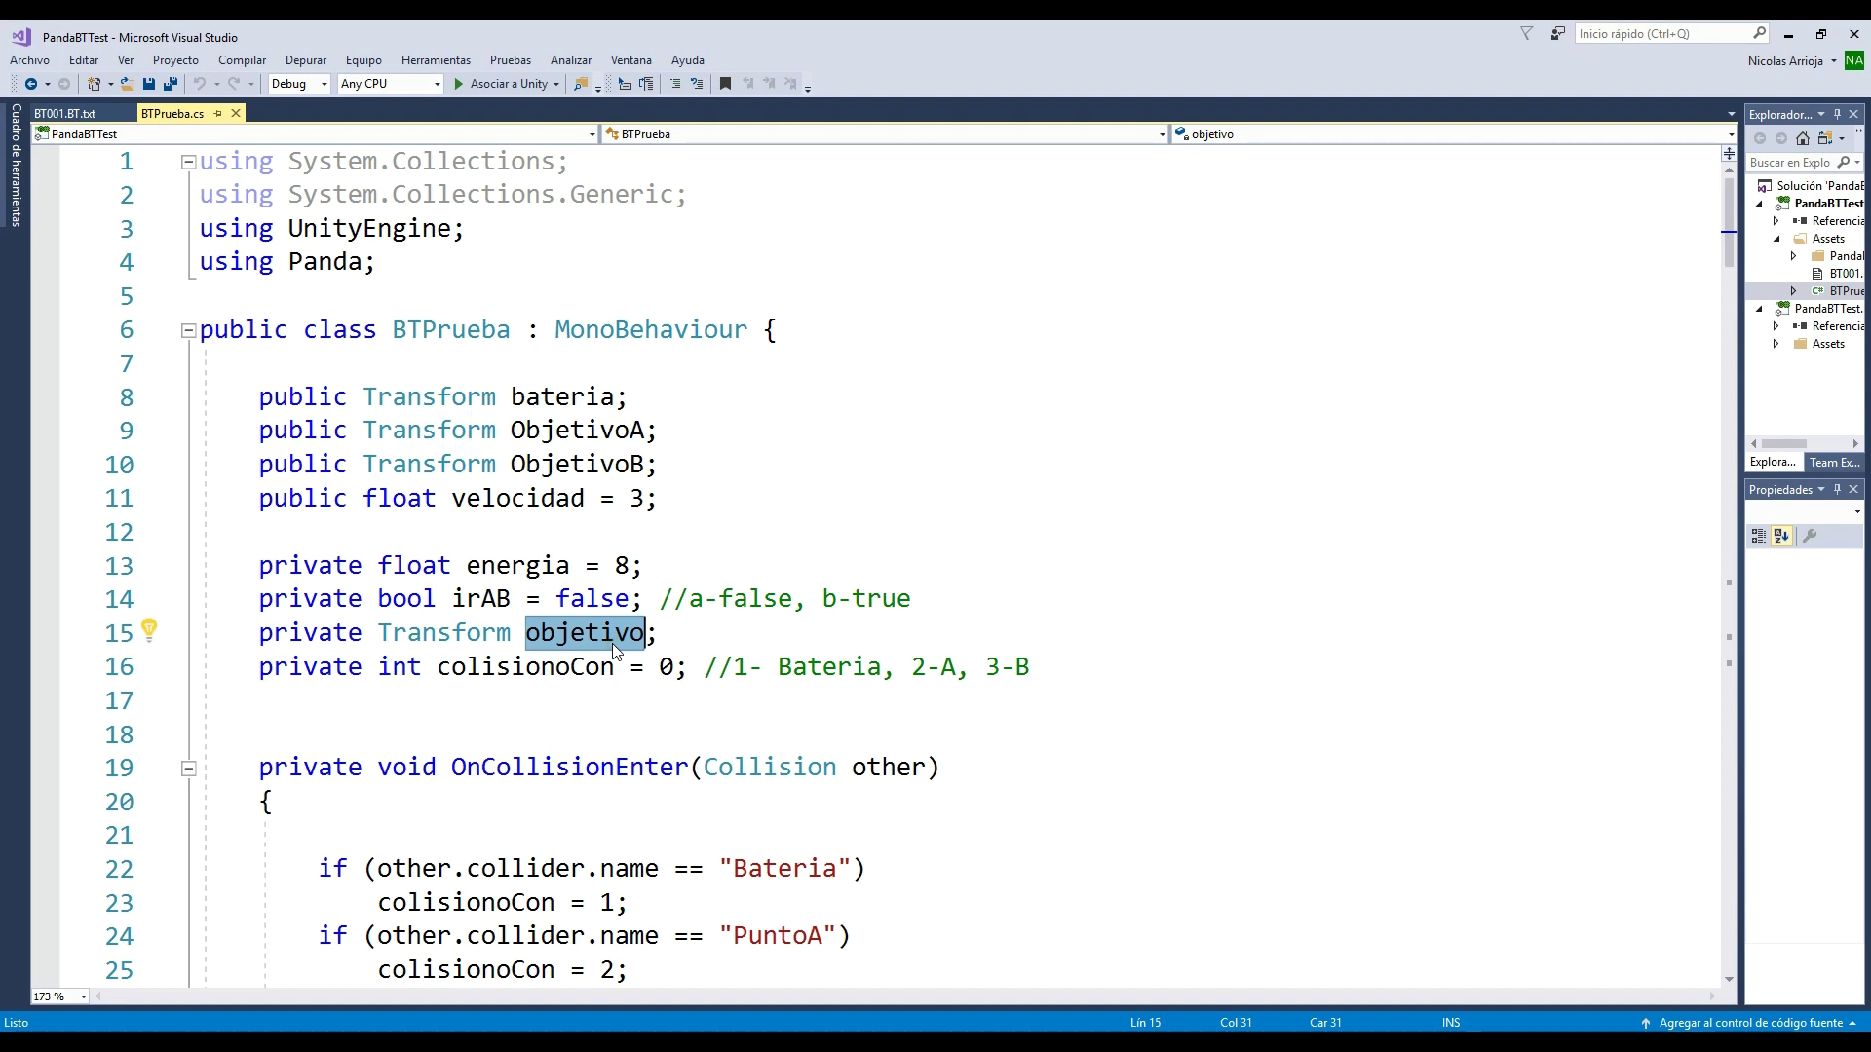
click(679, 632)
double_click(527, 679)
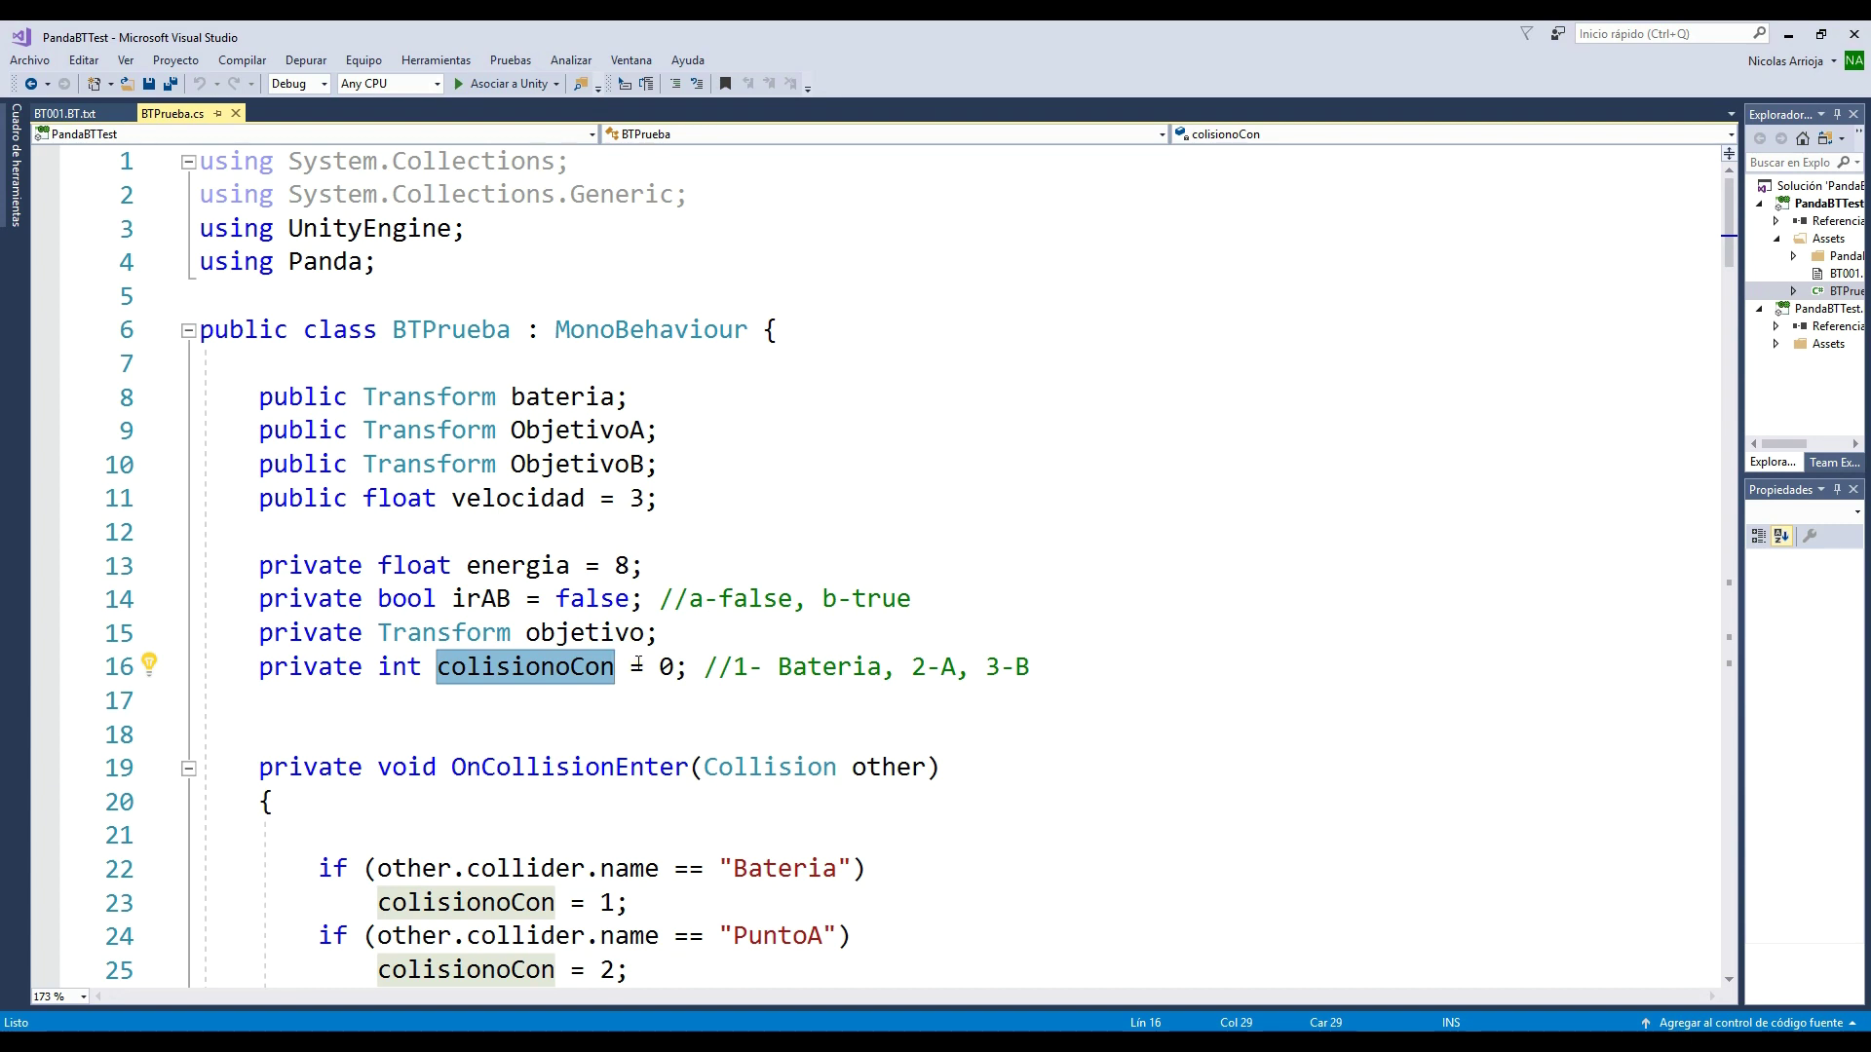
drag(733, 666, 883, 668)
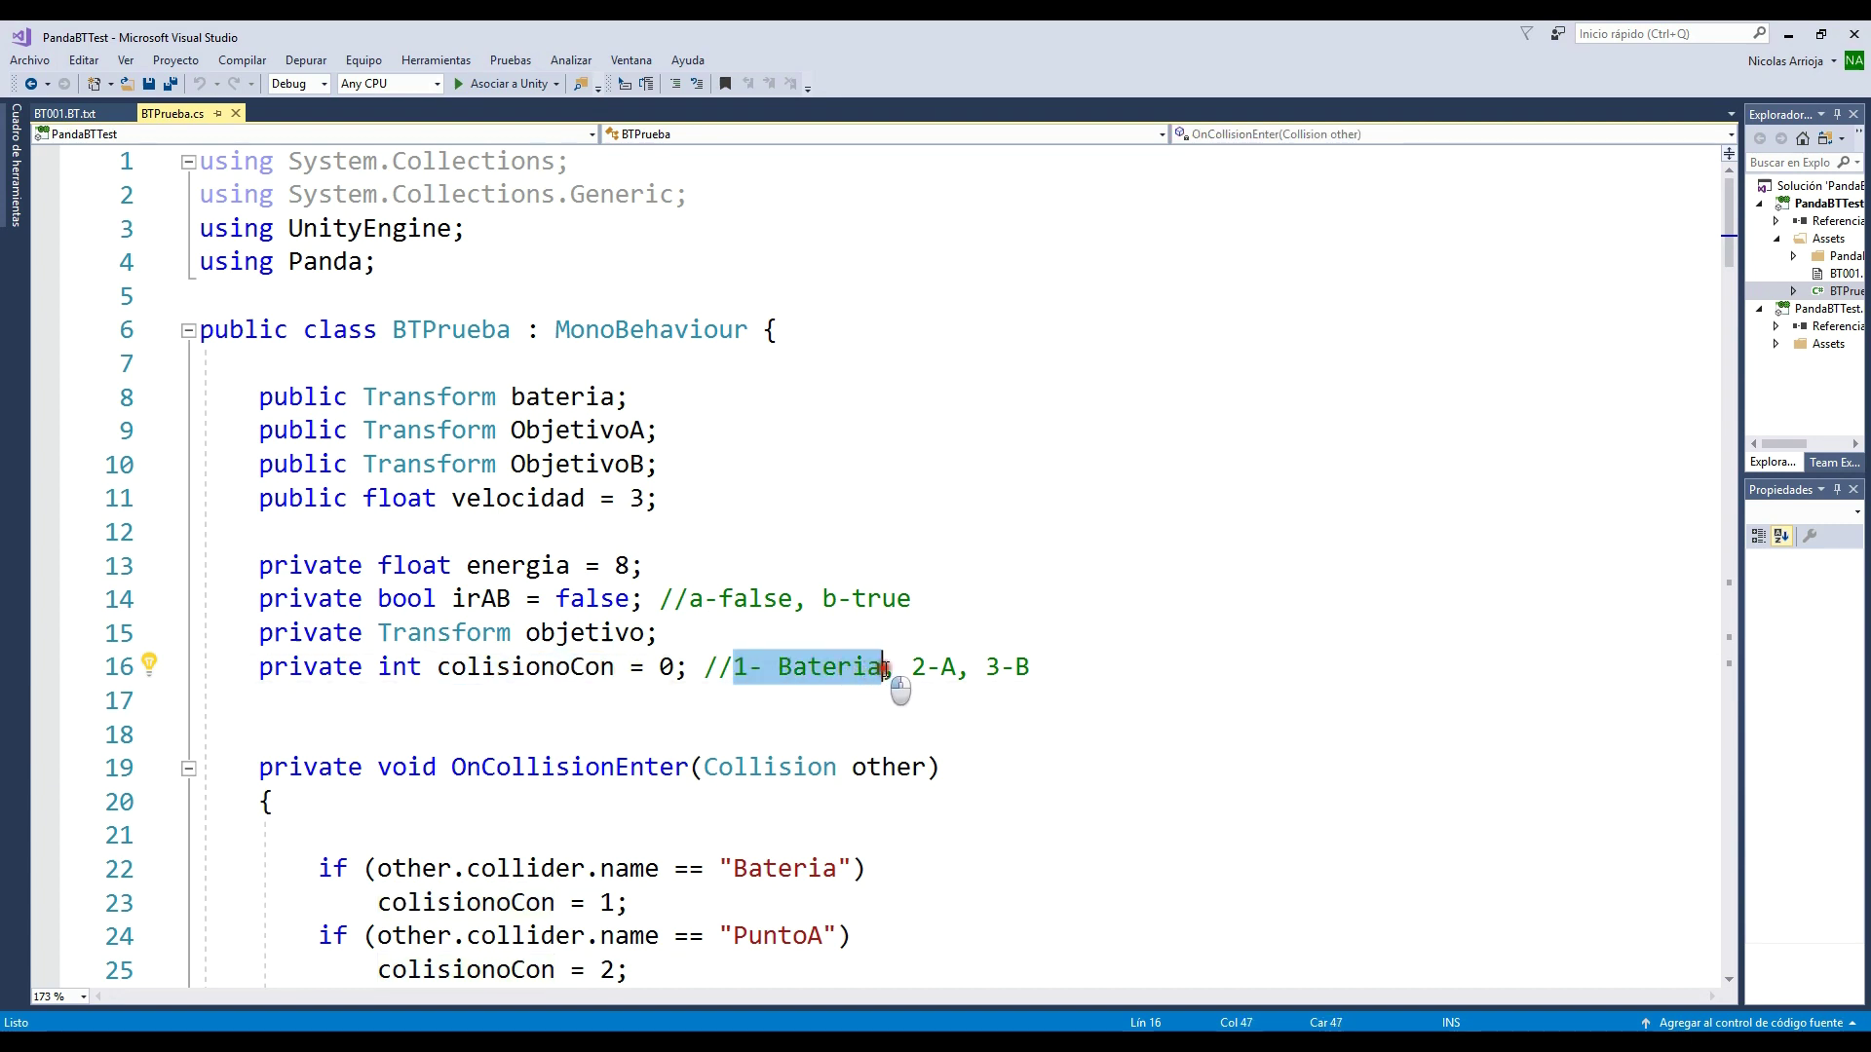
click(942, 668)
mouse_move(943, 668)
mouse_down()
mouse_move(912, 667)
mouse_move(1031, 667)
mouse_move(985, 667)
mouse_up()
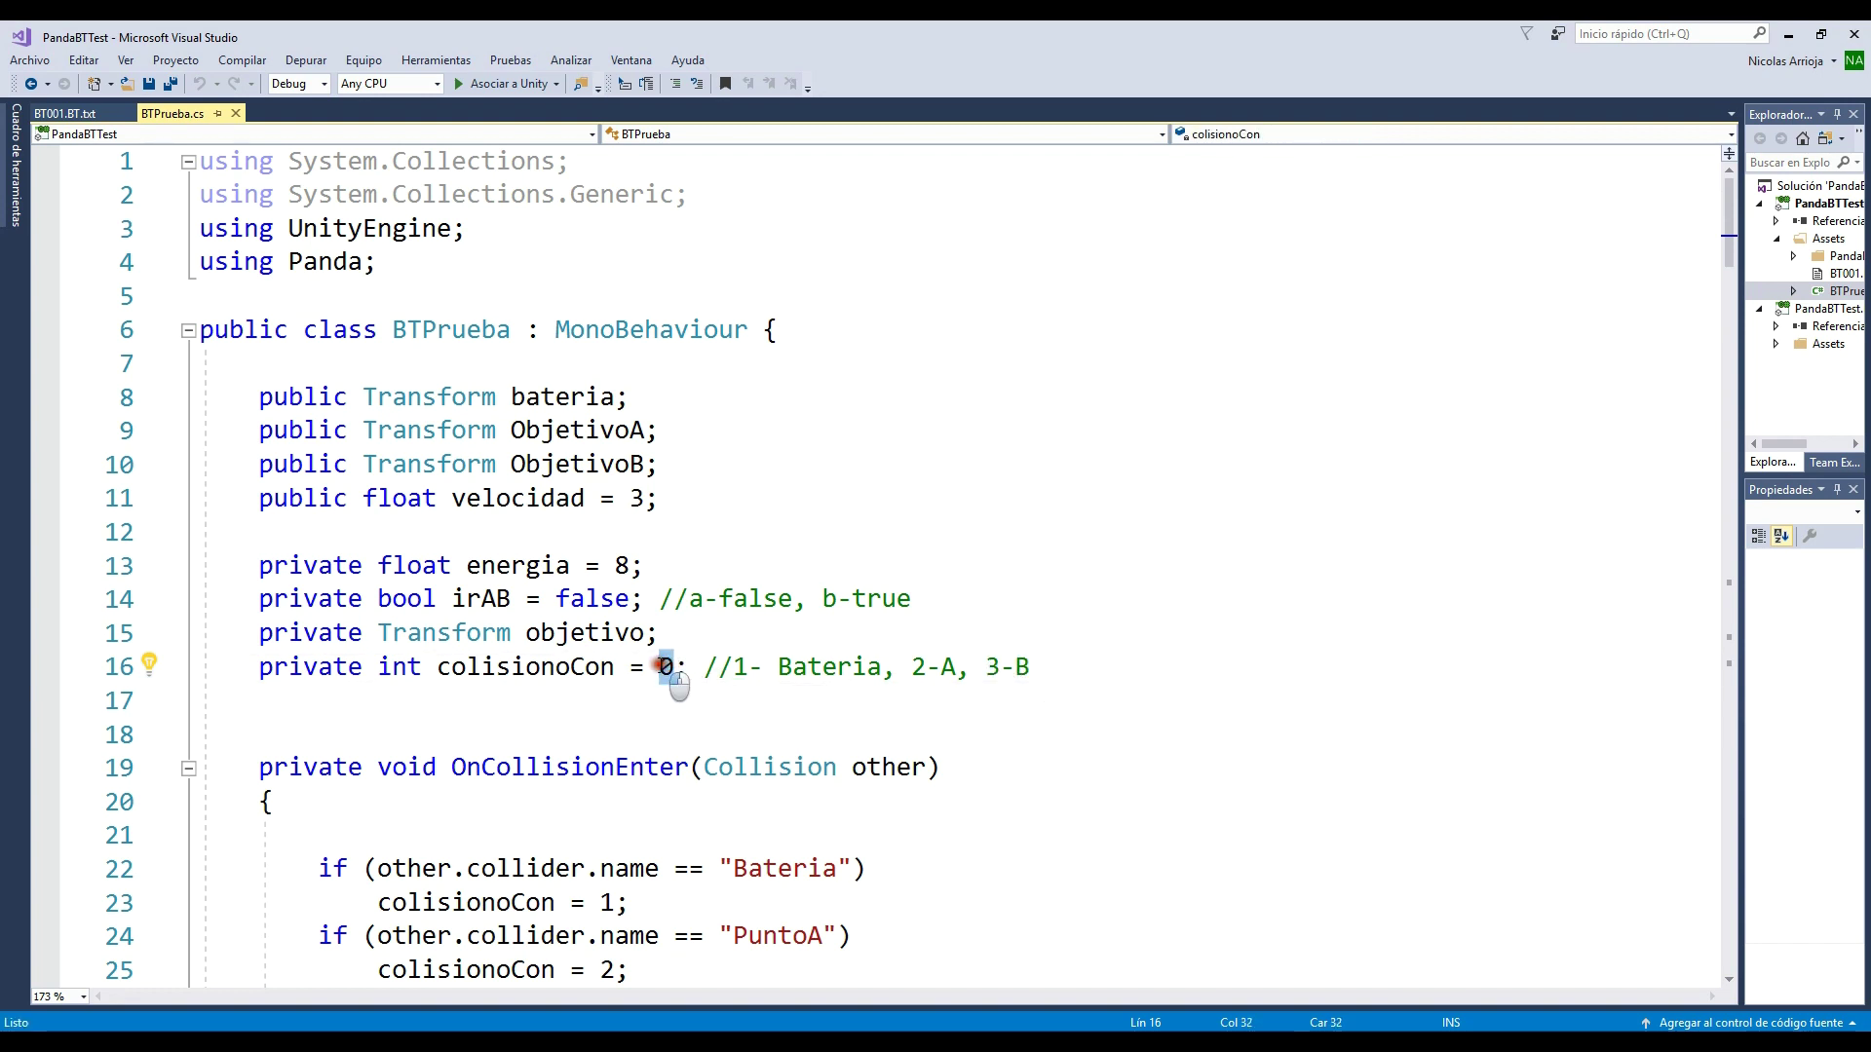
mouse_move(672, 669)
mouse_down()
mouse_move(645, 669)
mouse_move(675, 669)
mouse_up()
scroll(441, 682, down, 1)
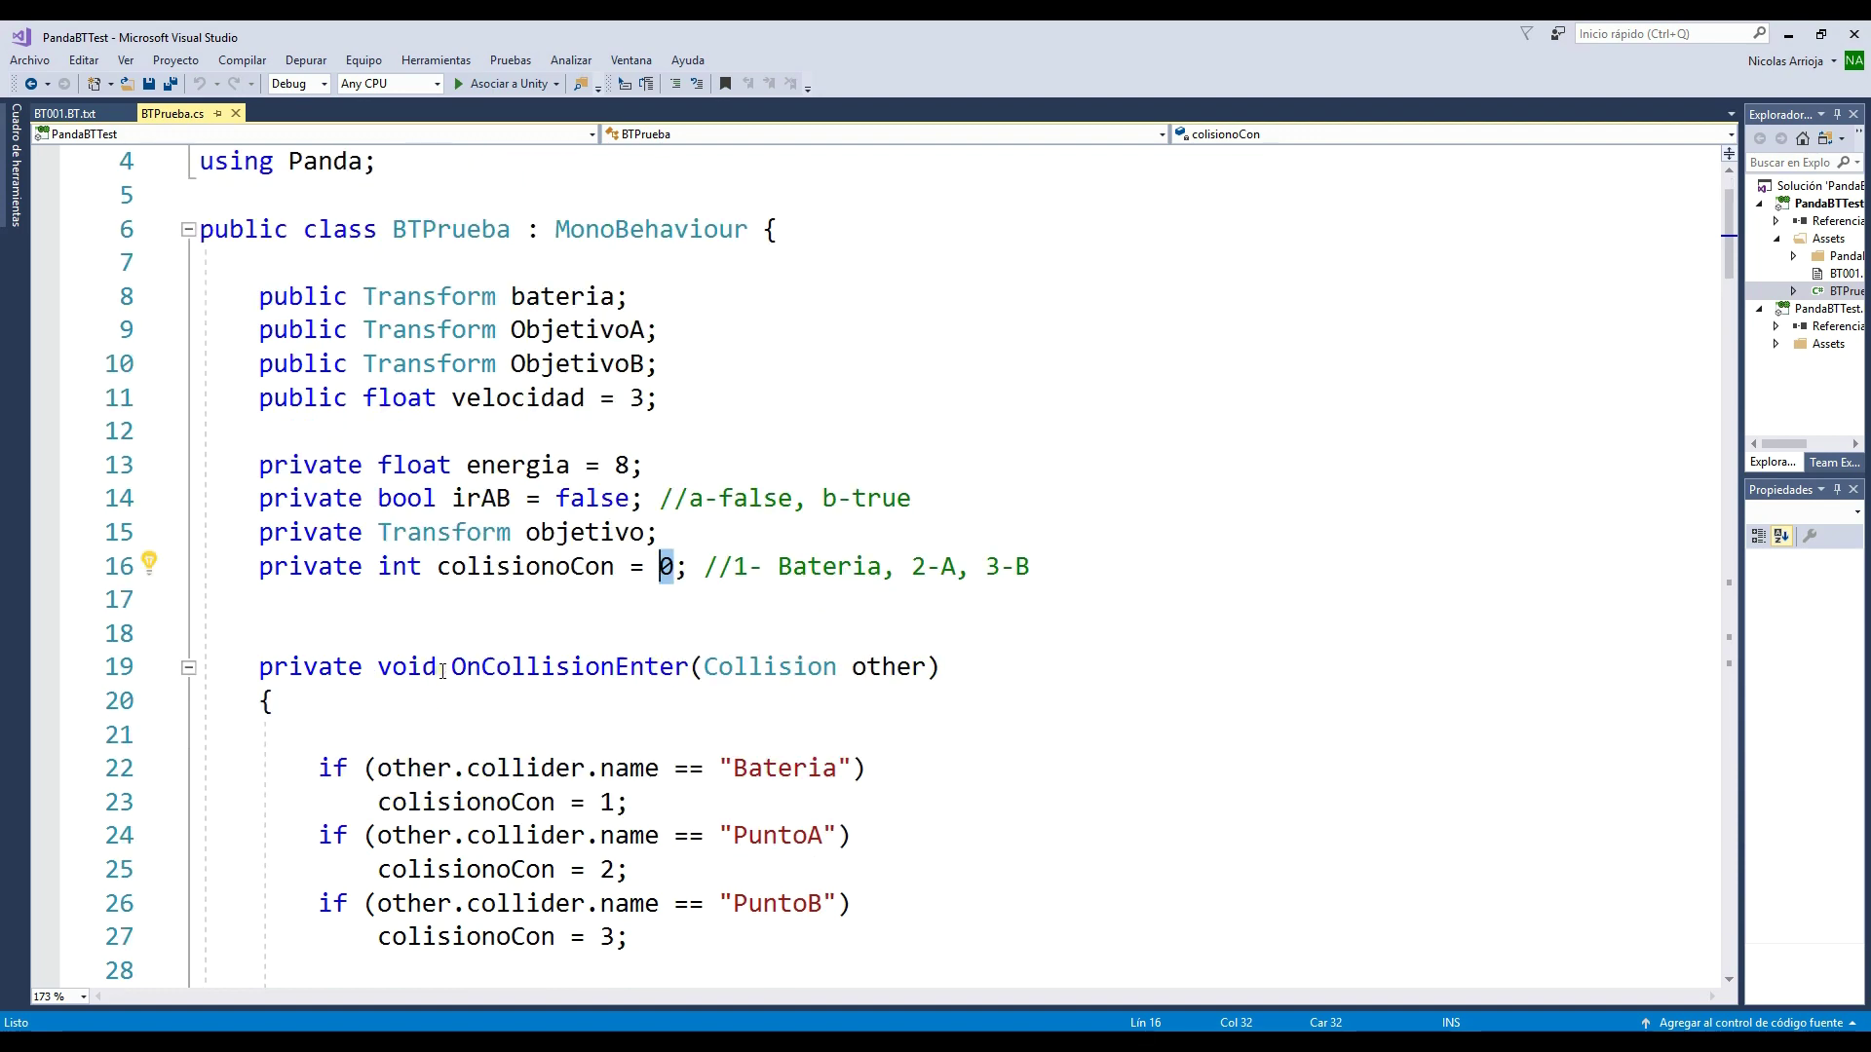
scroll(442, 671, down, 1)
drag(275, 903, 191, 575)
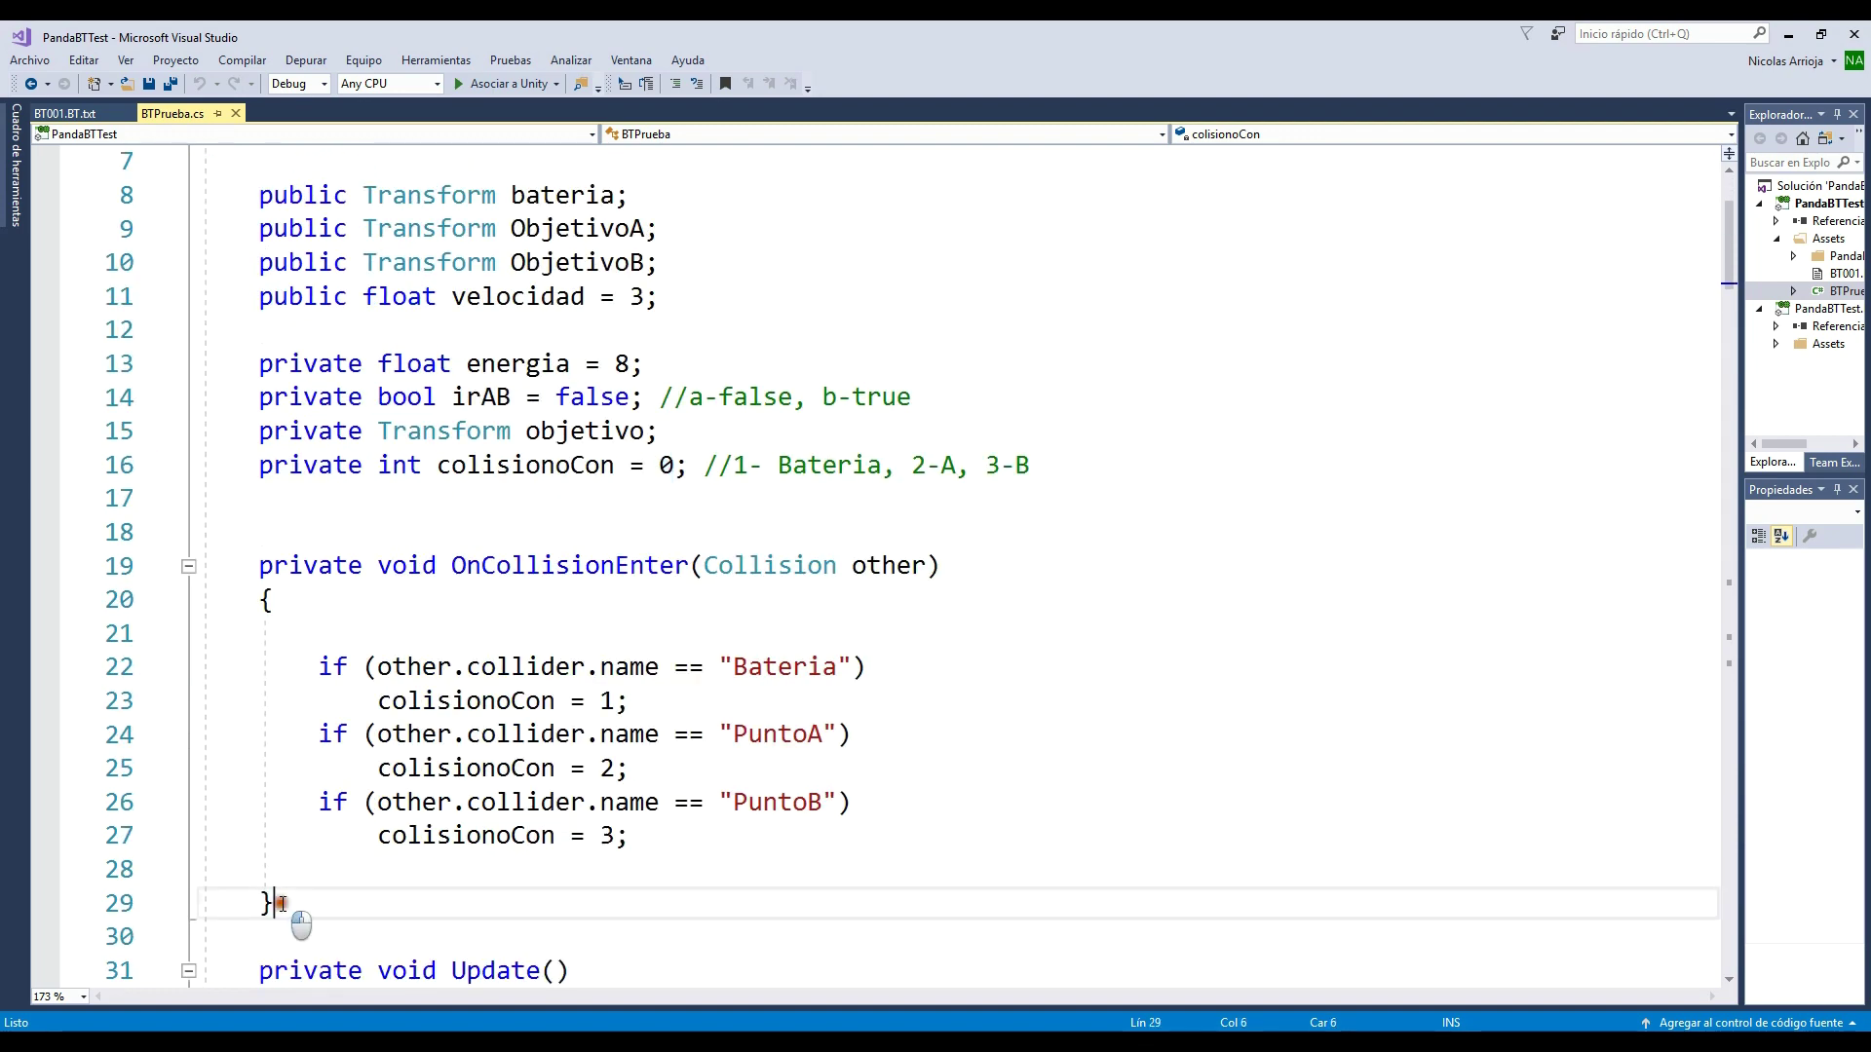
click(587, 582)
click(1189, 645)
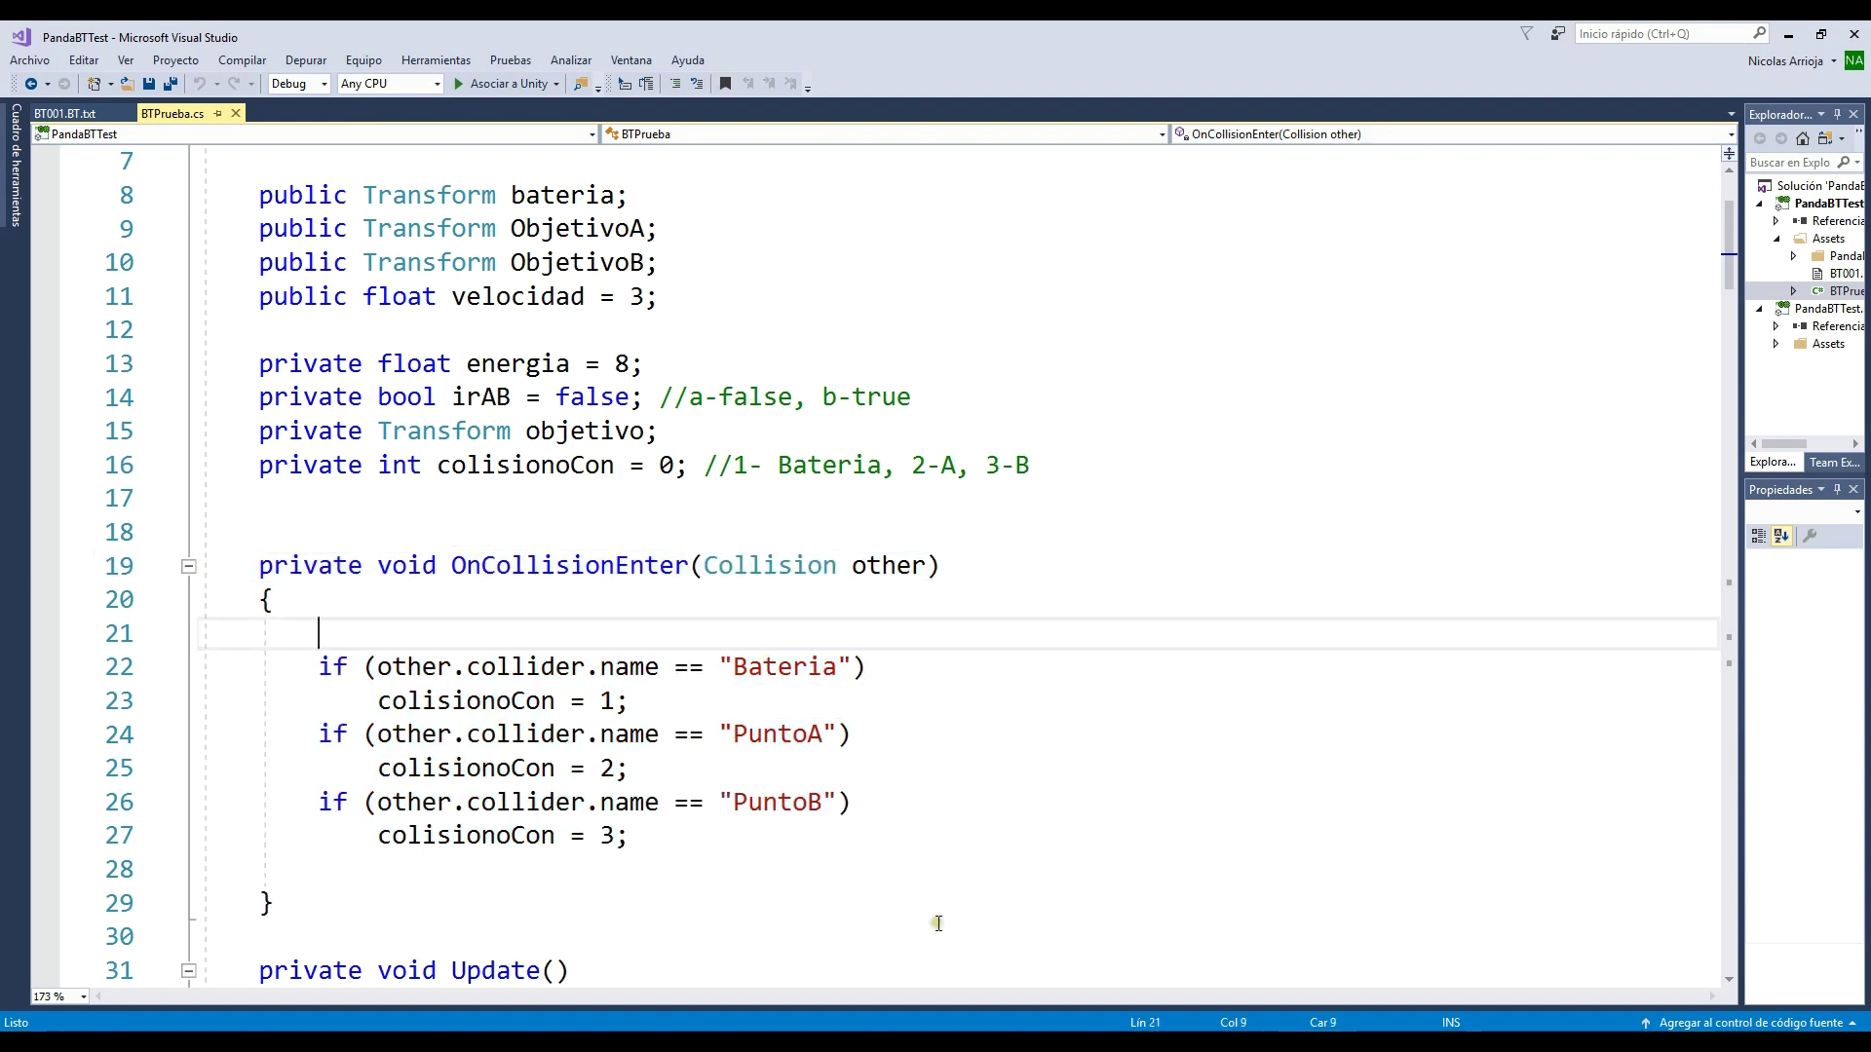
double_click(787, 670)
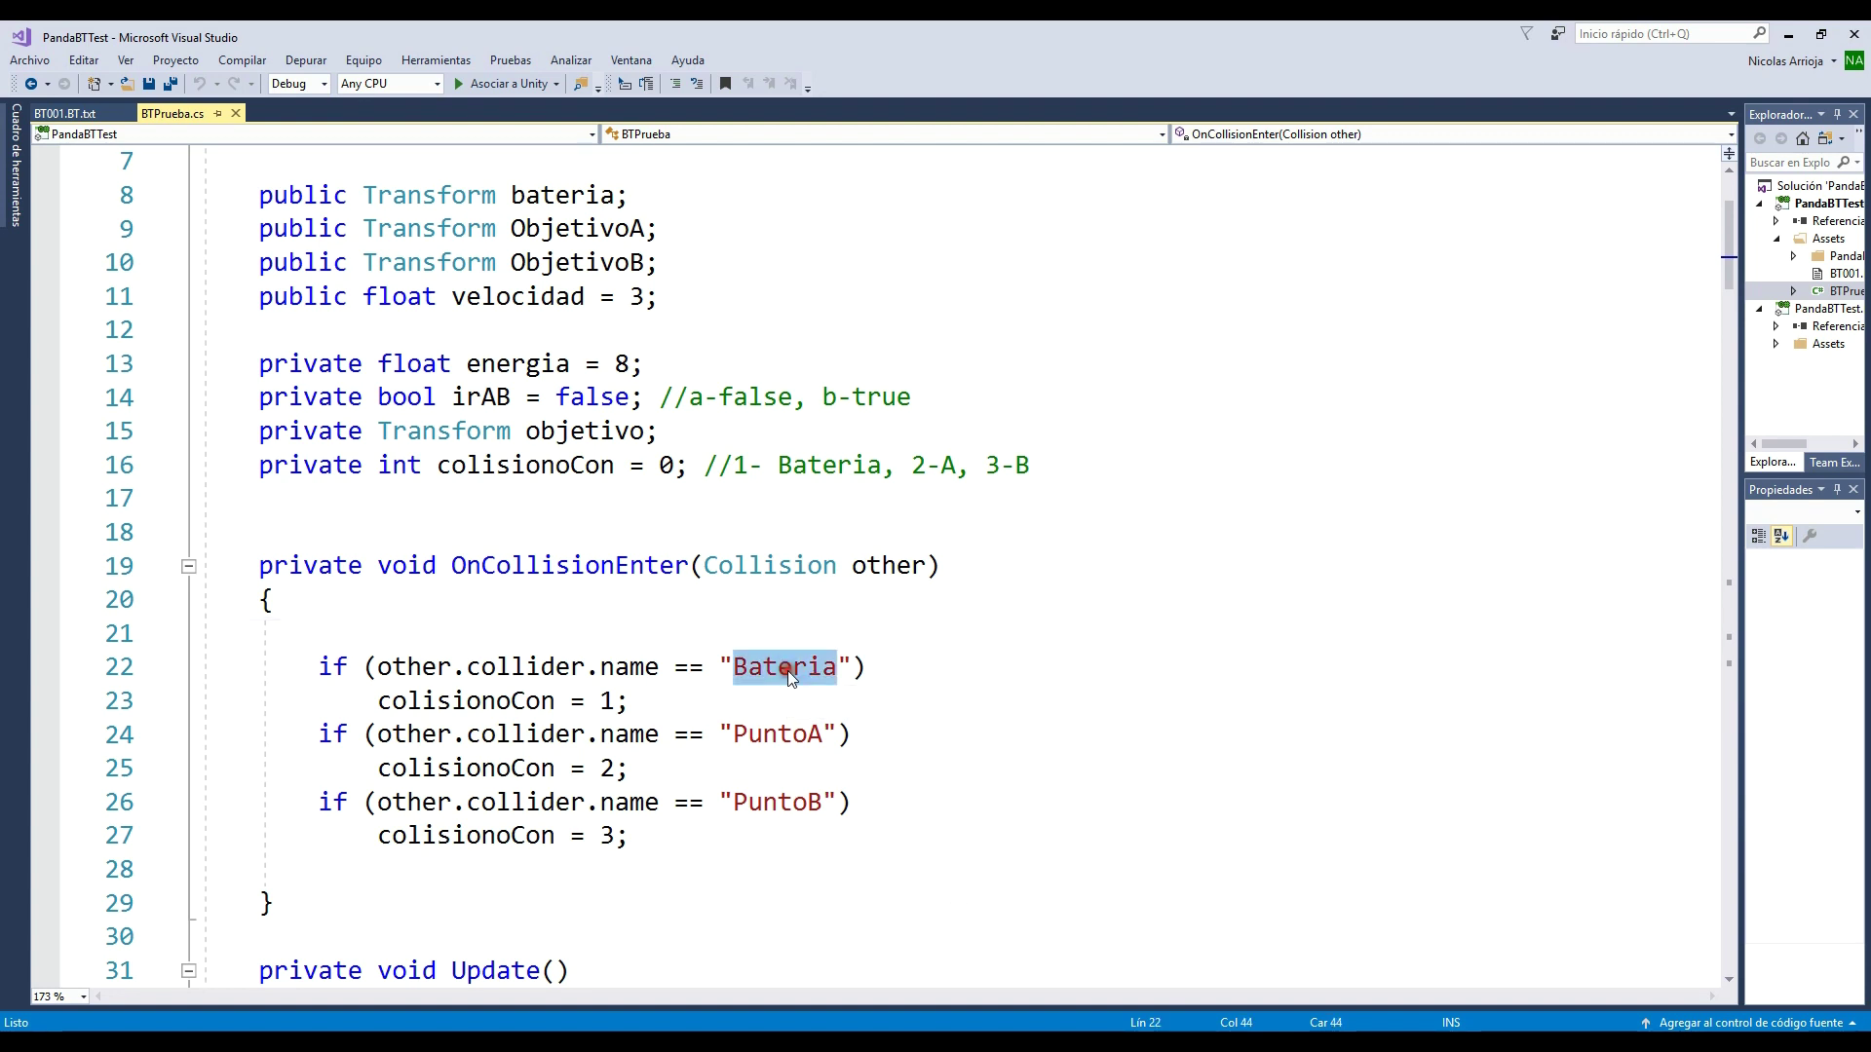
click(639, 703)
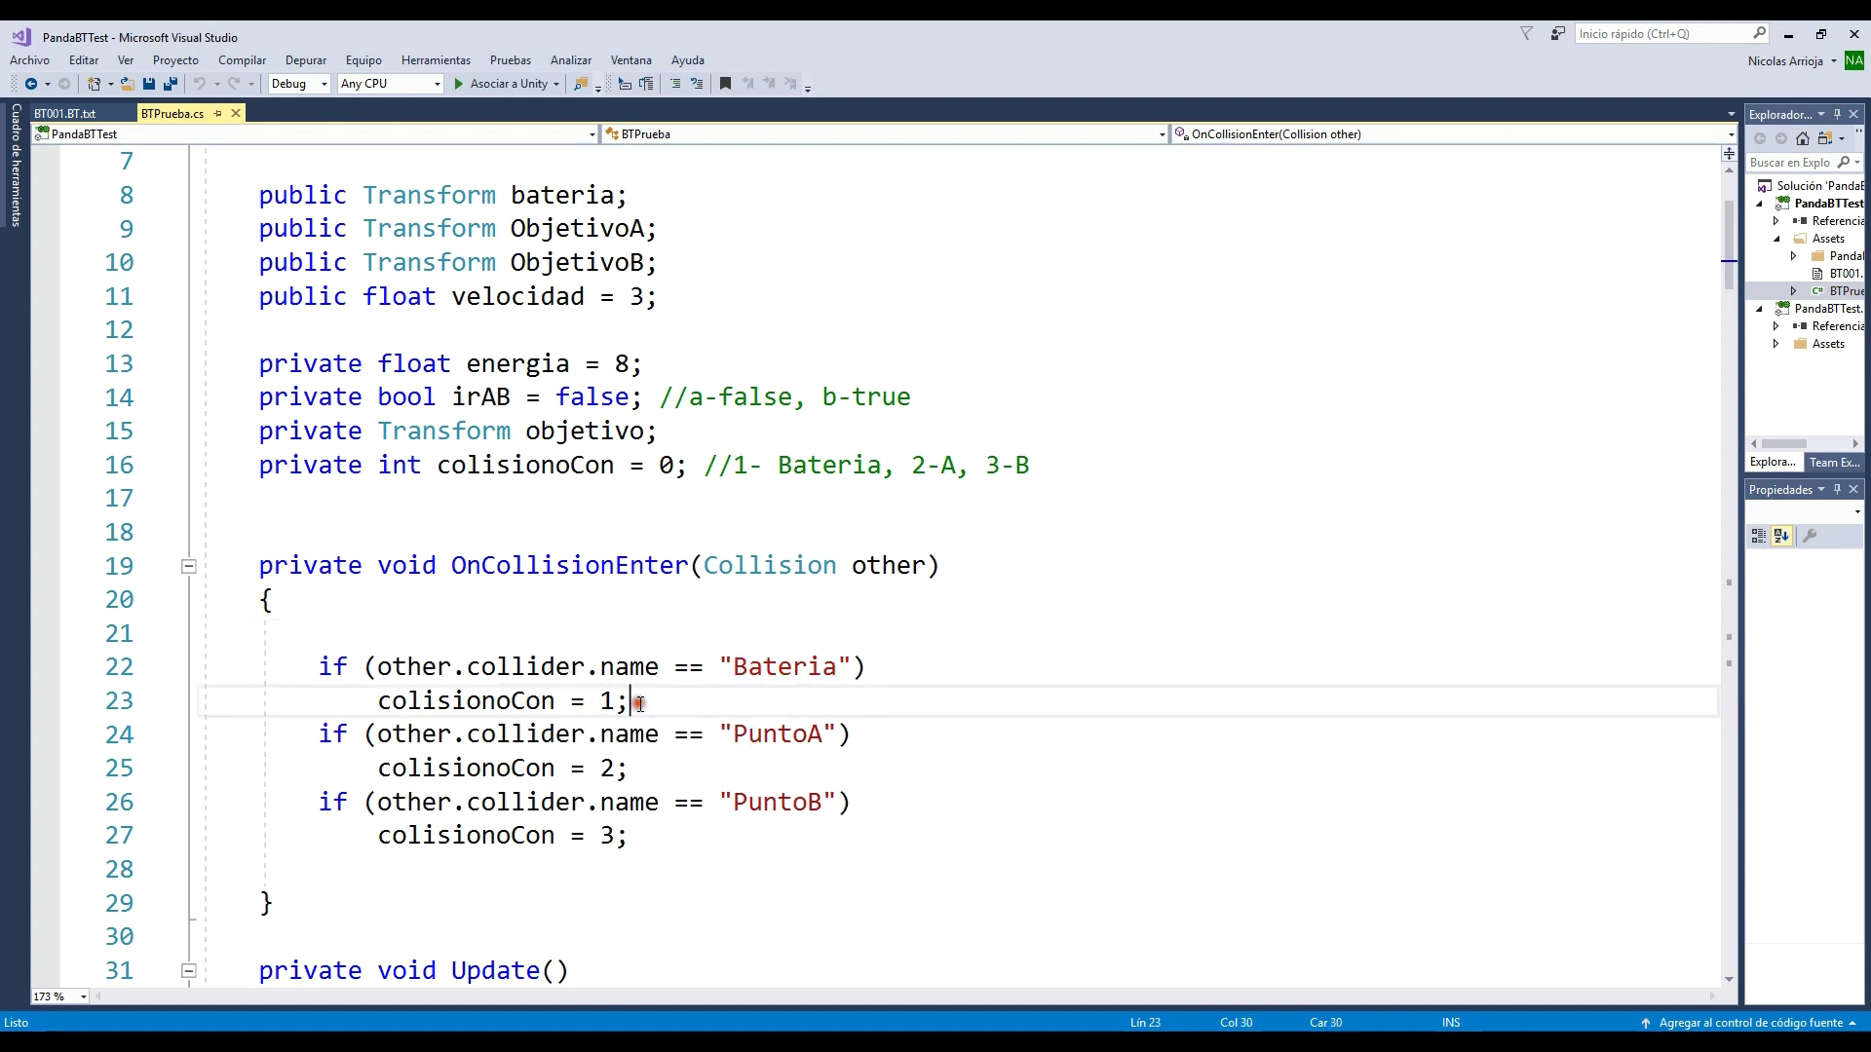
double_click(814, 736)
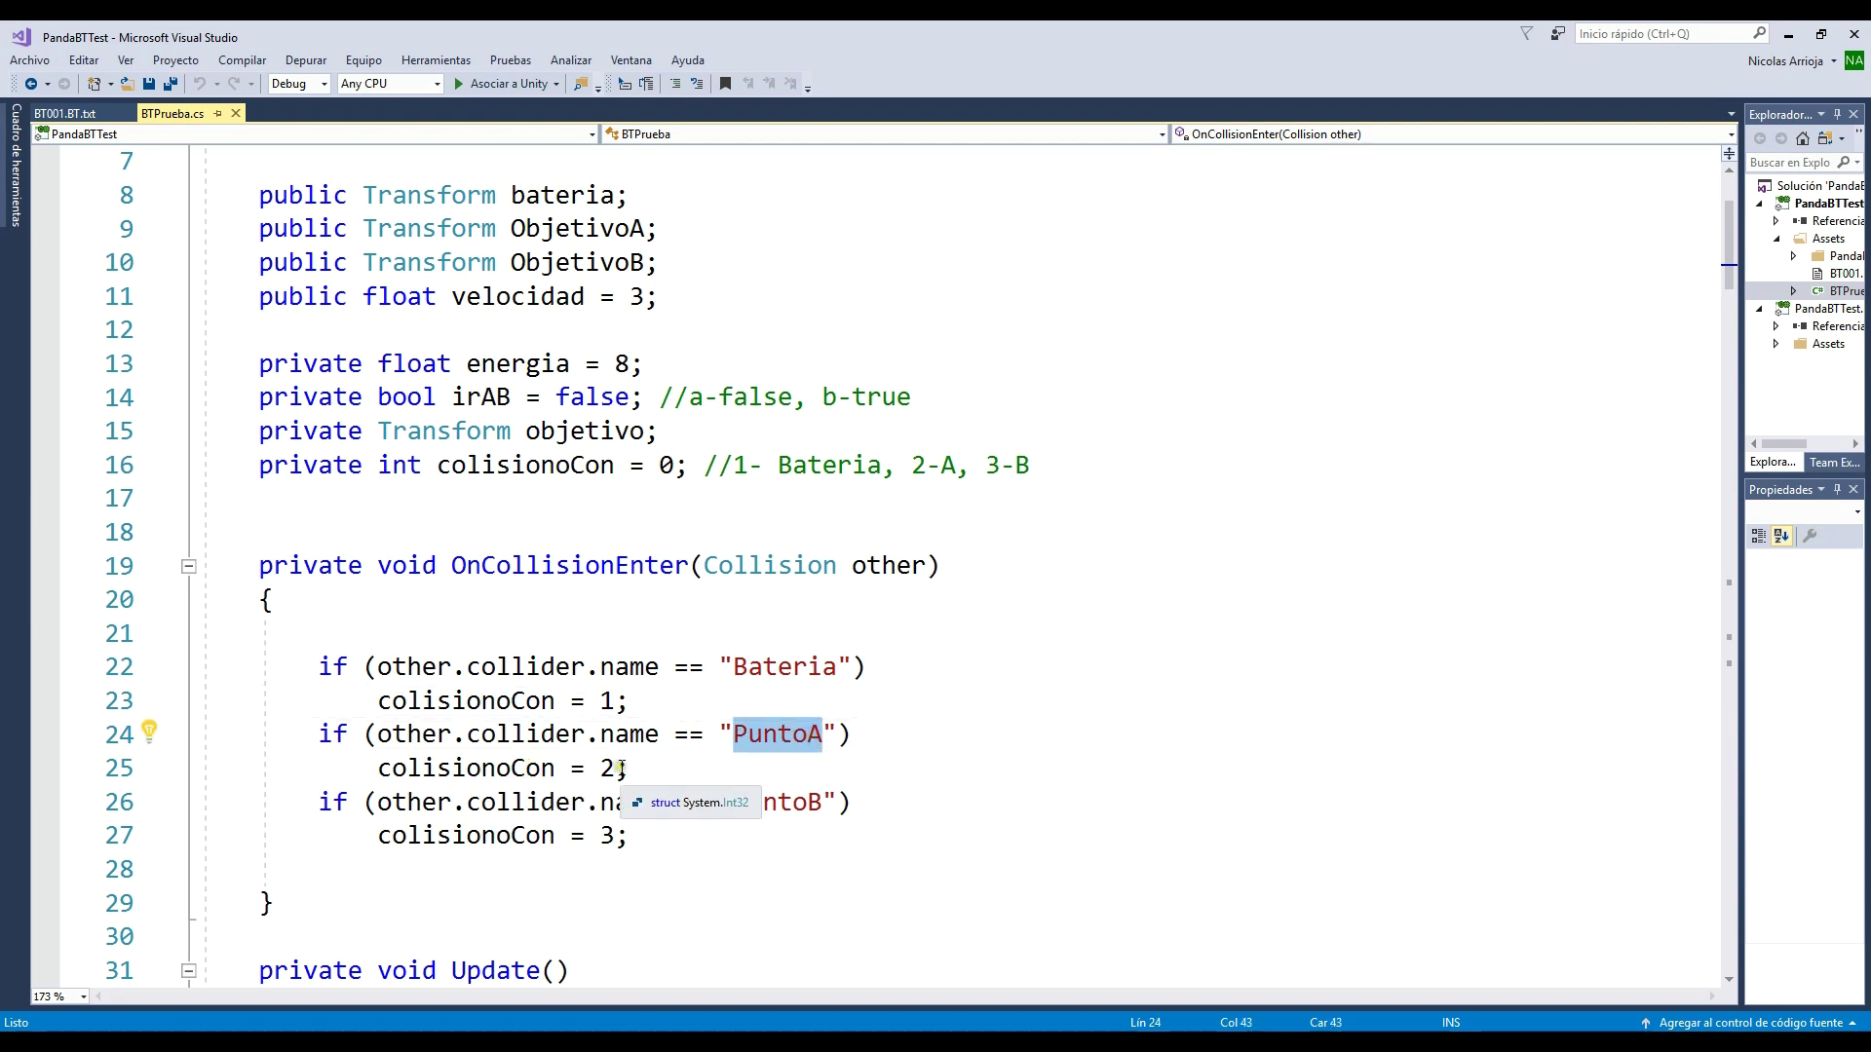
click(893, 802)
double_click(790, 803)
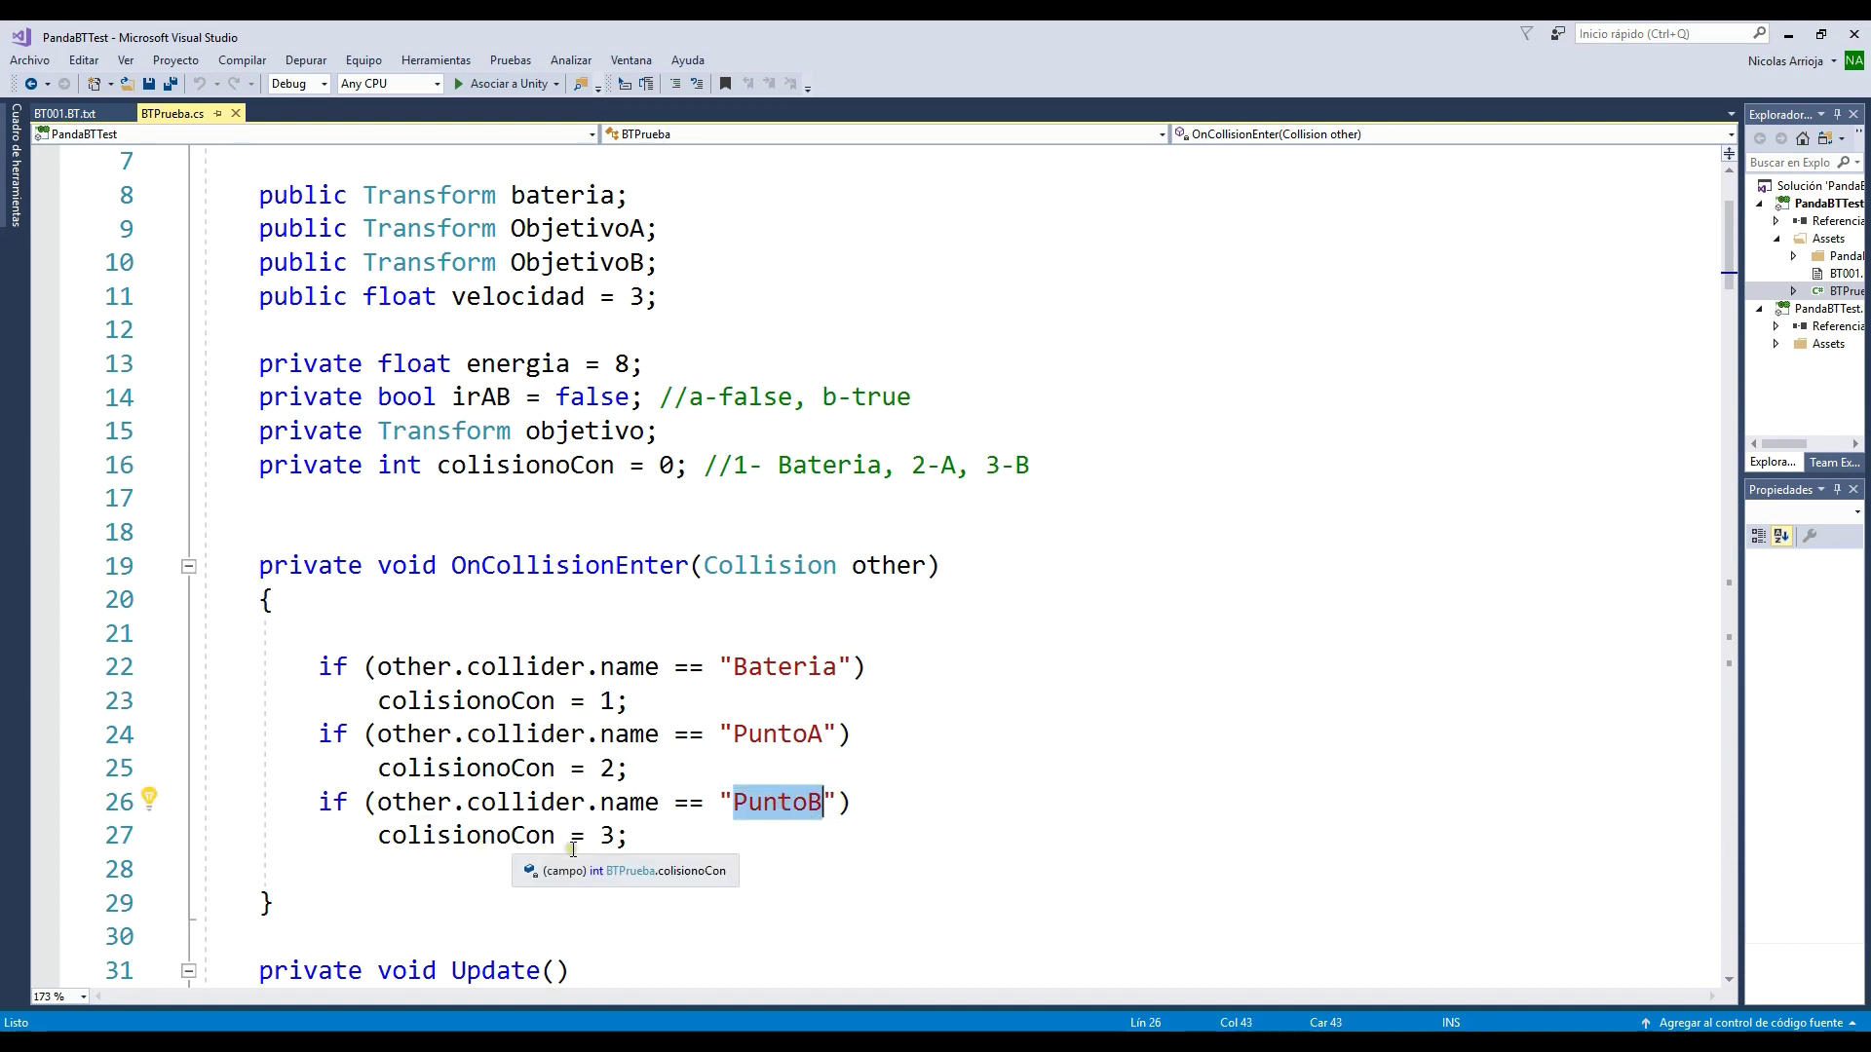
double_click(605, 836)
click(729, 864)
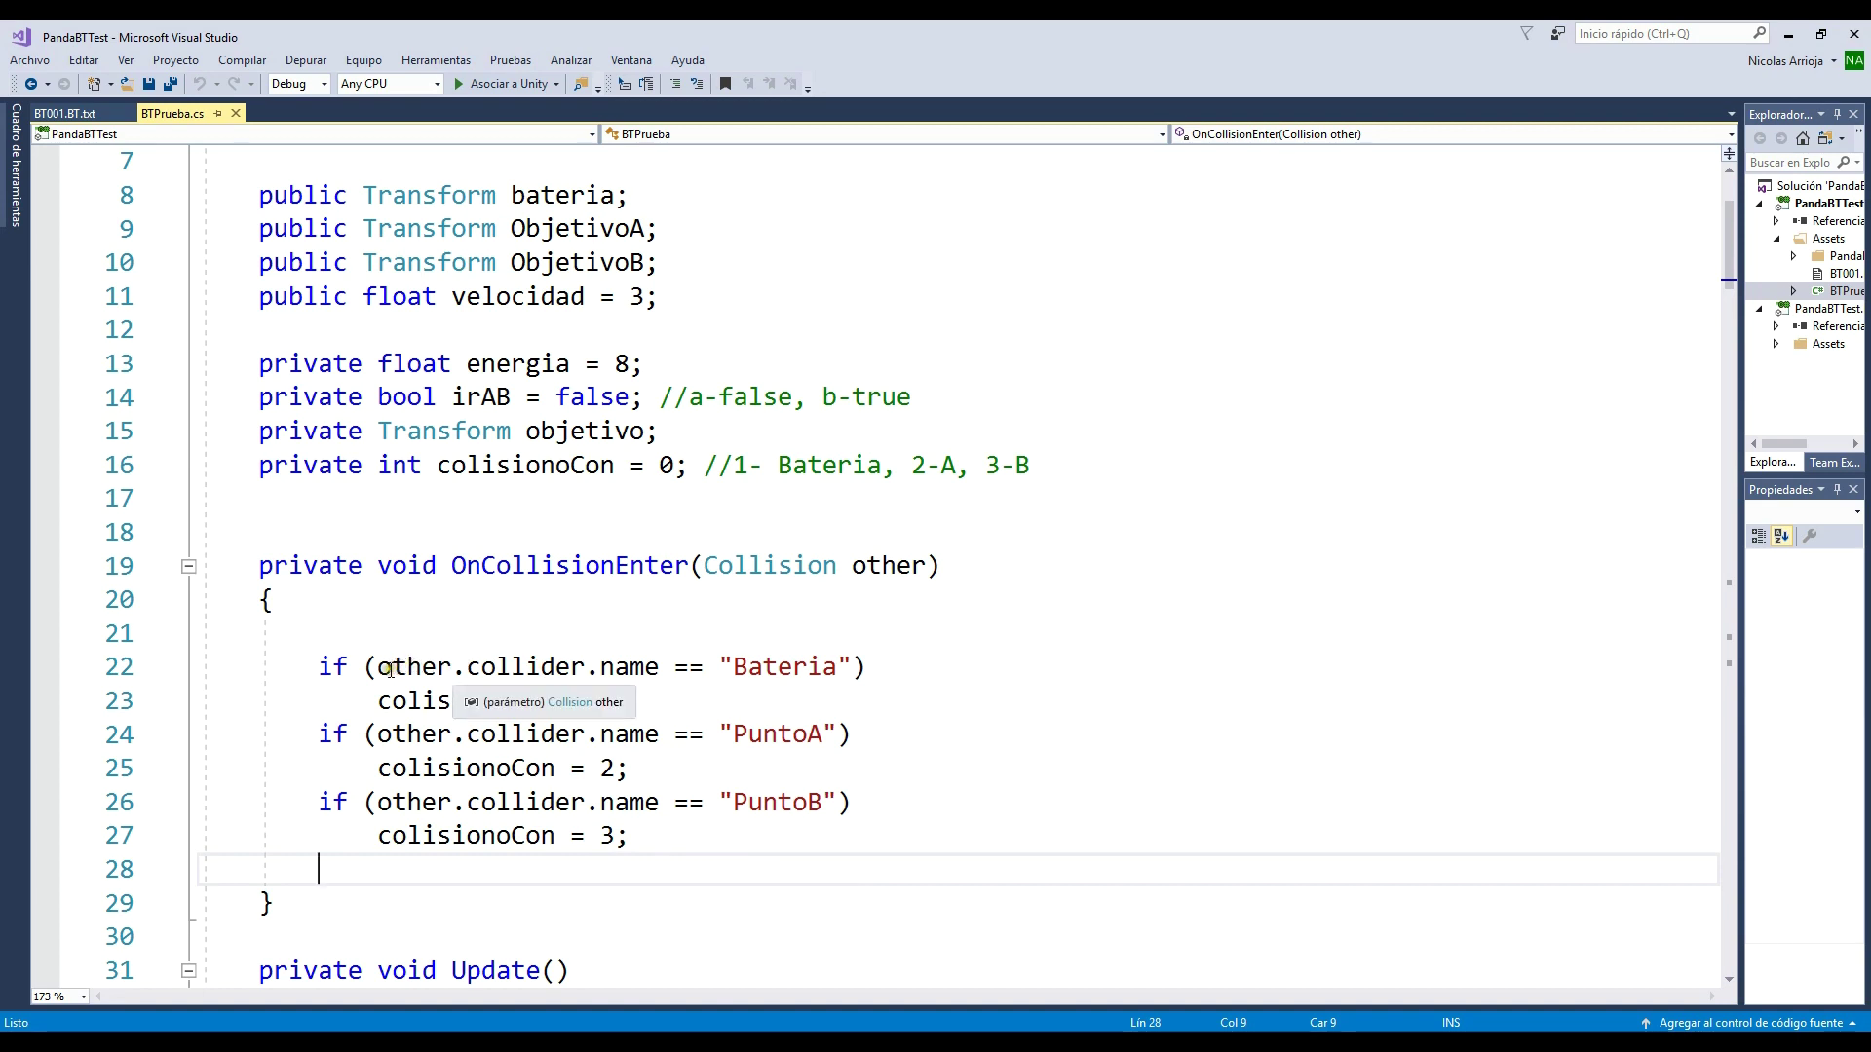
drag(380, 668, 653, 670)
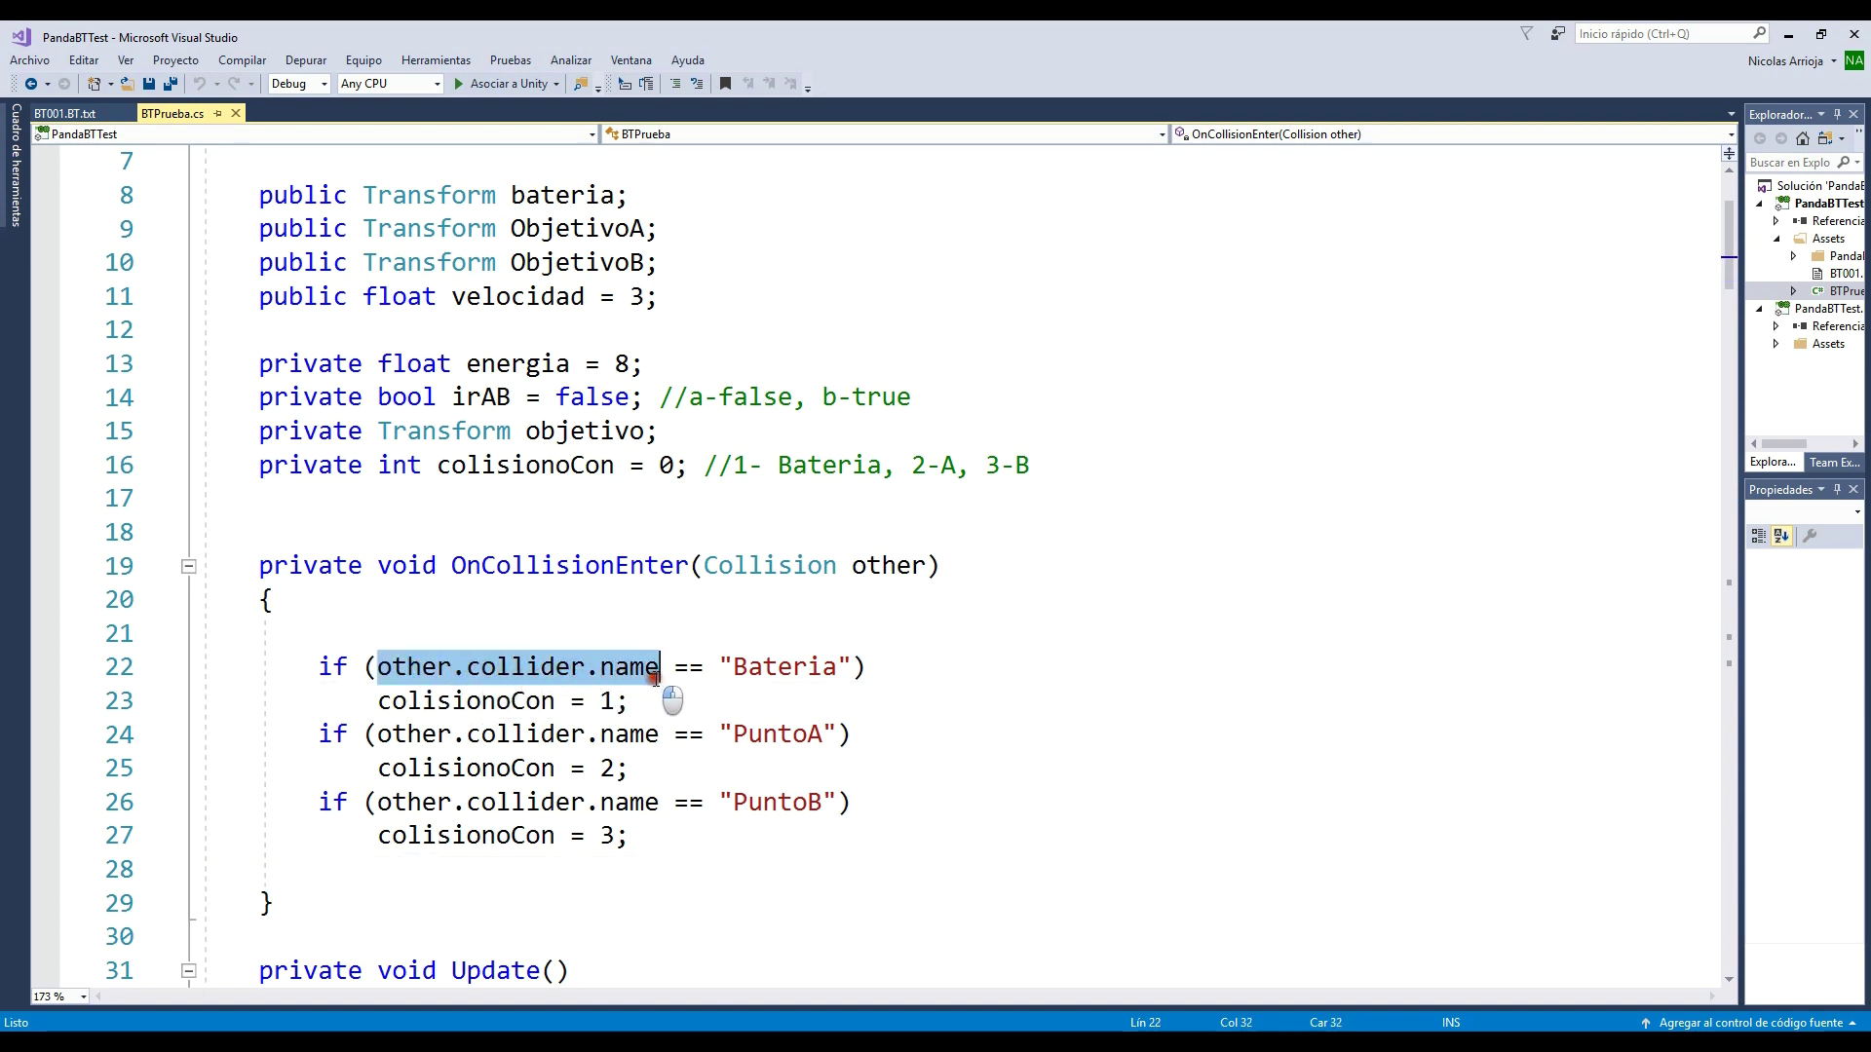
click(770, 670)
click(778, 733)
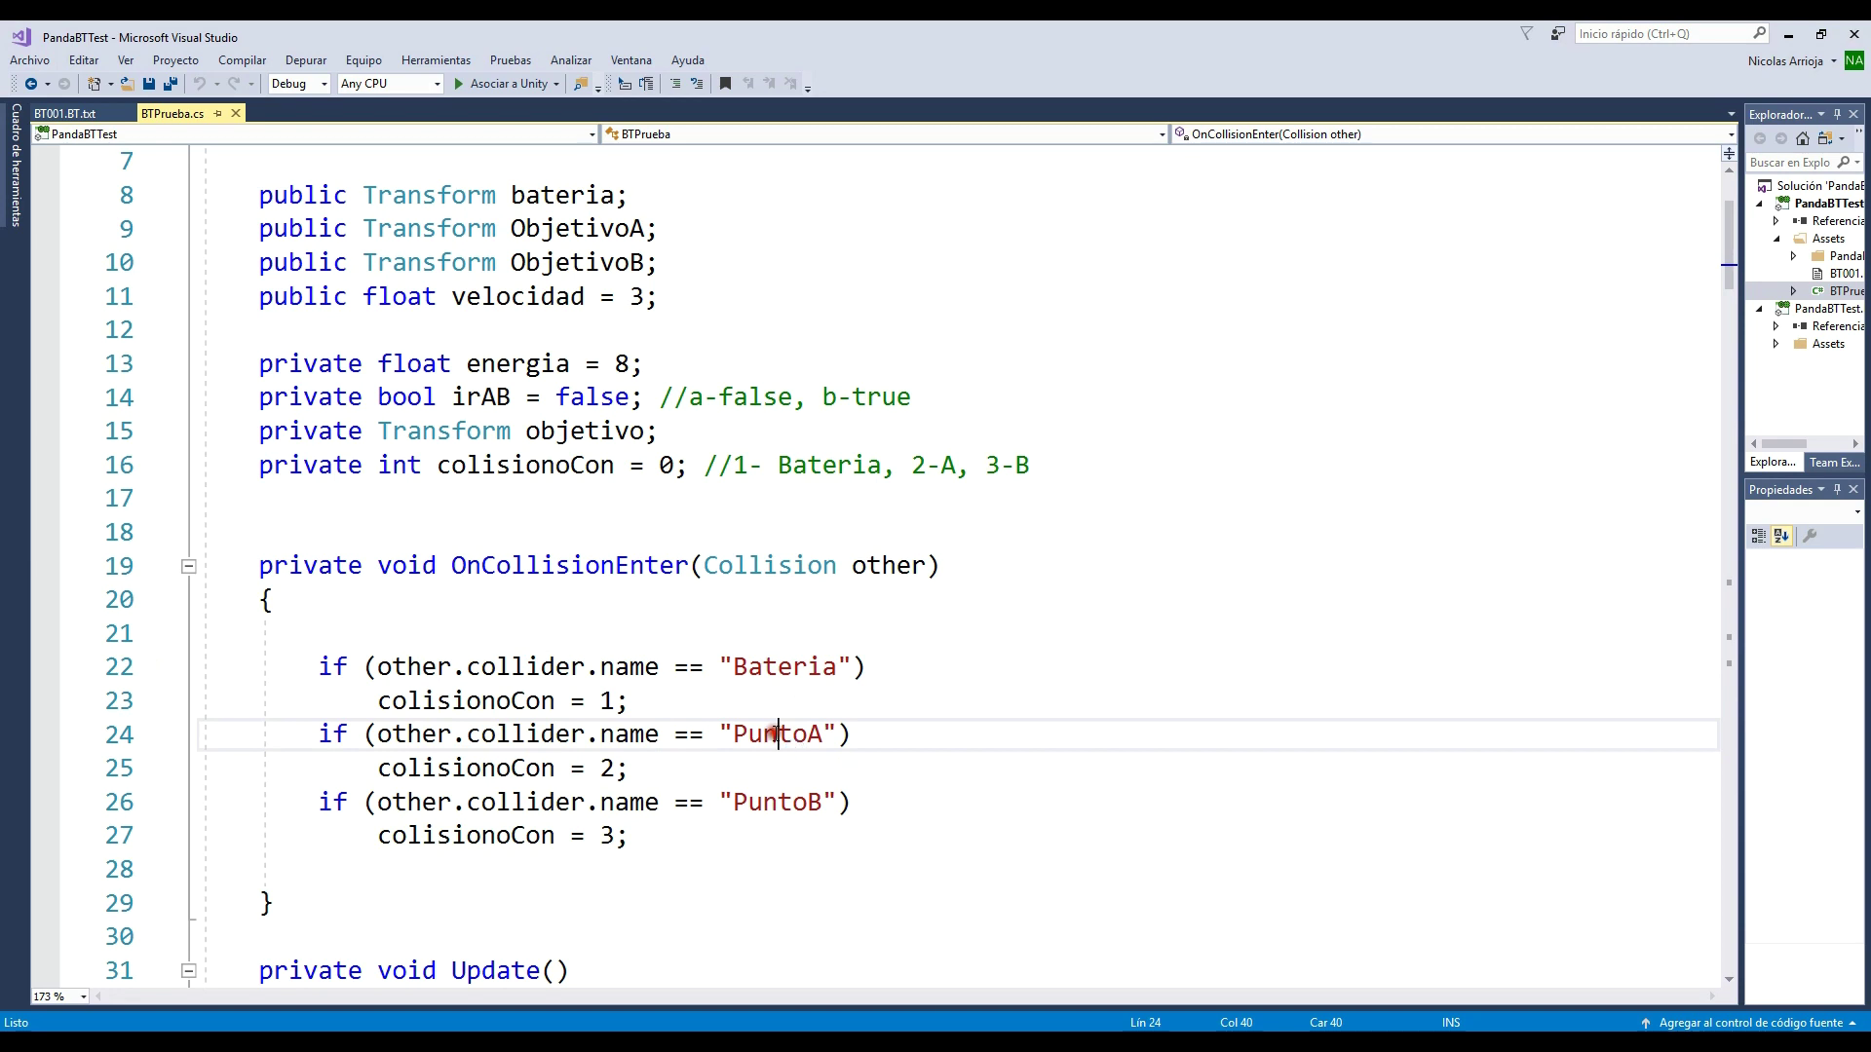
click(777, 802)
click(616, 701)
click(640, 768)
click(635, 836)
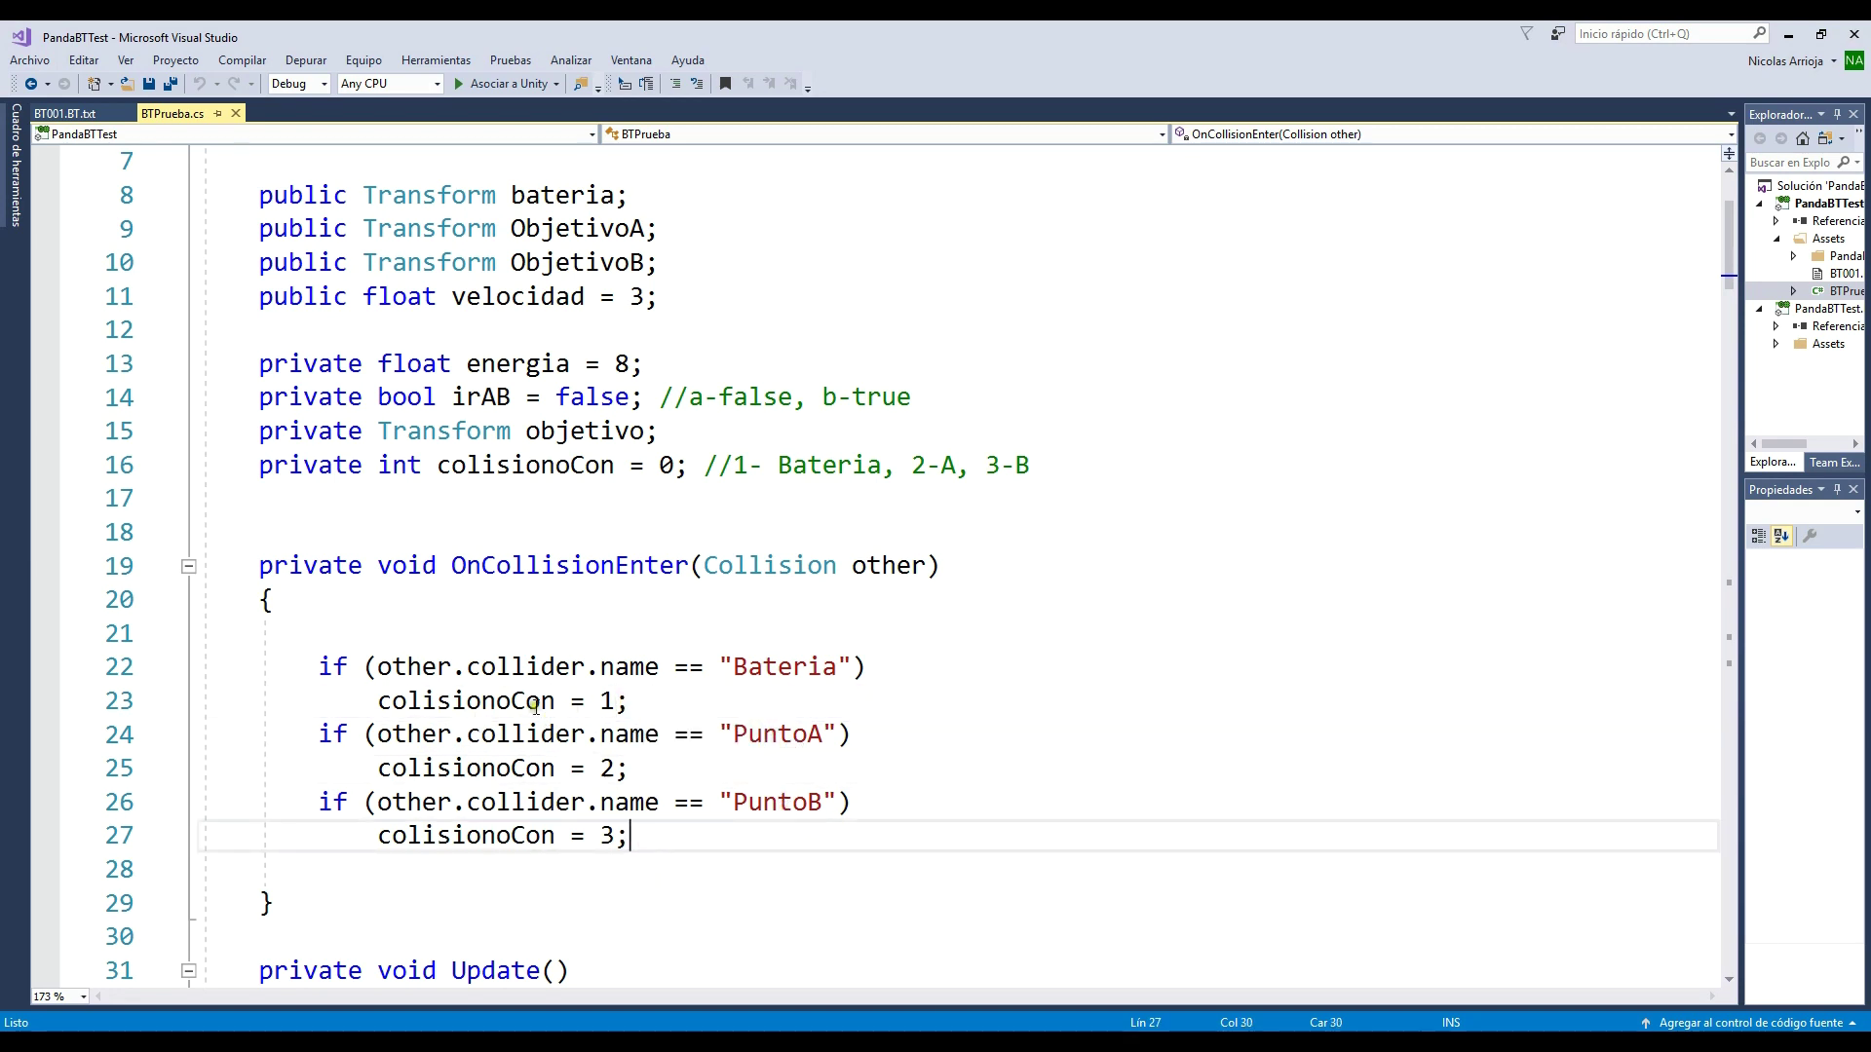
scroll(926, 740, down, 2)
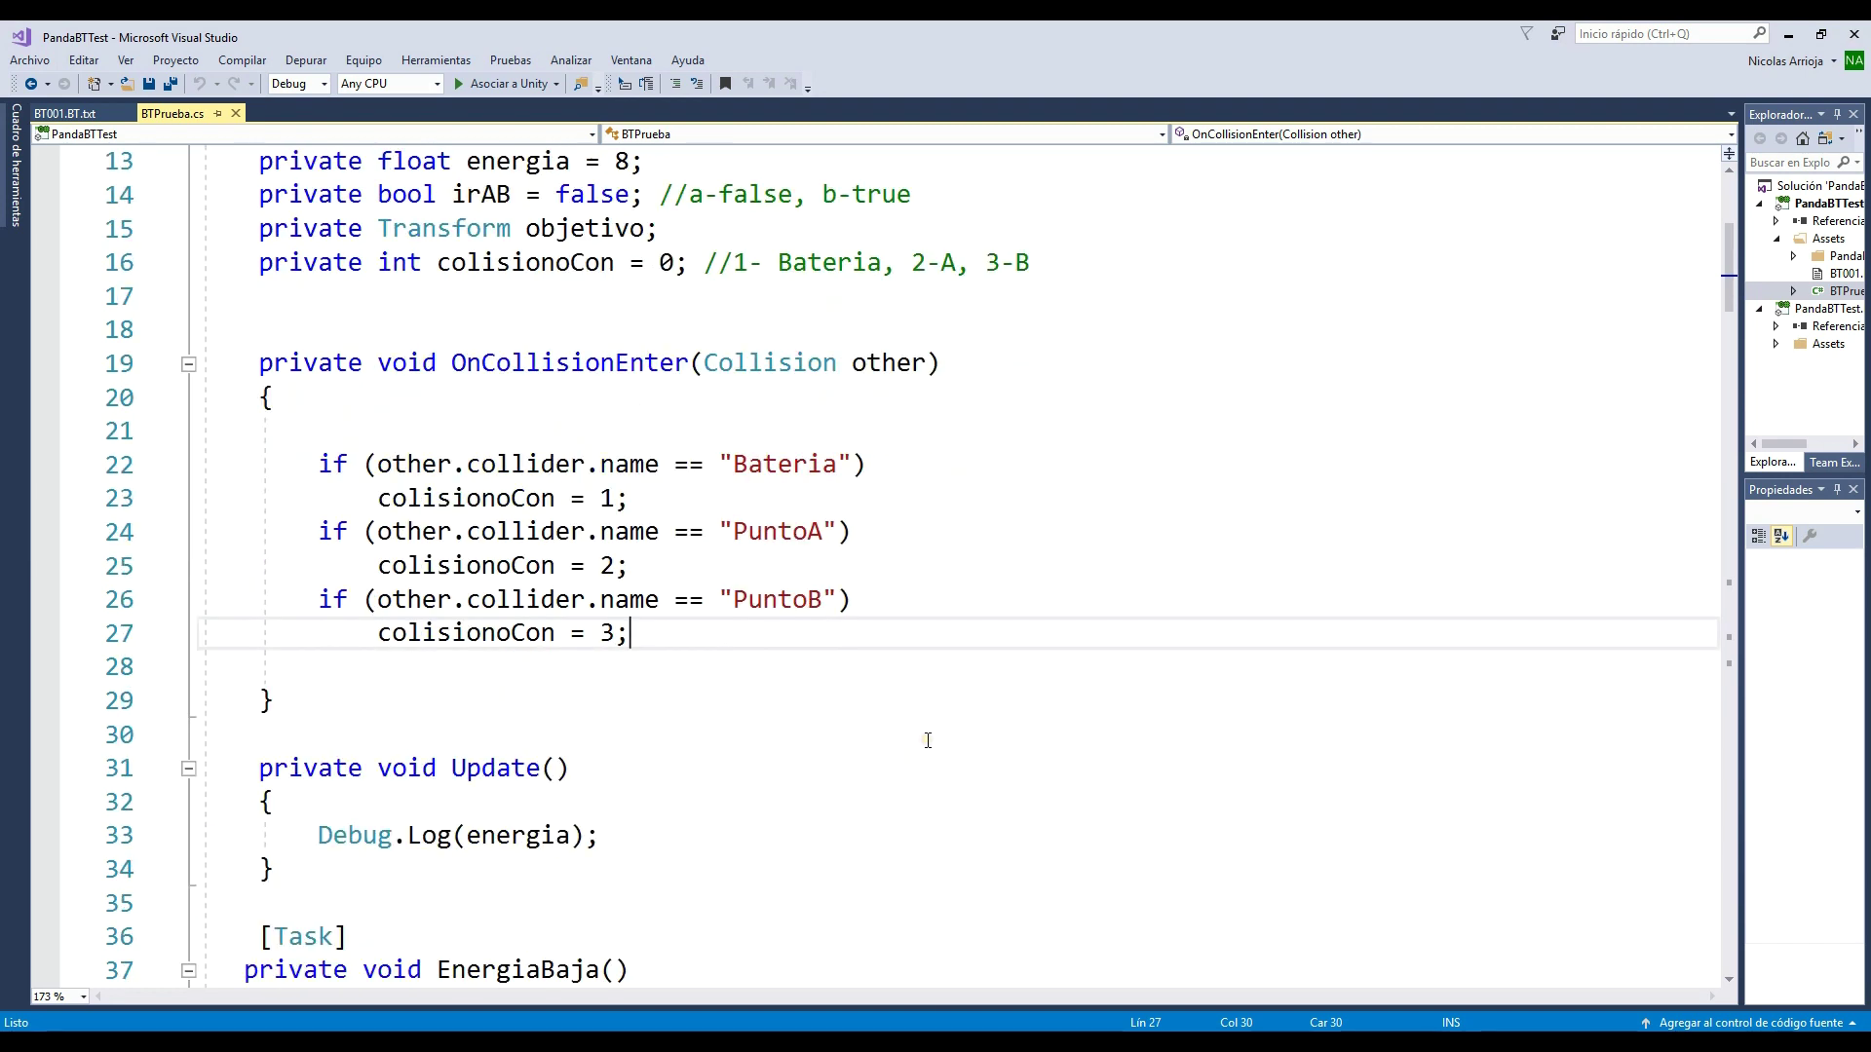
drag(277, 869, 199, 767)
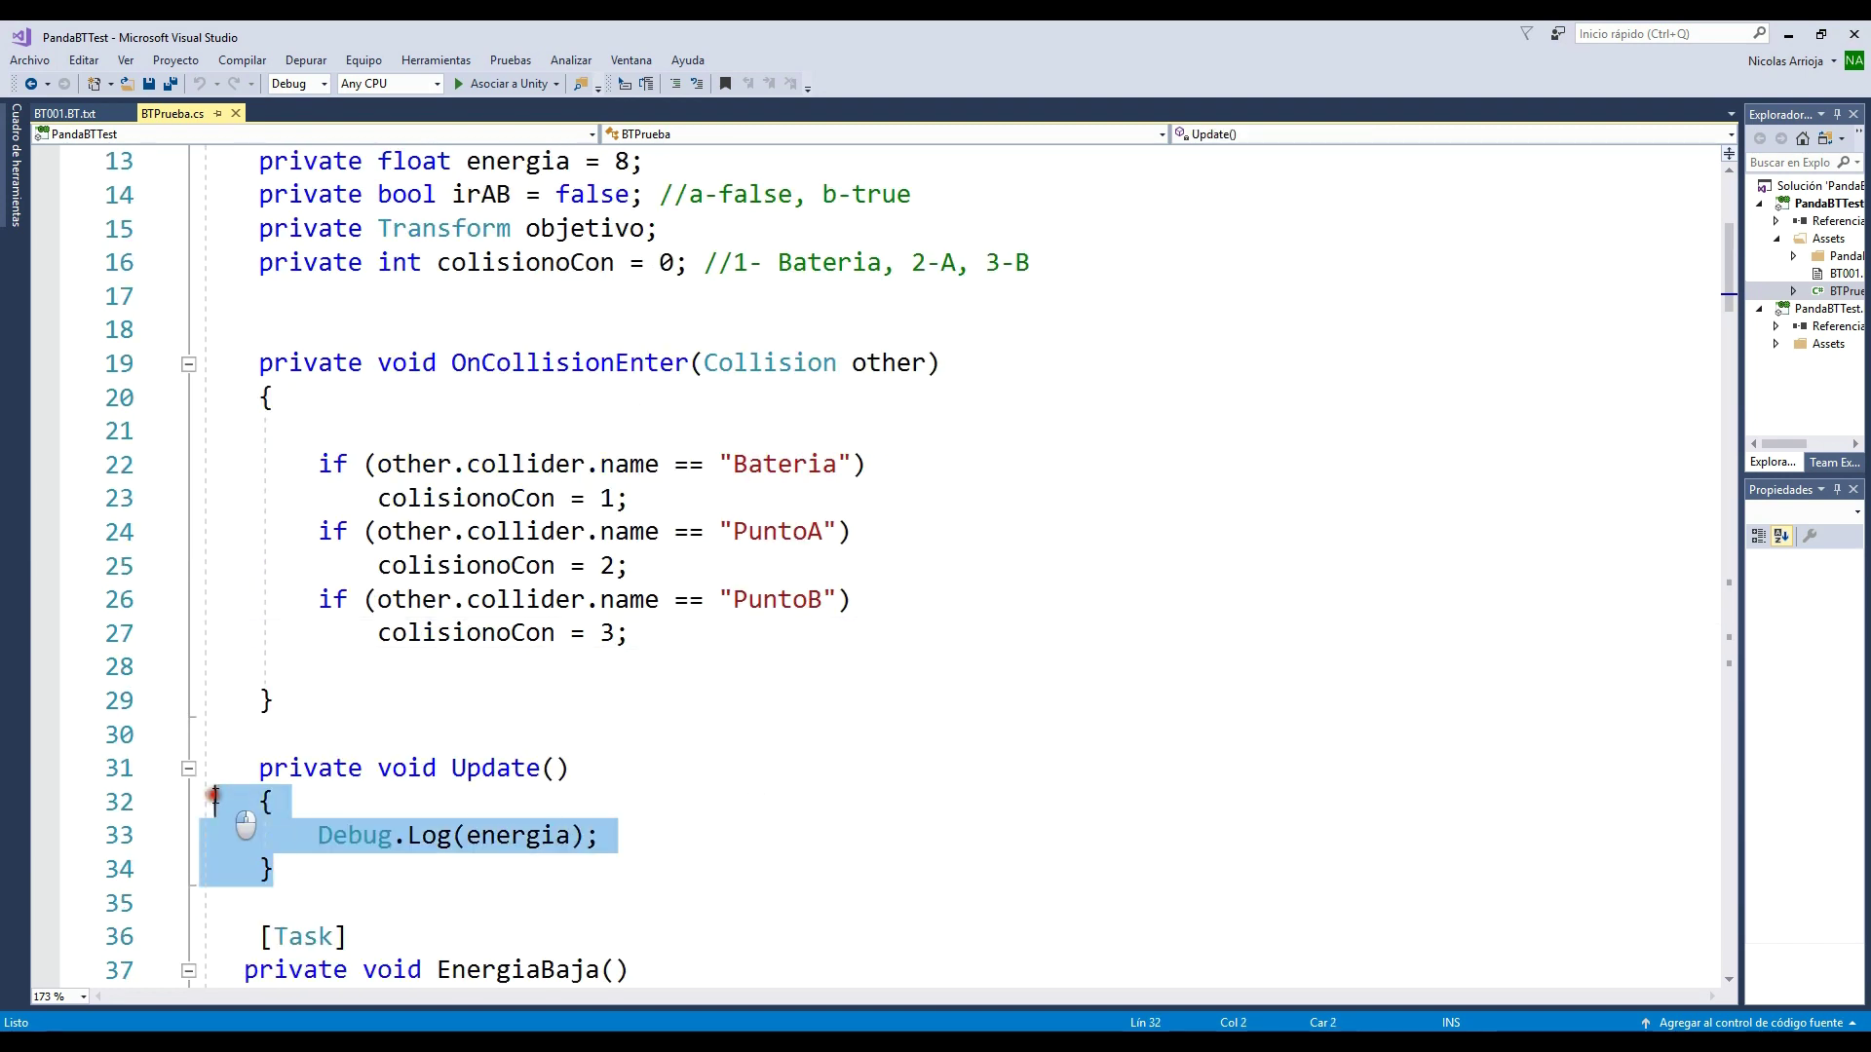
click(572, 770)
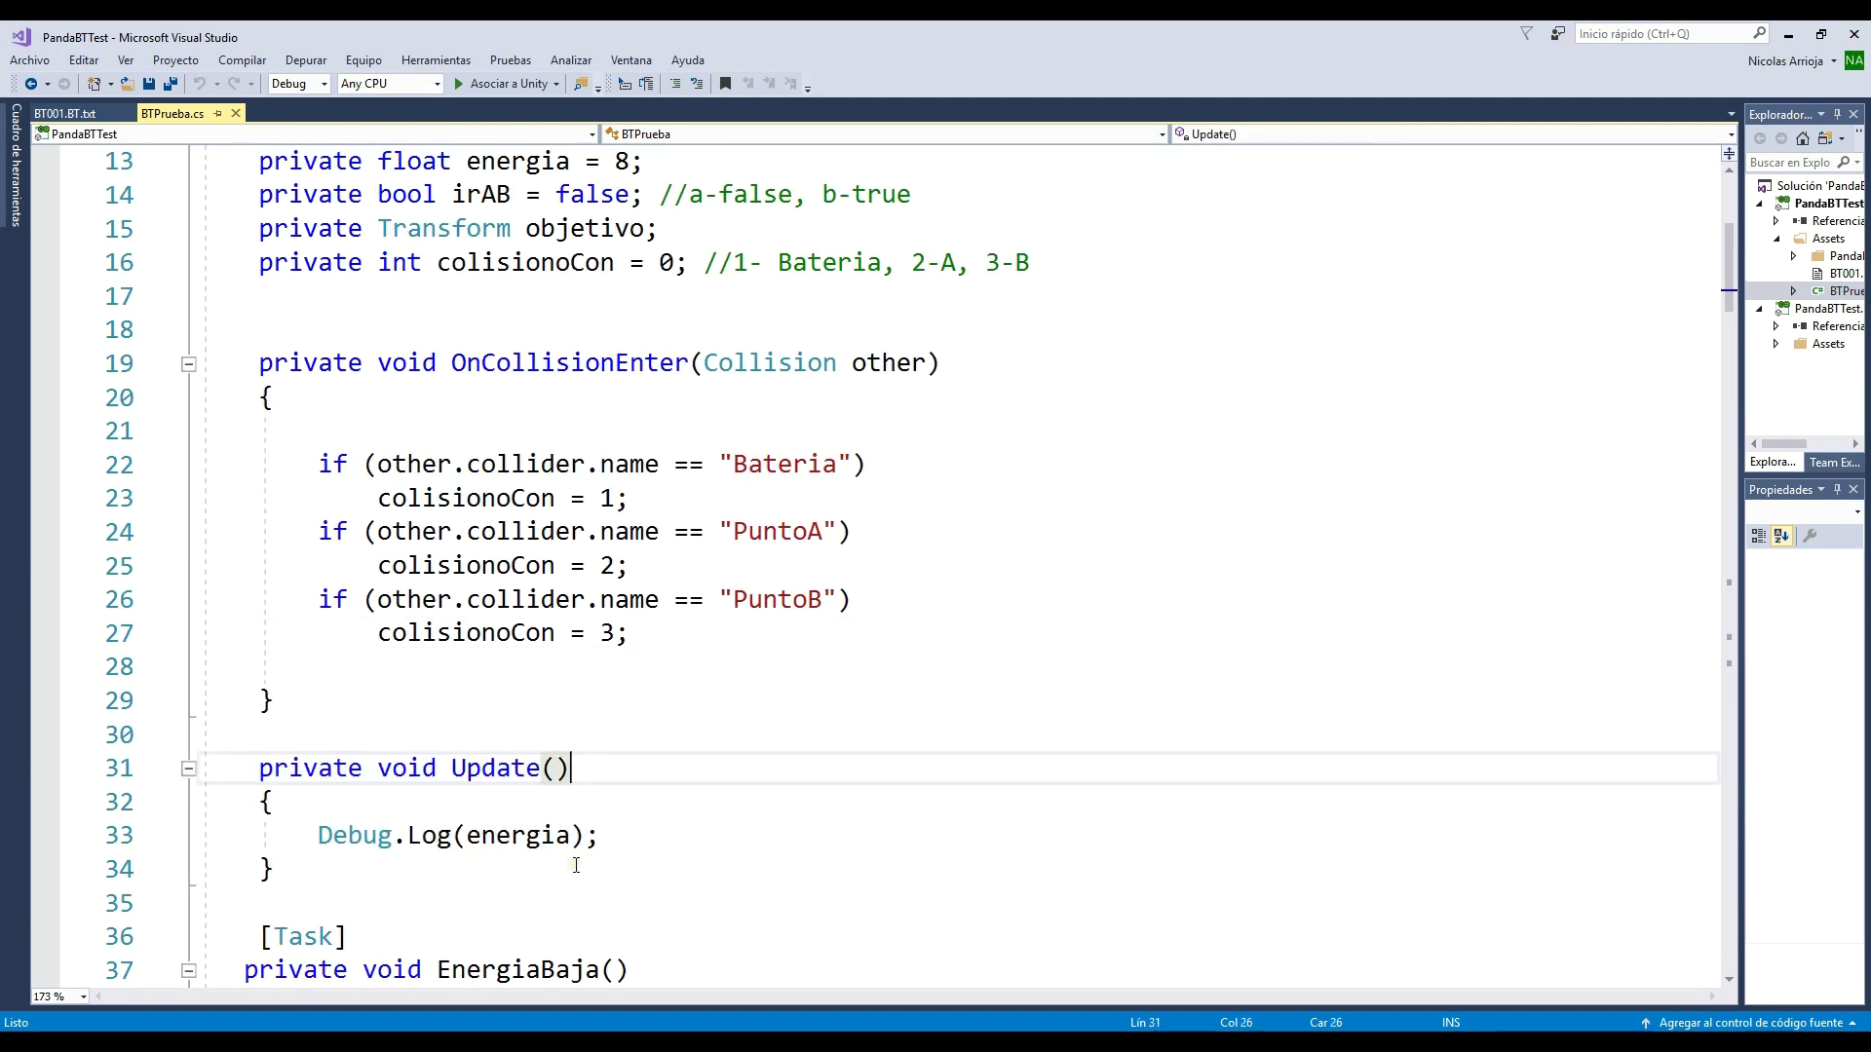
double_click(522, 839)
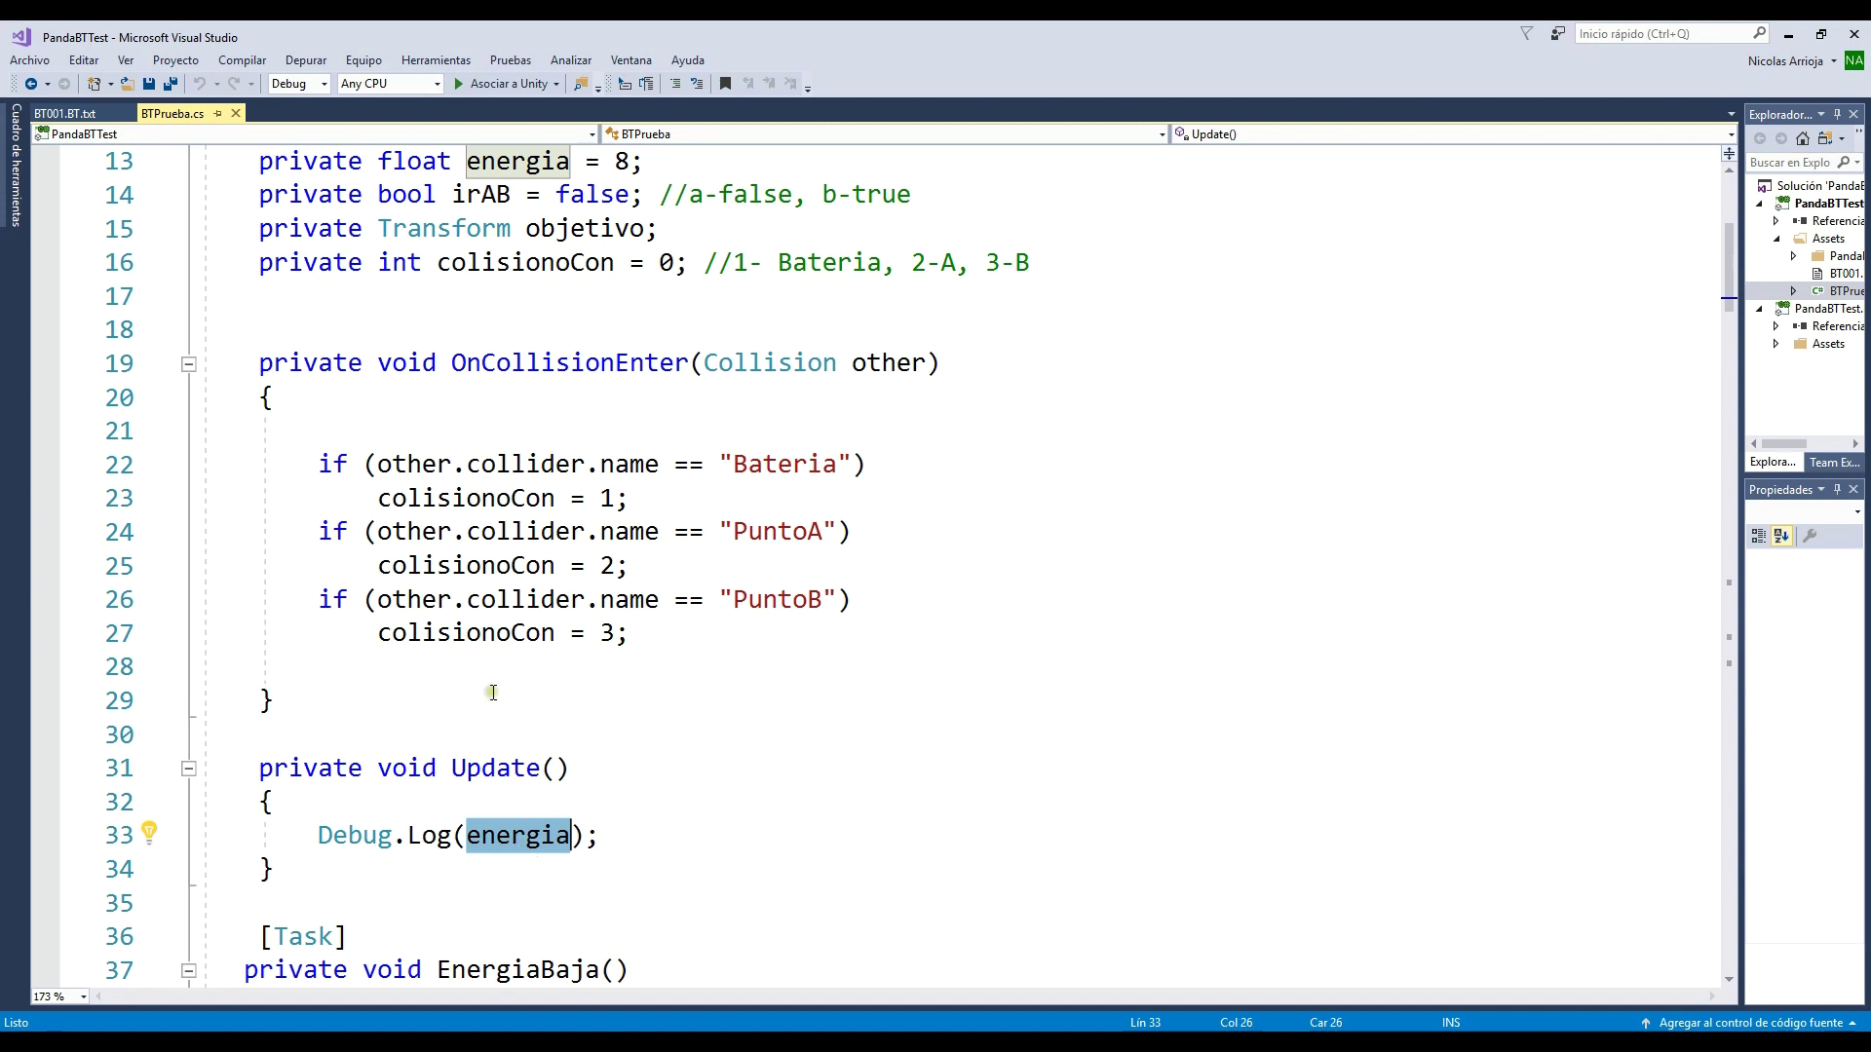
click(61, 113)
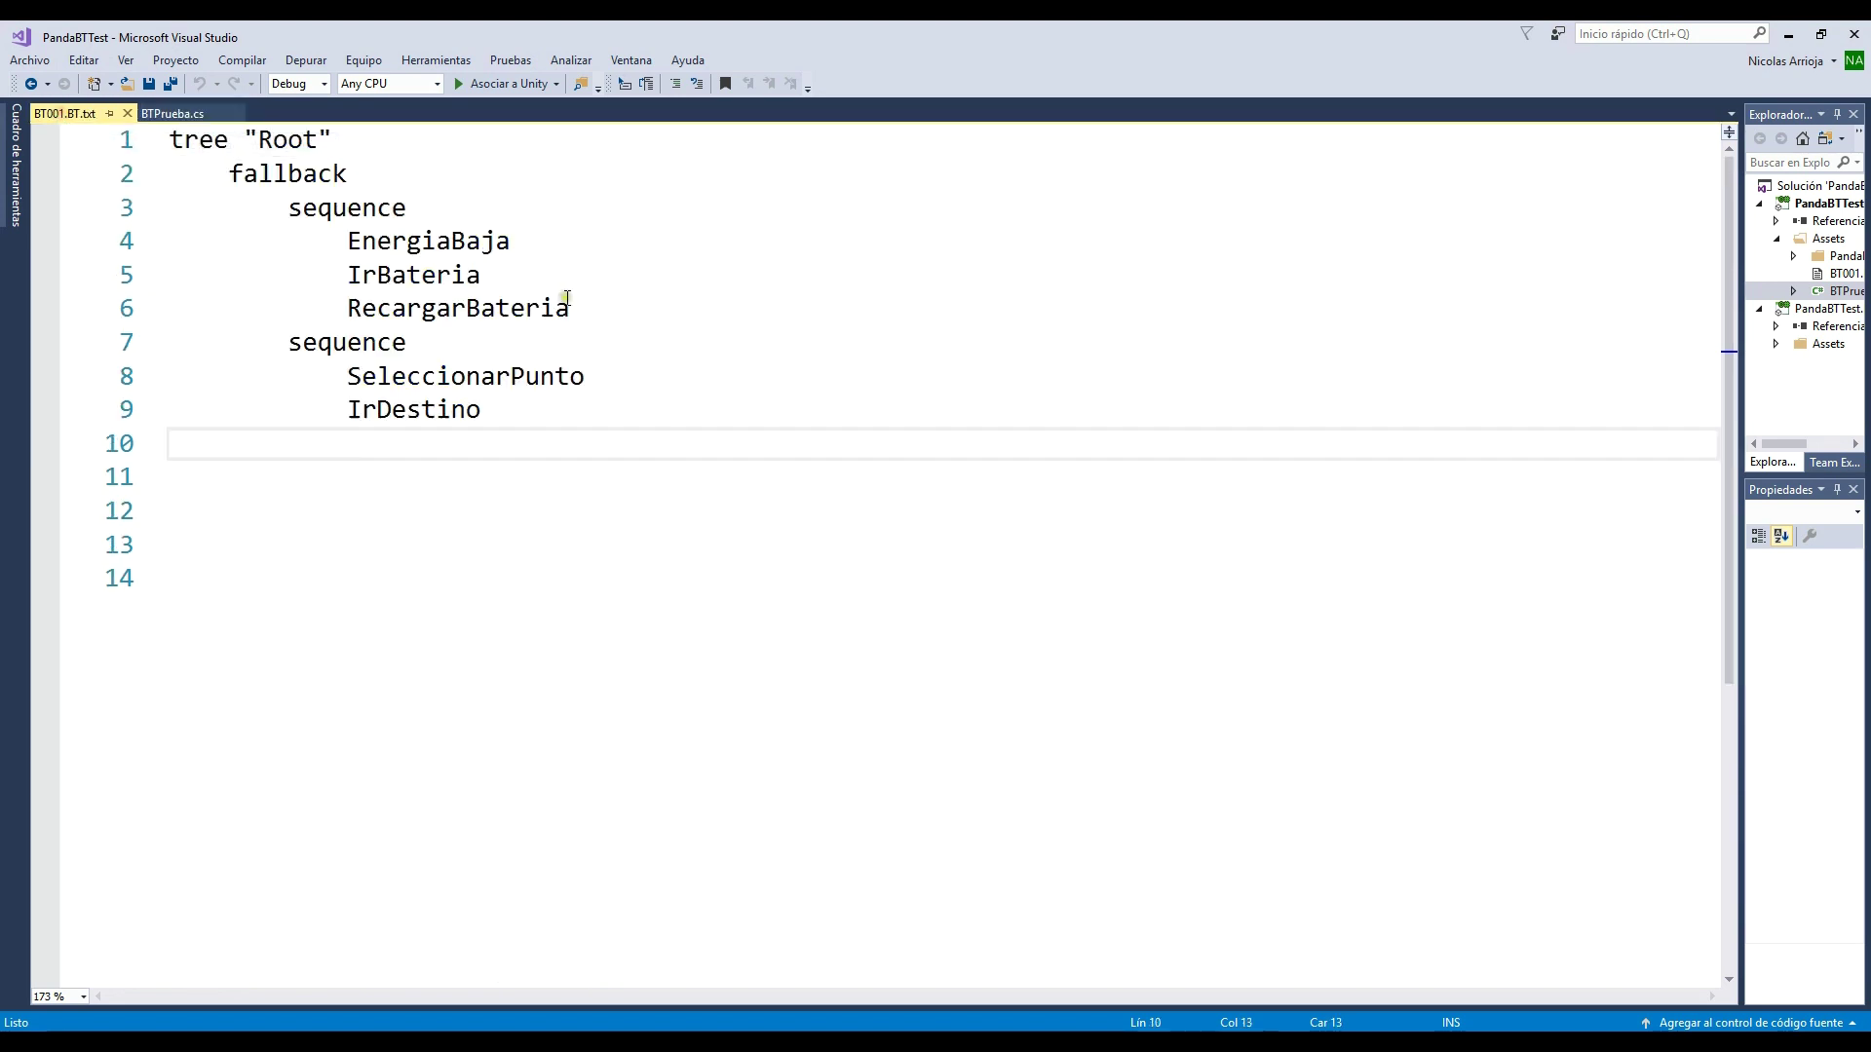
click(492, 241)
click(462, 275)
click(471, 310)
click(473, 378)
click(466, 411)
click(462, 239)
click(463, 276)
click(465, 341)
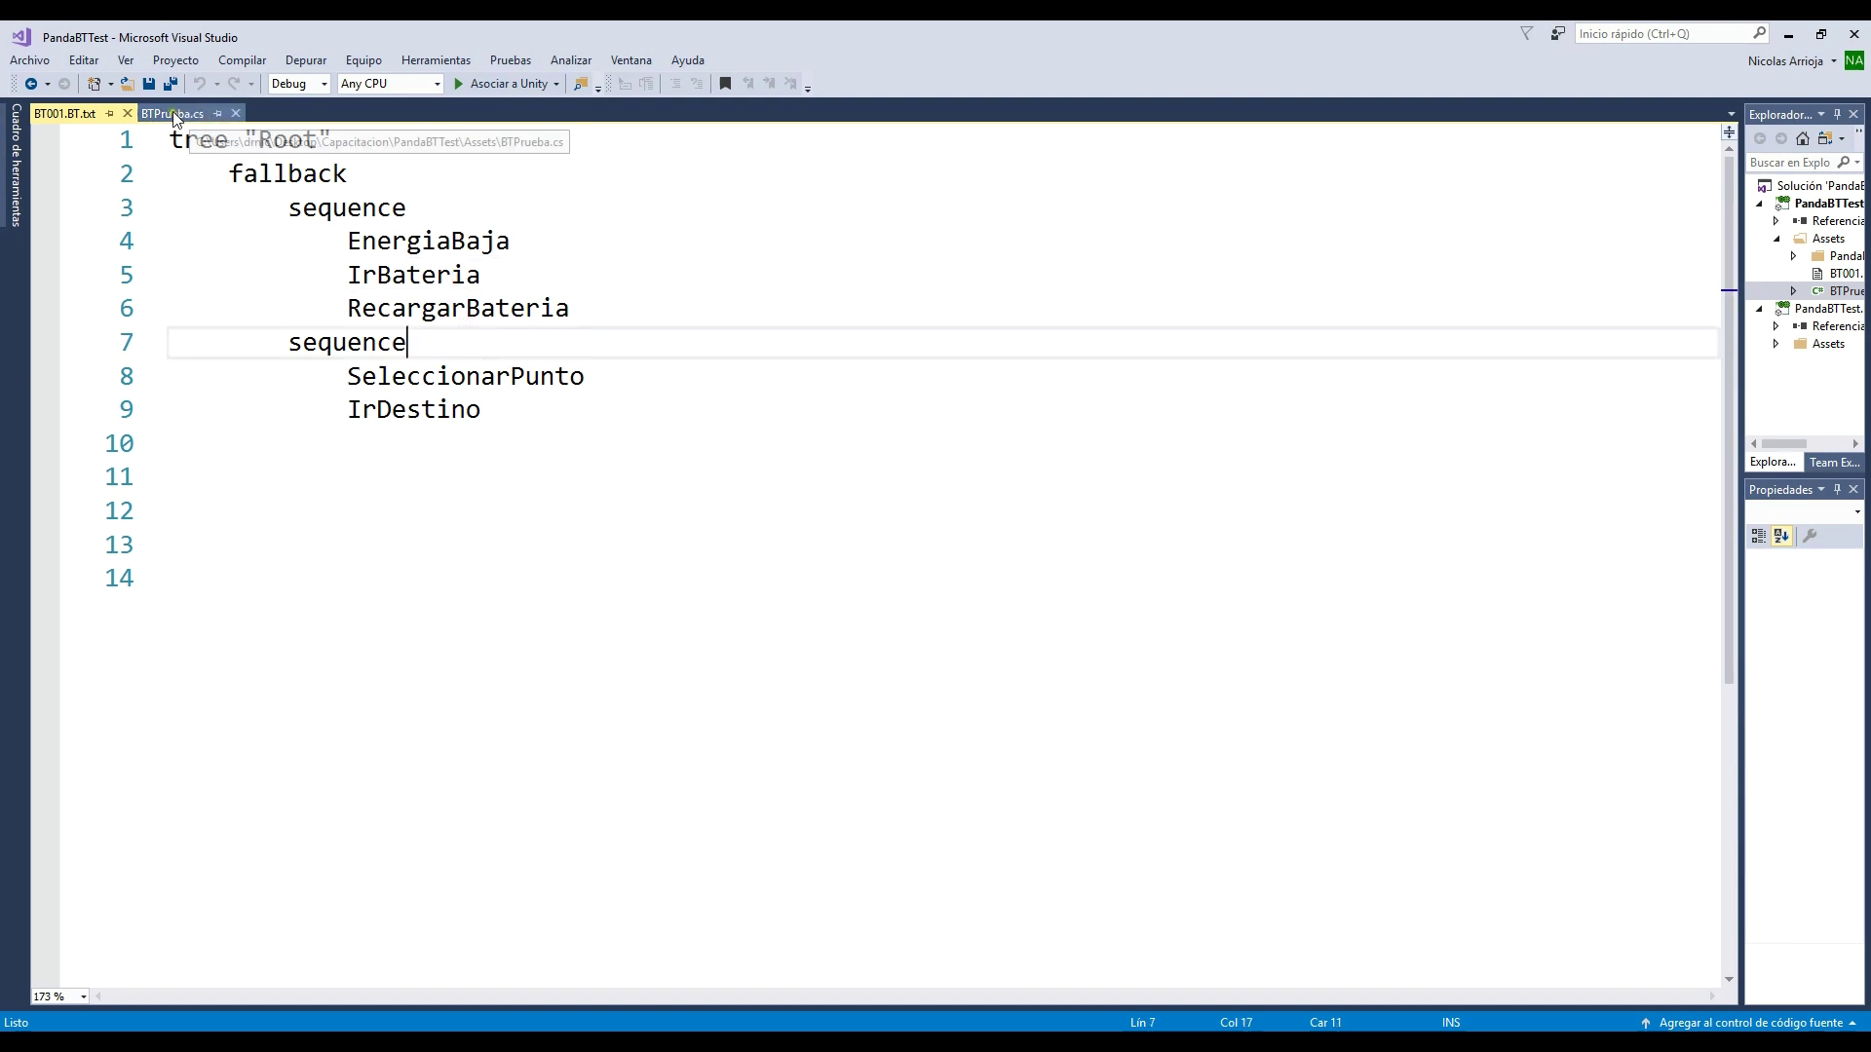
click(181, 115)
scroll(903, 653, down, 1)
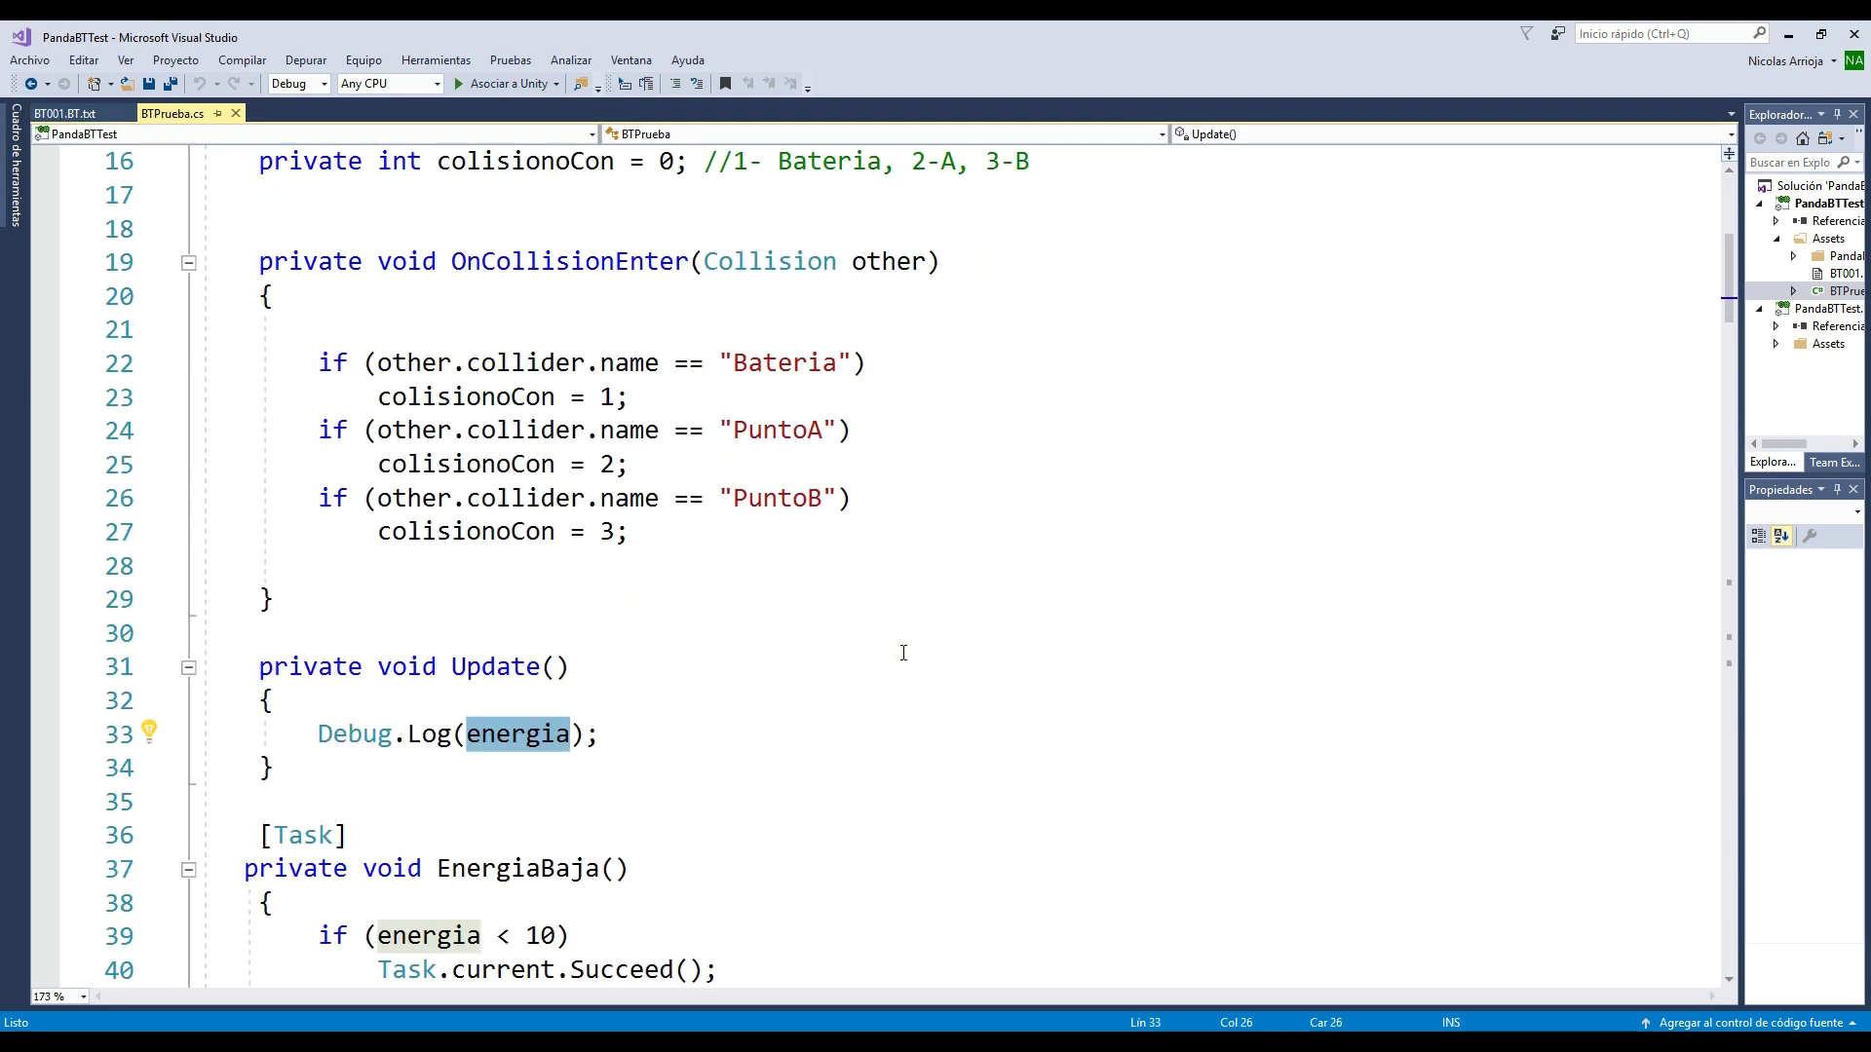
Mark EnergiaBaja's energia < 10 condition and its Succeed call.
scroll(903, 653, down, 2)
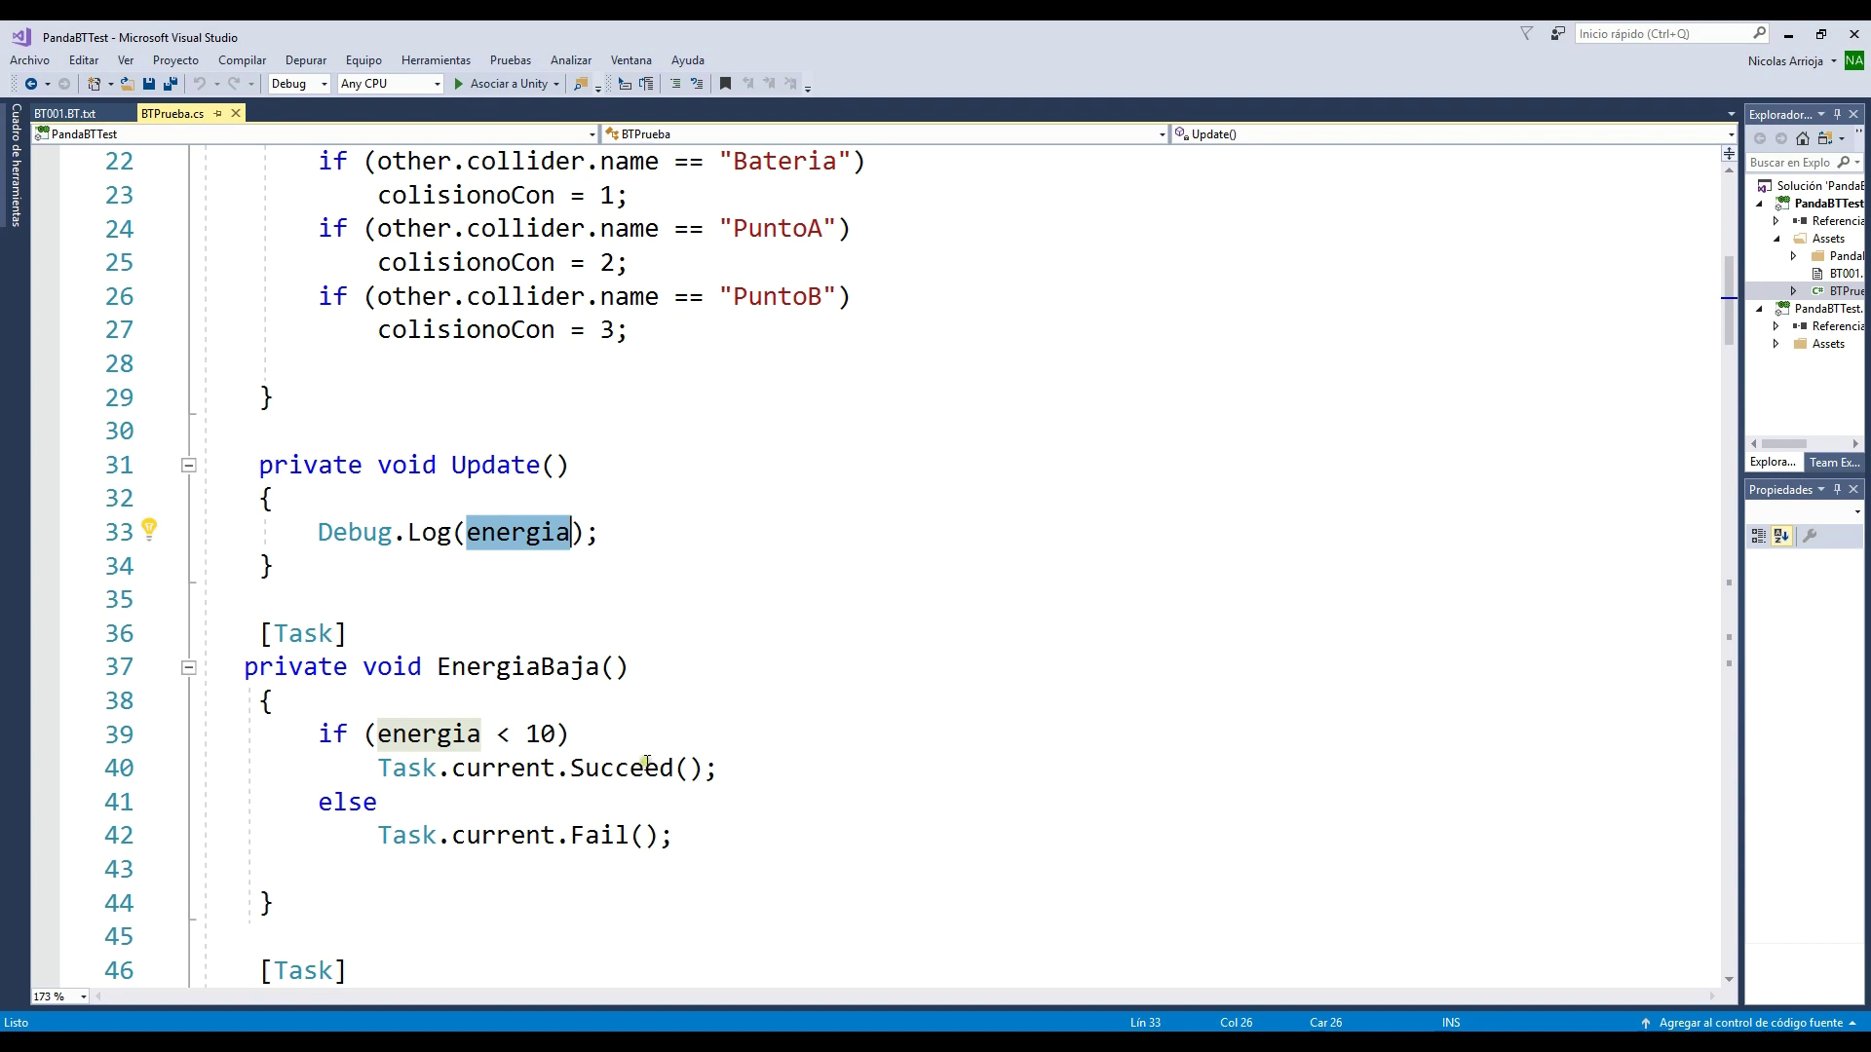
drag(558, 734, 378, 736)
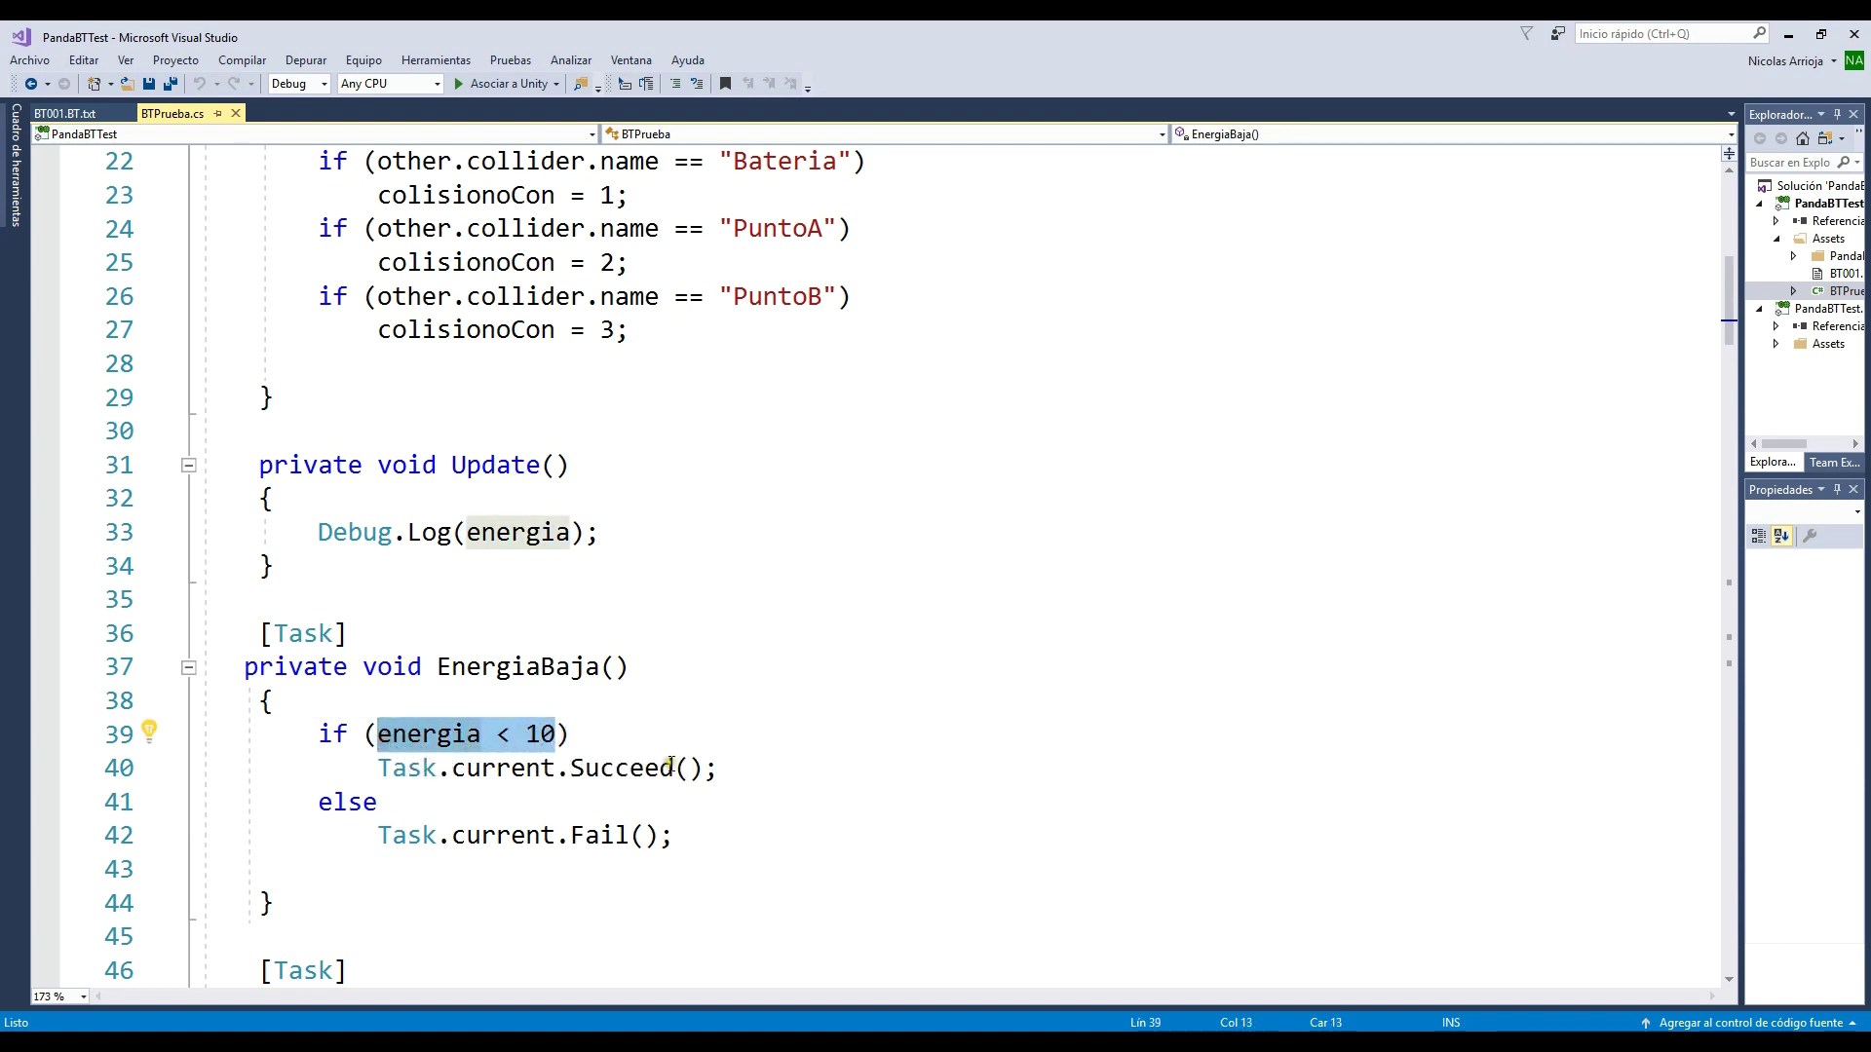
drag(723, 770, 378, 770)
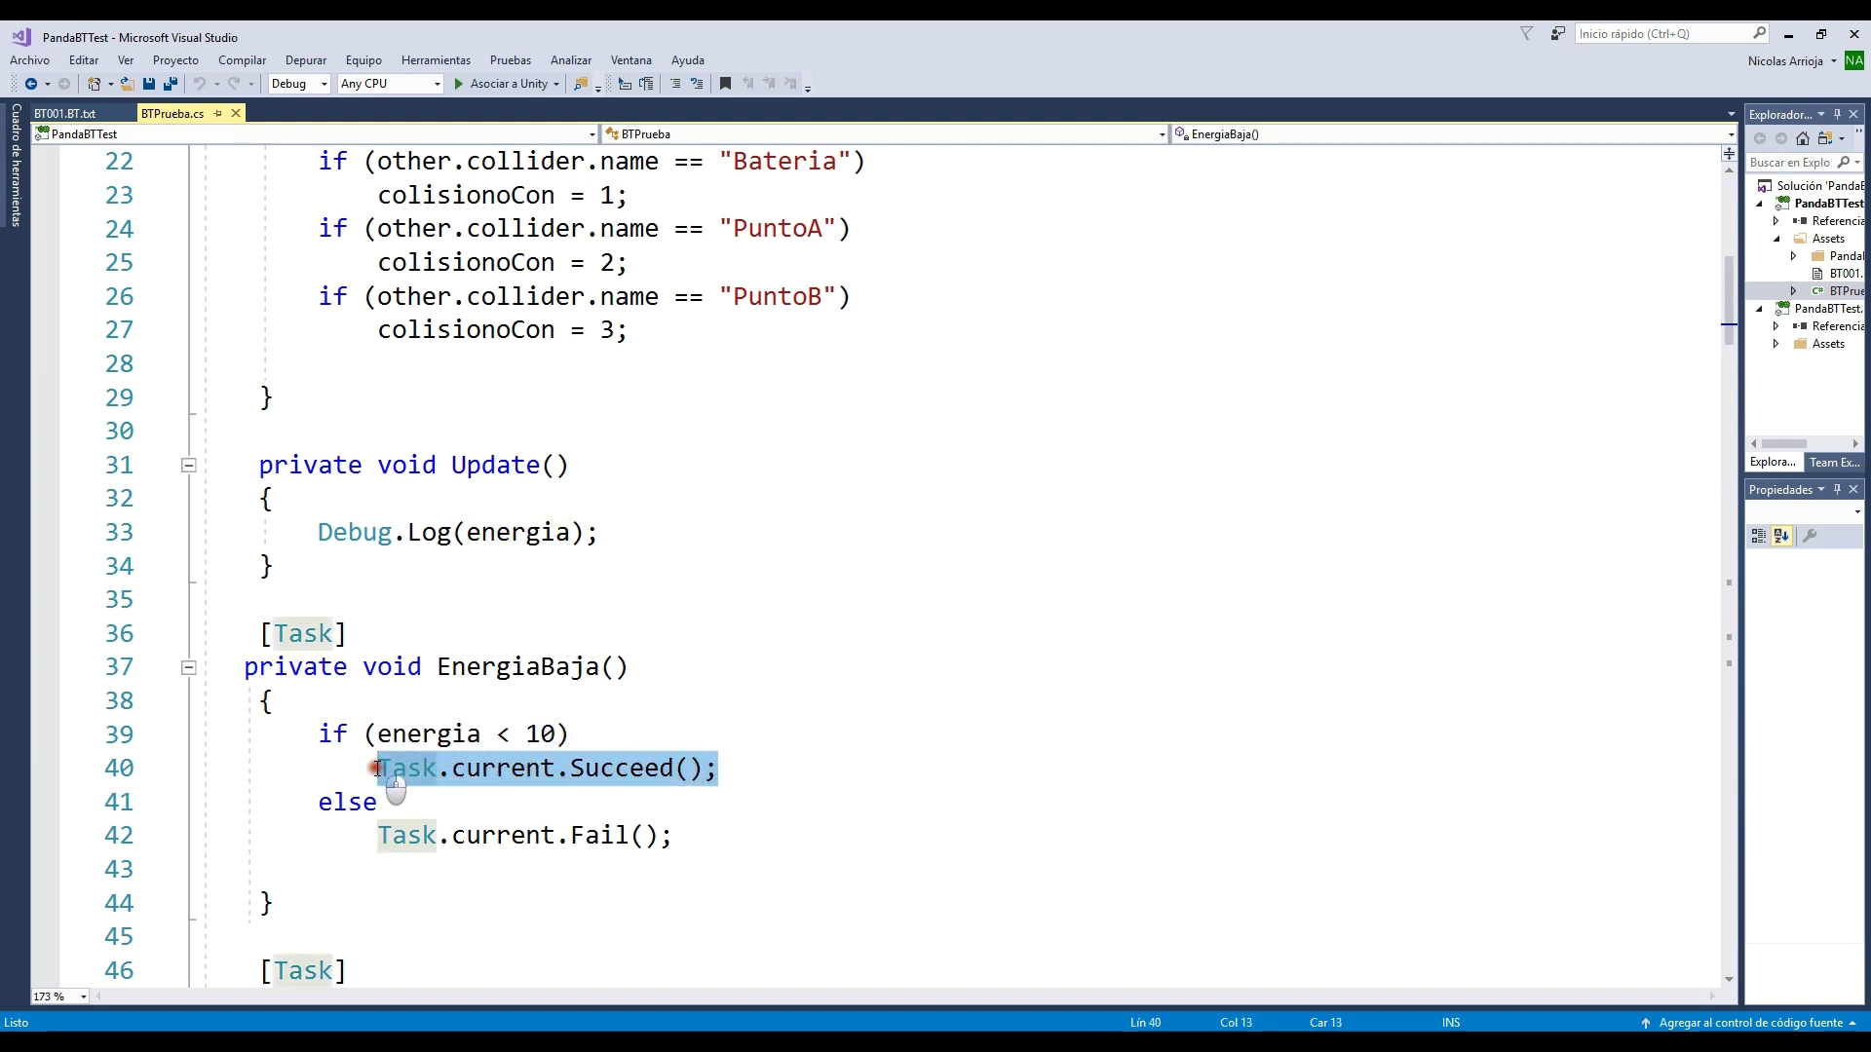
drag(378, 770, 363, 769)
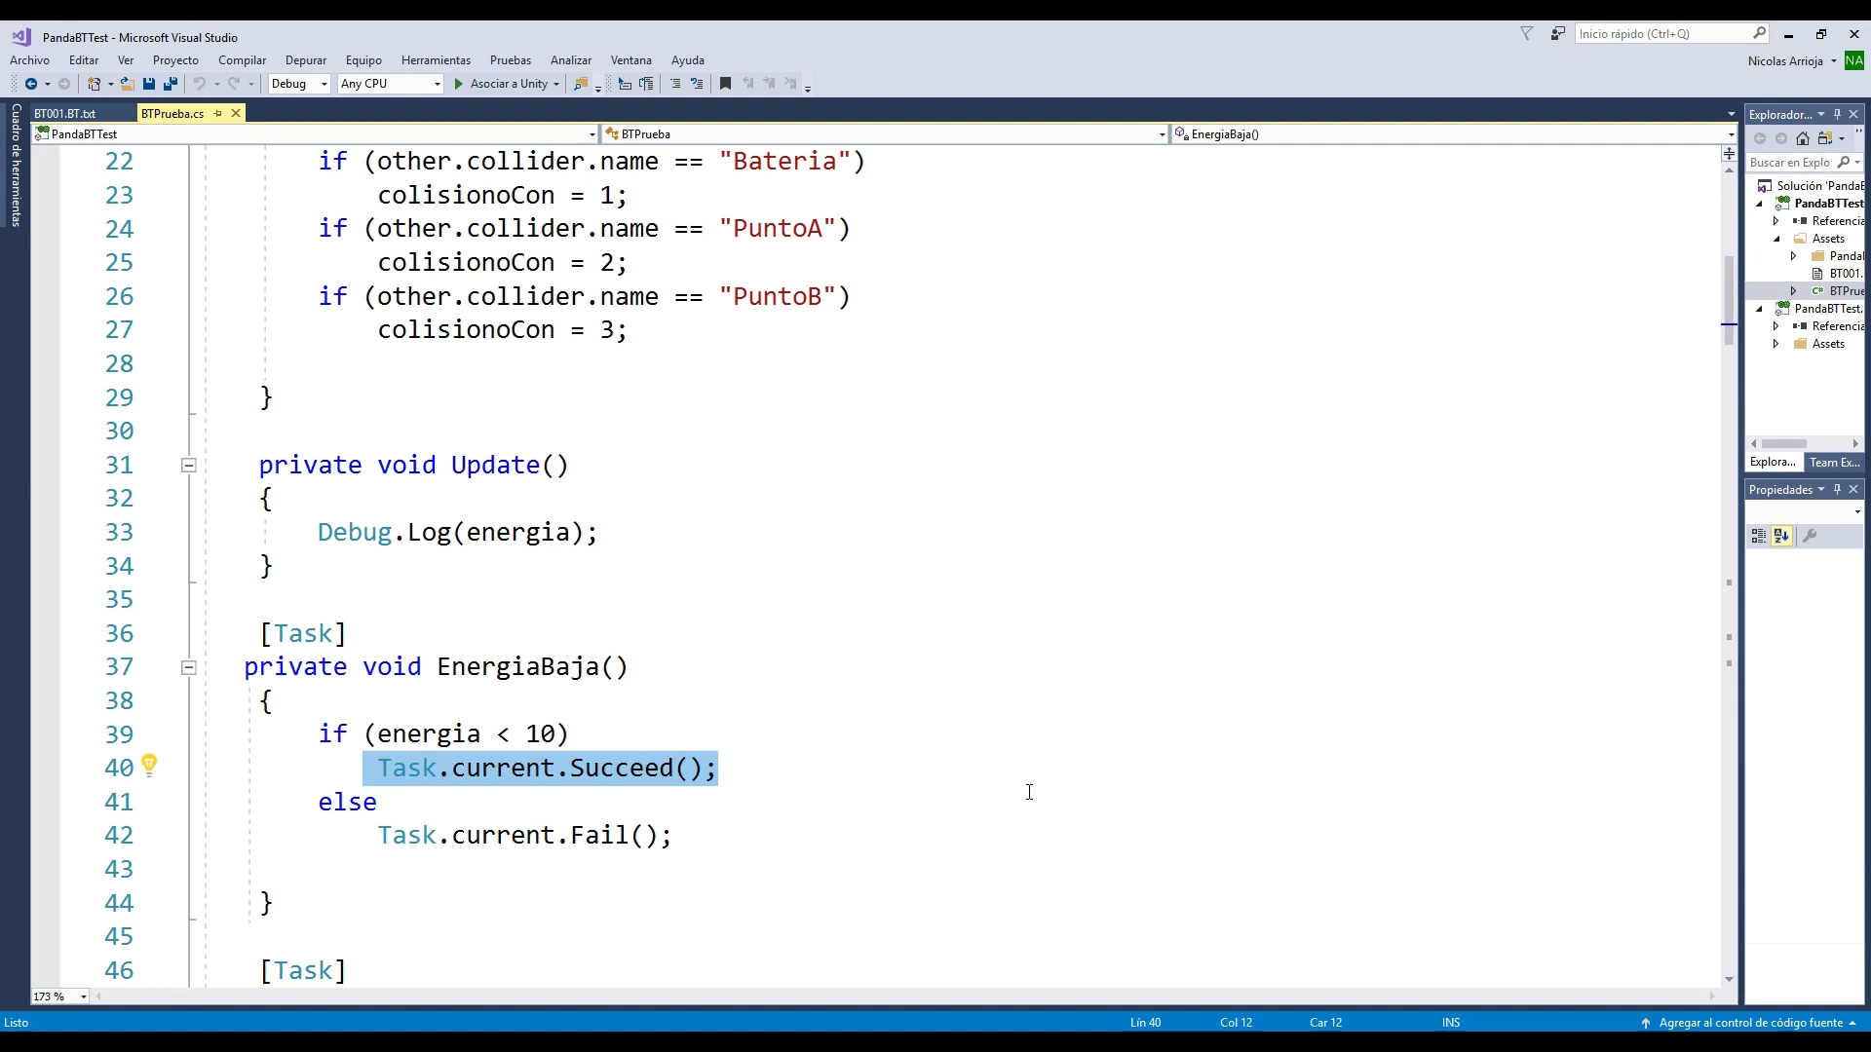
Mark the else branch with its Fail call, then return to BT001.BT.txt.
click(707, 765)
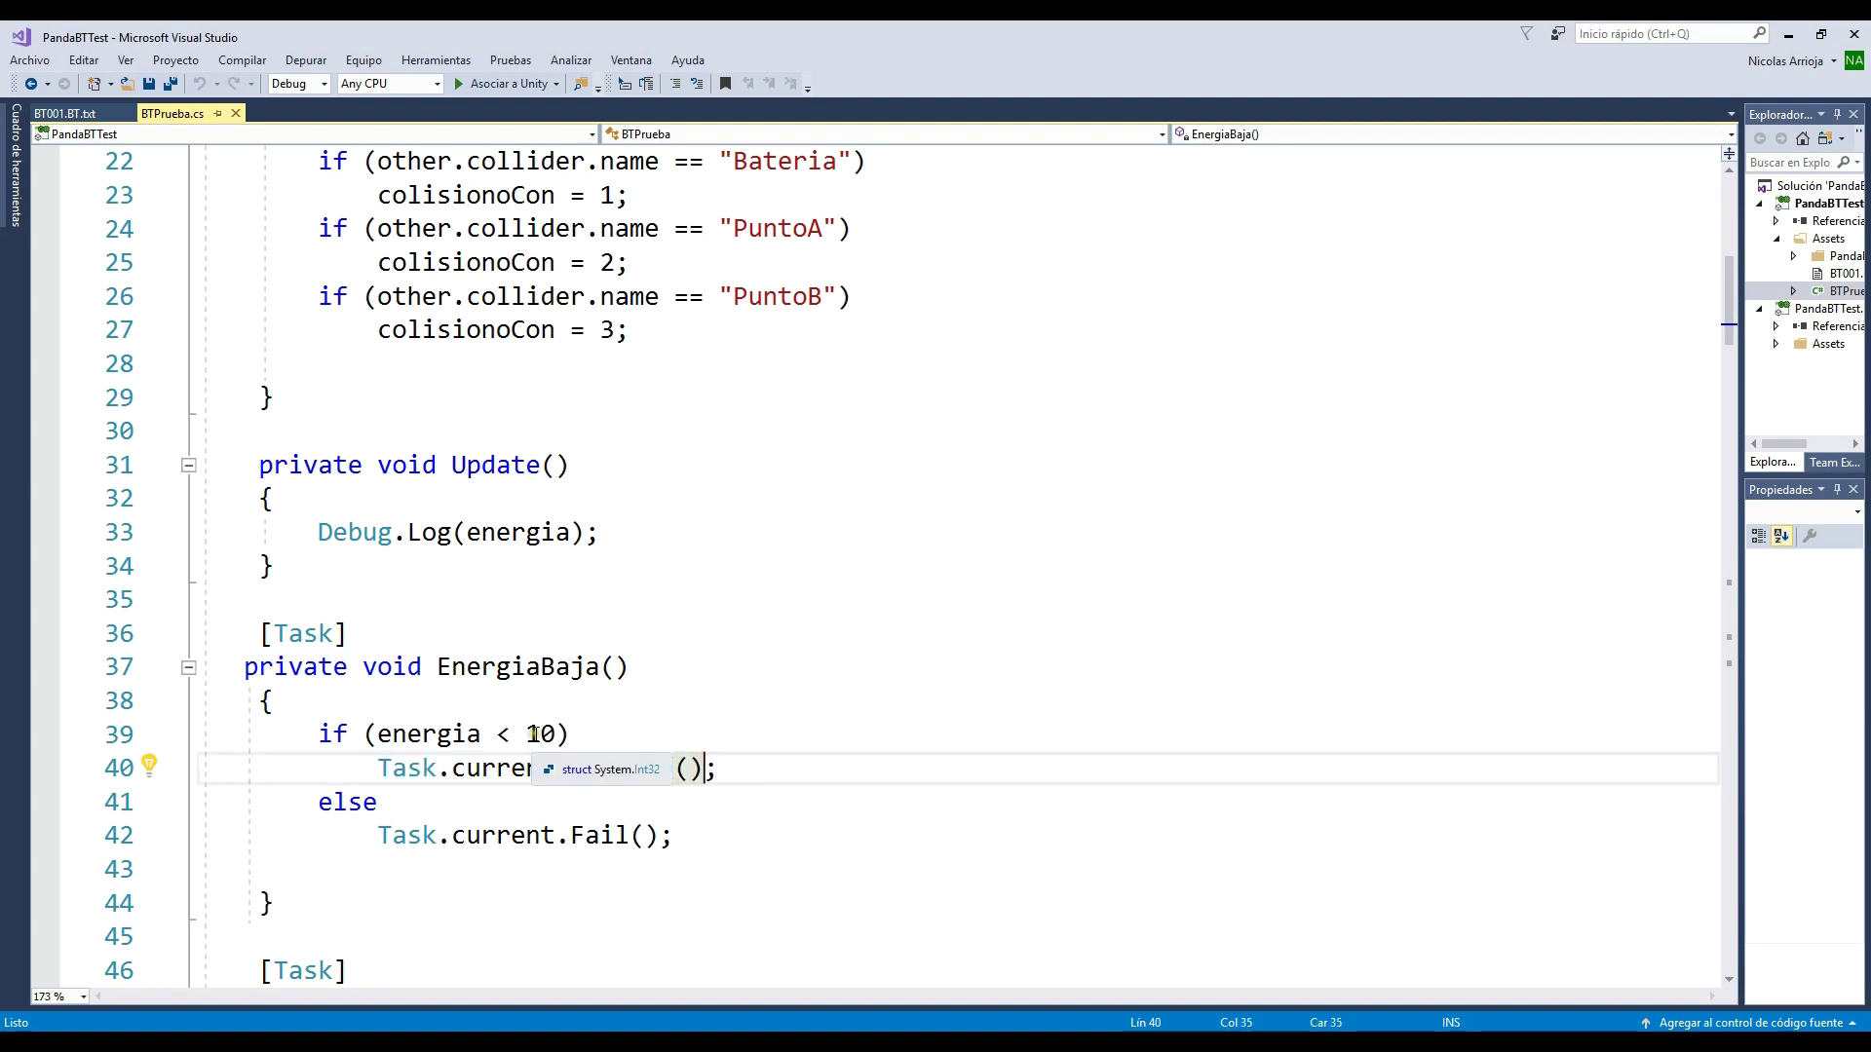
click(688, 836)
drag(687, 836, 378, 838)
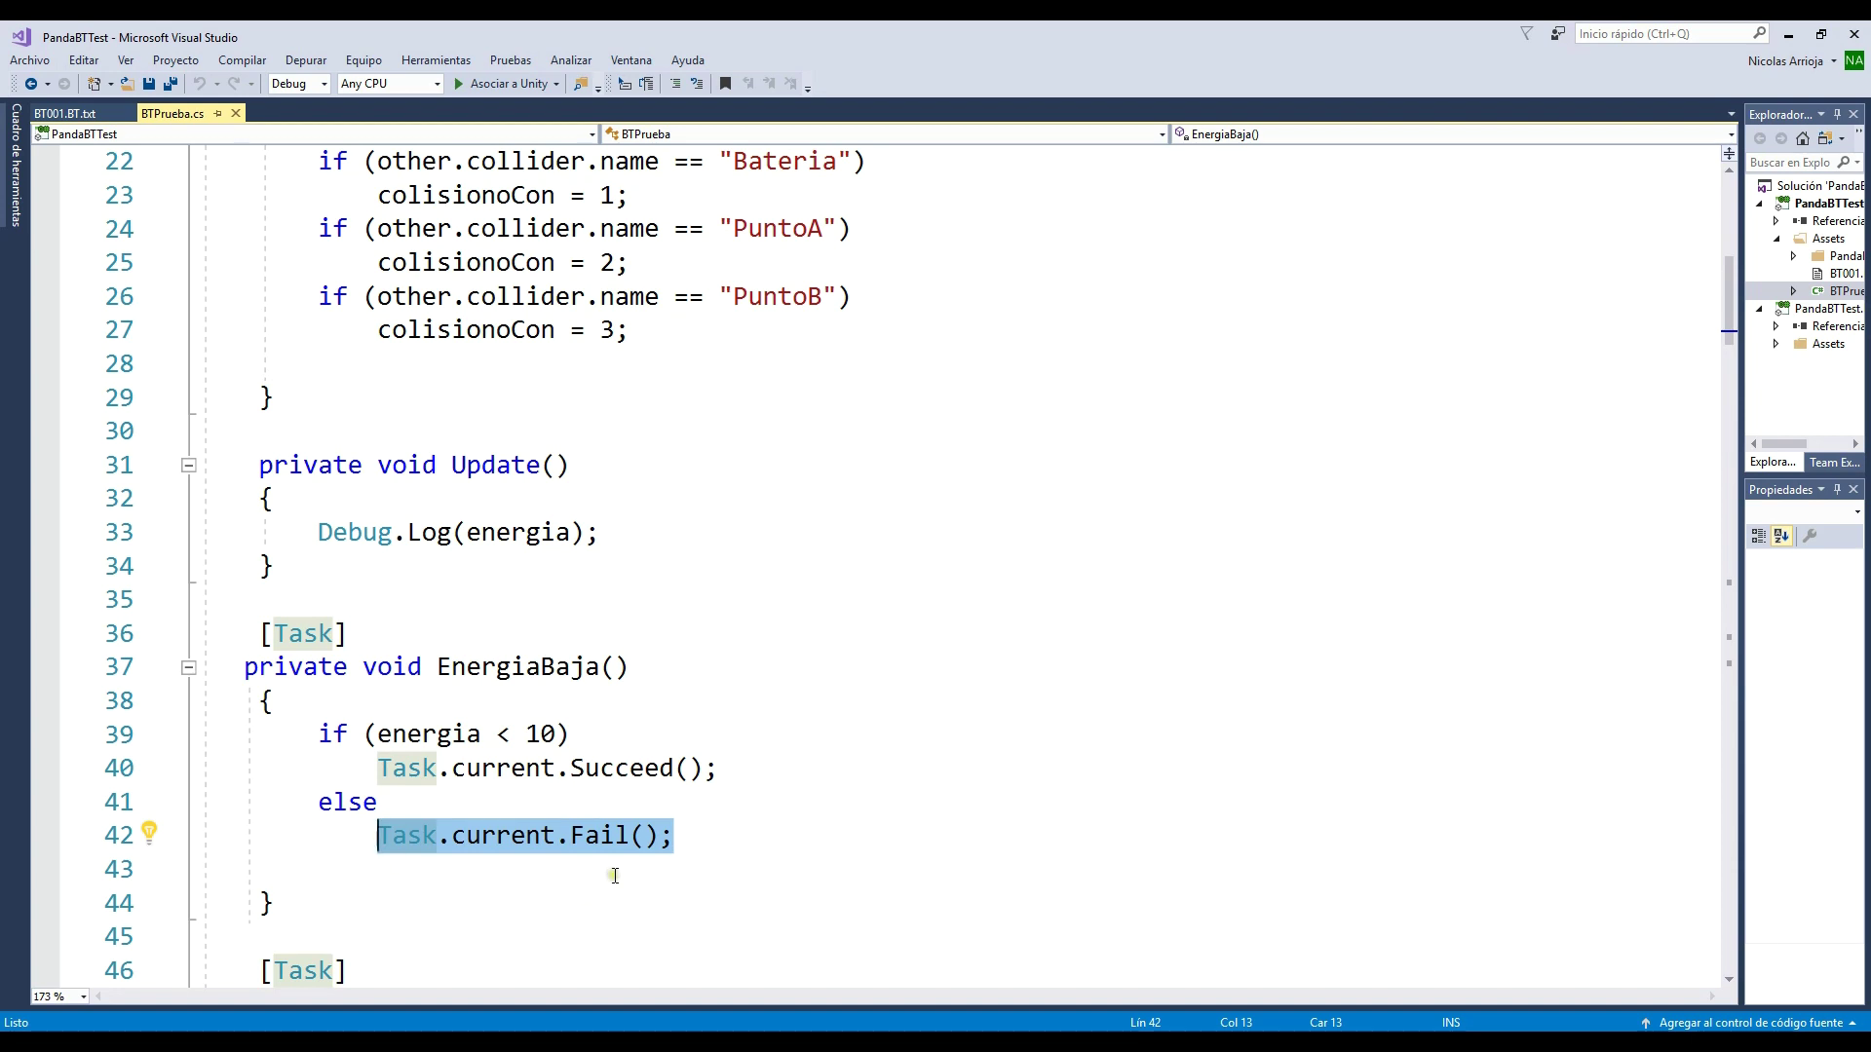
mouse_move(698, 835)
mouse_down()
mouse_move(261, 802)
mouse_move(214, 667)
mouse_up()
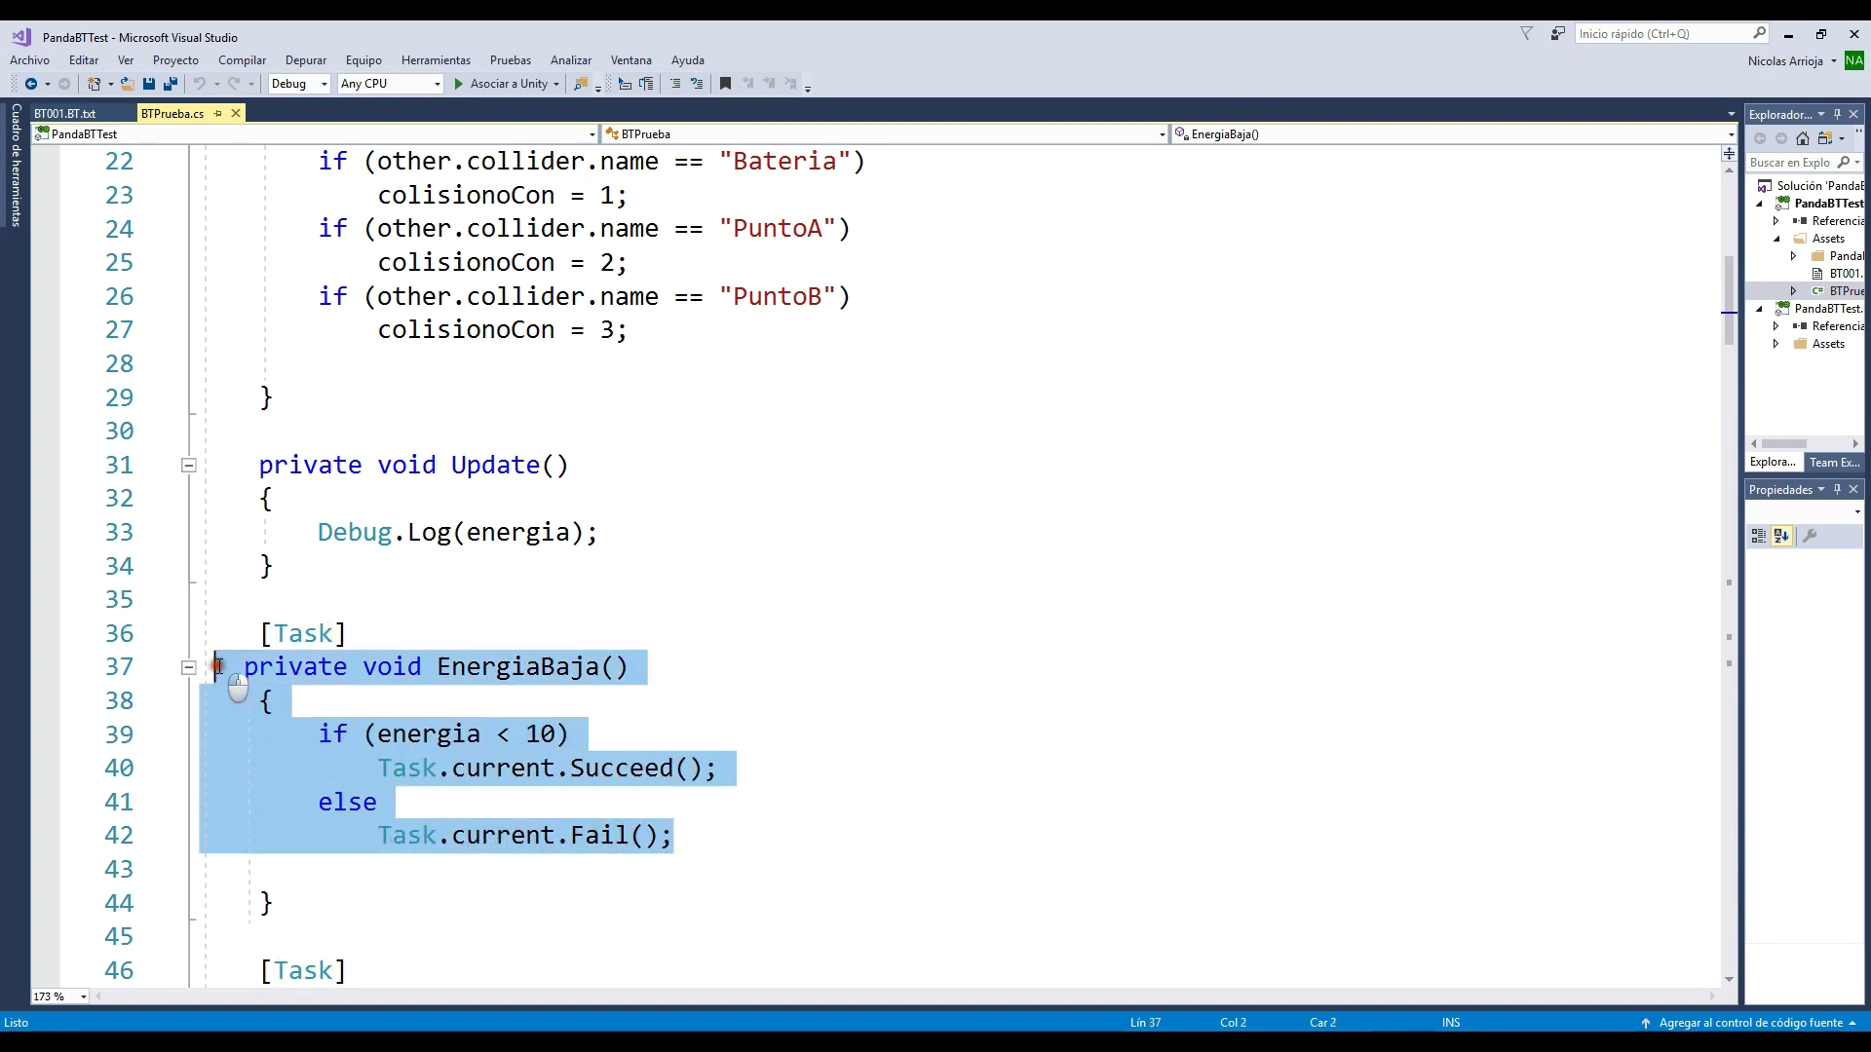
click(53, 110)
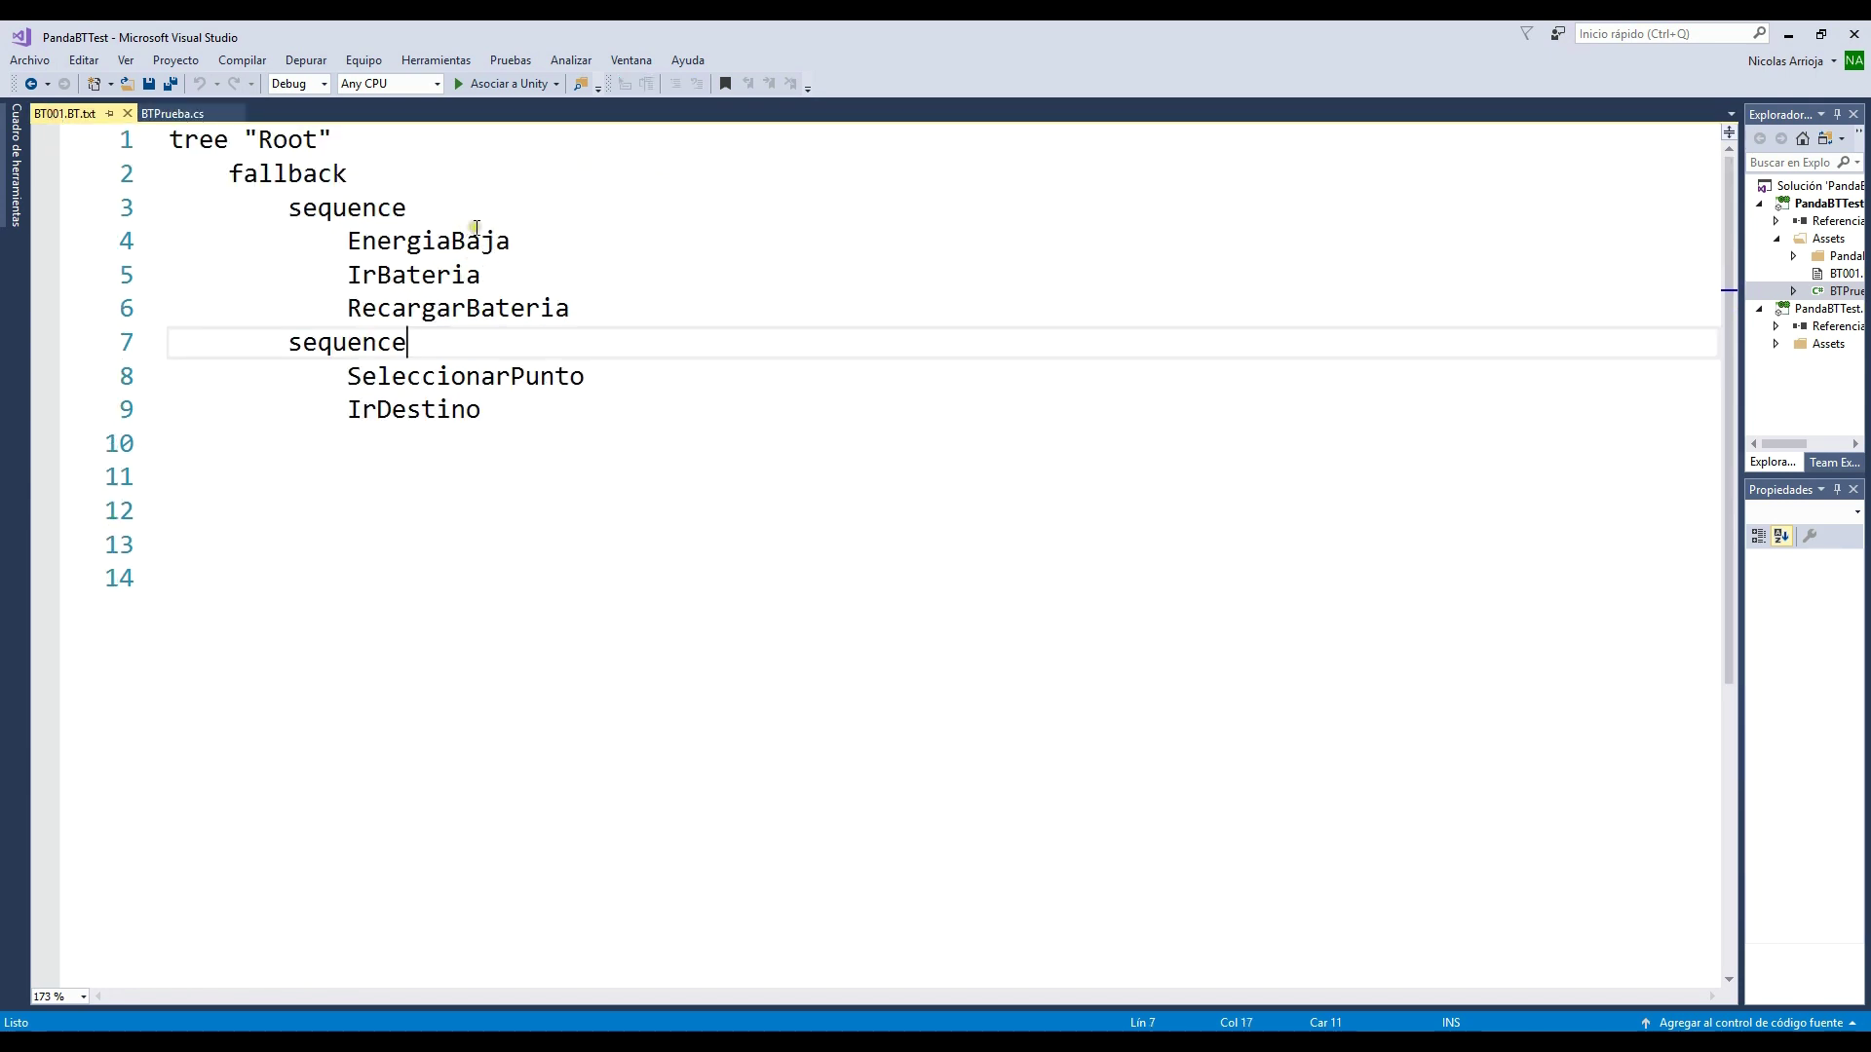
Point out IrBateria, RecargarBateria, EnergiaBaja and the SeleccionarPunto sequence, then open BTPrueba.cs.
double_click(398, 274)
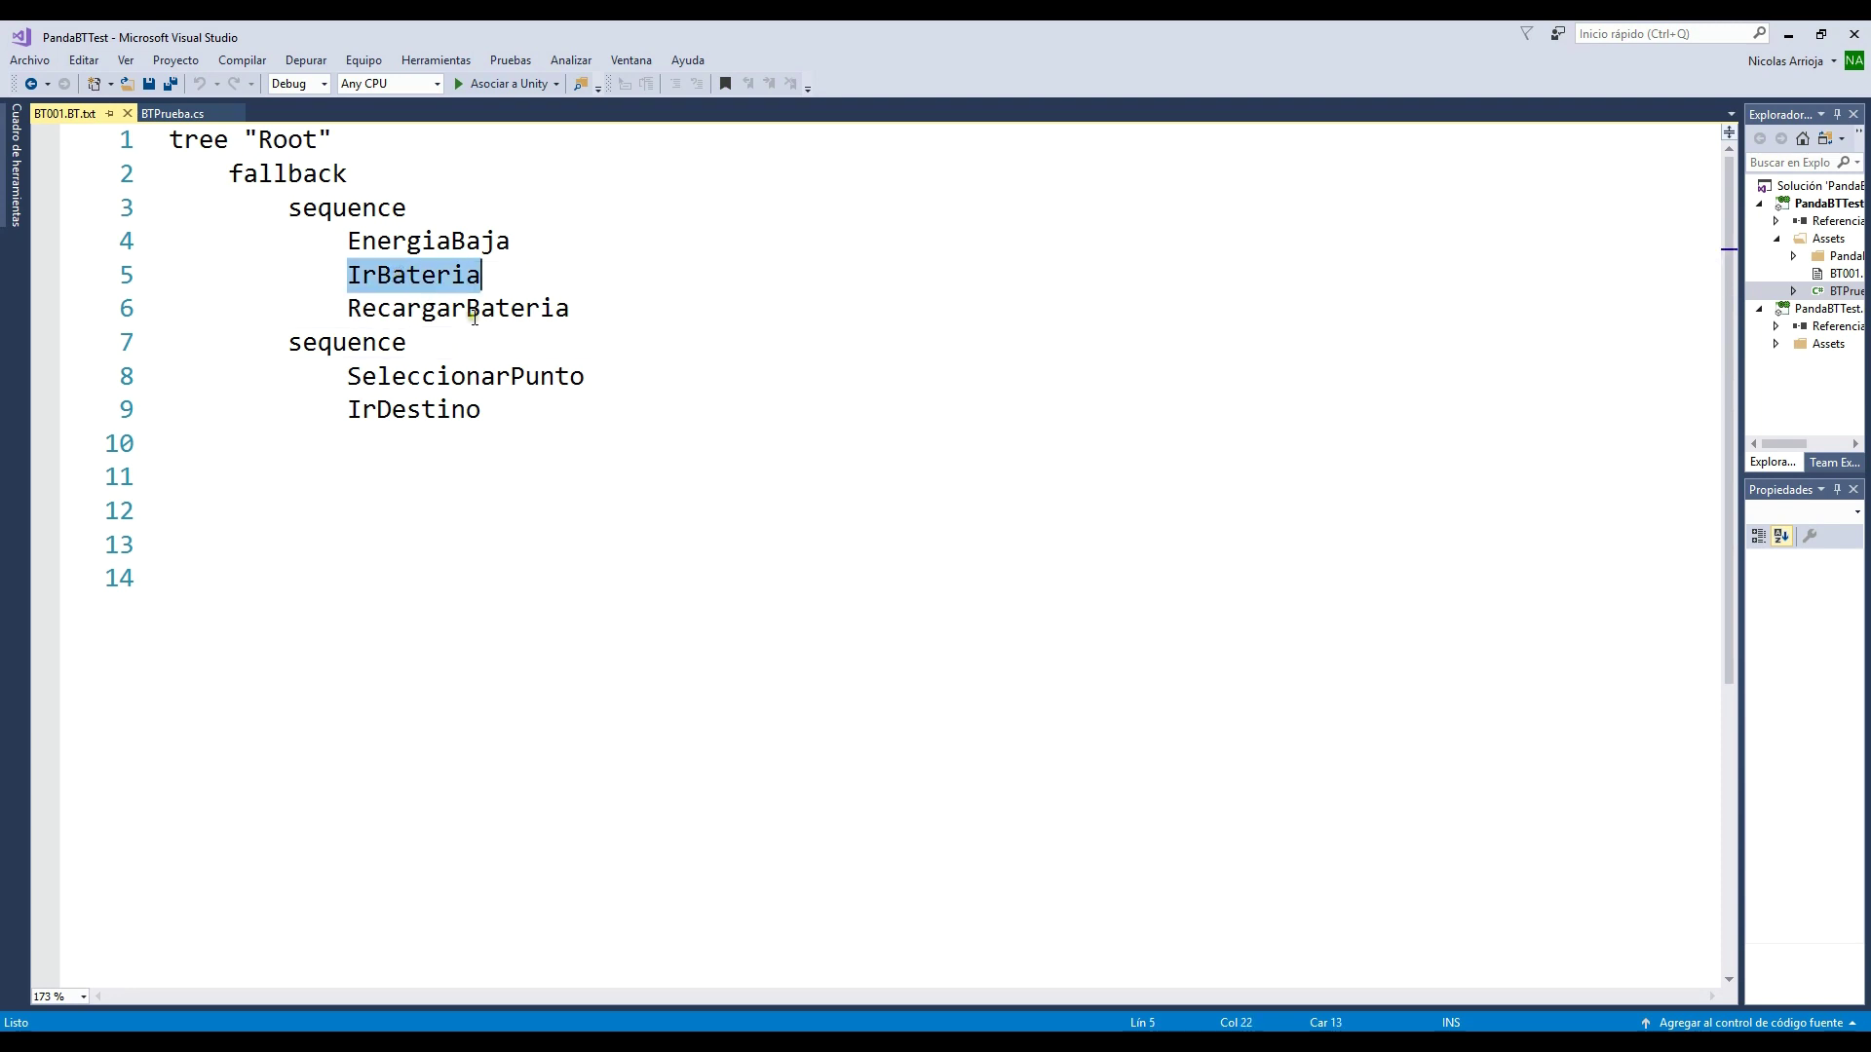
double_click(470, 308)
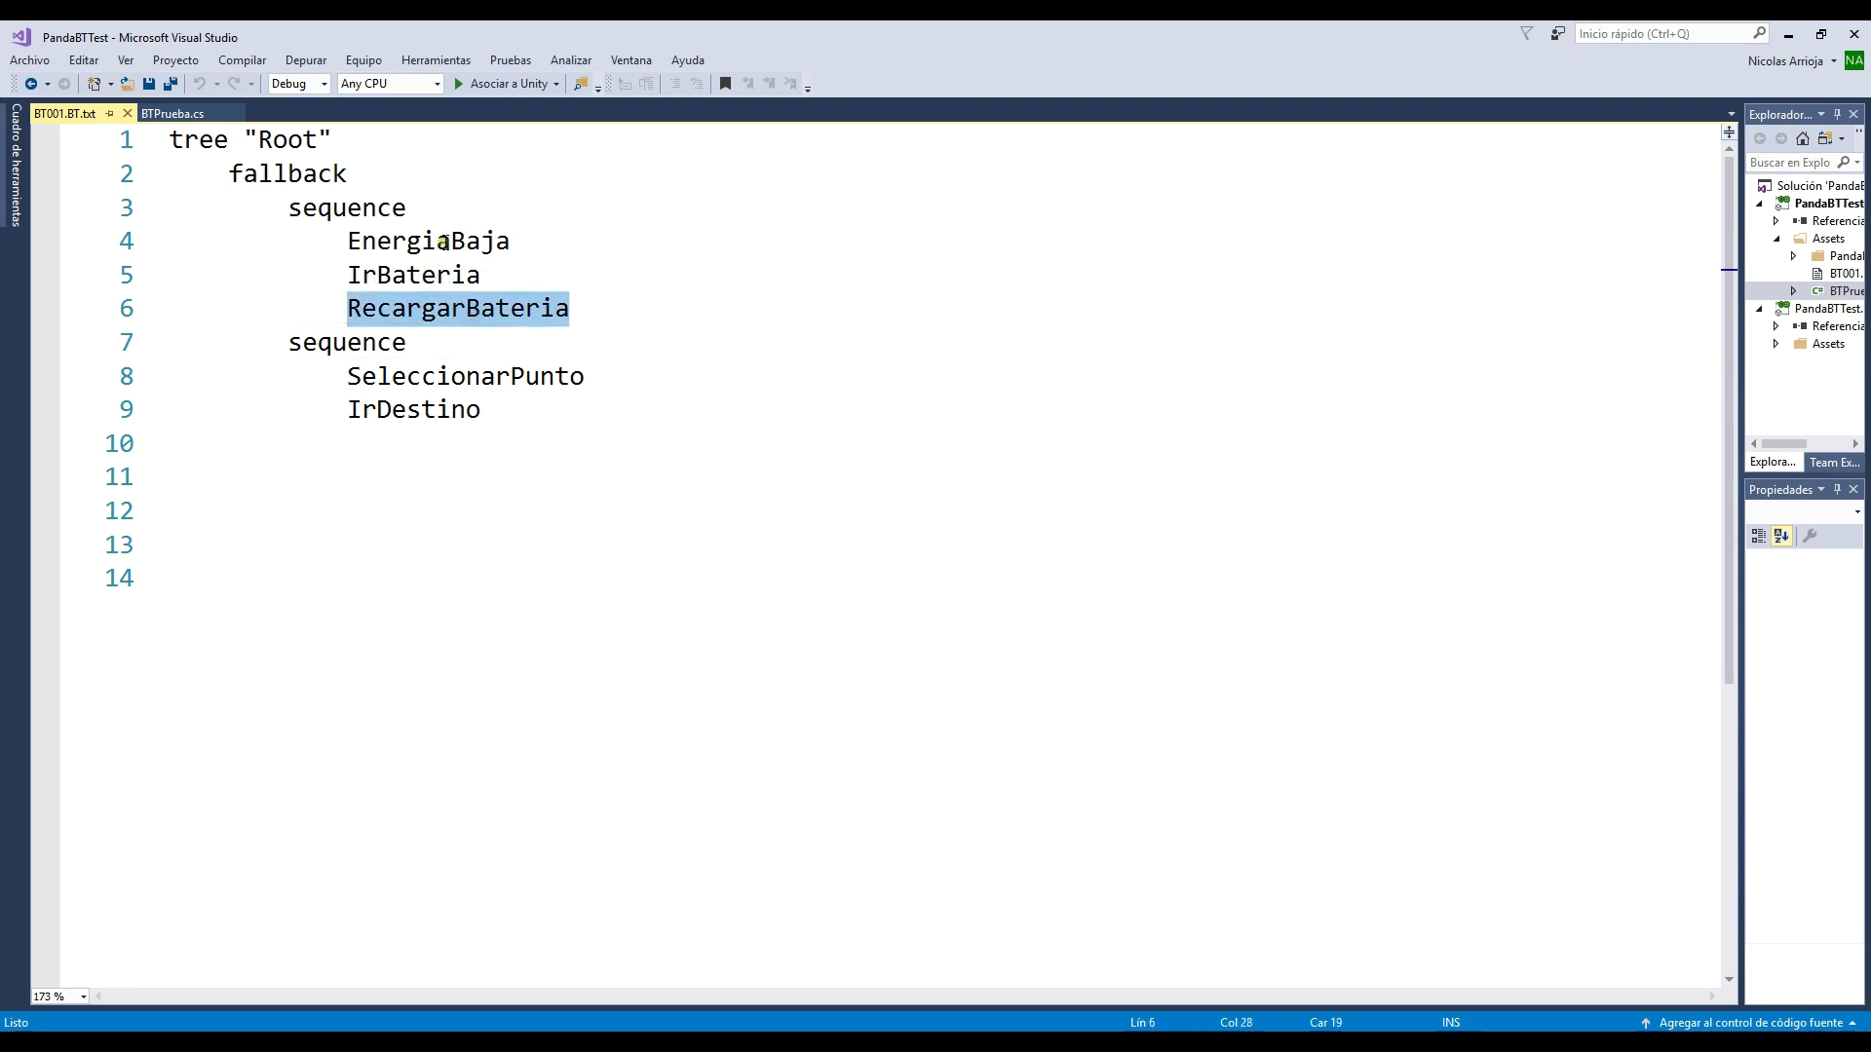
double_click(440, 243)
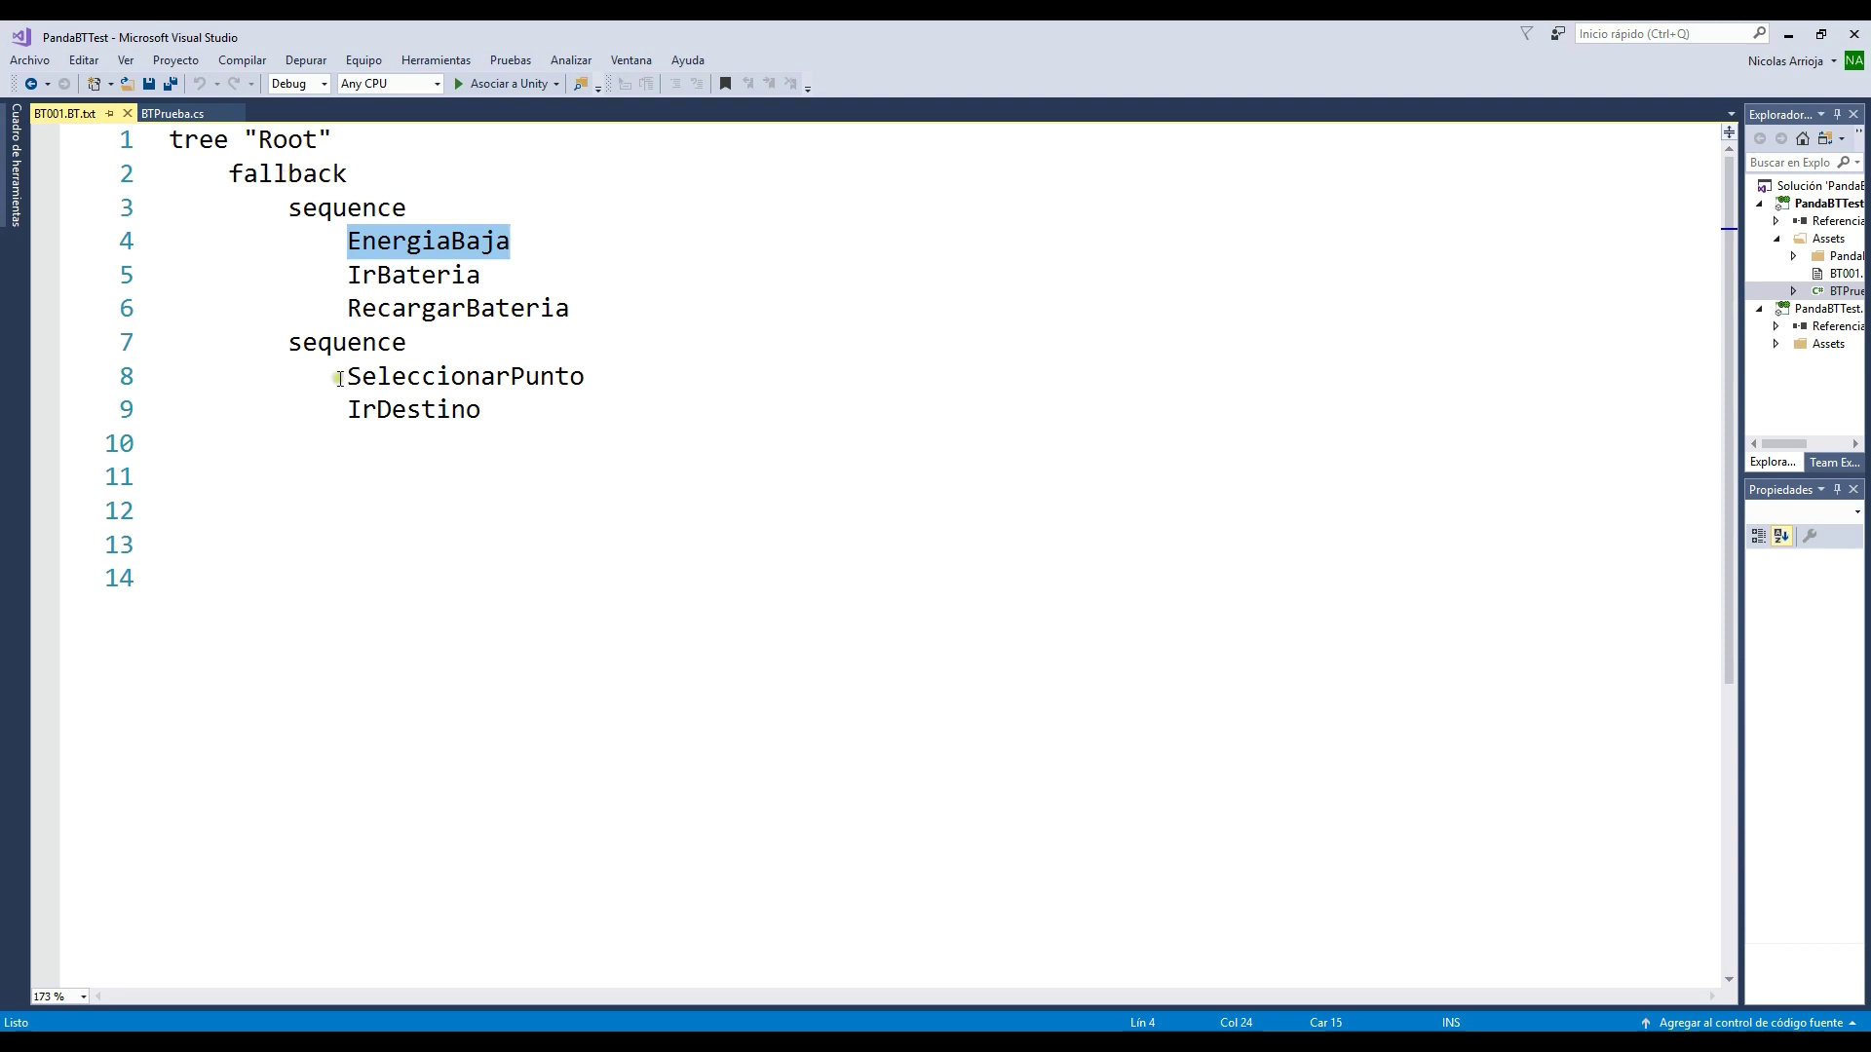
drag(348, 376, 585, 376)
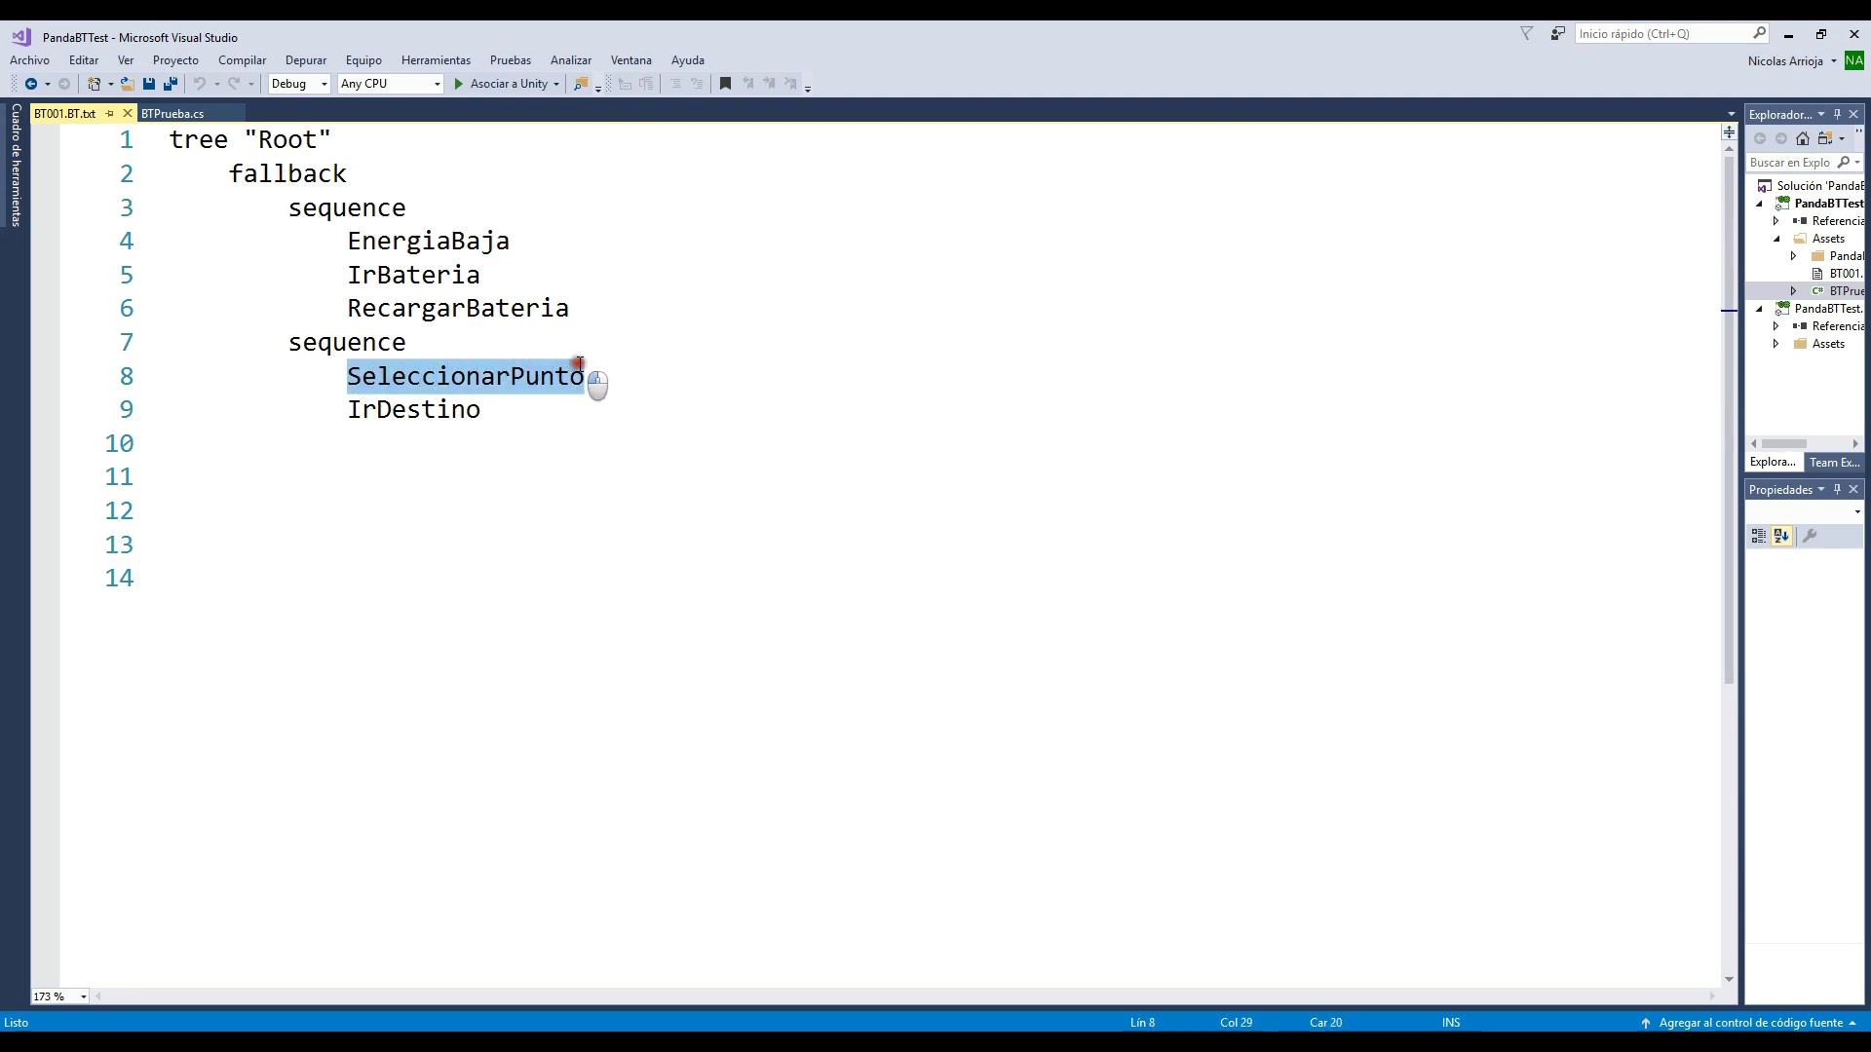
double_click(362, 342)
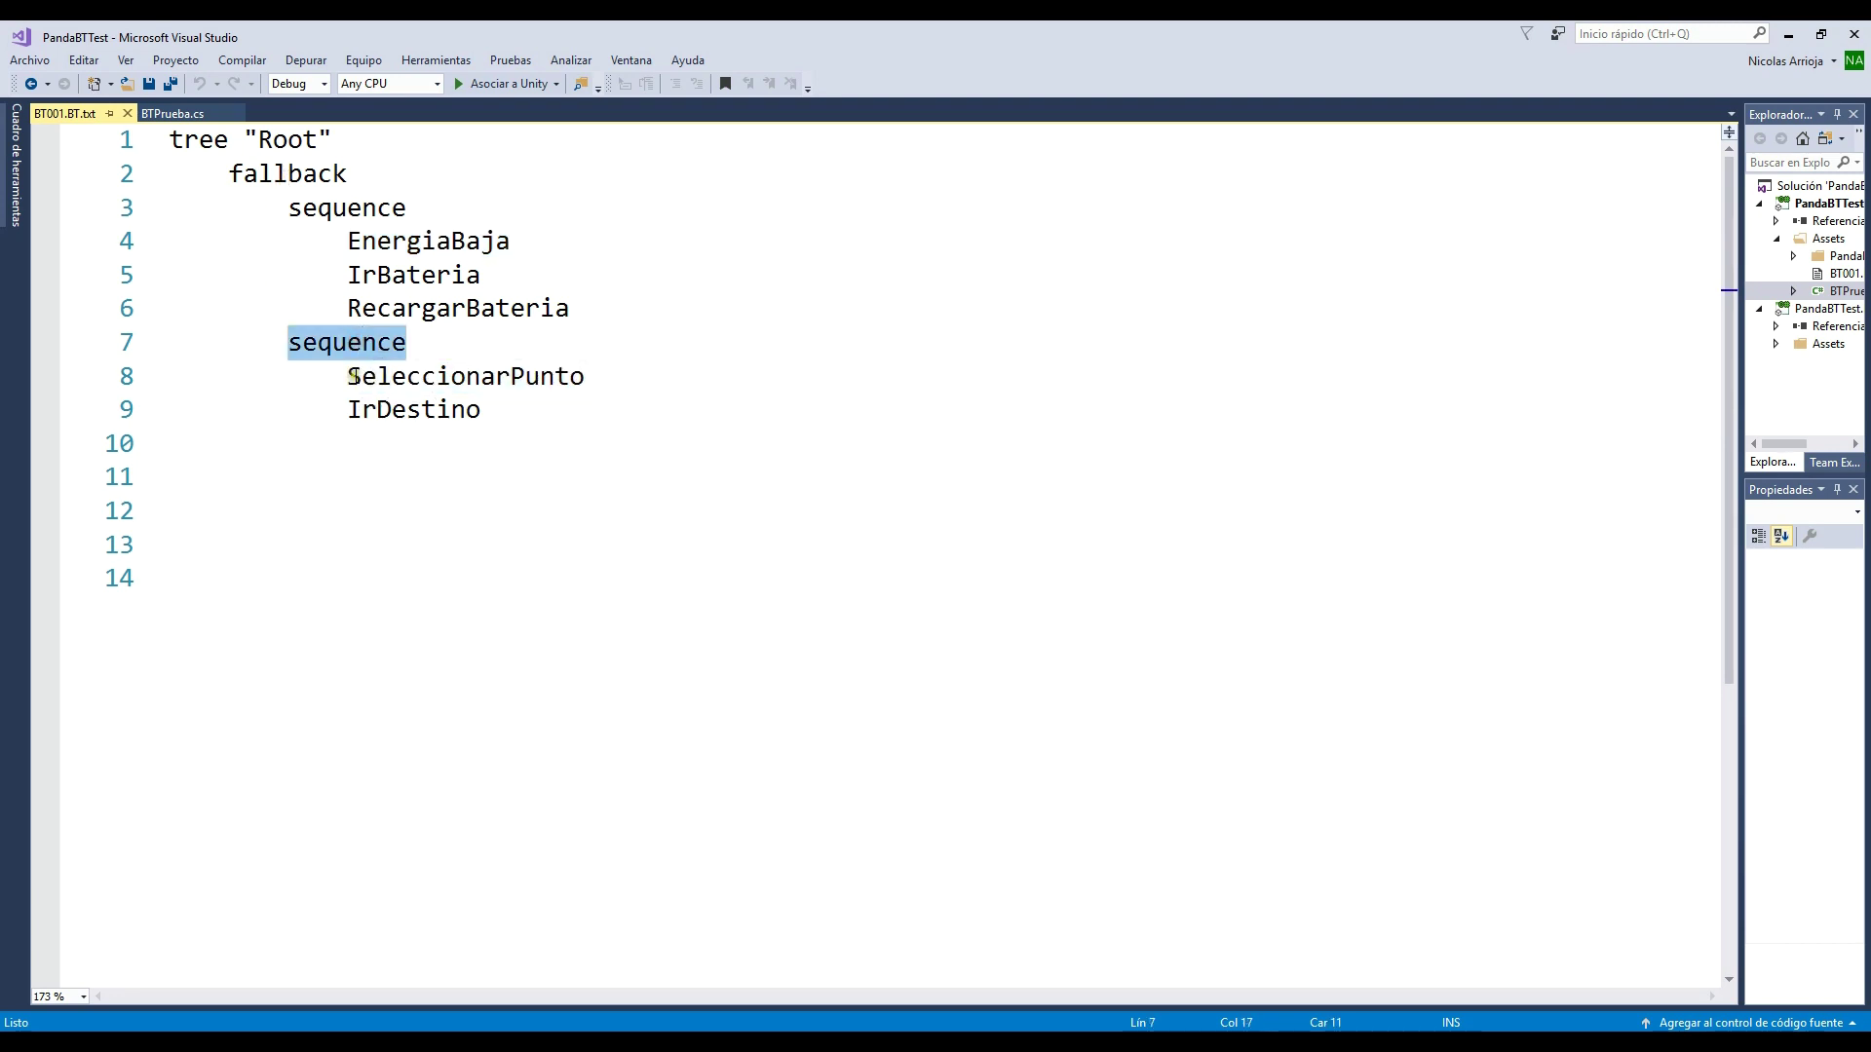
drag(360, 376, 573, 378)
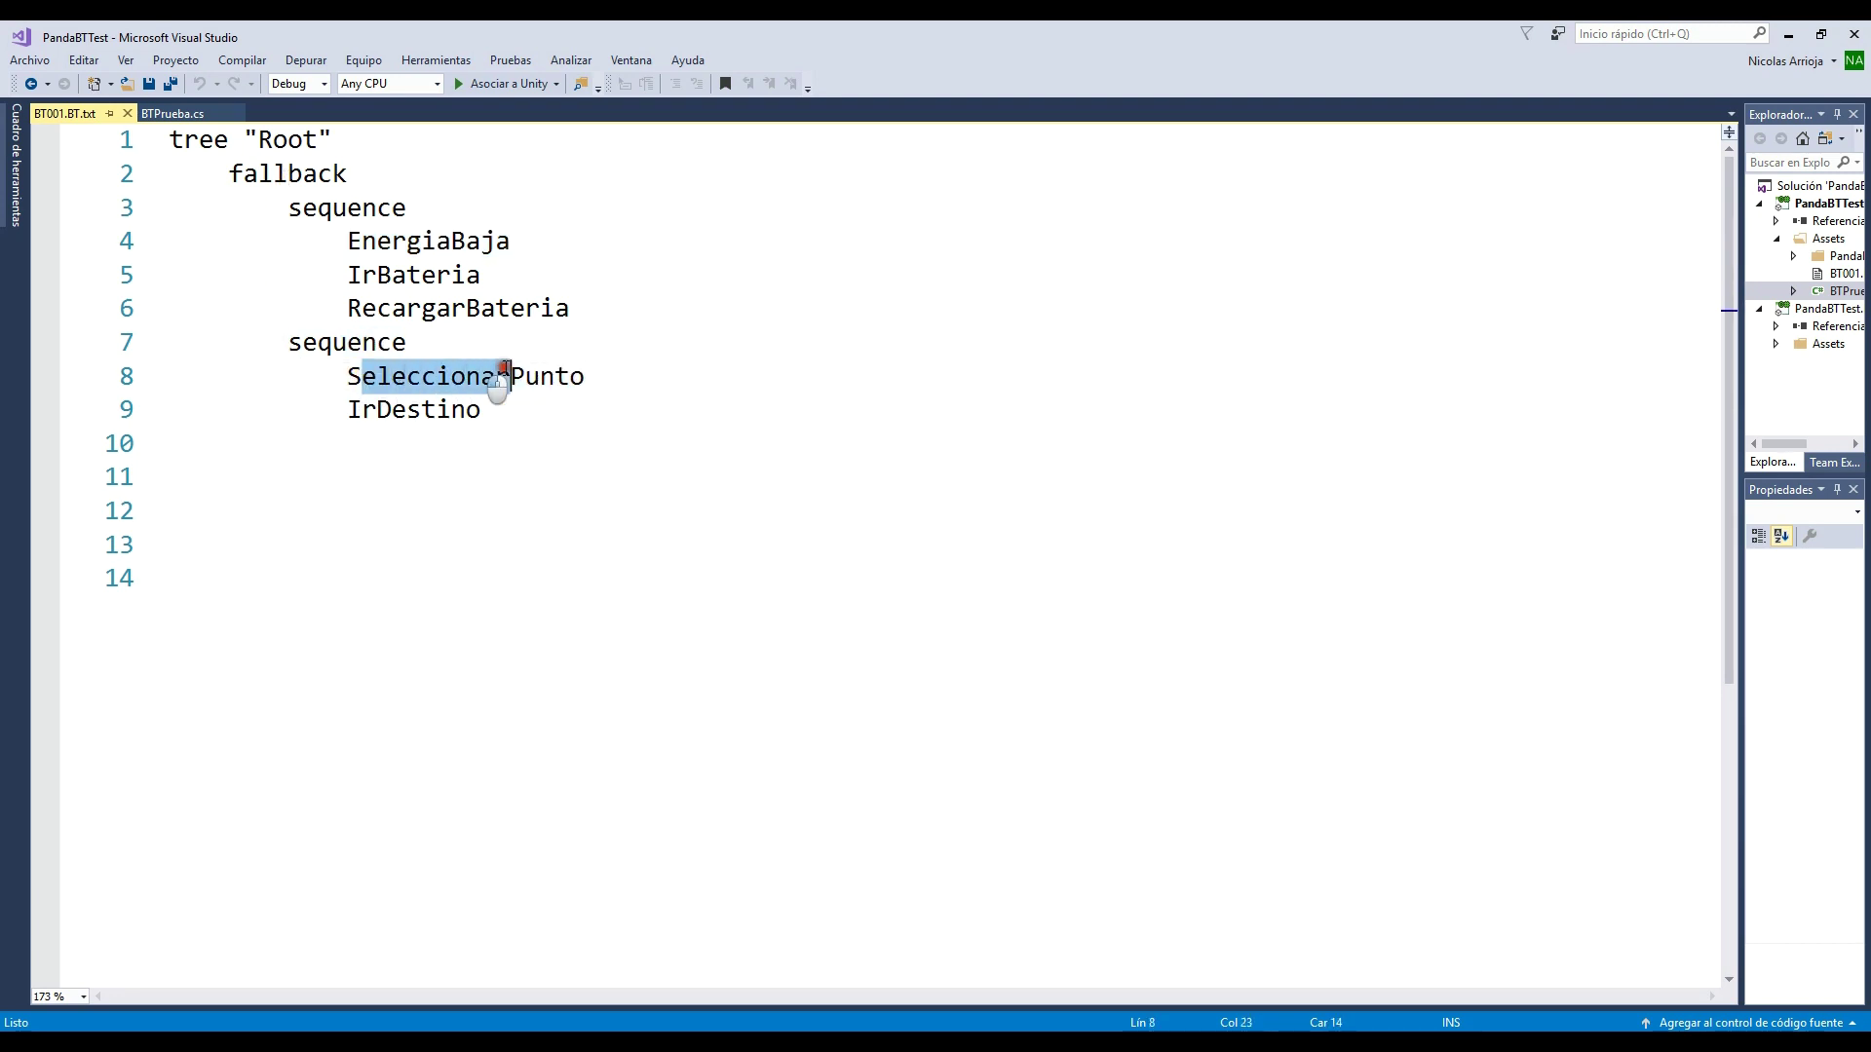
click(173, 114)
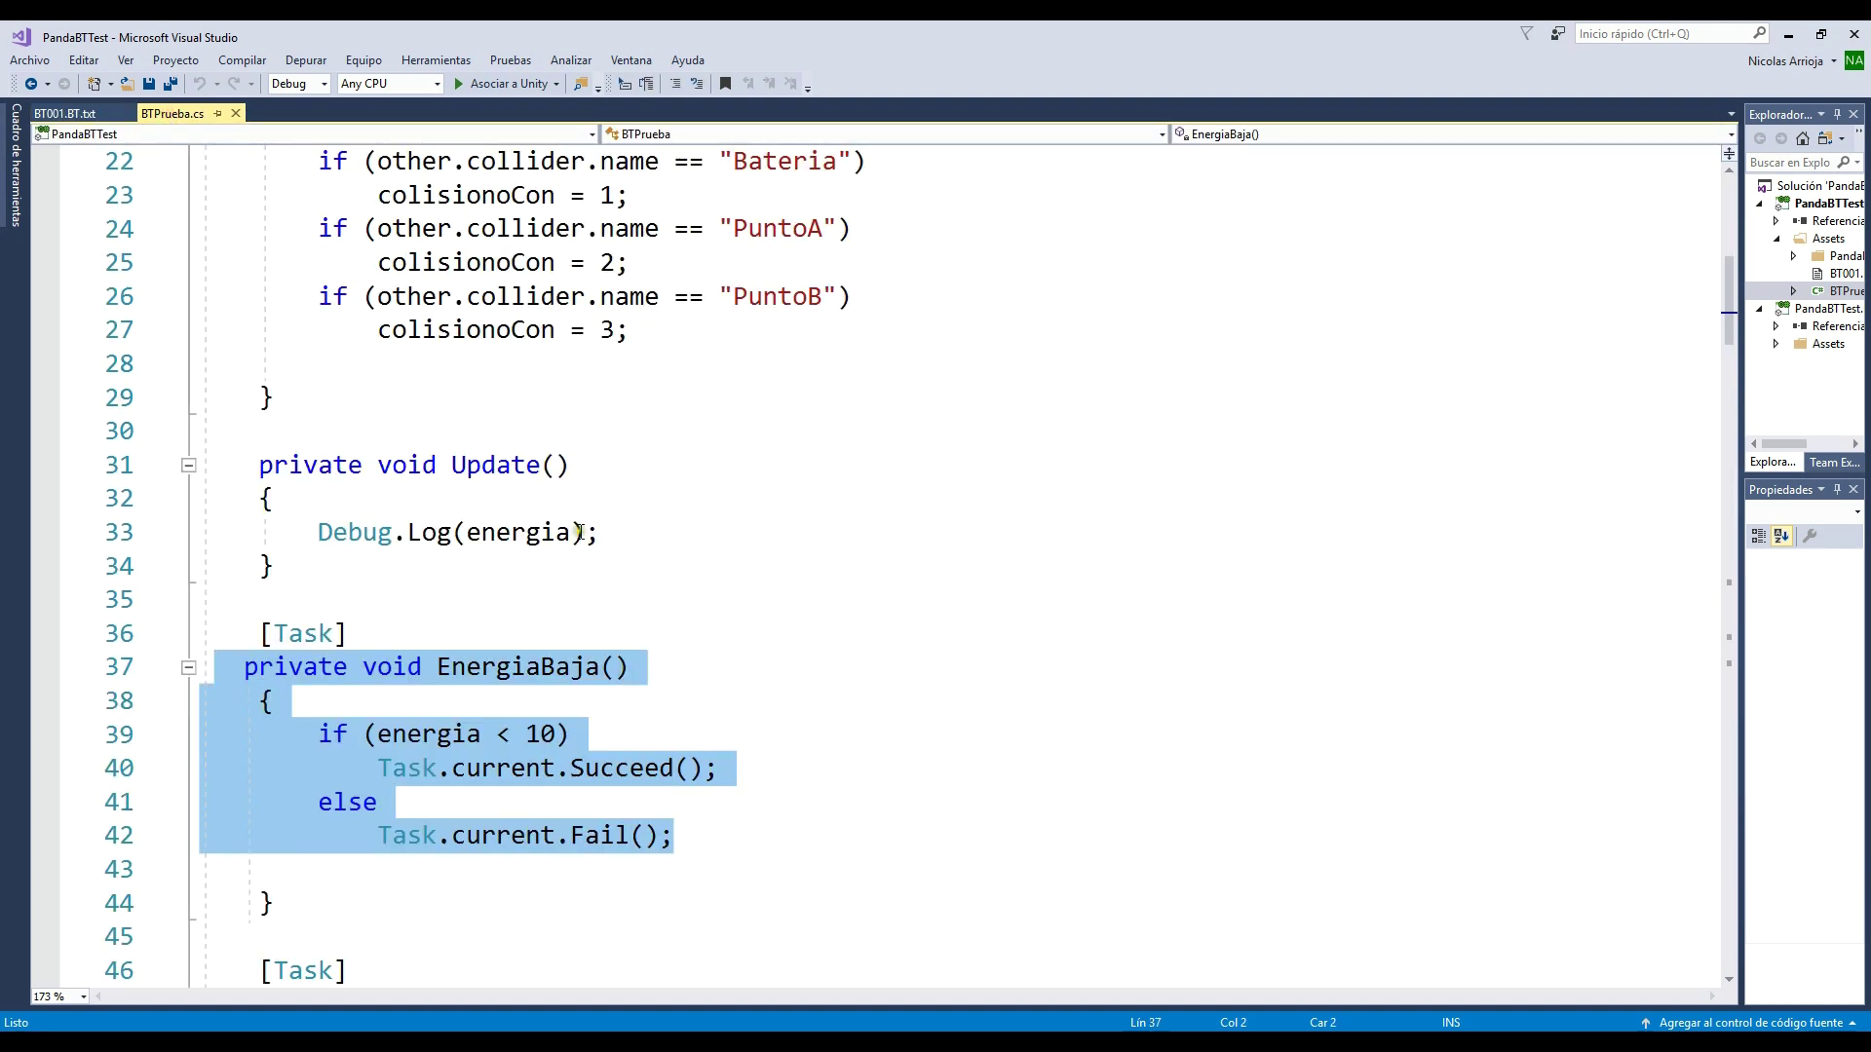
scroll(471, 443, down, 1)
scroll(698, 563, down, 4)
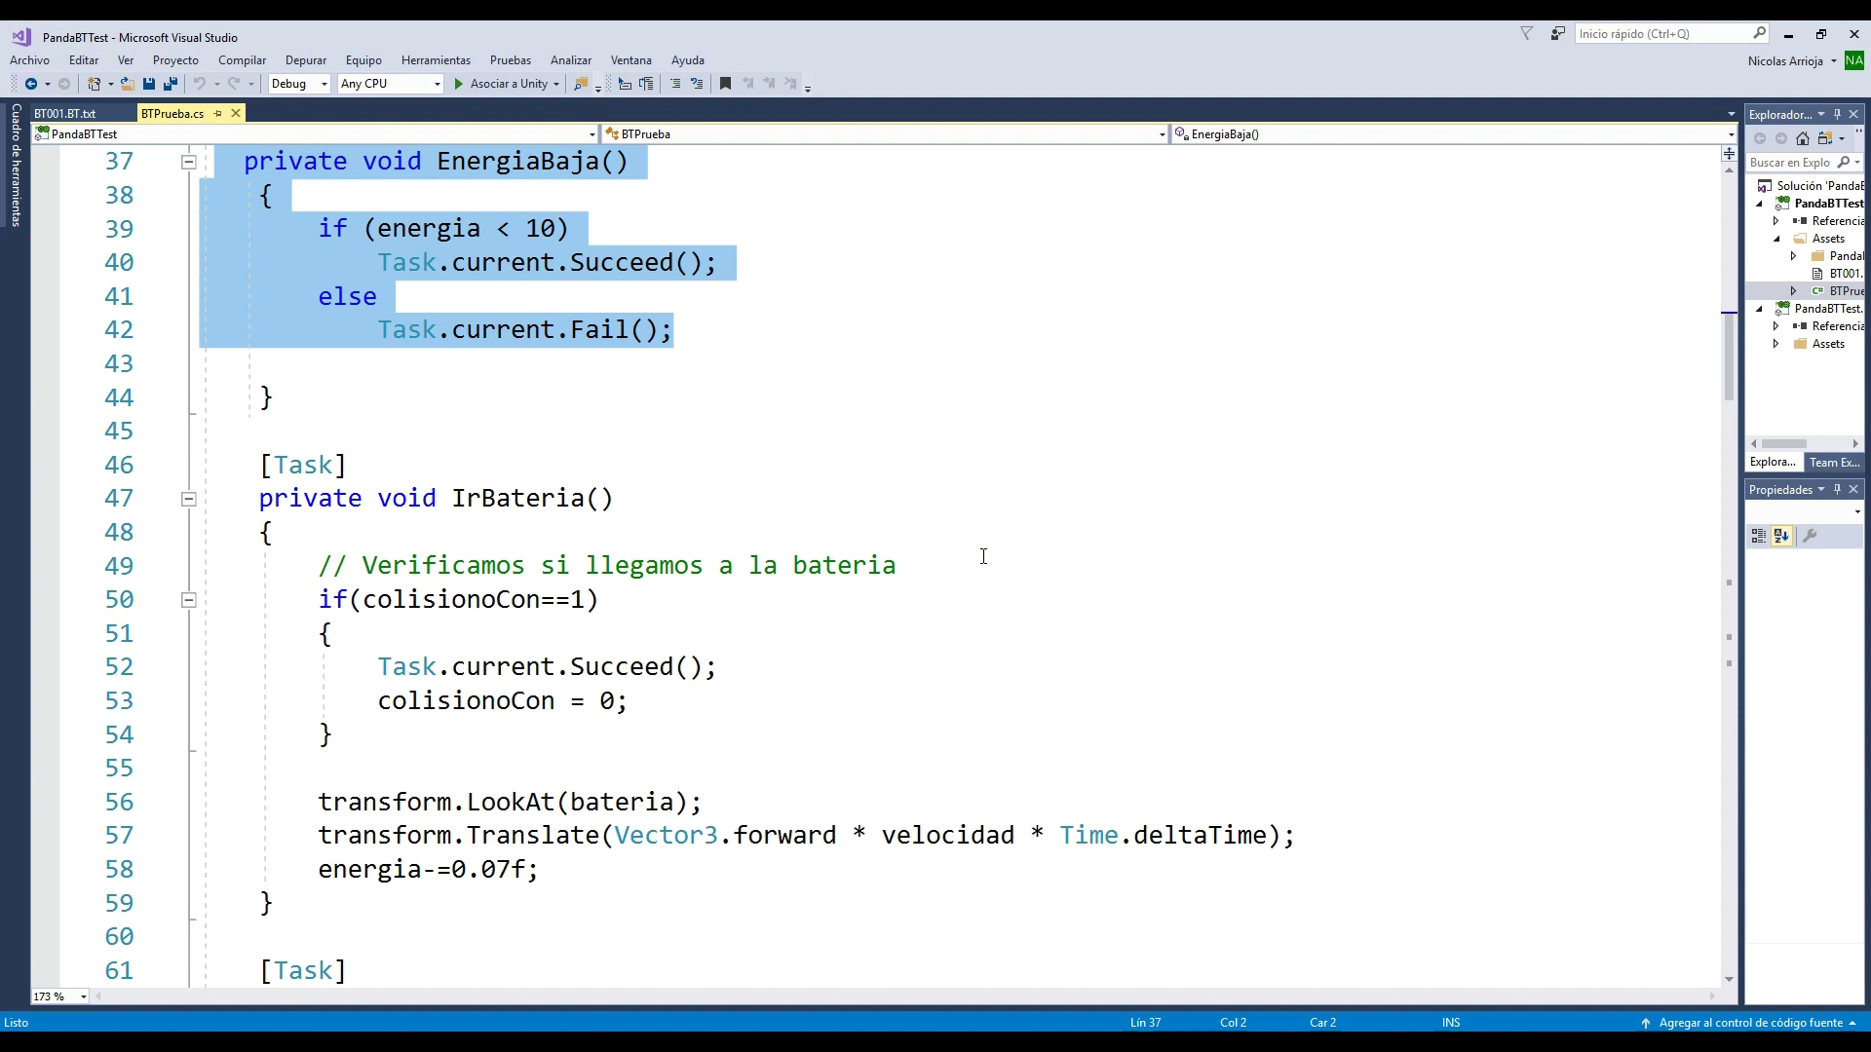
click(661, 893)
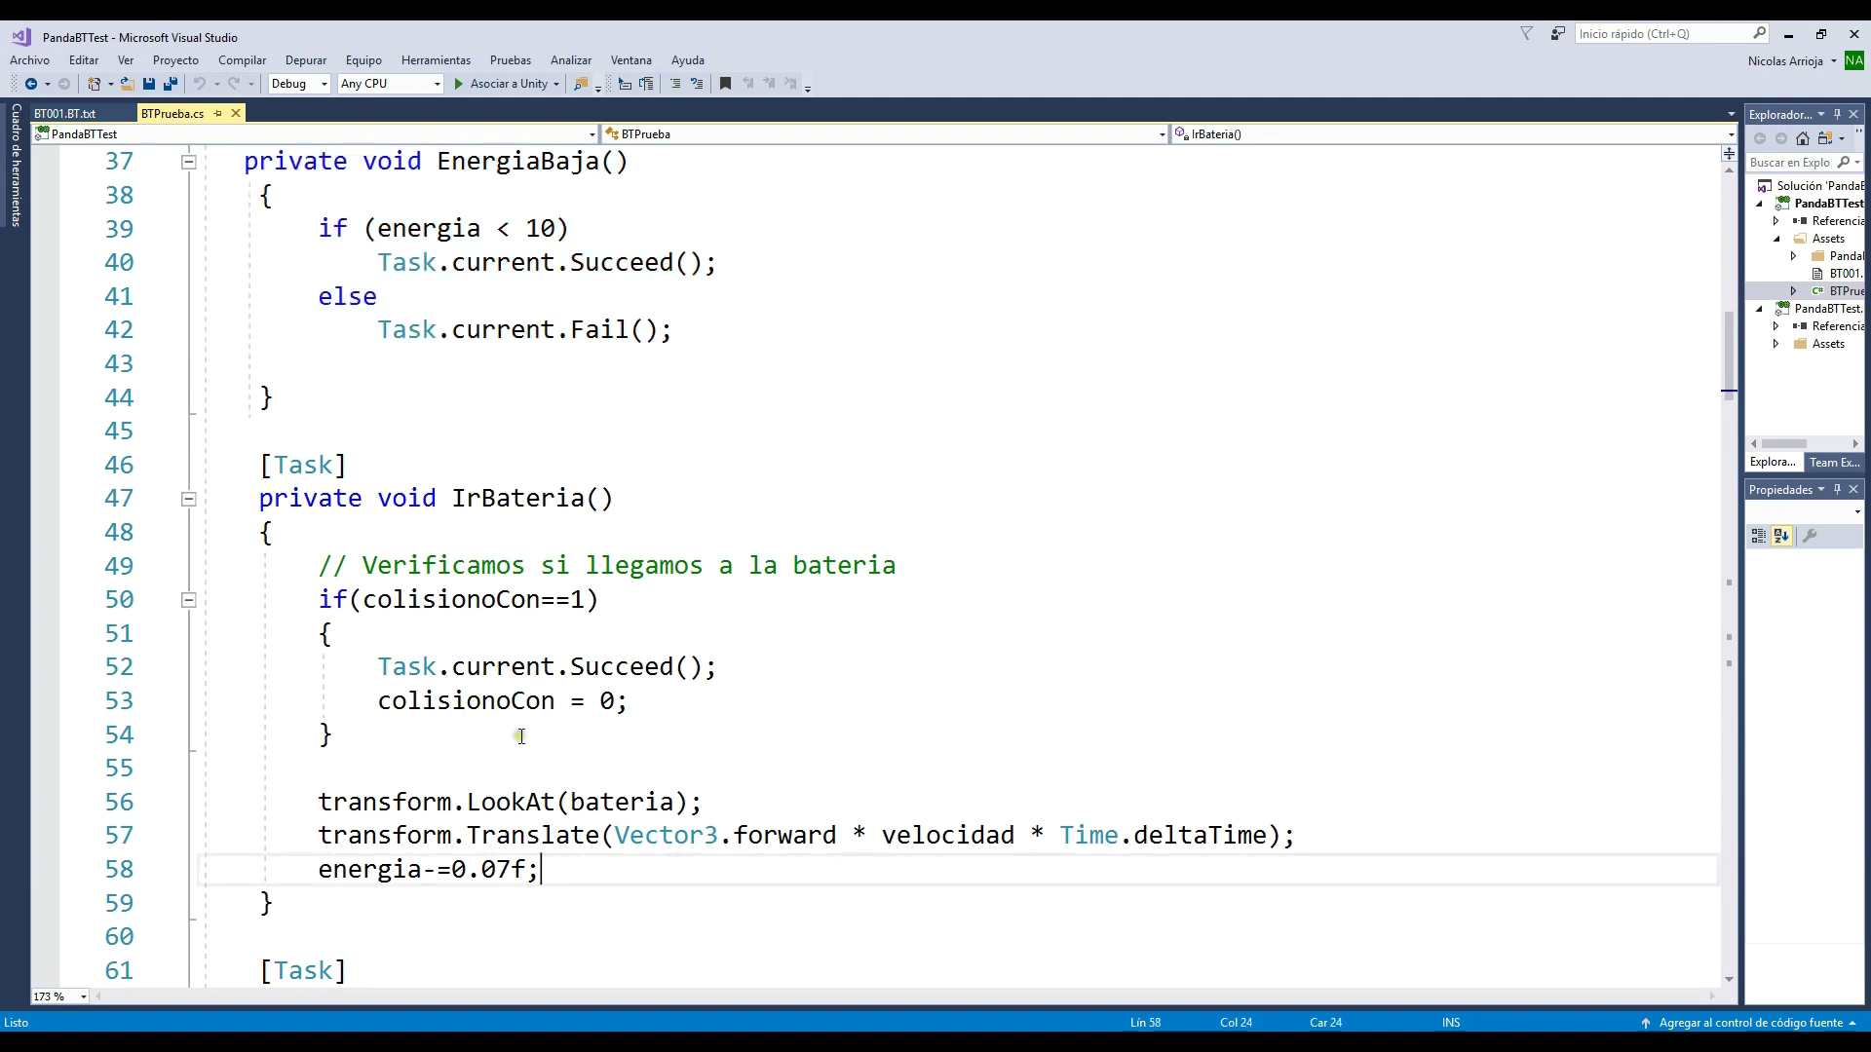
mouse_move(335, 737)
mouse_down()
mouse_move(181, 628)
mouse_move(171, 565)
mouse_up()
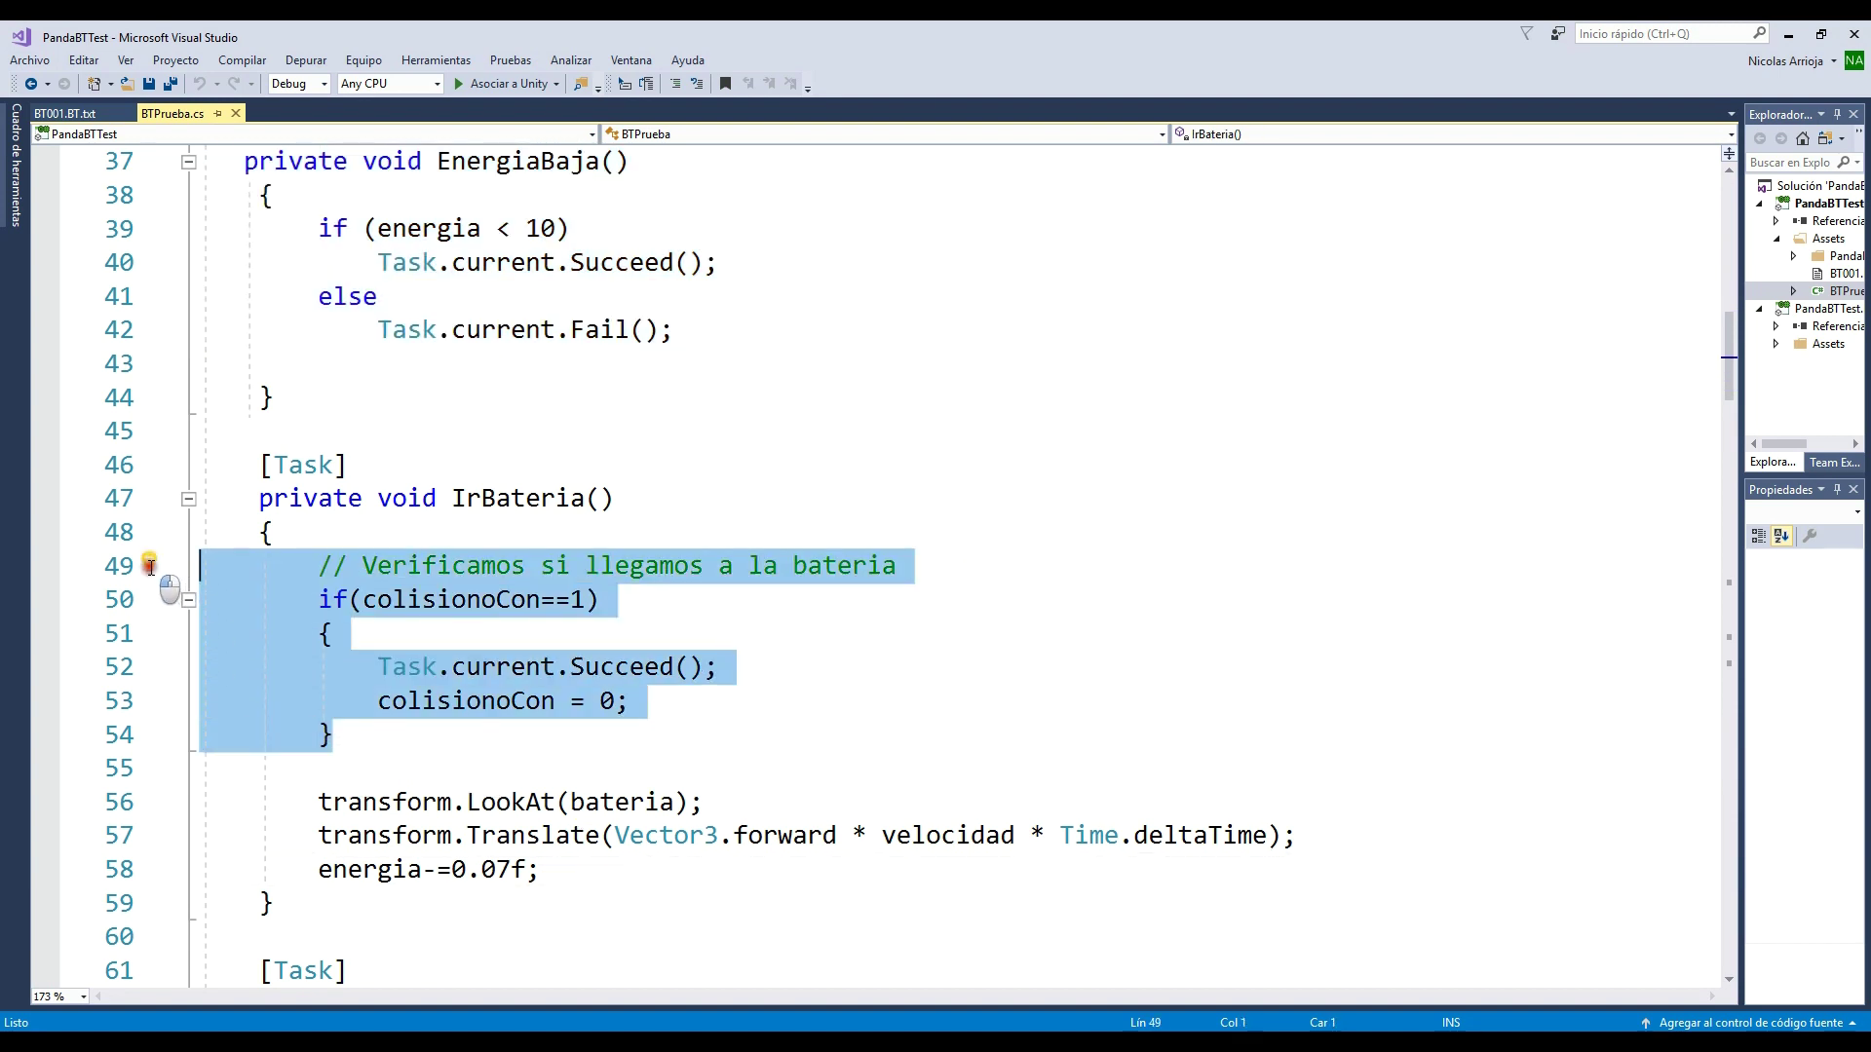
click(885, 655)
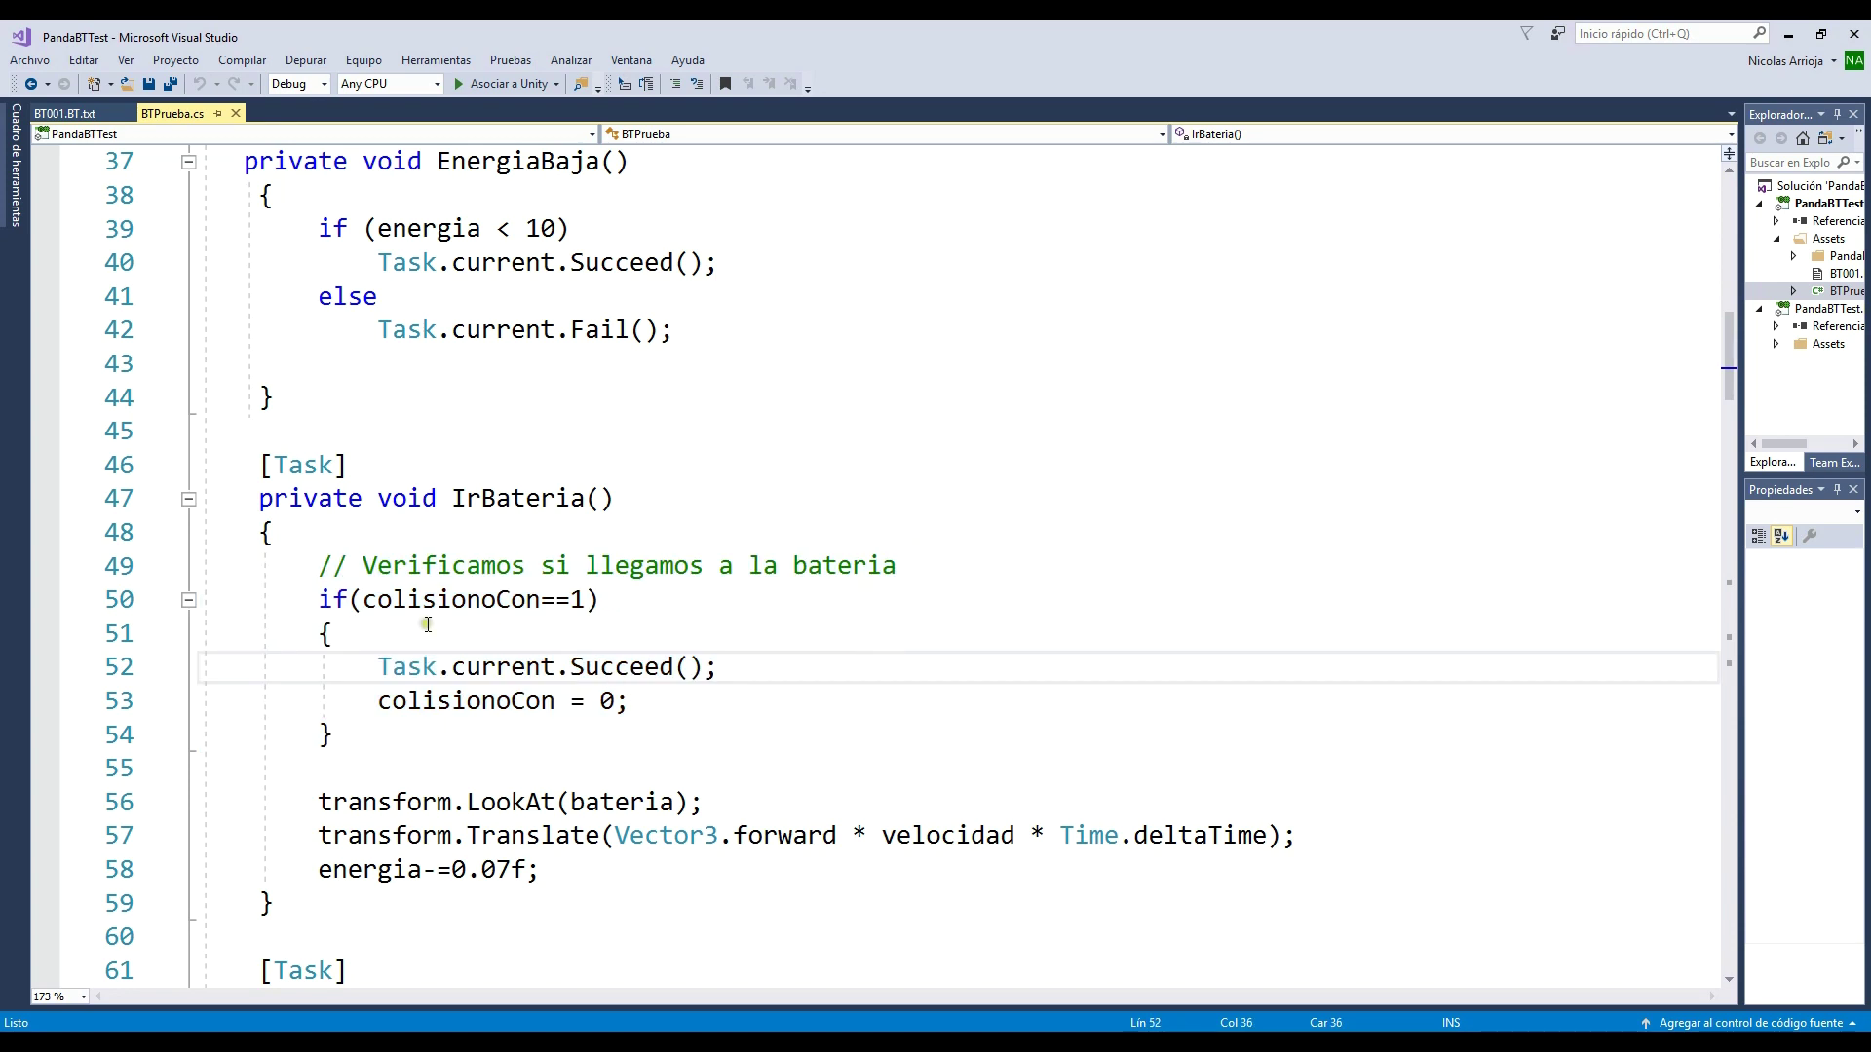
click(462, 606)
click(453, 629)
click(487, 599)
double_click(487, 599)
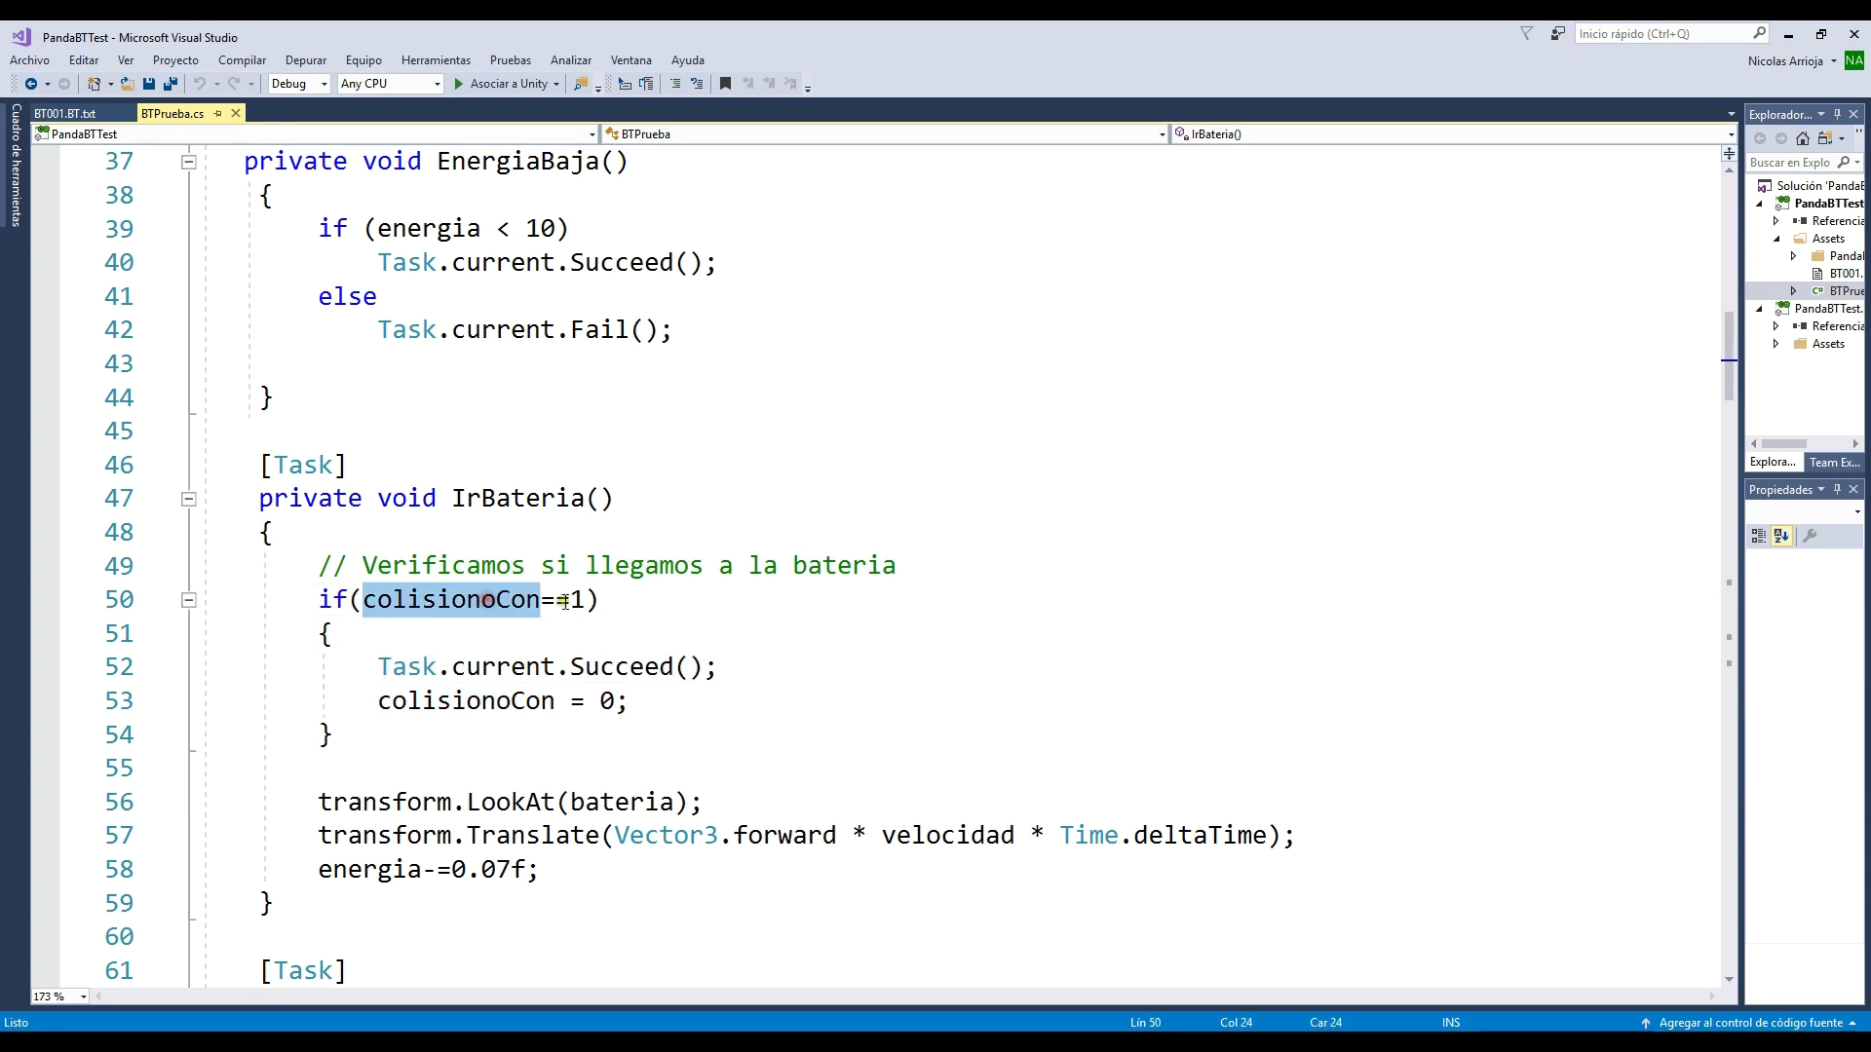
drag(584, 599, 543, 599)
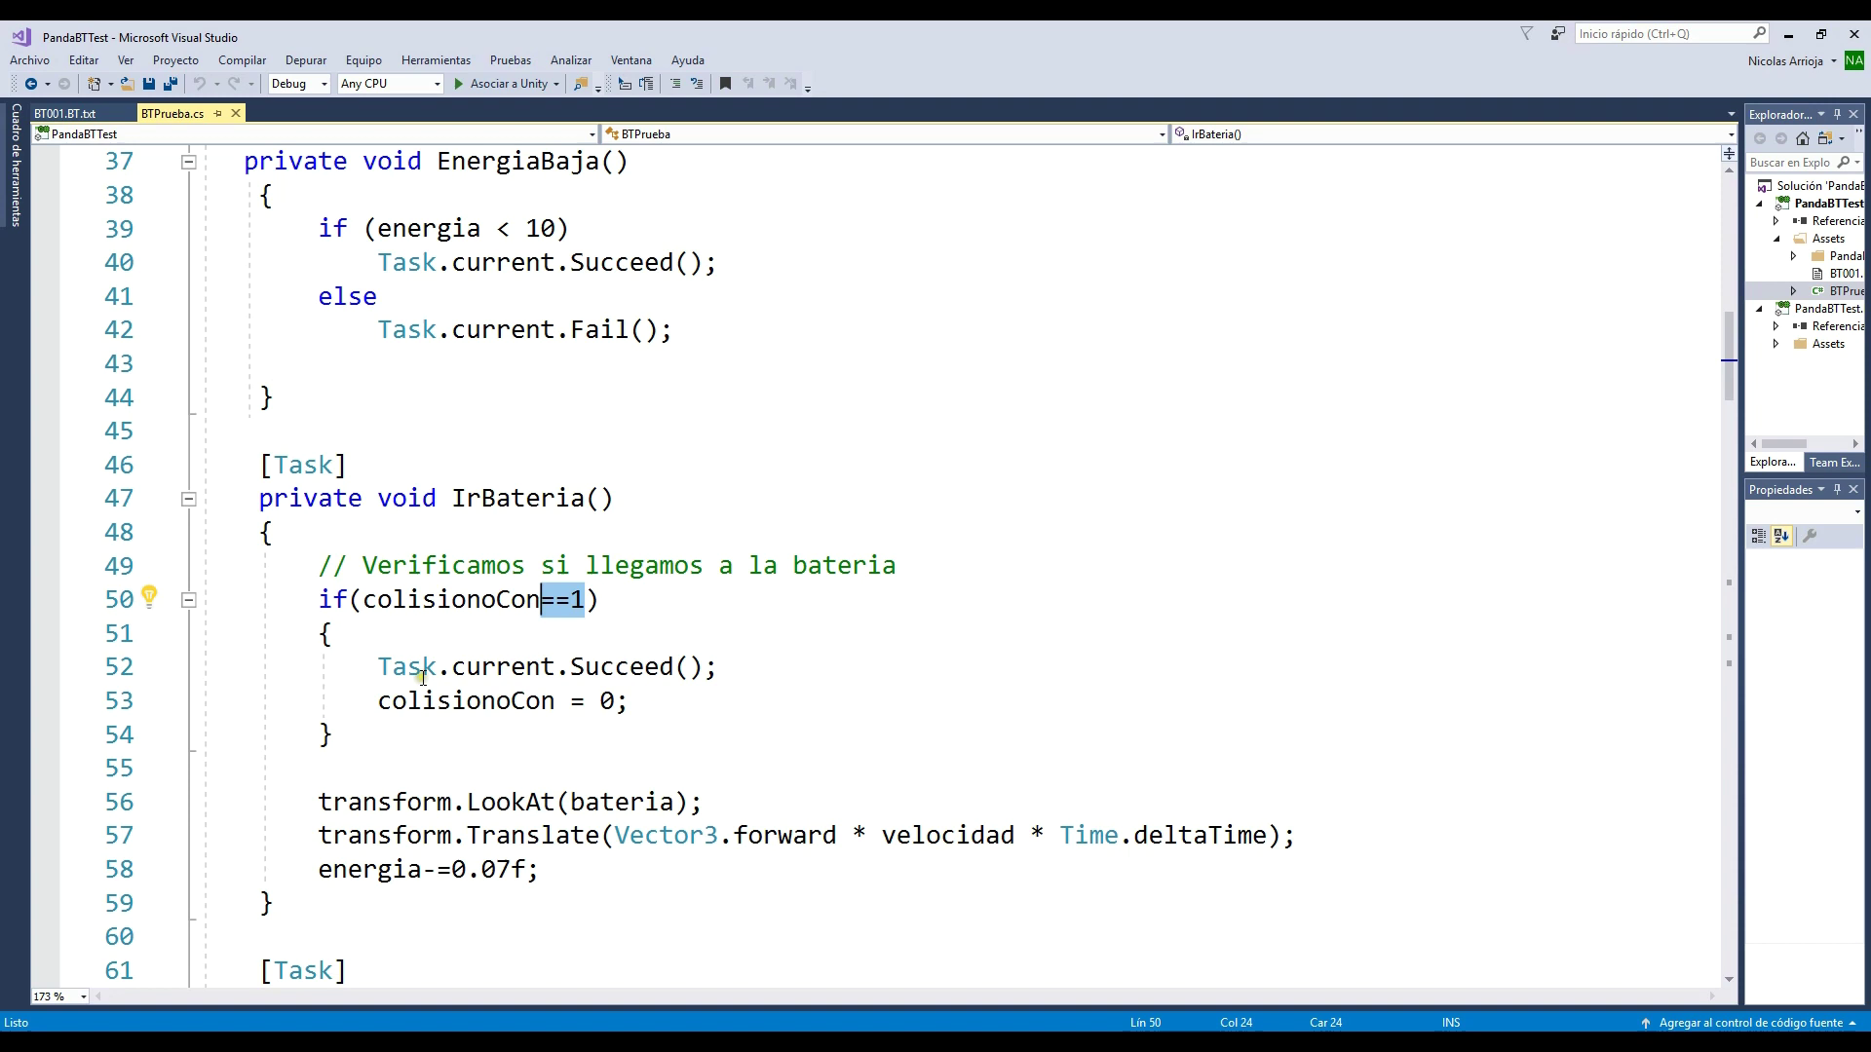
drag(740, 670, 378, 681)
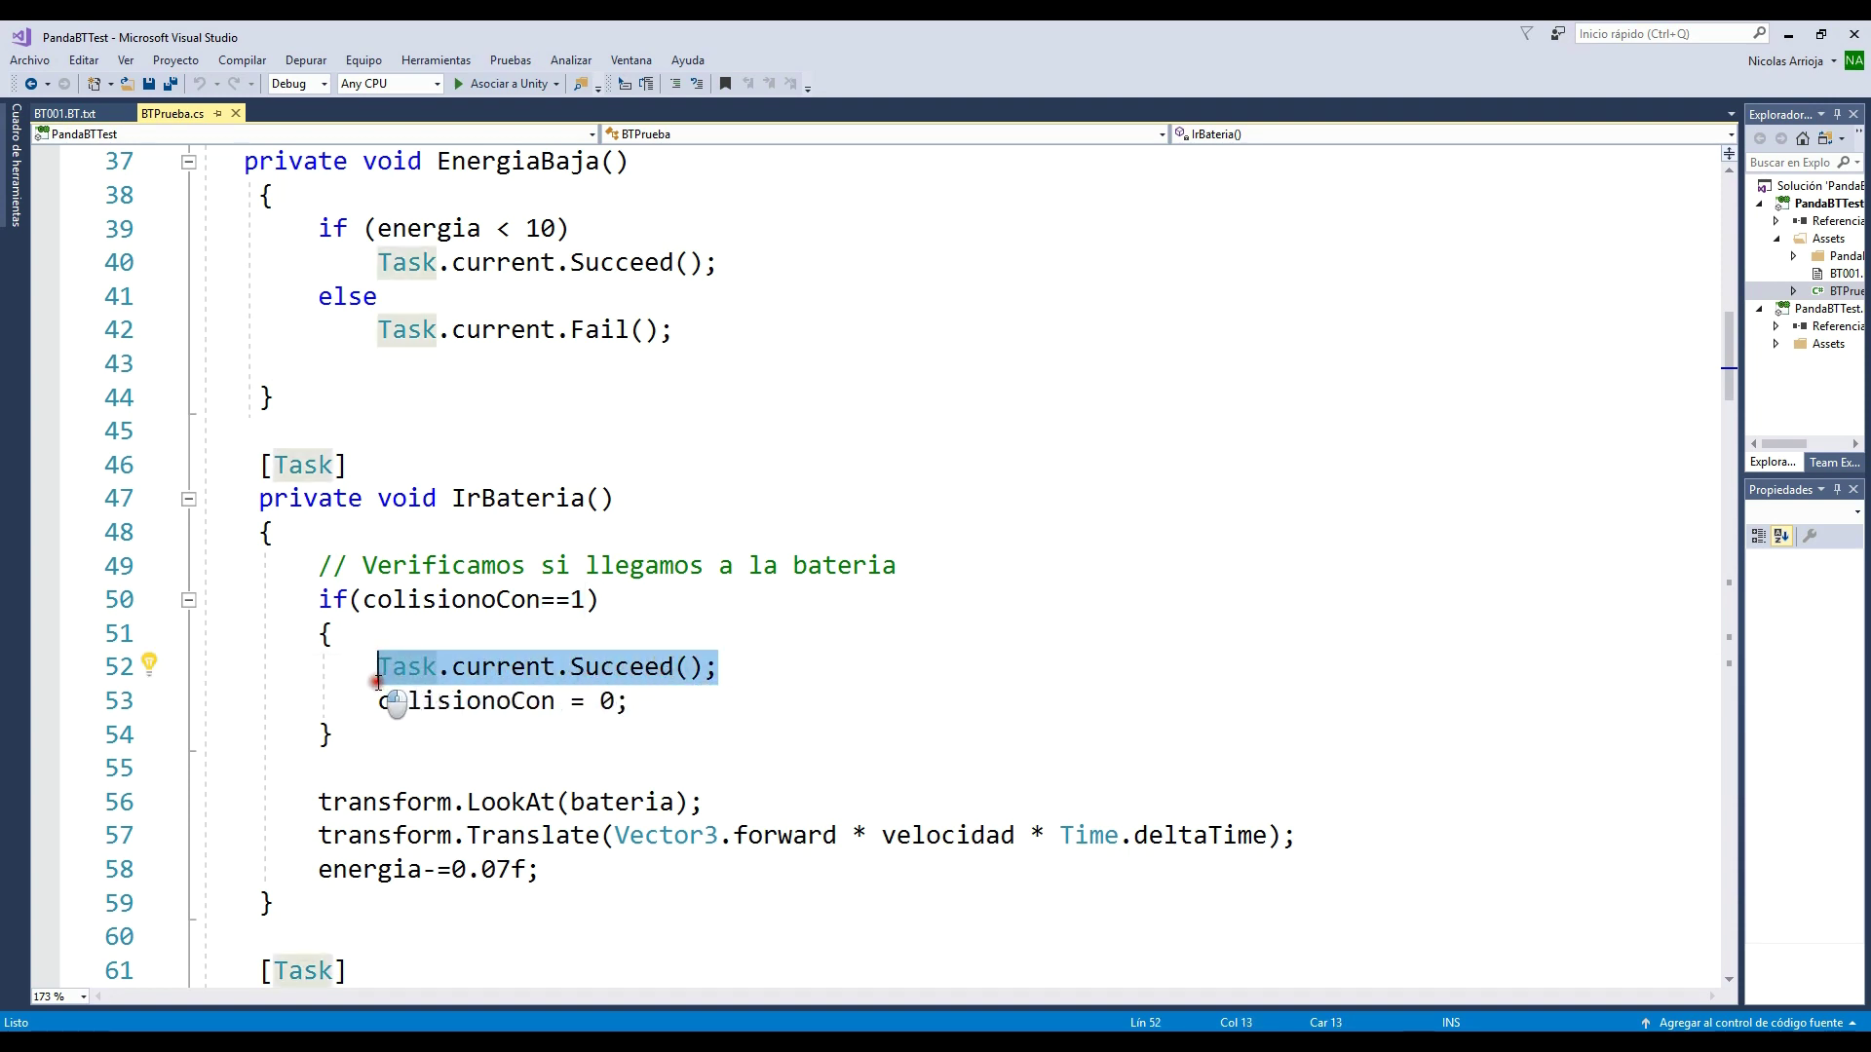
click(718, 721)
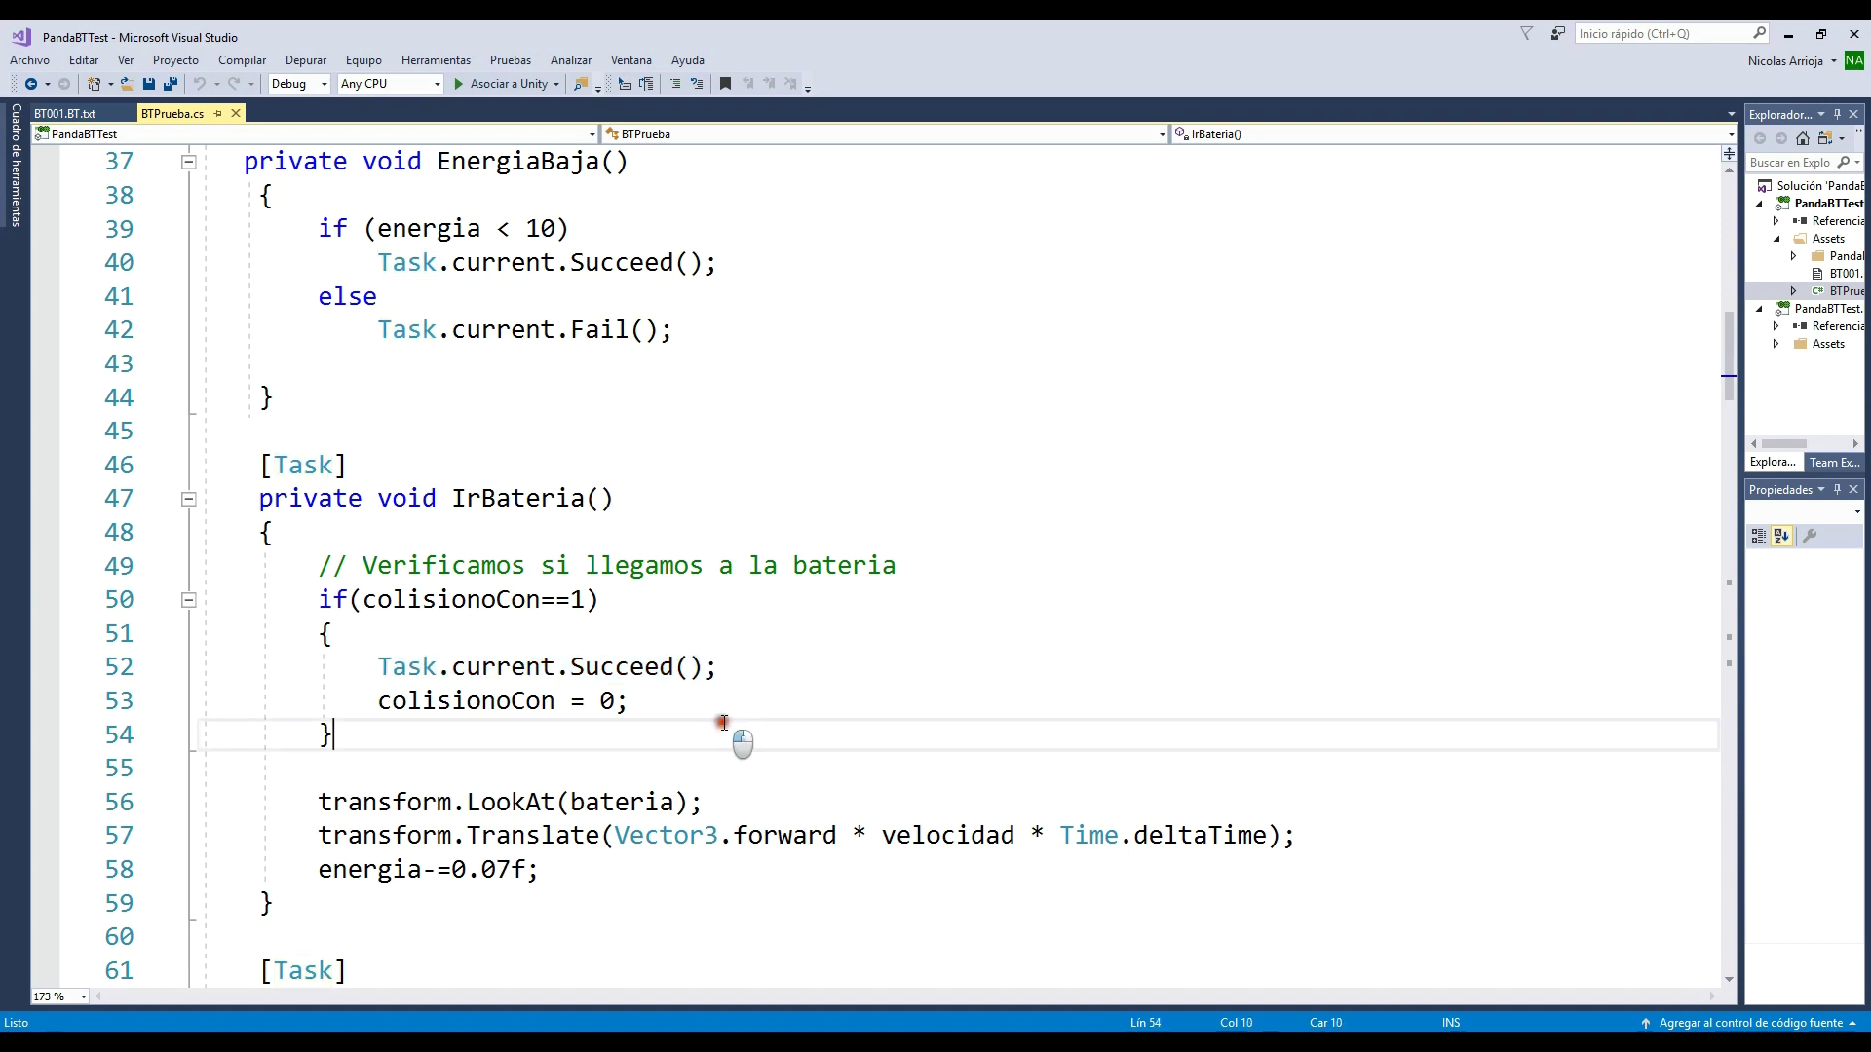
drag(379, 701, 648, 712)
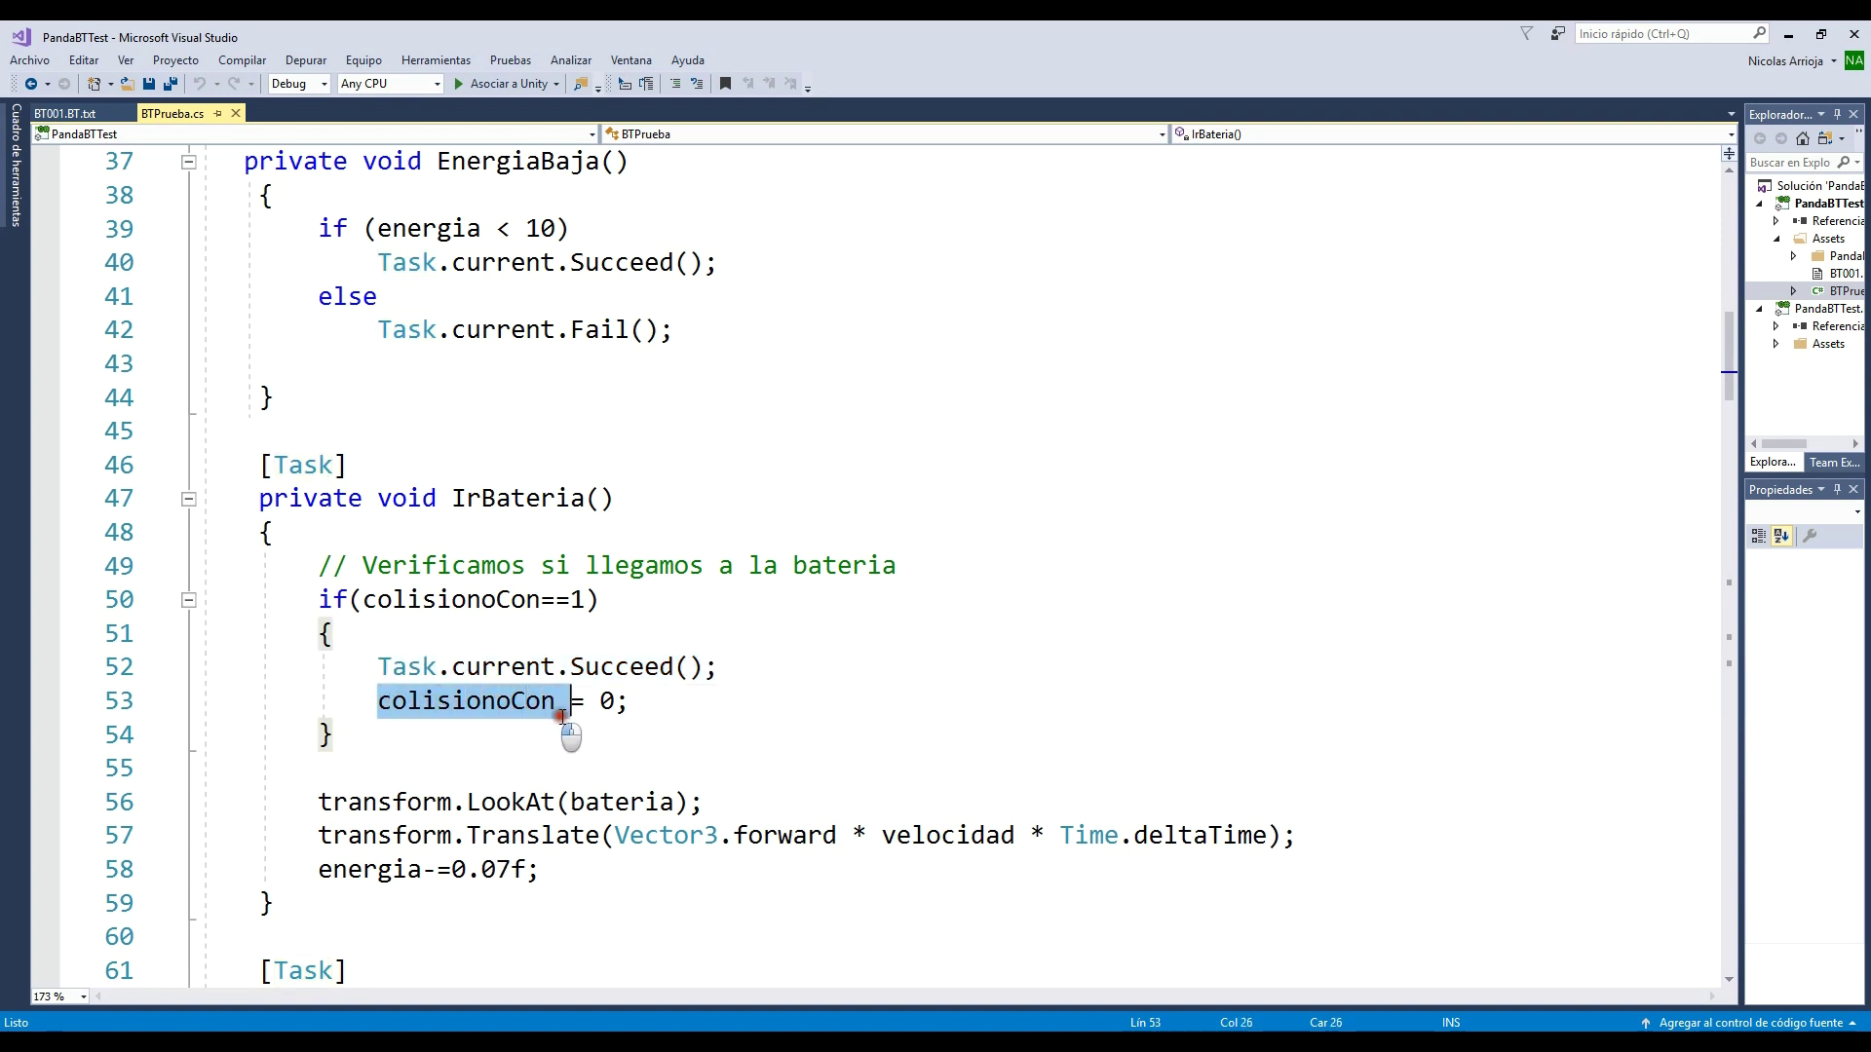
click(662, 699)
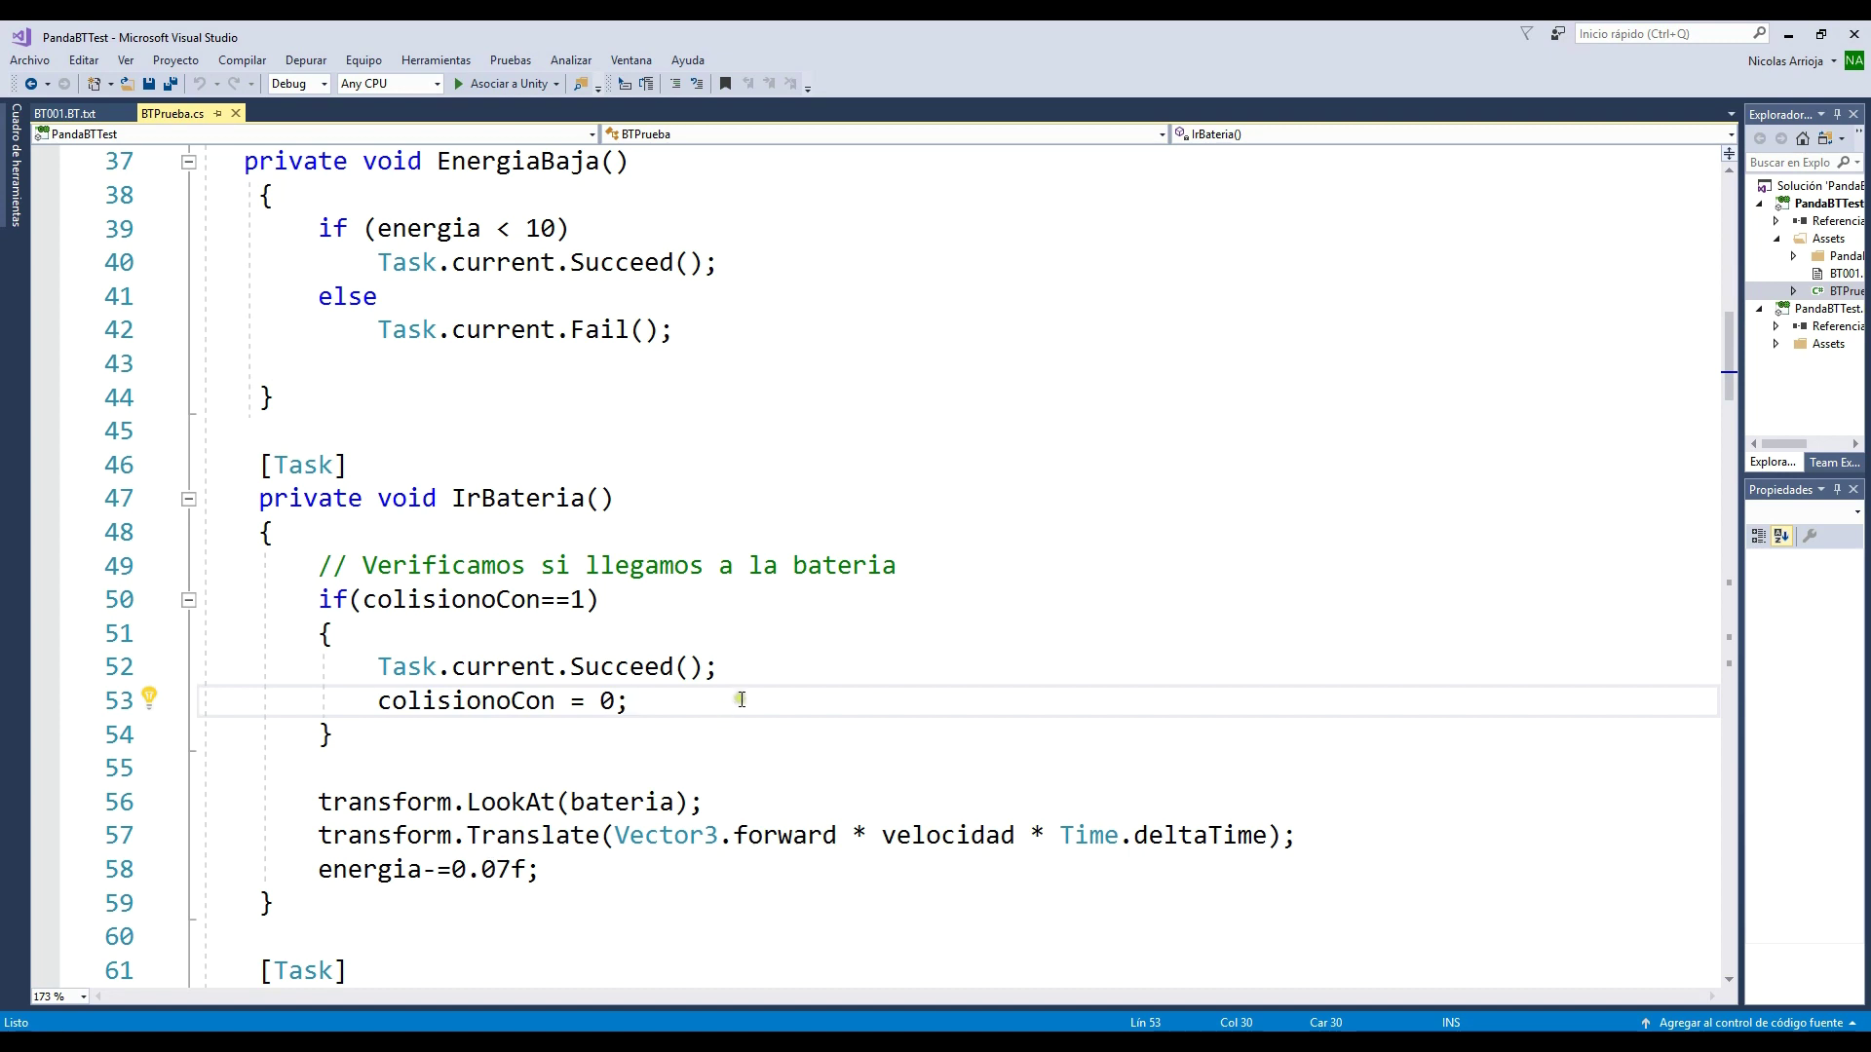
scroll(741, 699, down, 1)
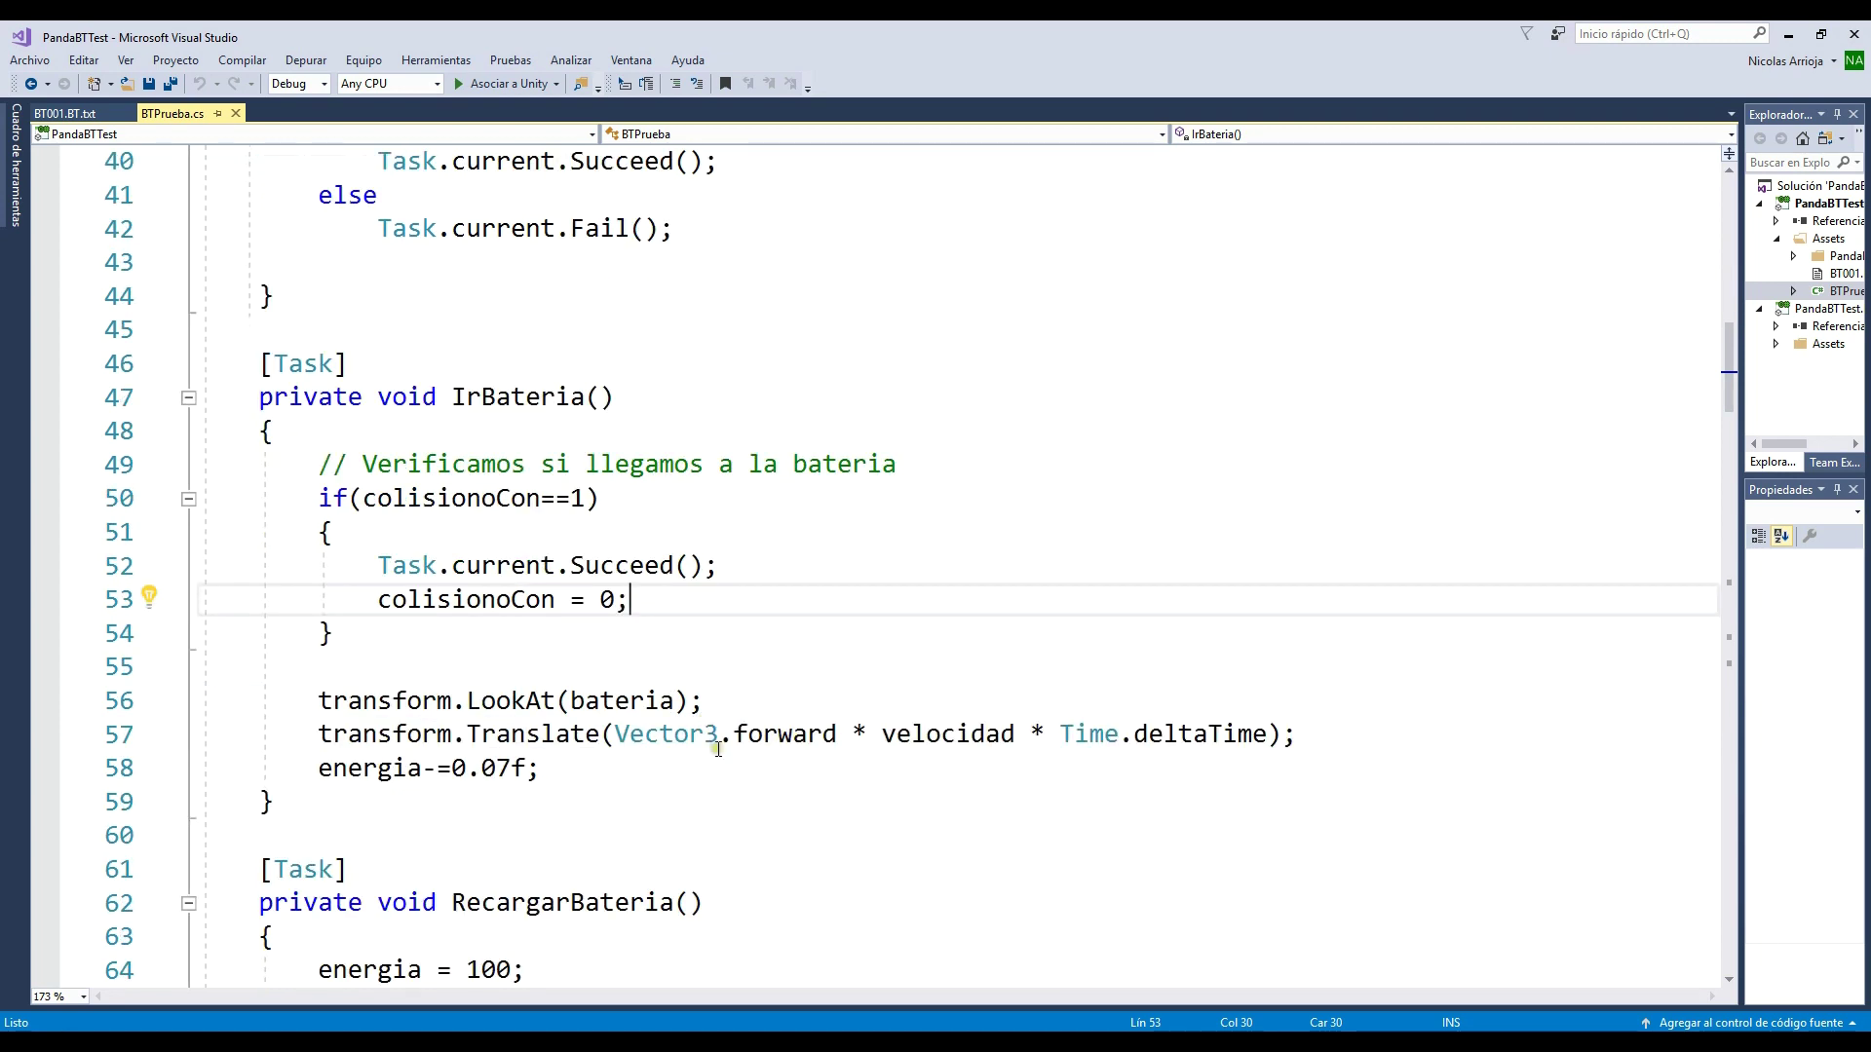
drag(704, 700, 320, 705)
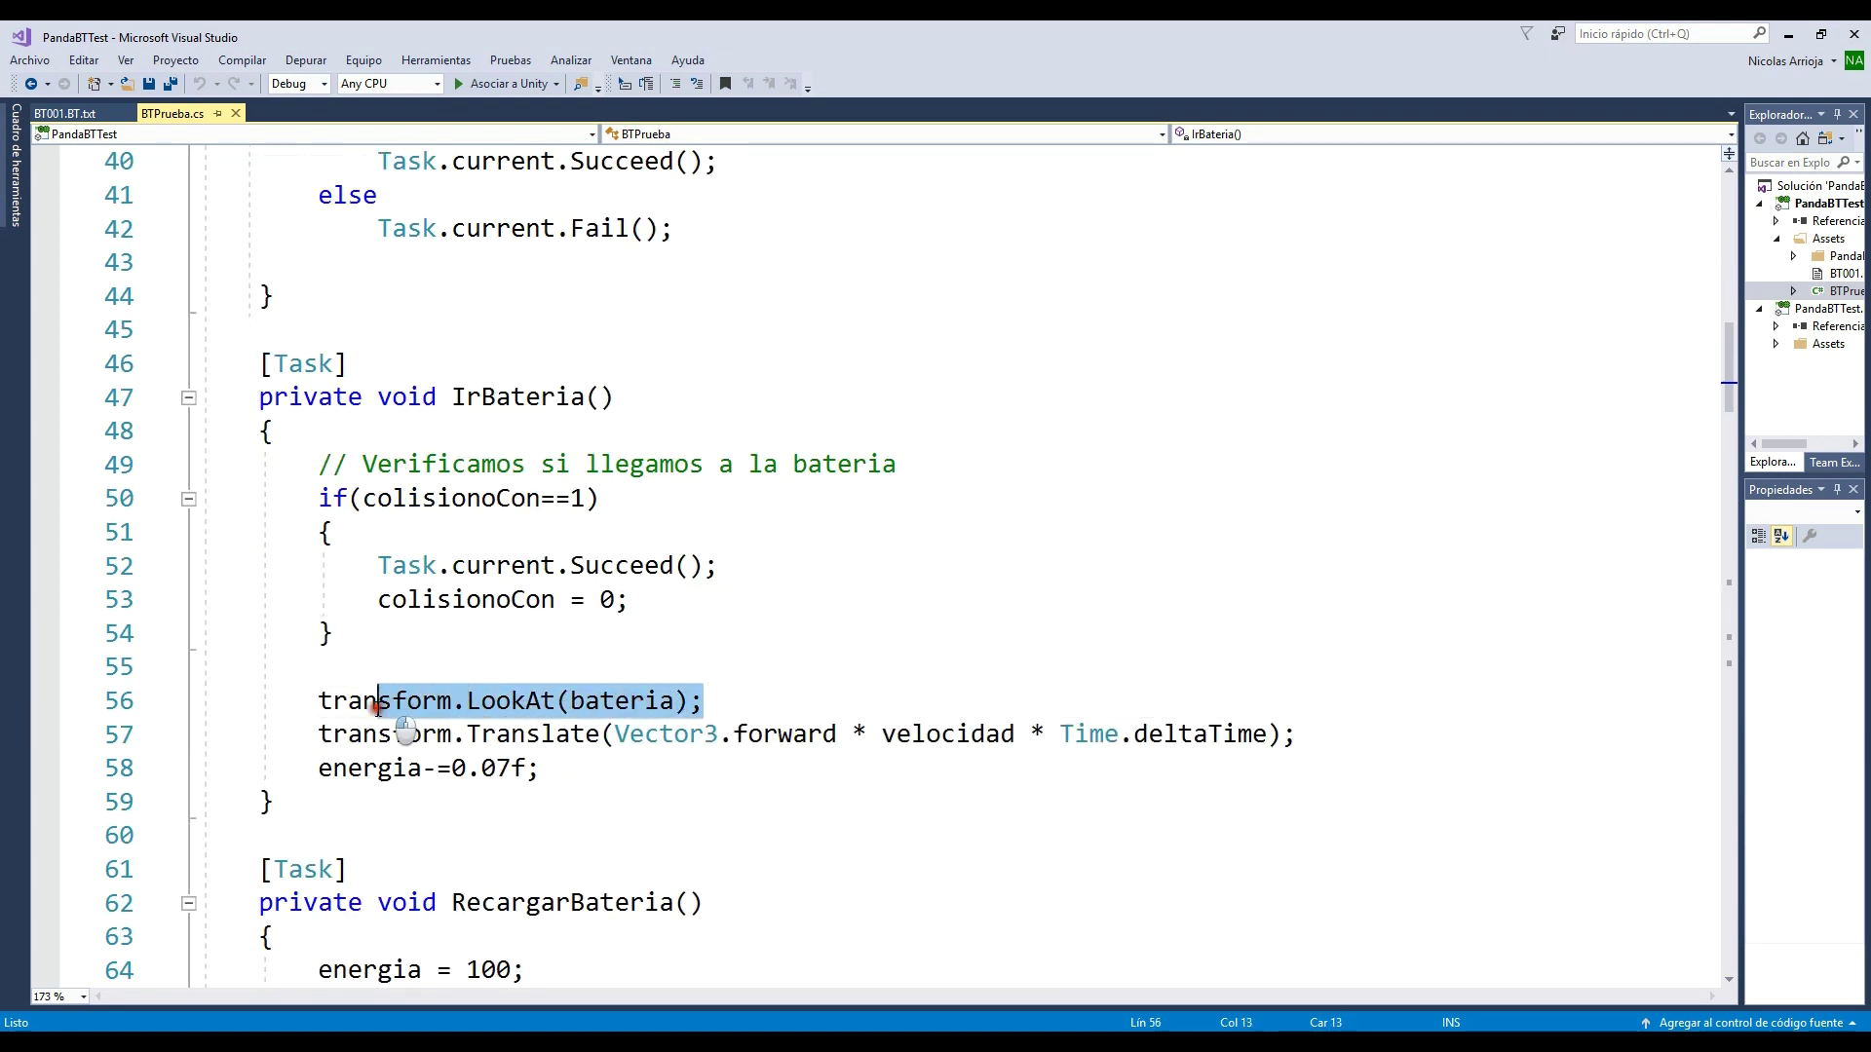
click(601, 701)
drag(1308, 735, 576, 738)
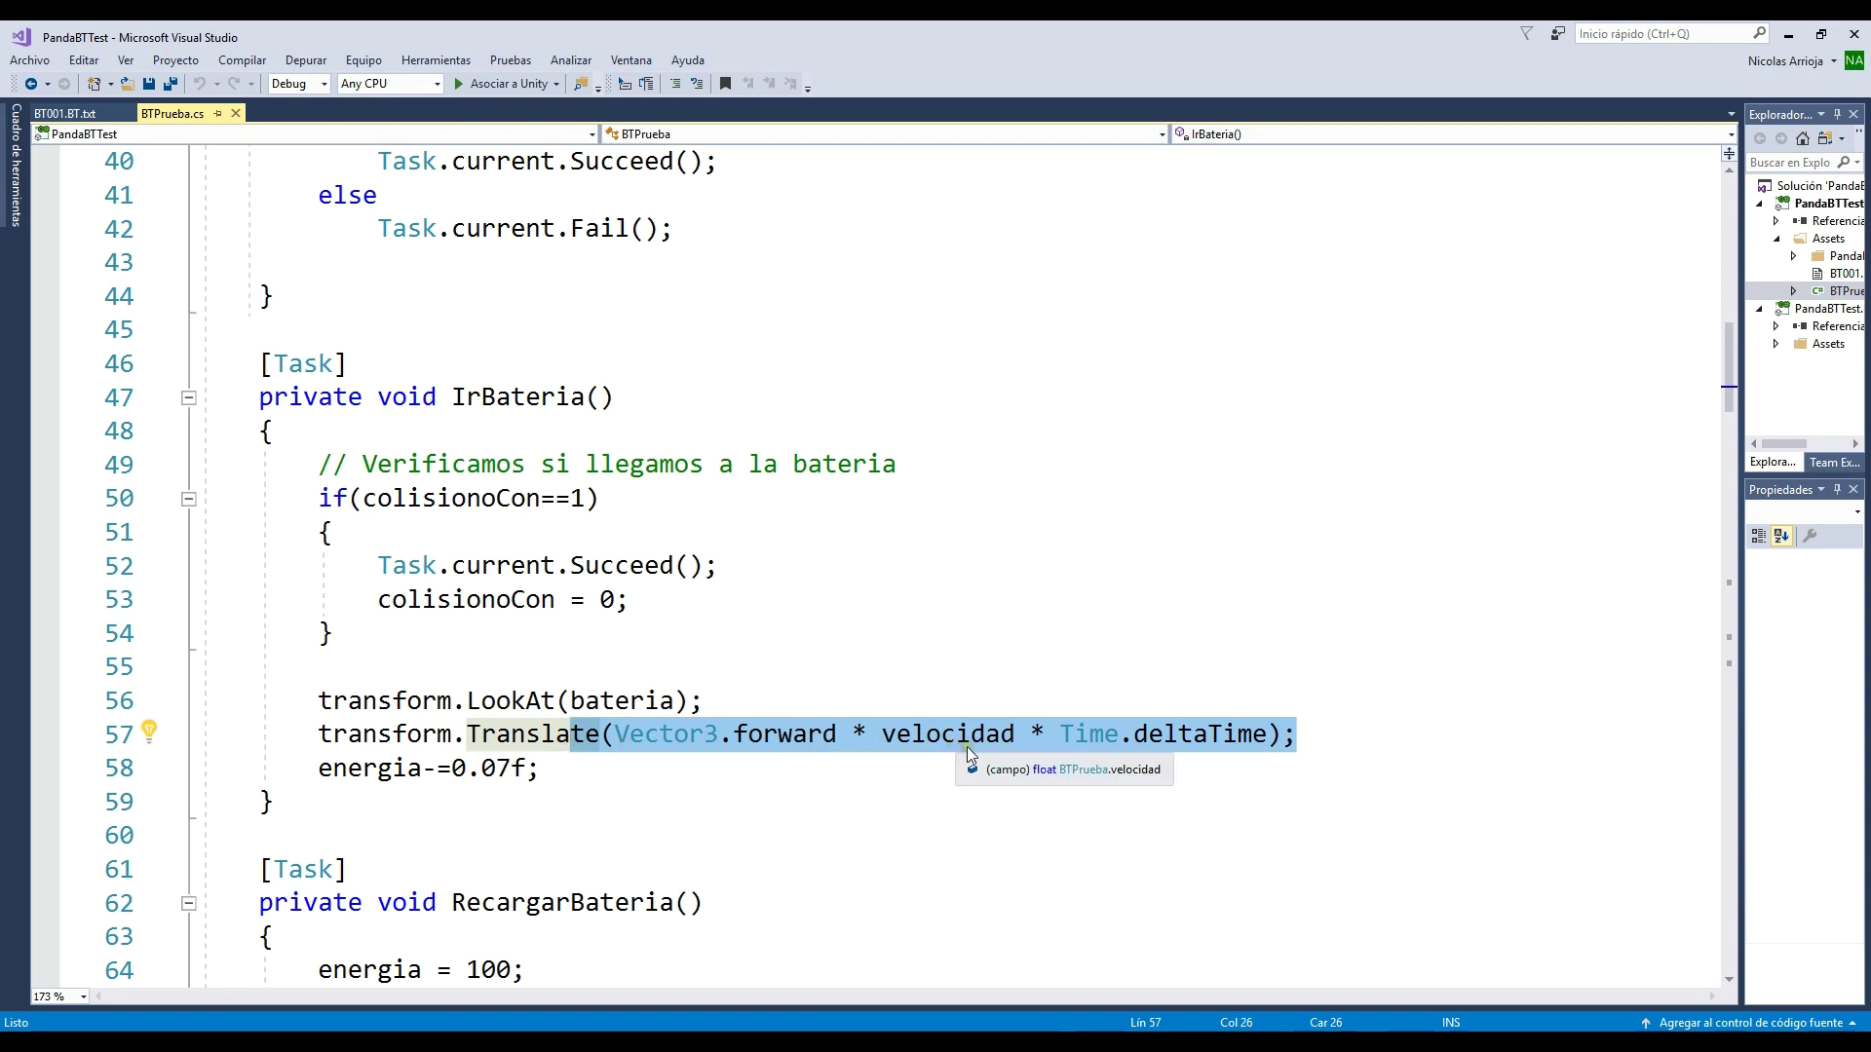
click(604, 783)
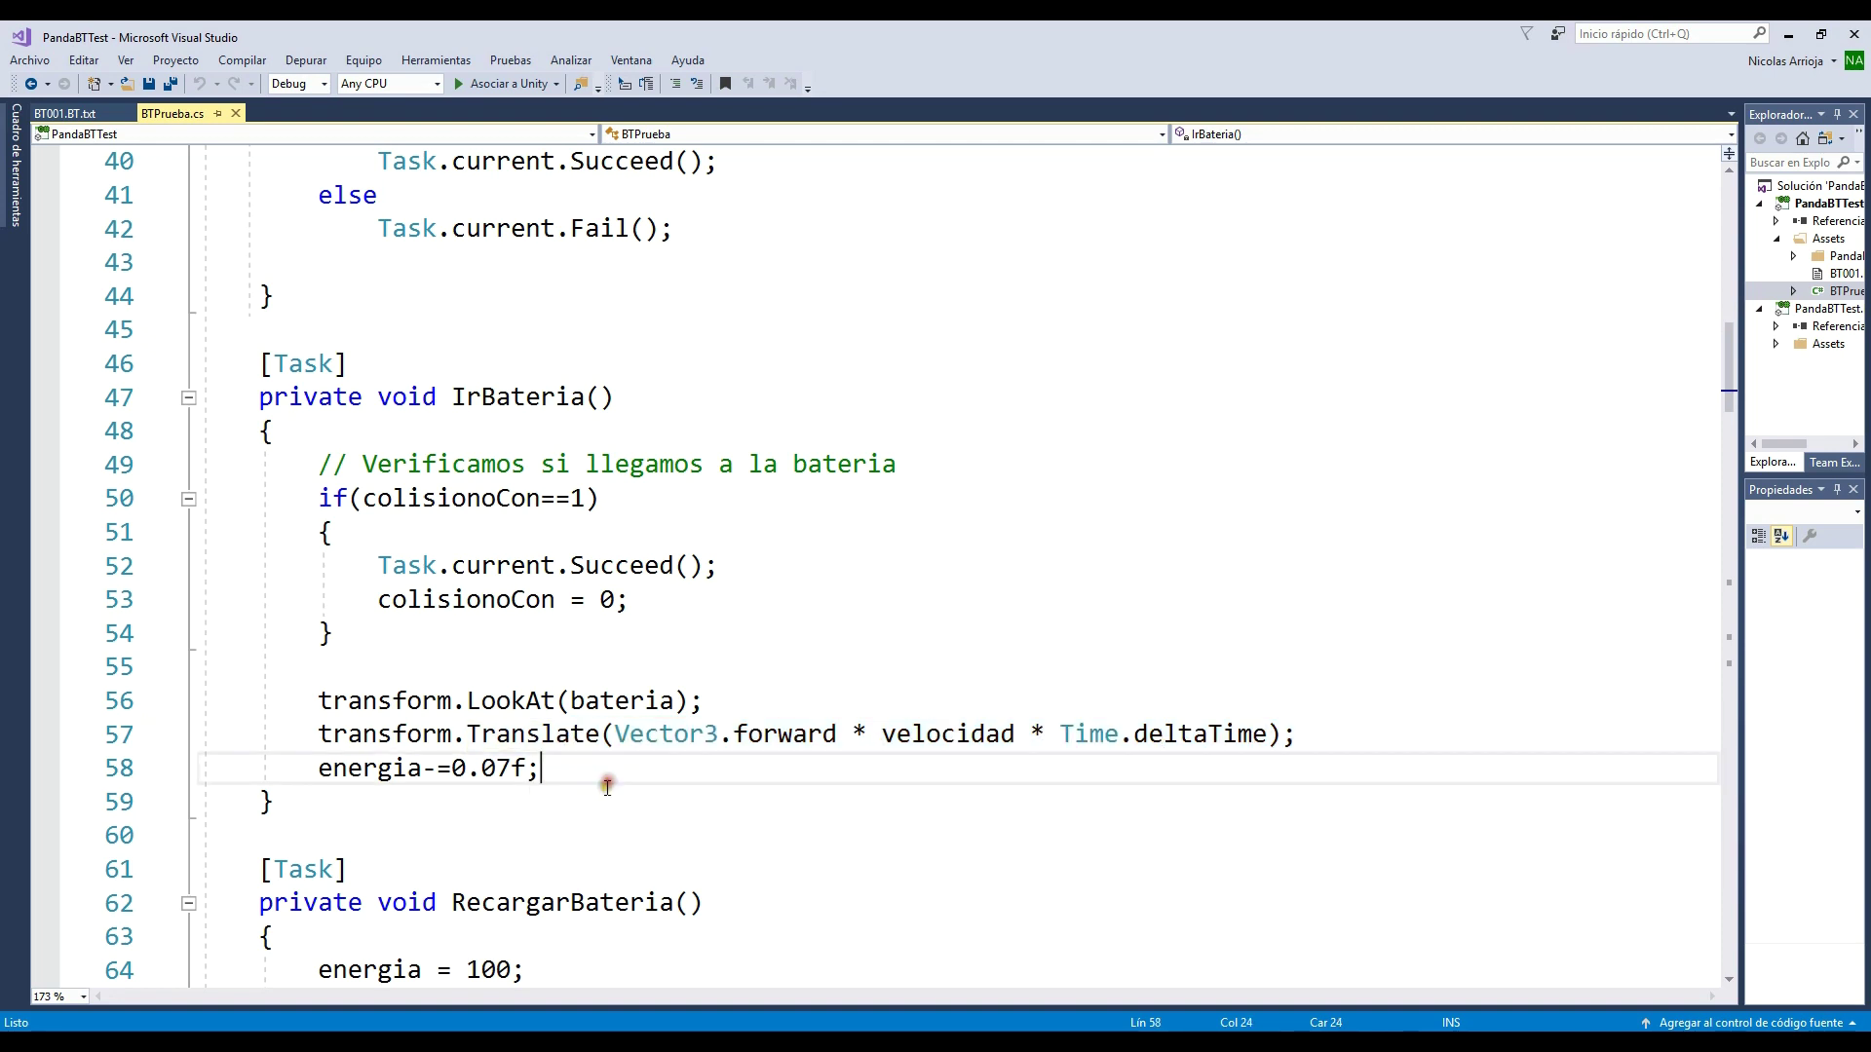
drag(548, 775, 318, 770)
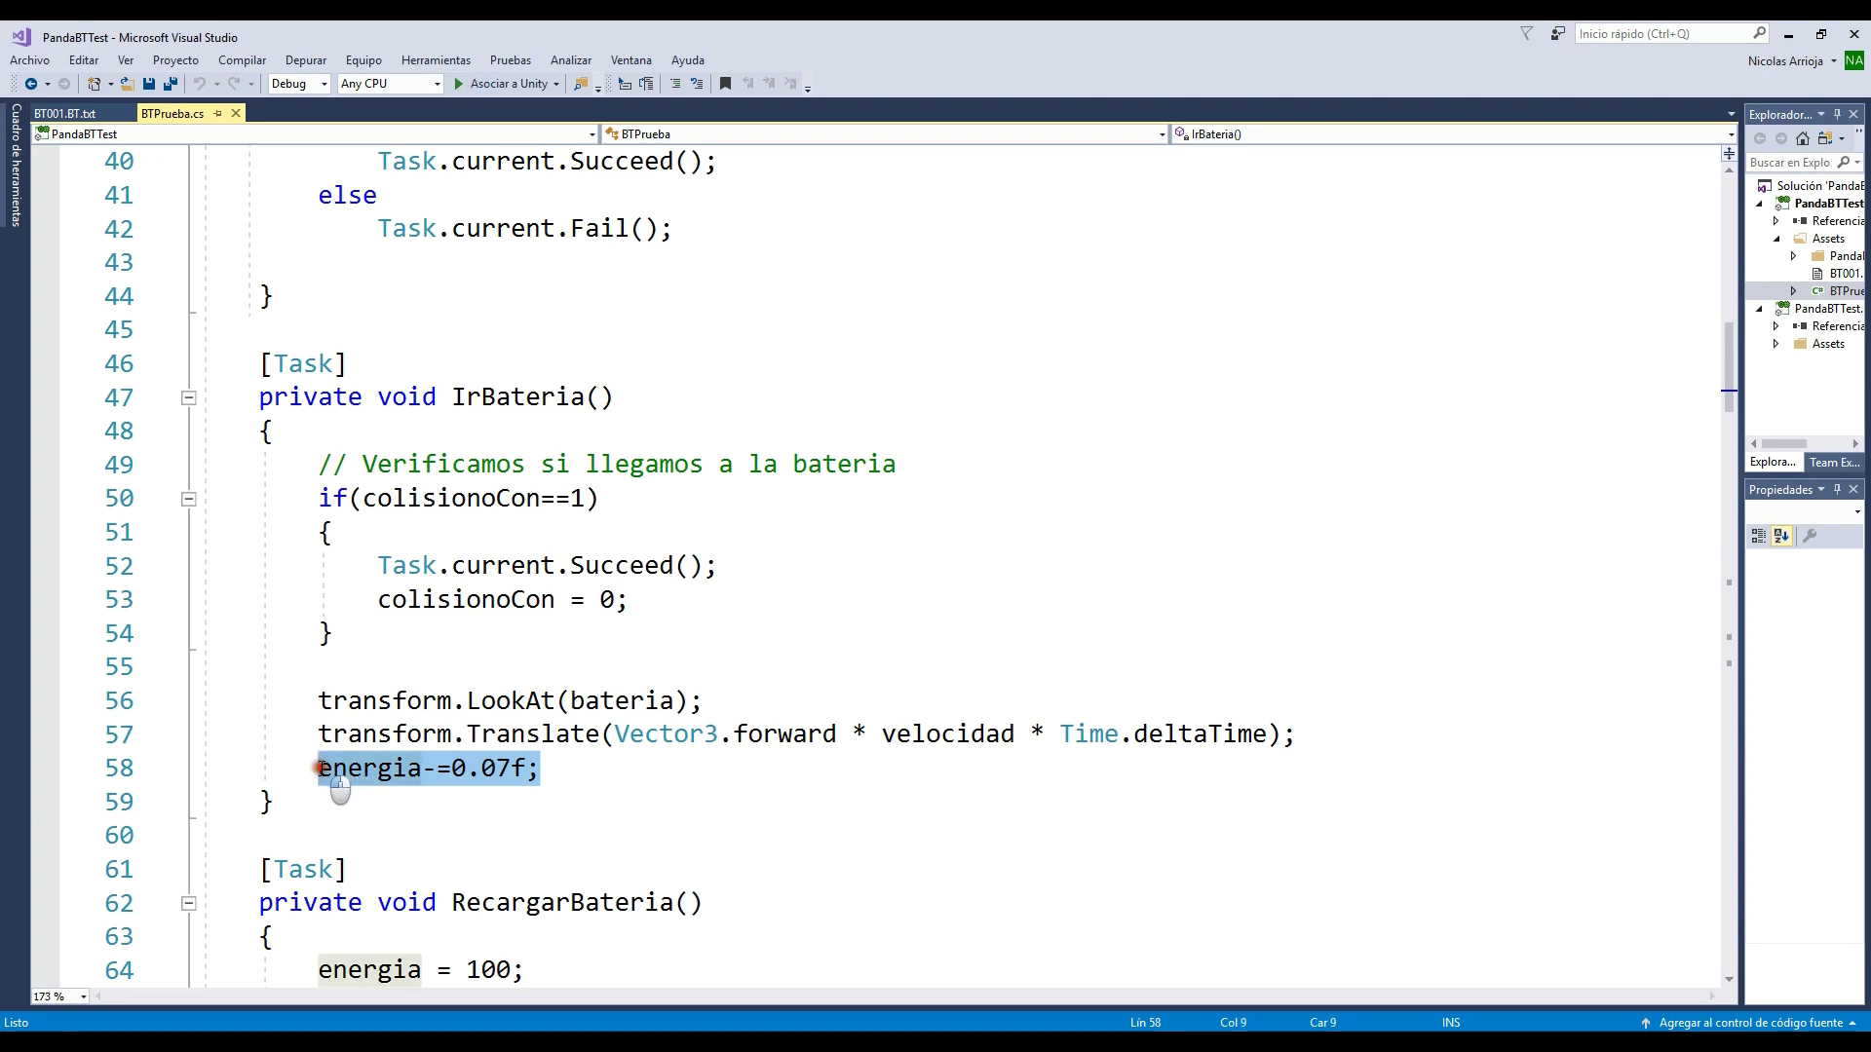
click(568, 776)
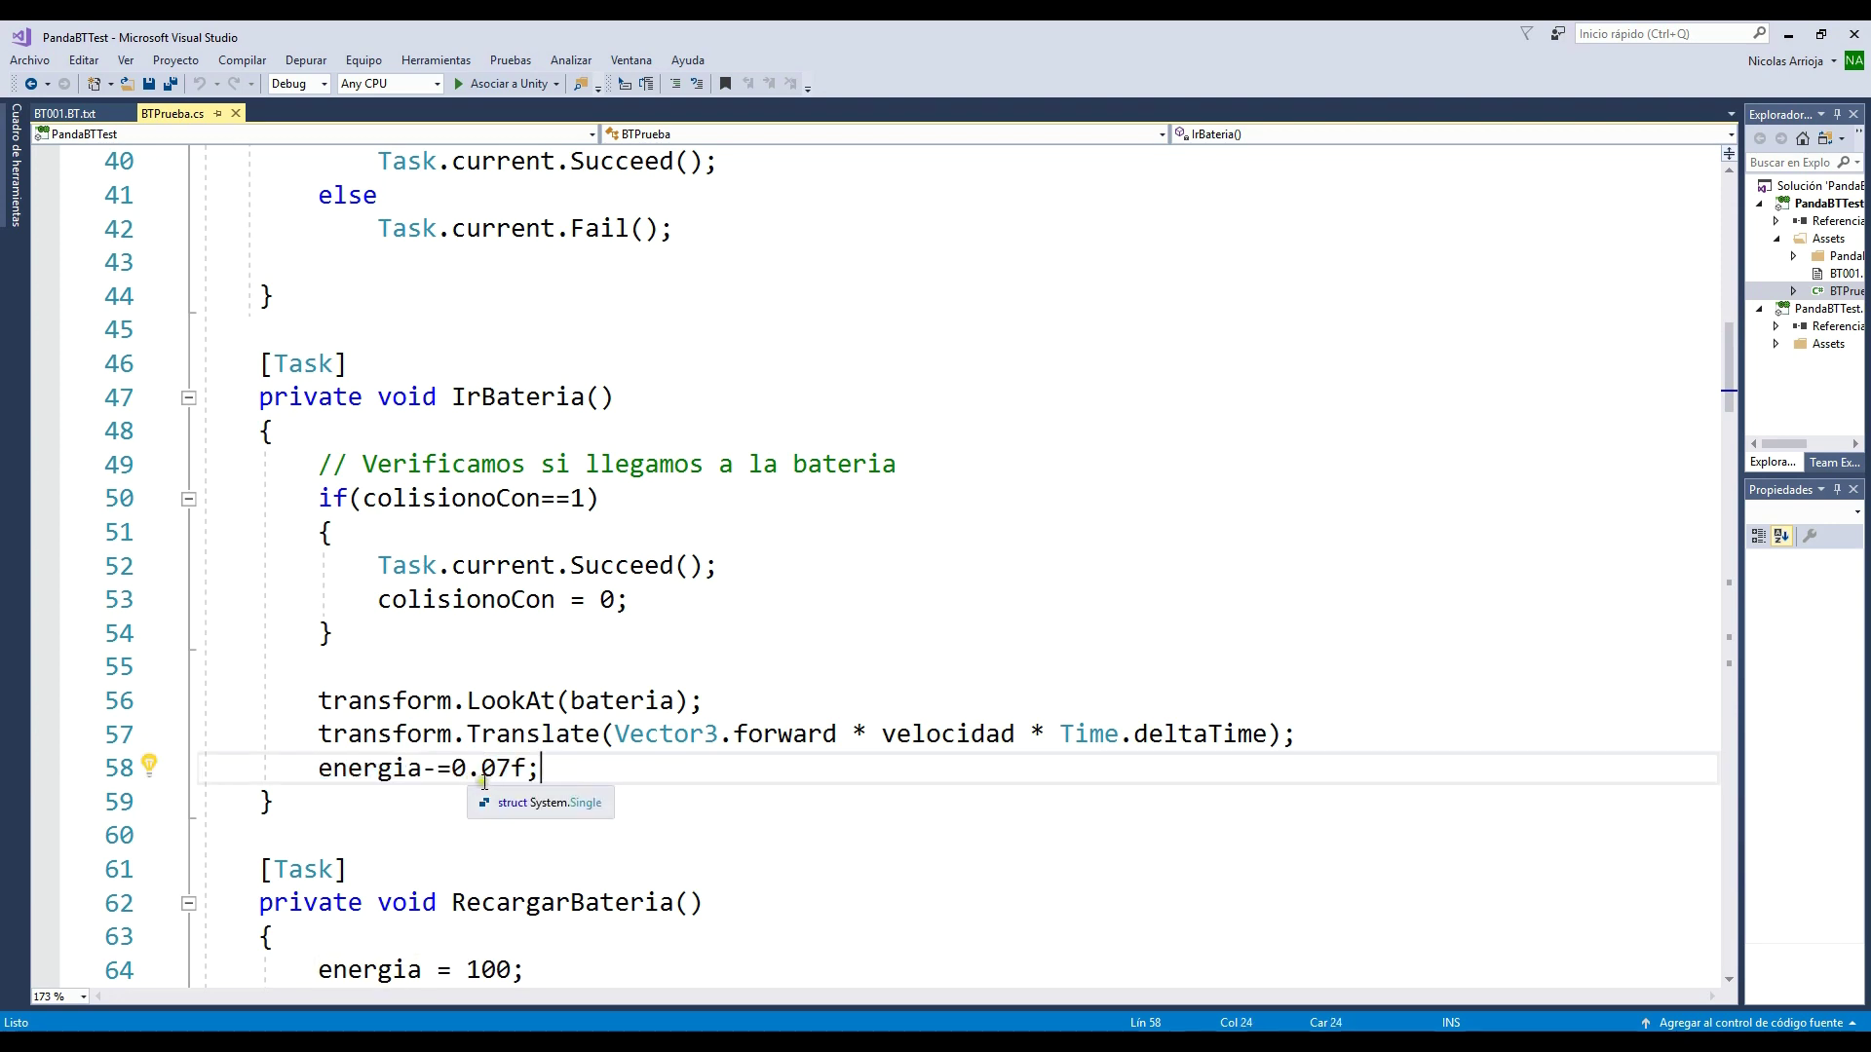
drag(542, 769, 319, 770)
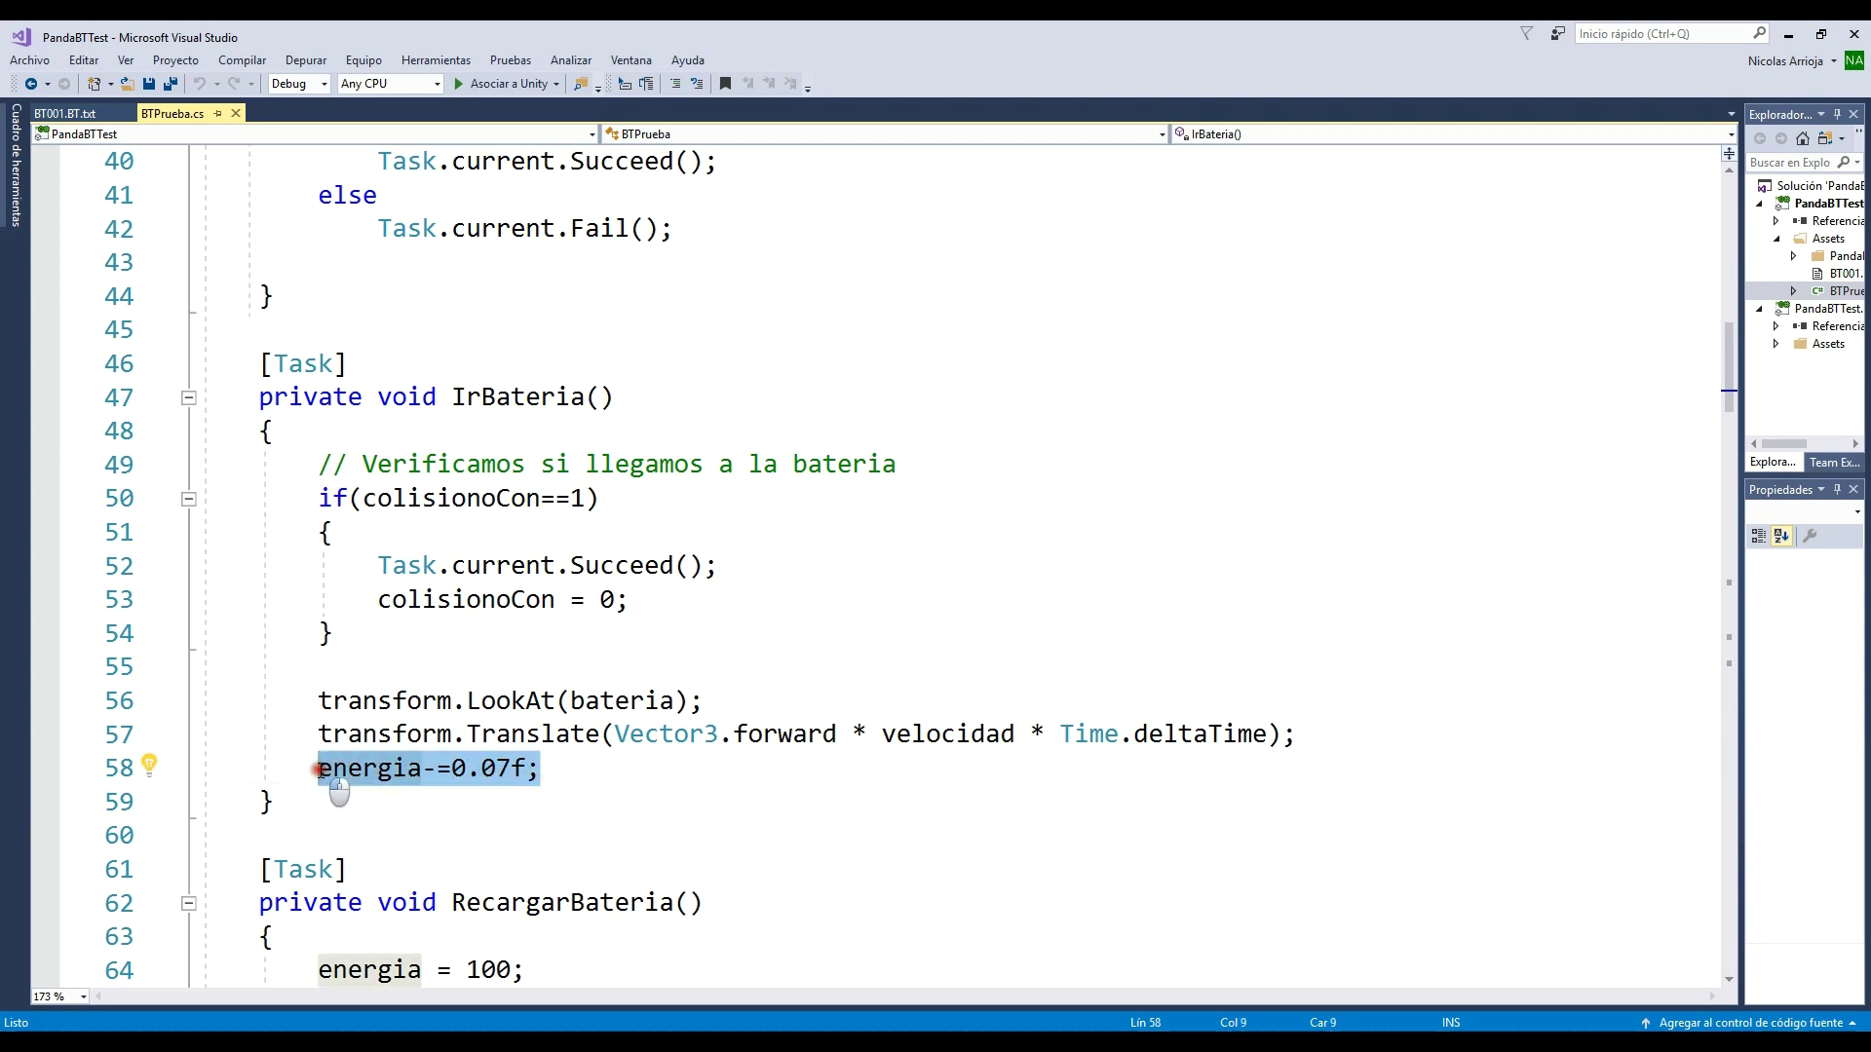
click(714, 786)
scroll(720, 787, down, 1)
scroll(720, 787, down, 1)
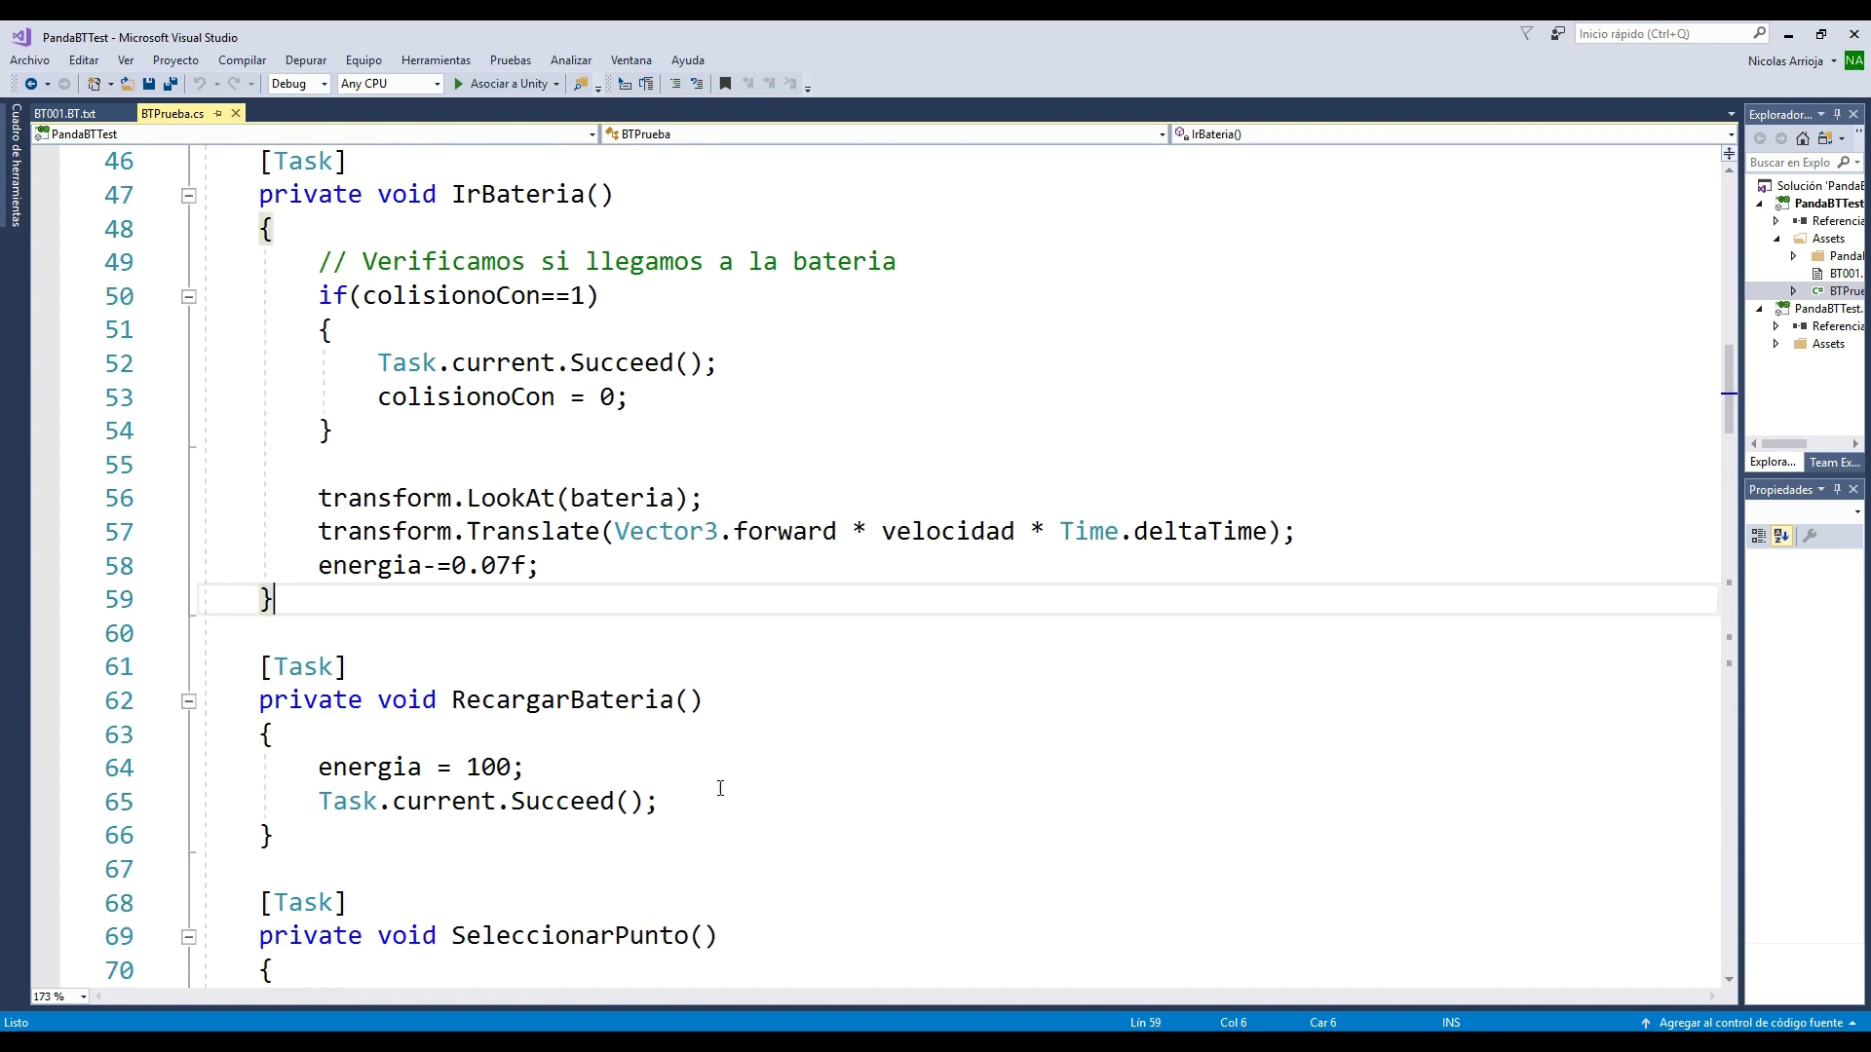
Point out RecargarBateria resetting energia to 100 and calling Task.current.Succeed().
double_click(585, 700)
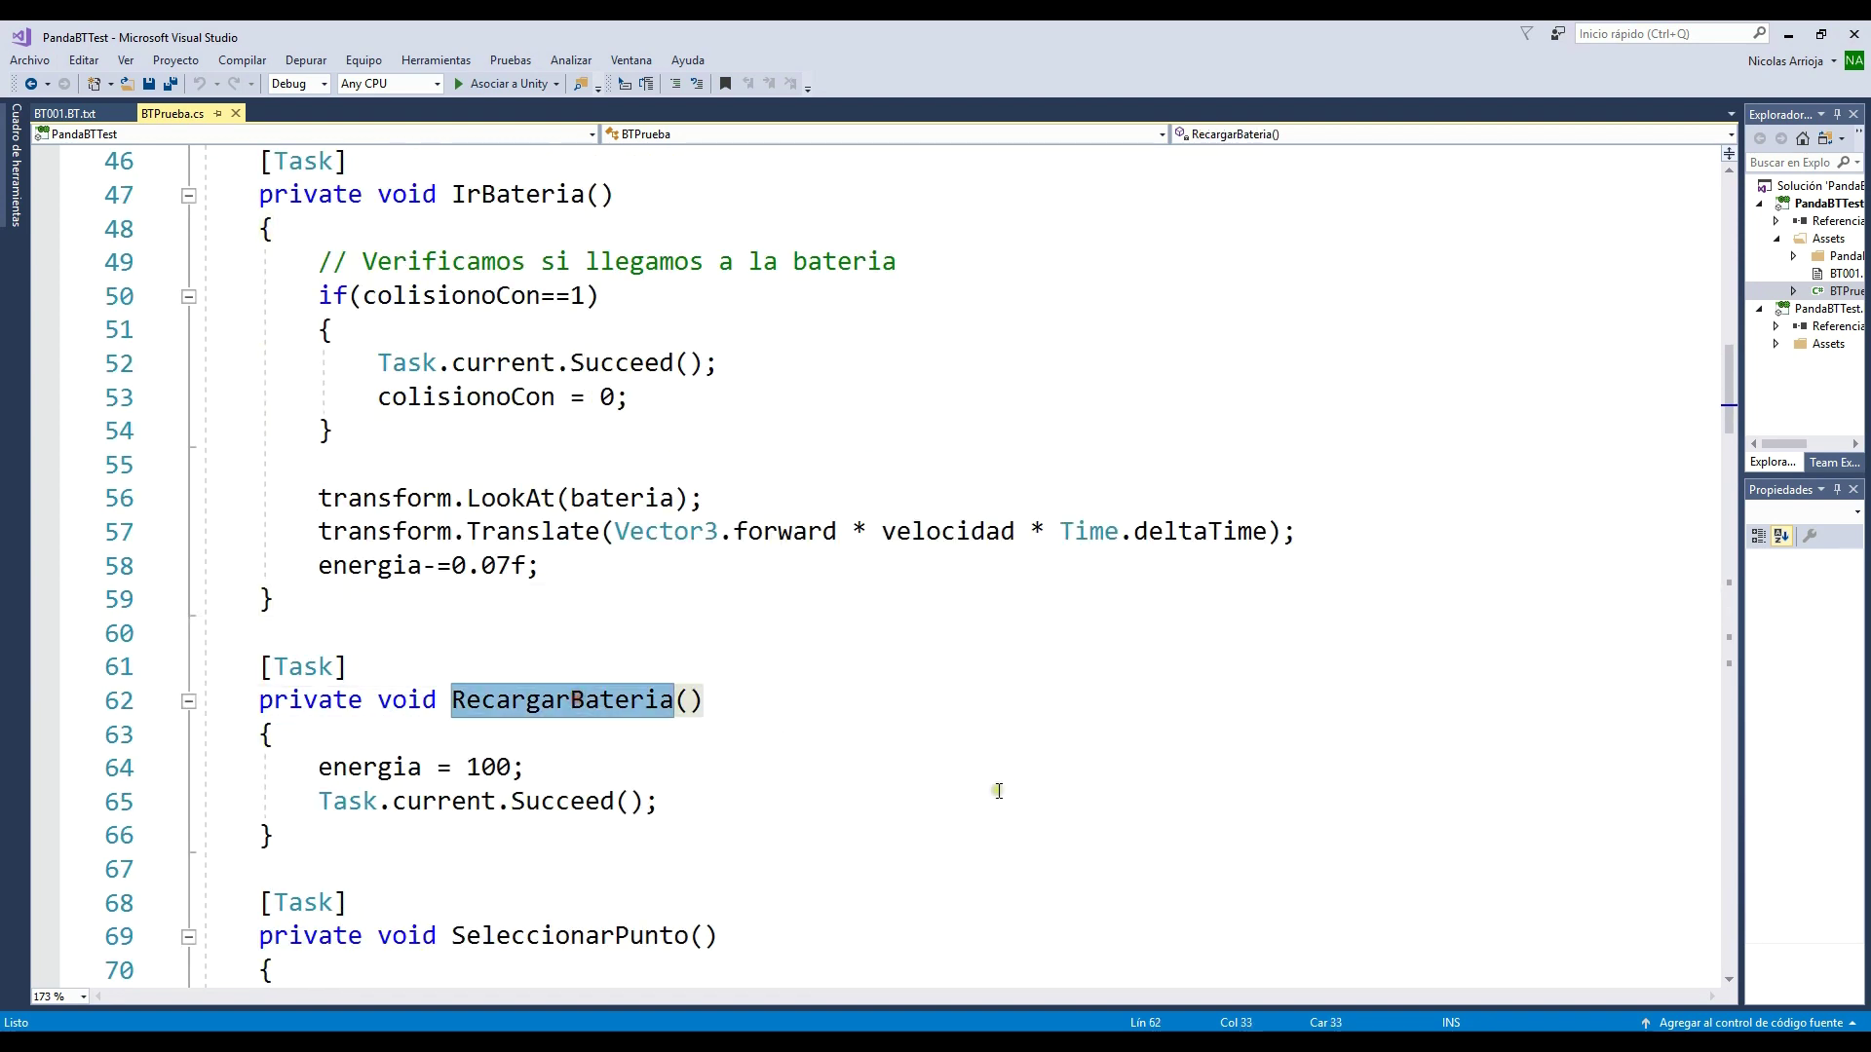
drag(319, 766, 533, 764)
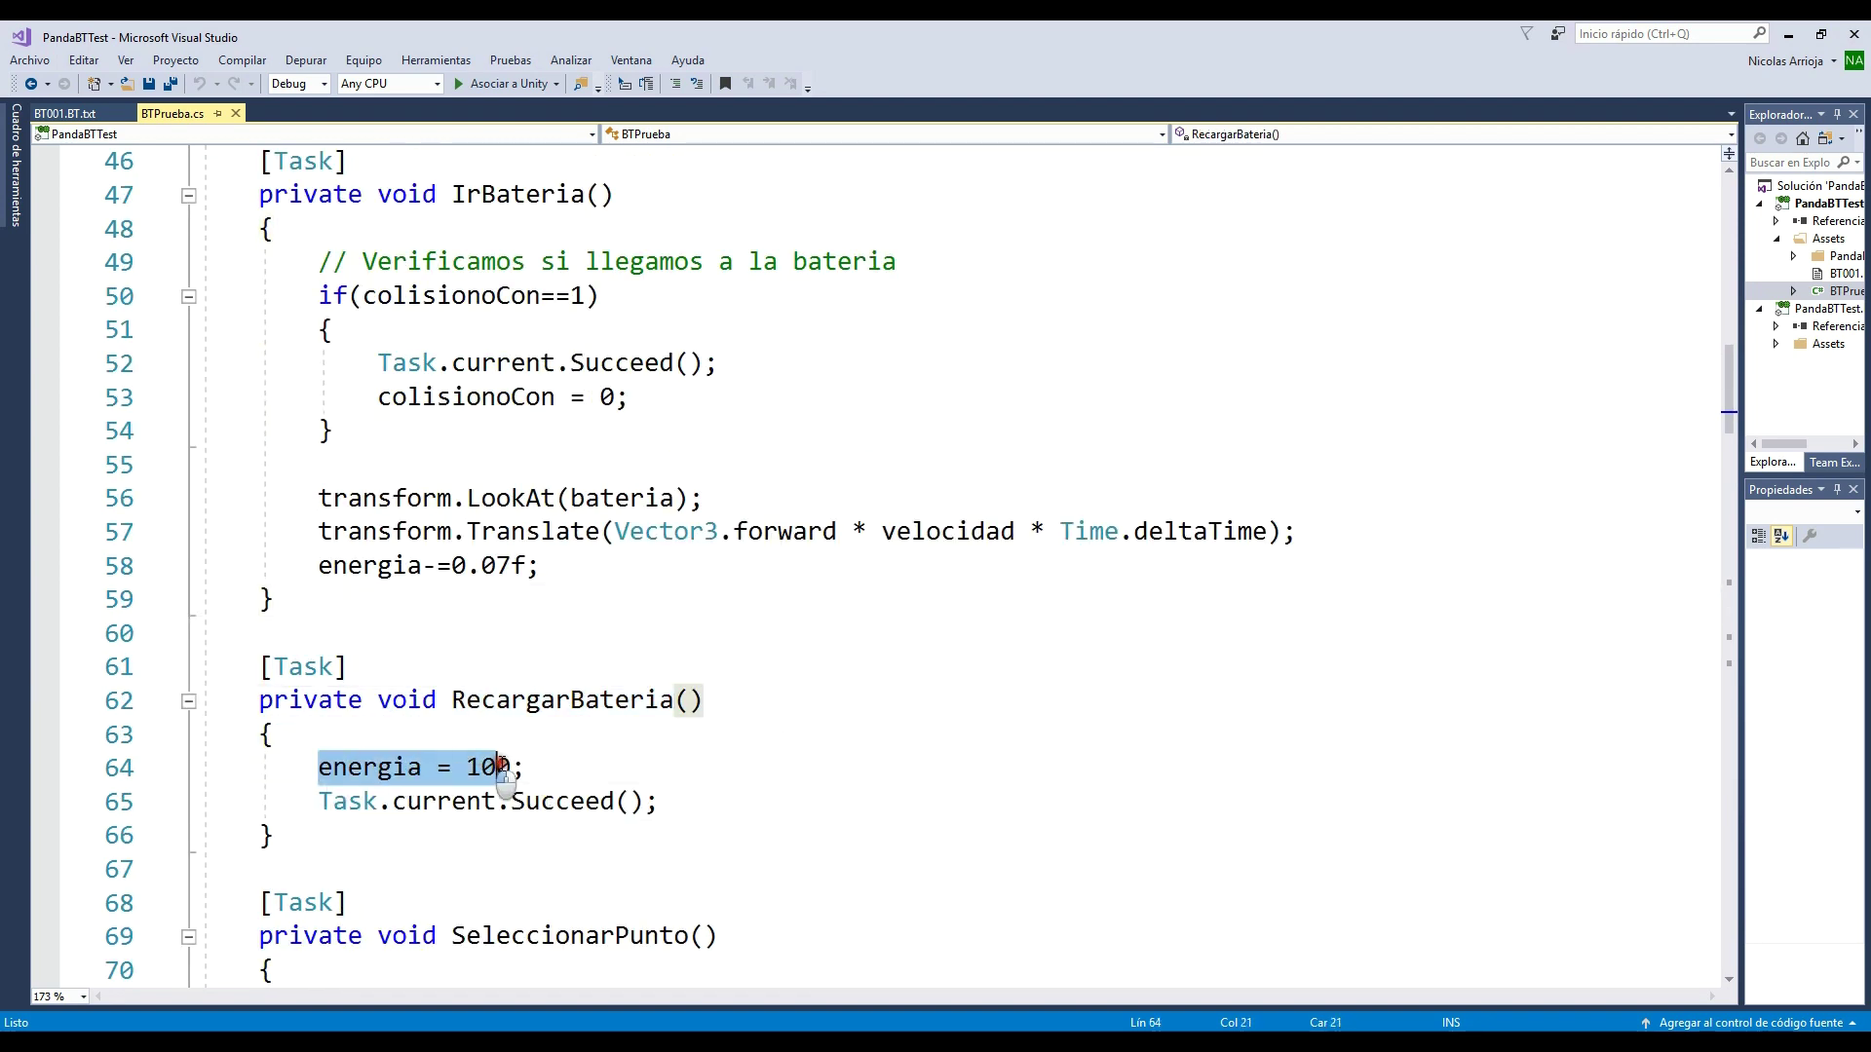
click(534, 766)
click(674, 802)
drag(674, 801, 321, 802)
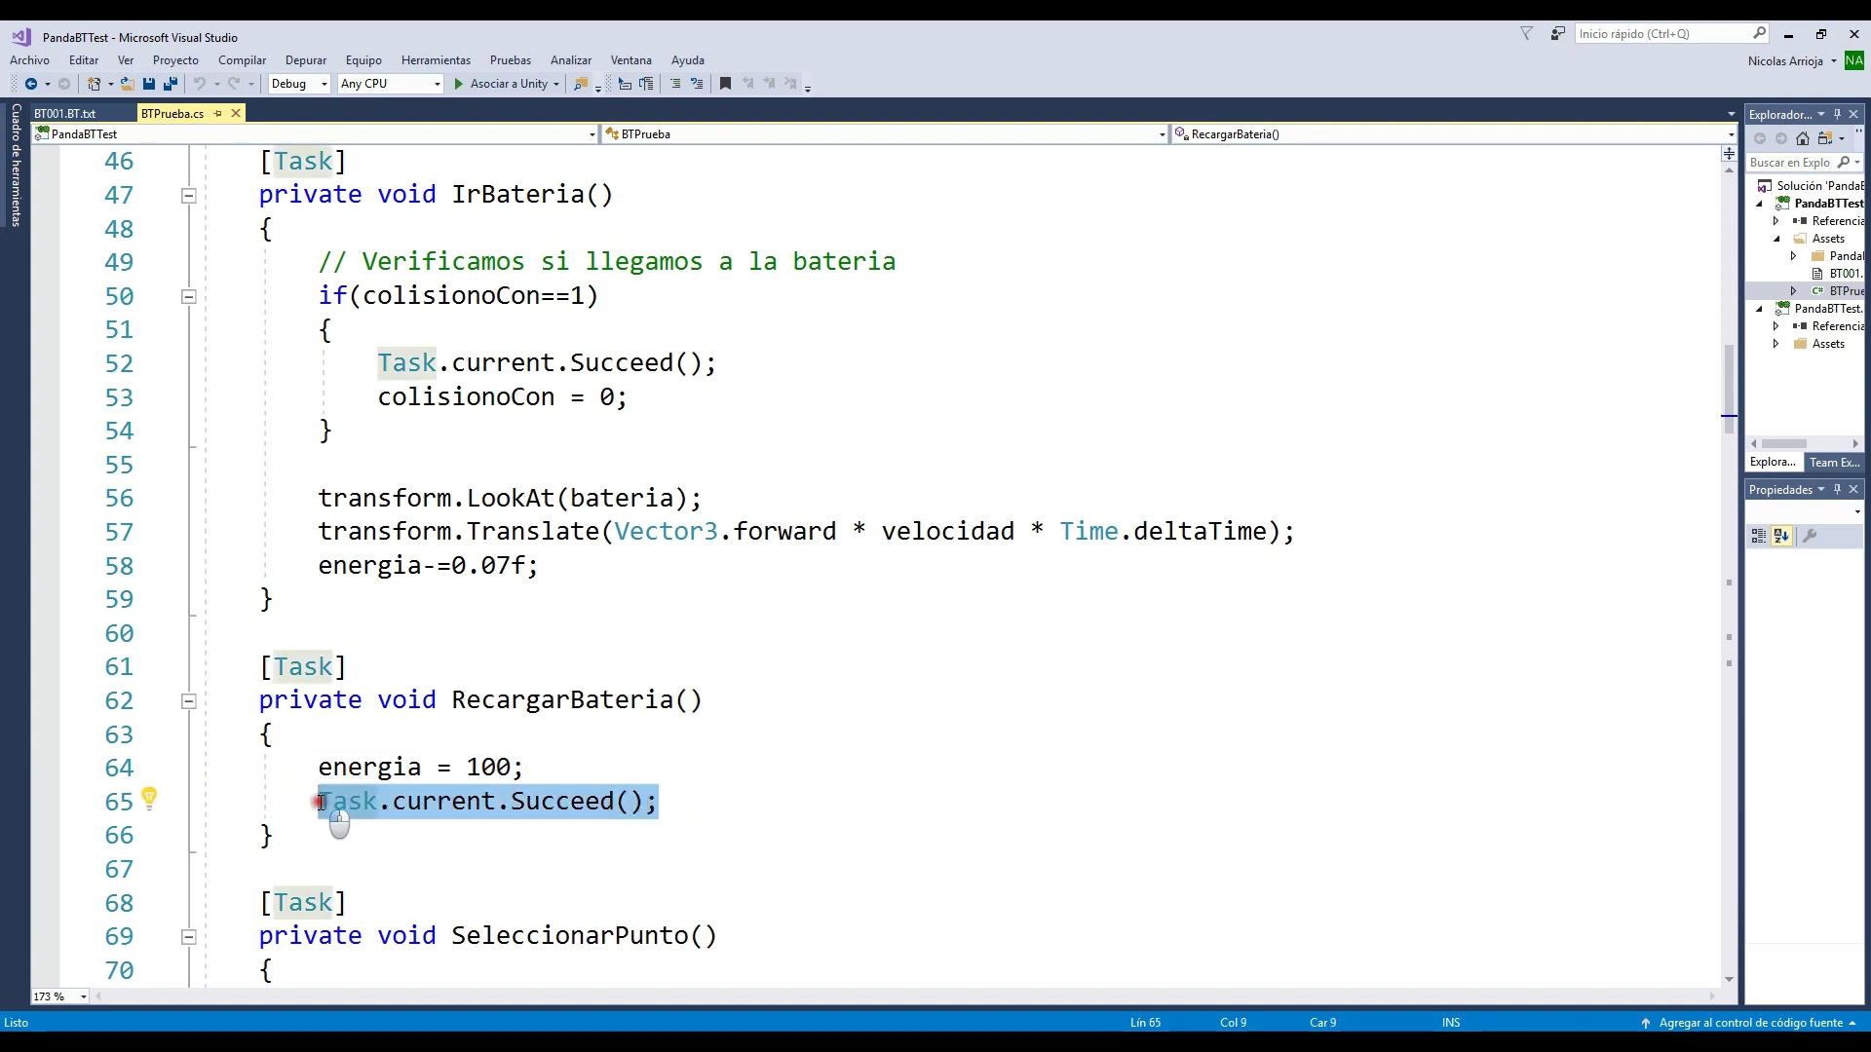
click(791, 773)
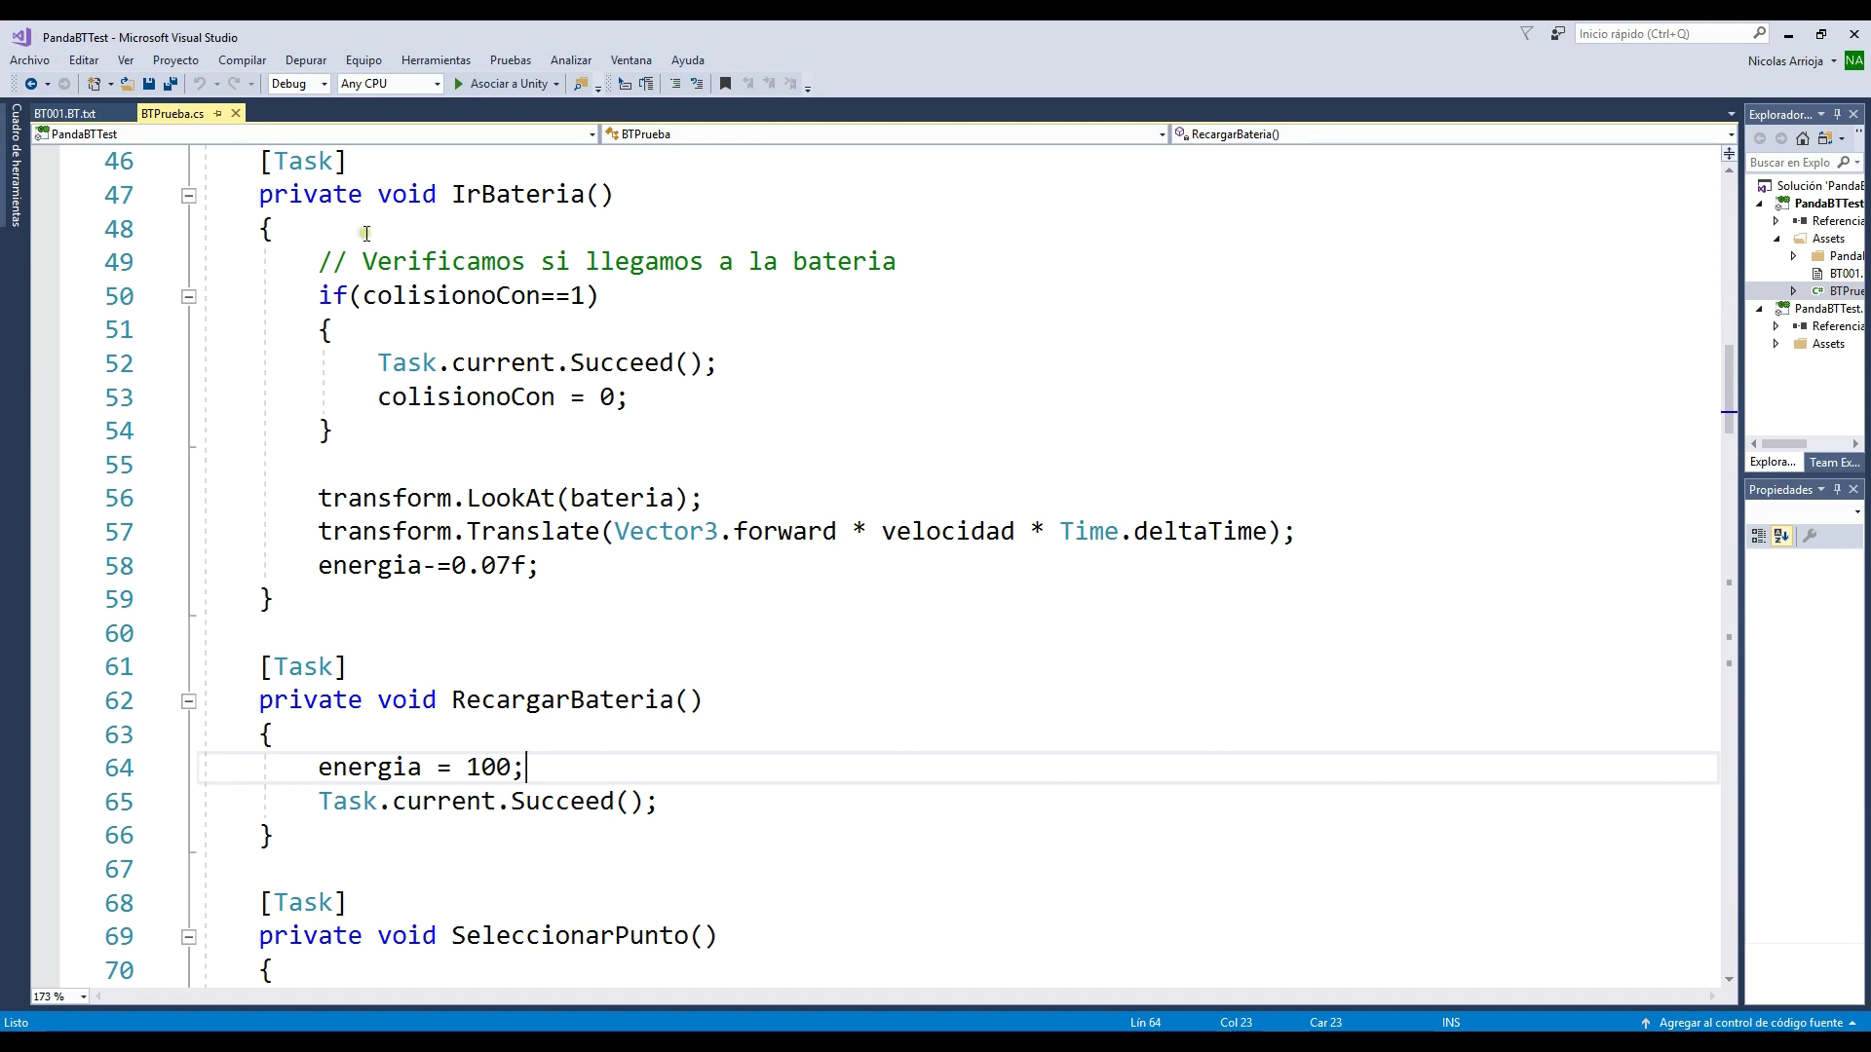
Show the recharge and patrol sequences in BT001.BT.txt, then return to BTPrueba.cs.
click(69, 114)
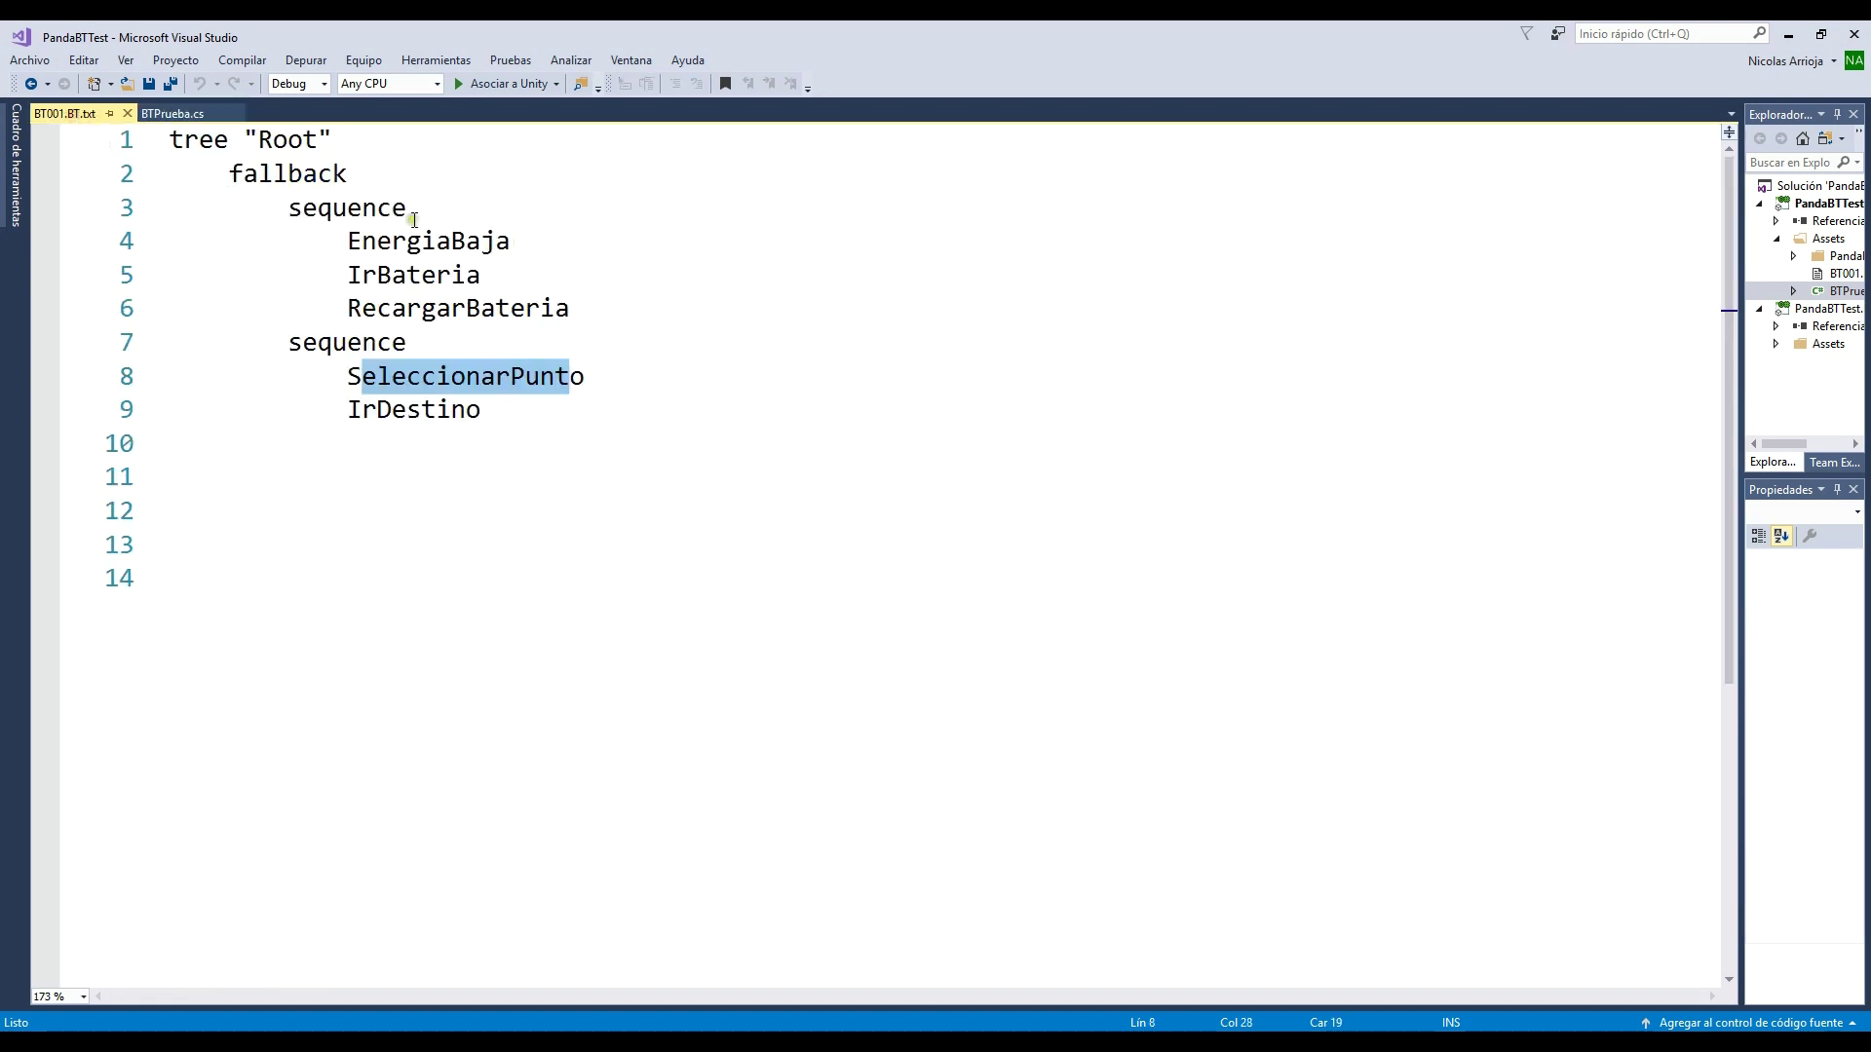
drag(288, 206, 583, 313)
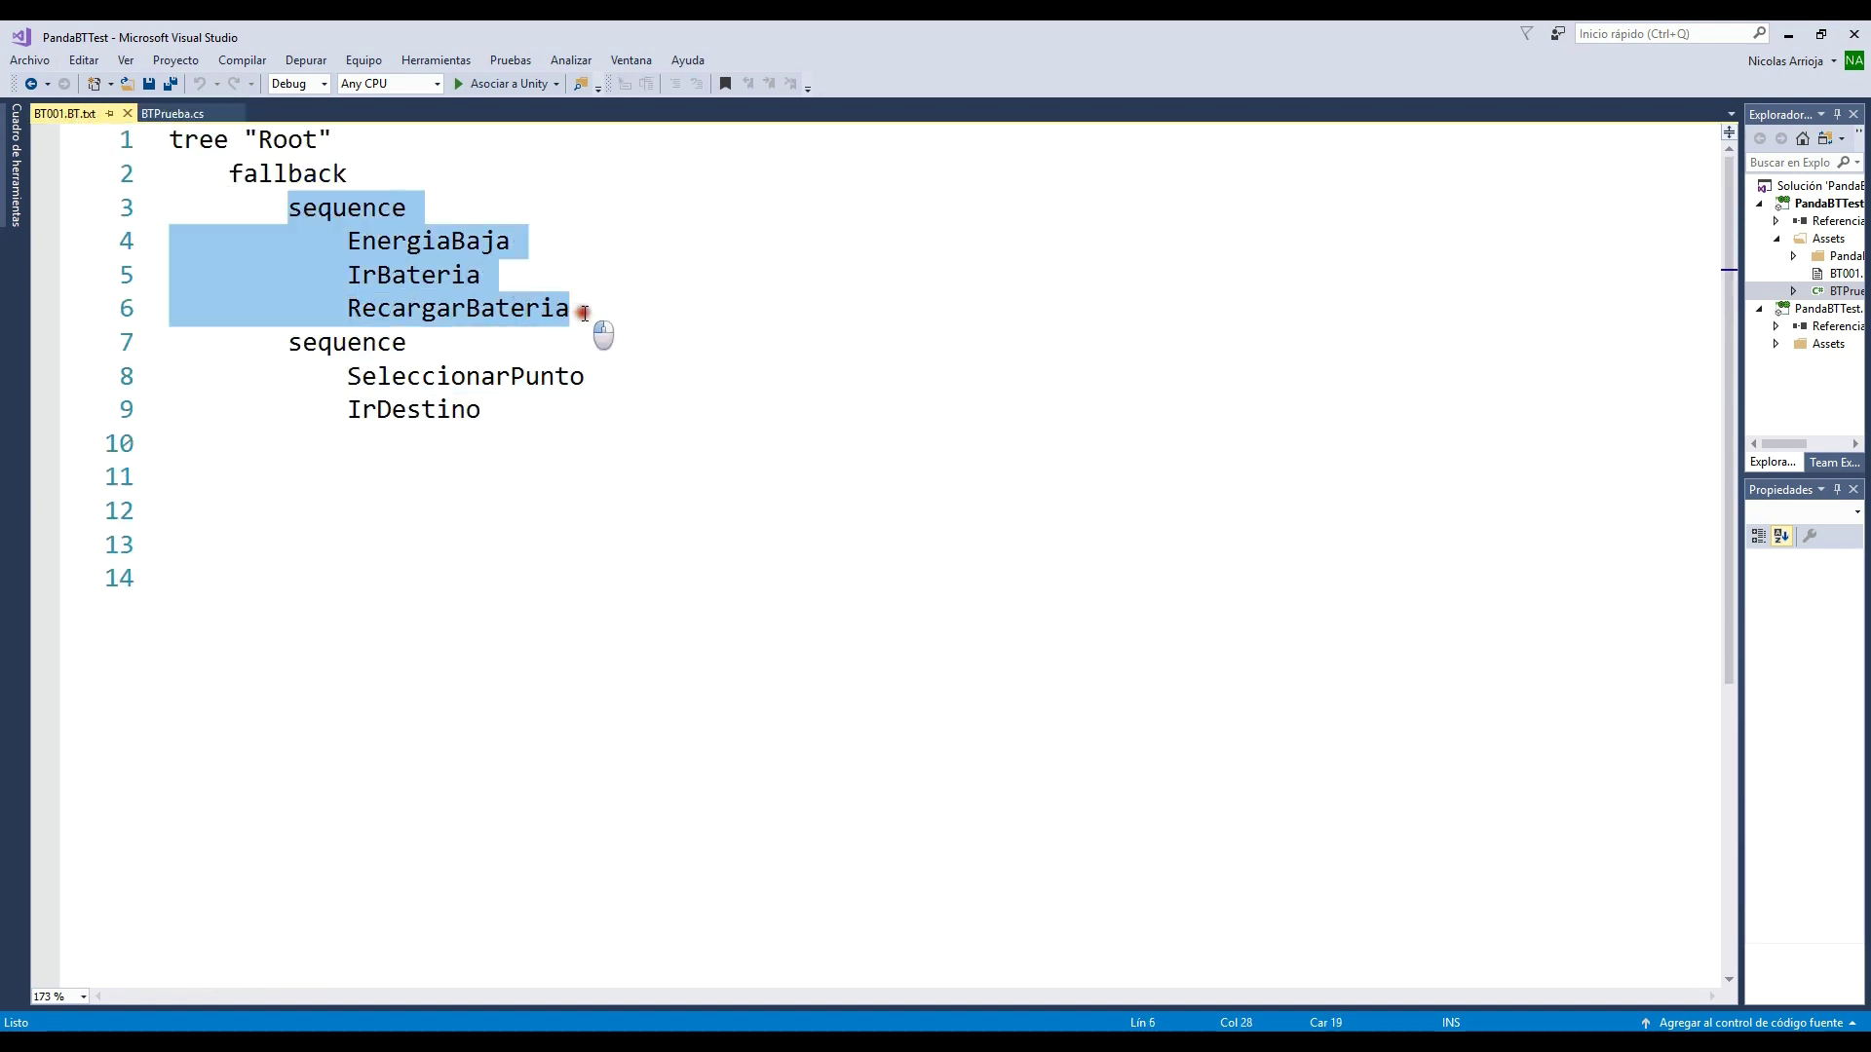
drag(287, 342, 526, 409)
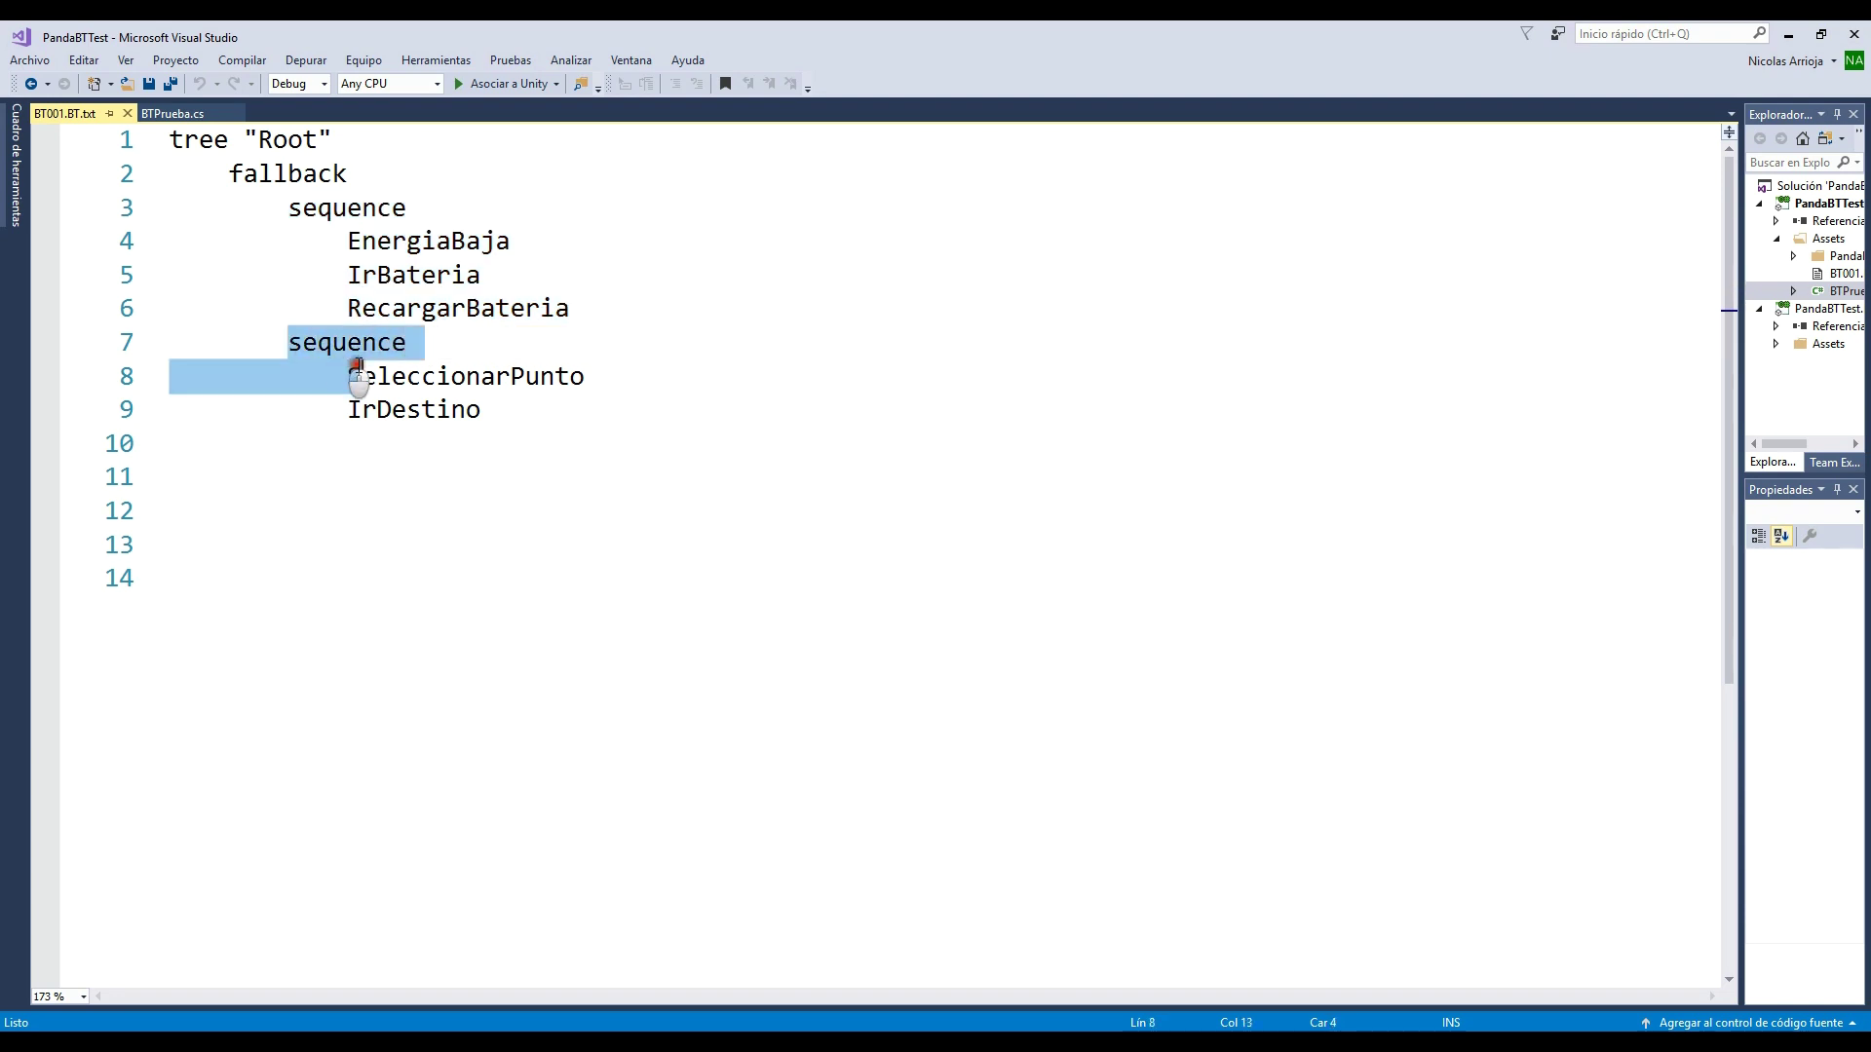
click(166, 114)
scroll(884, 661, down, 1)
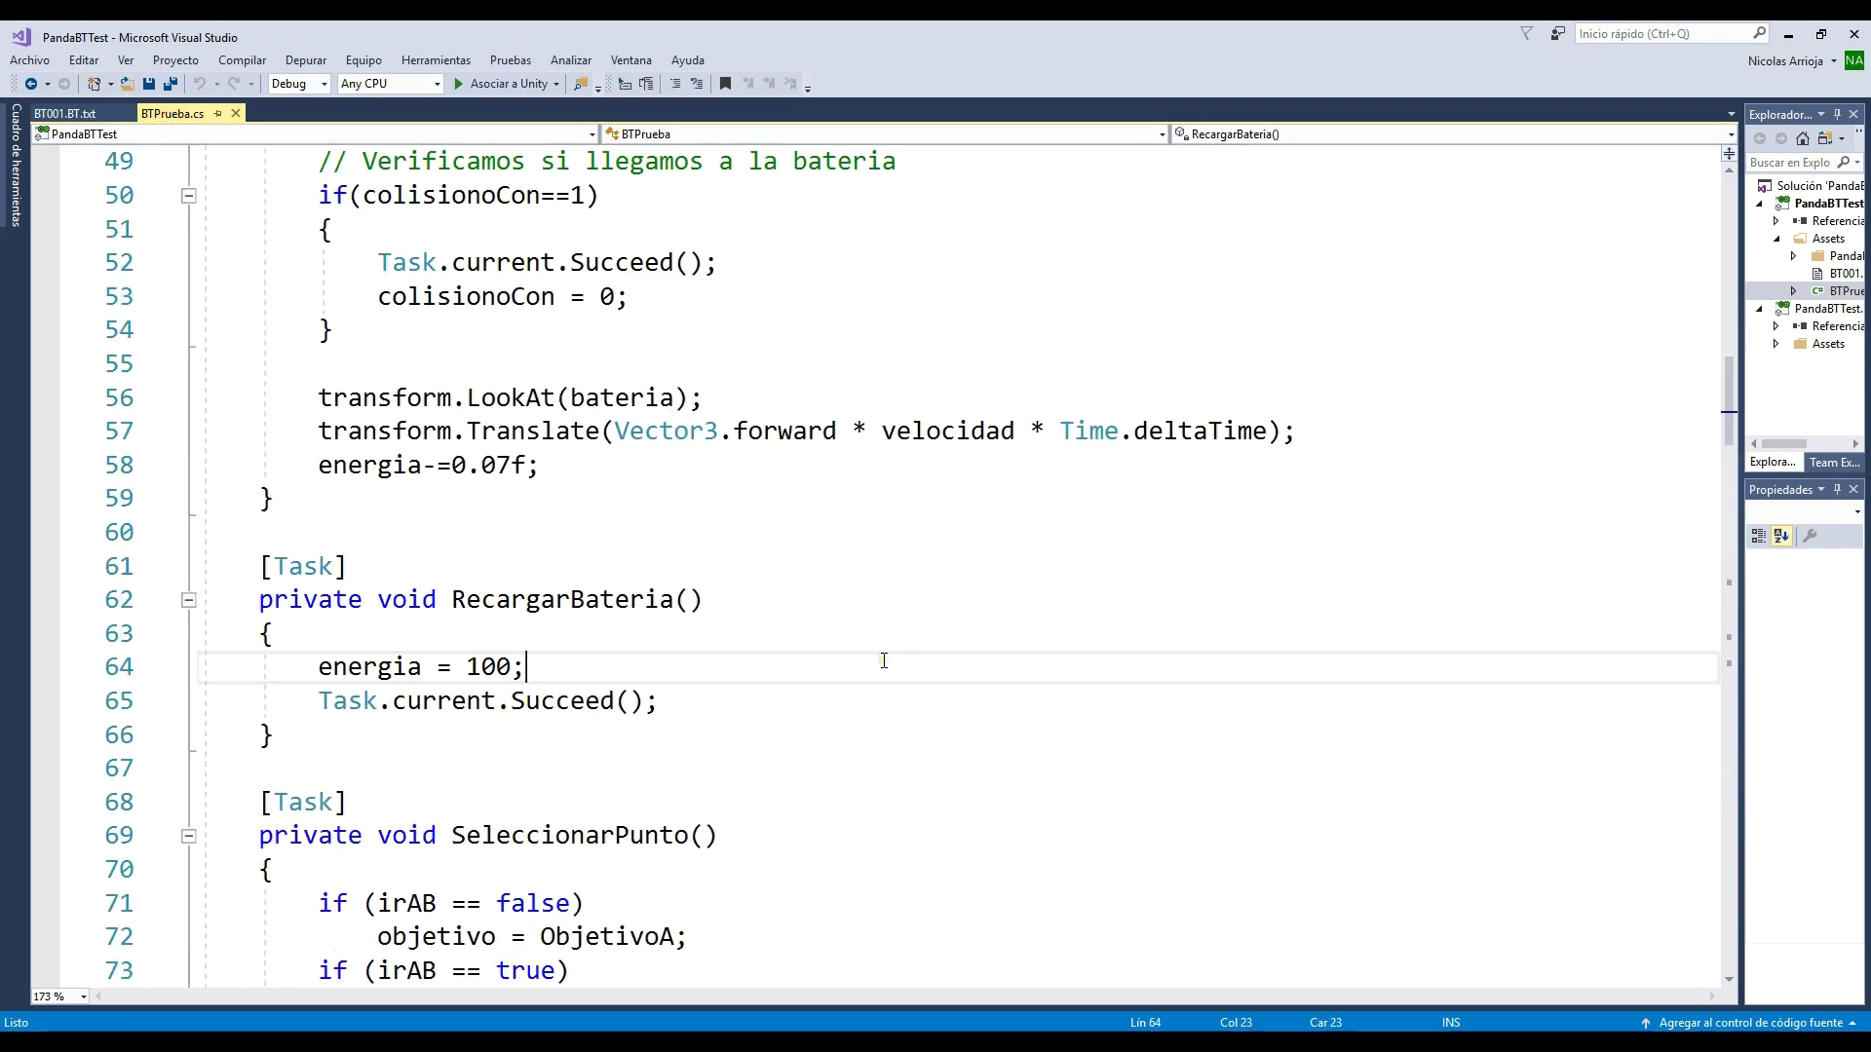
scroll(884, 660, down, 2)
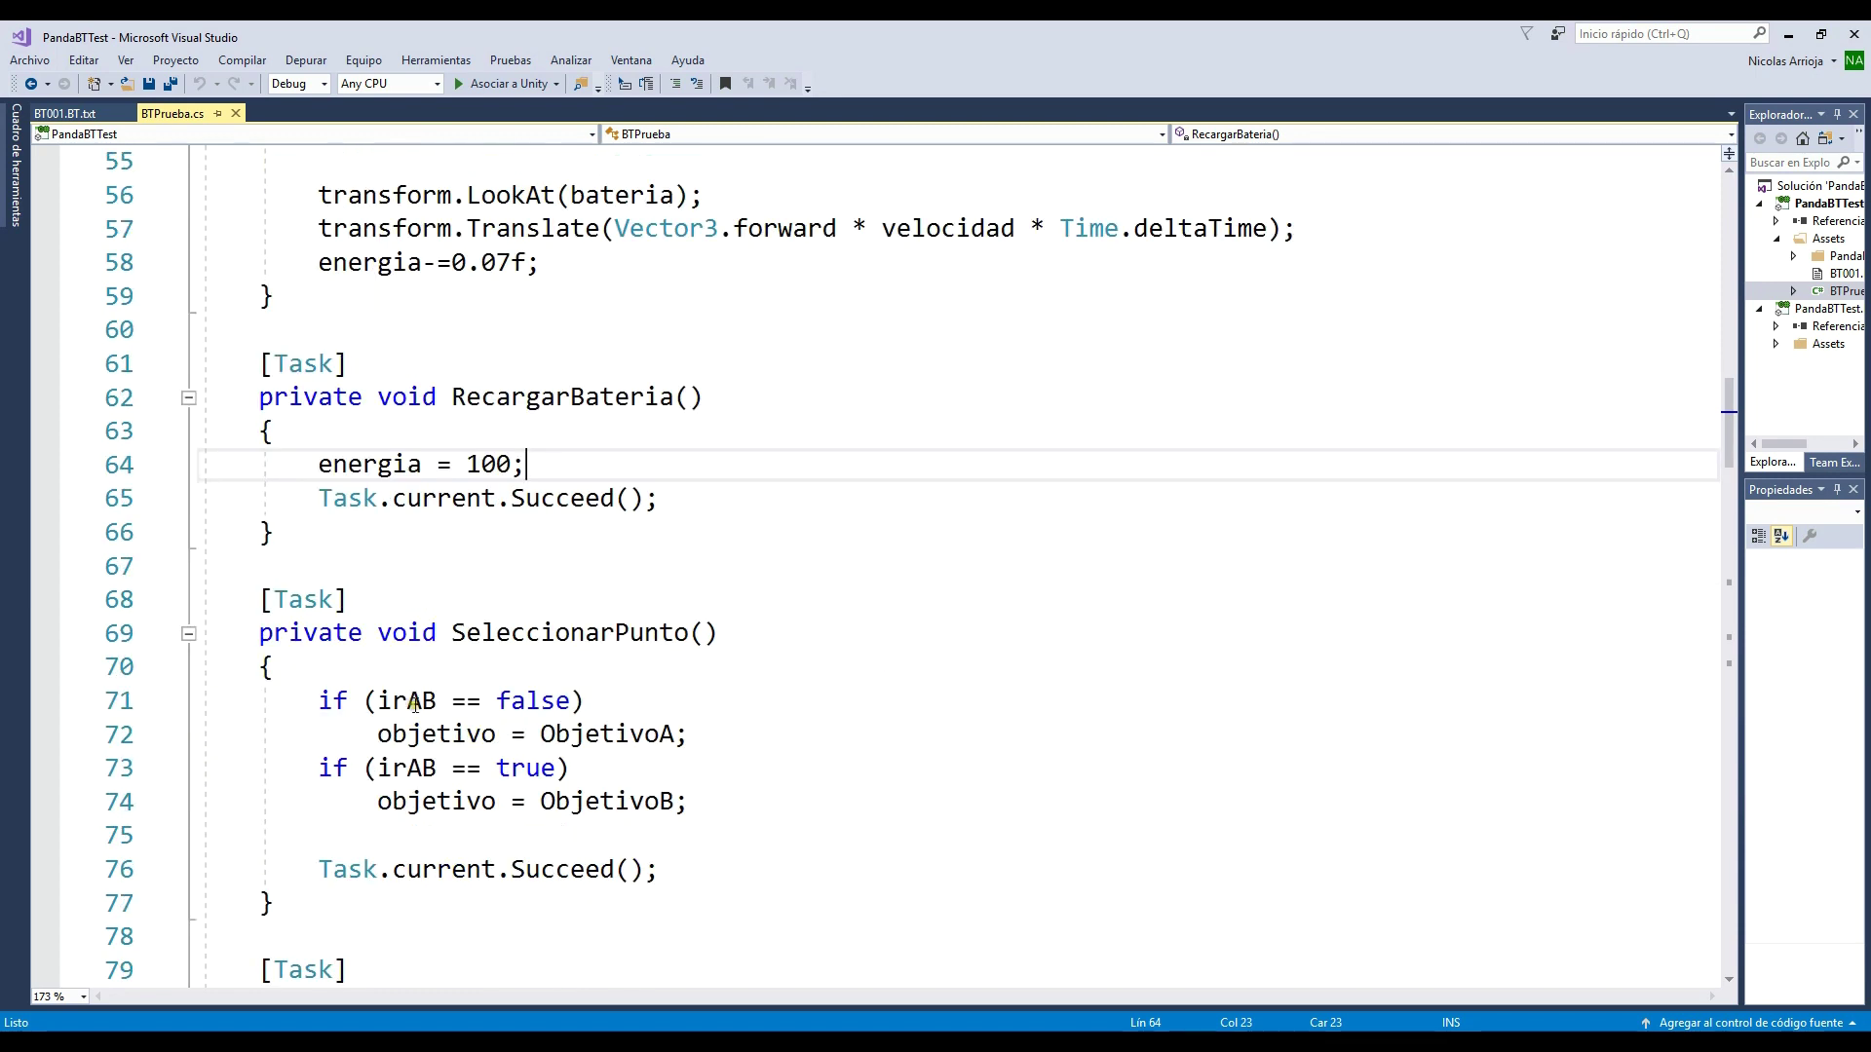
drag(253, 598, 434, 899)
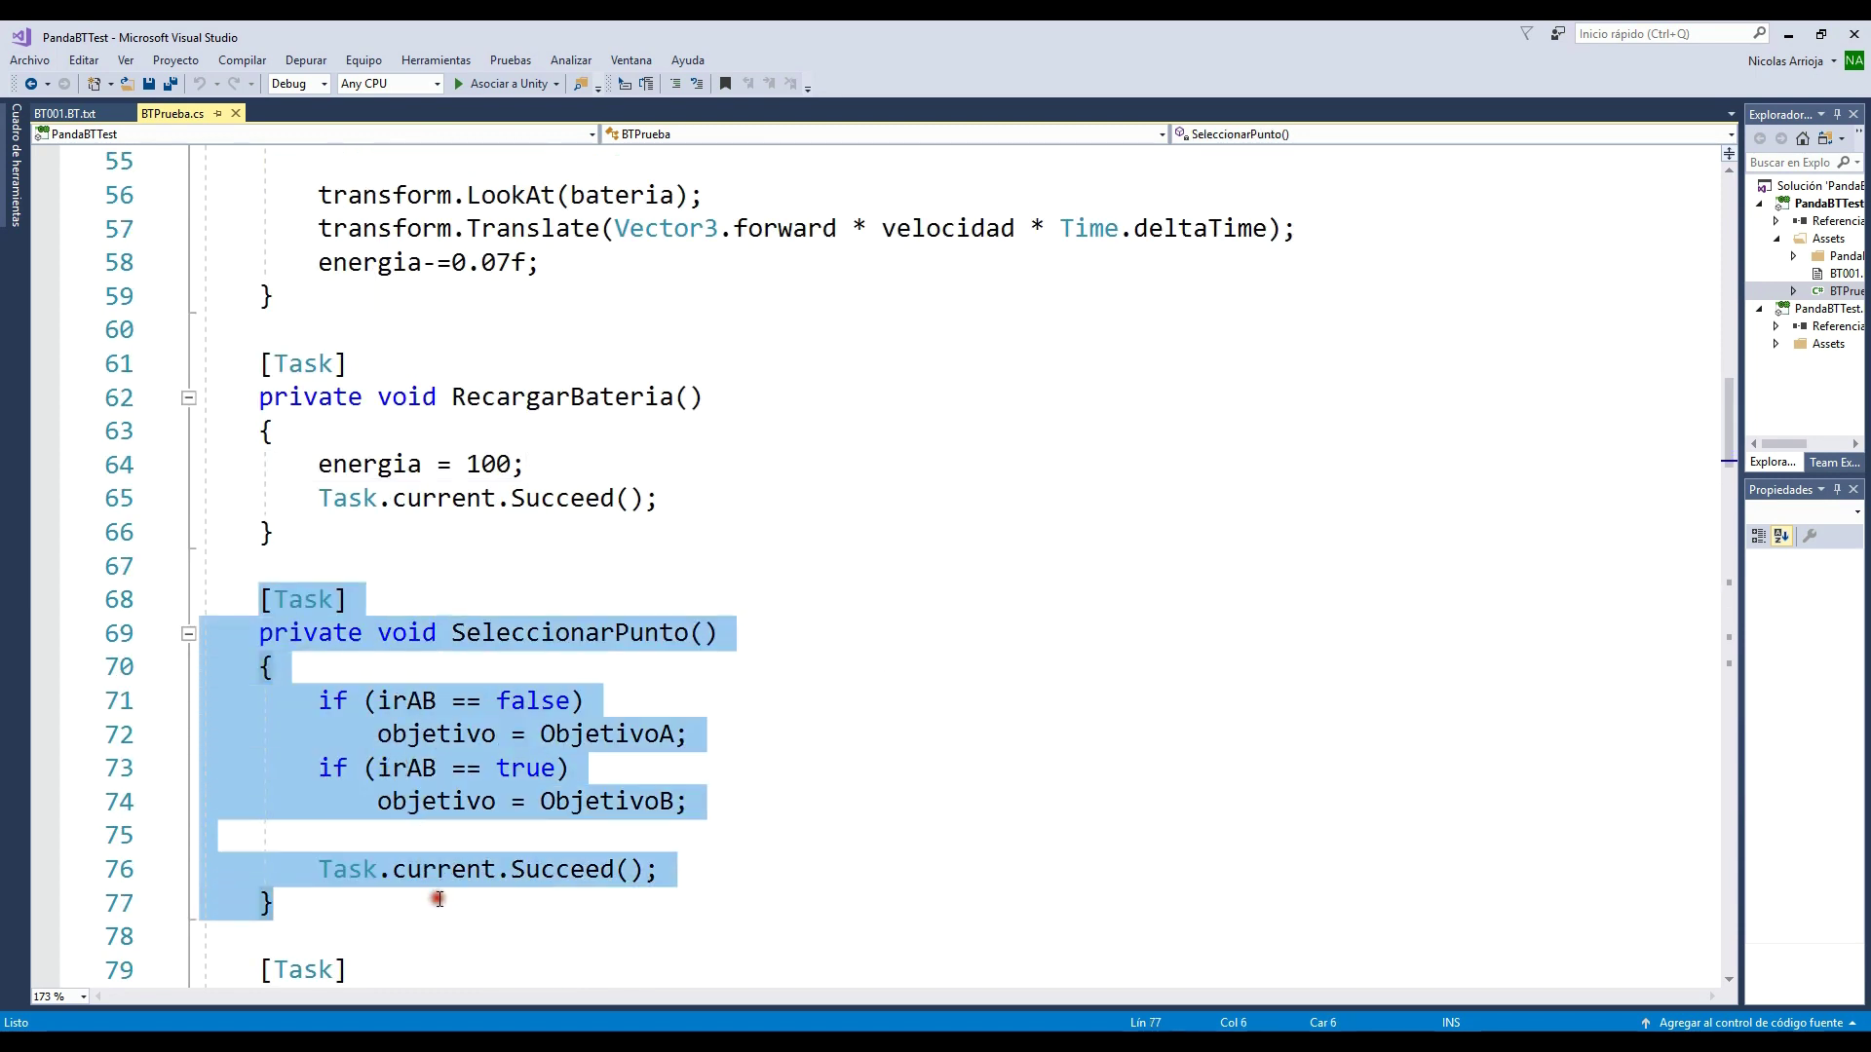
click(774, 702)
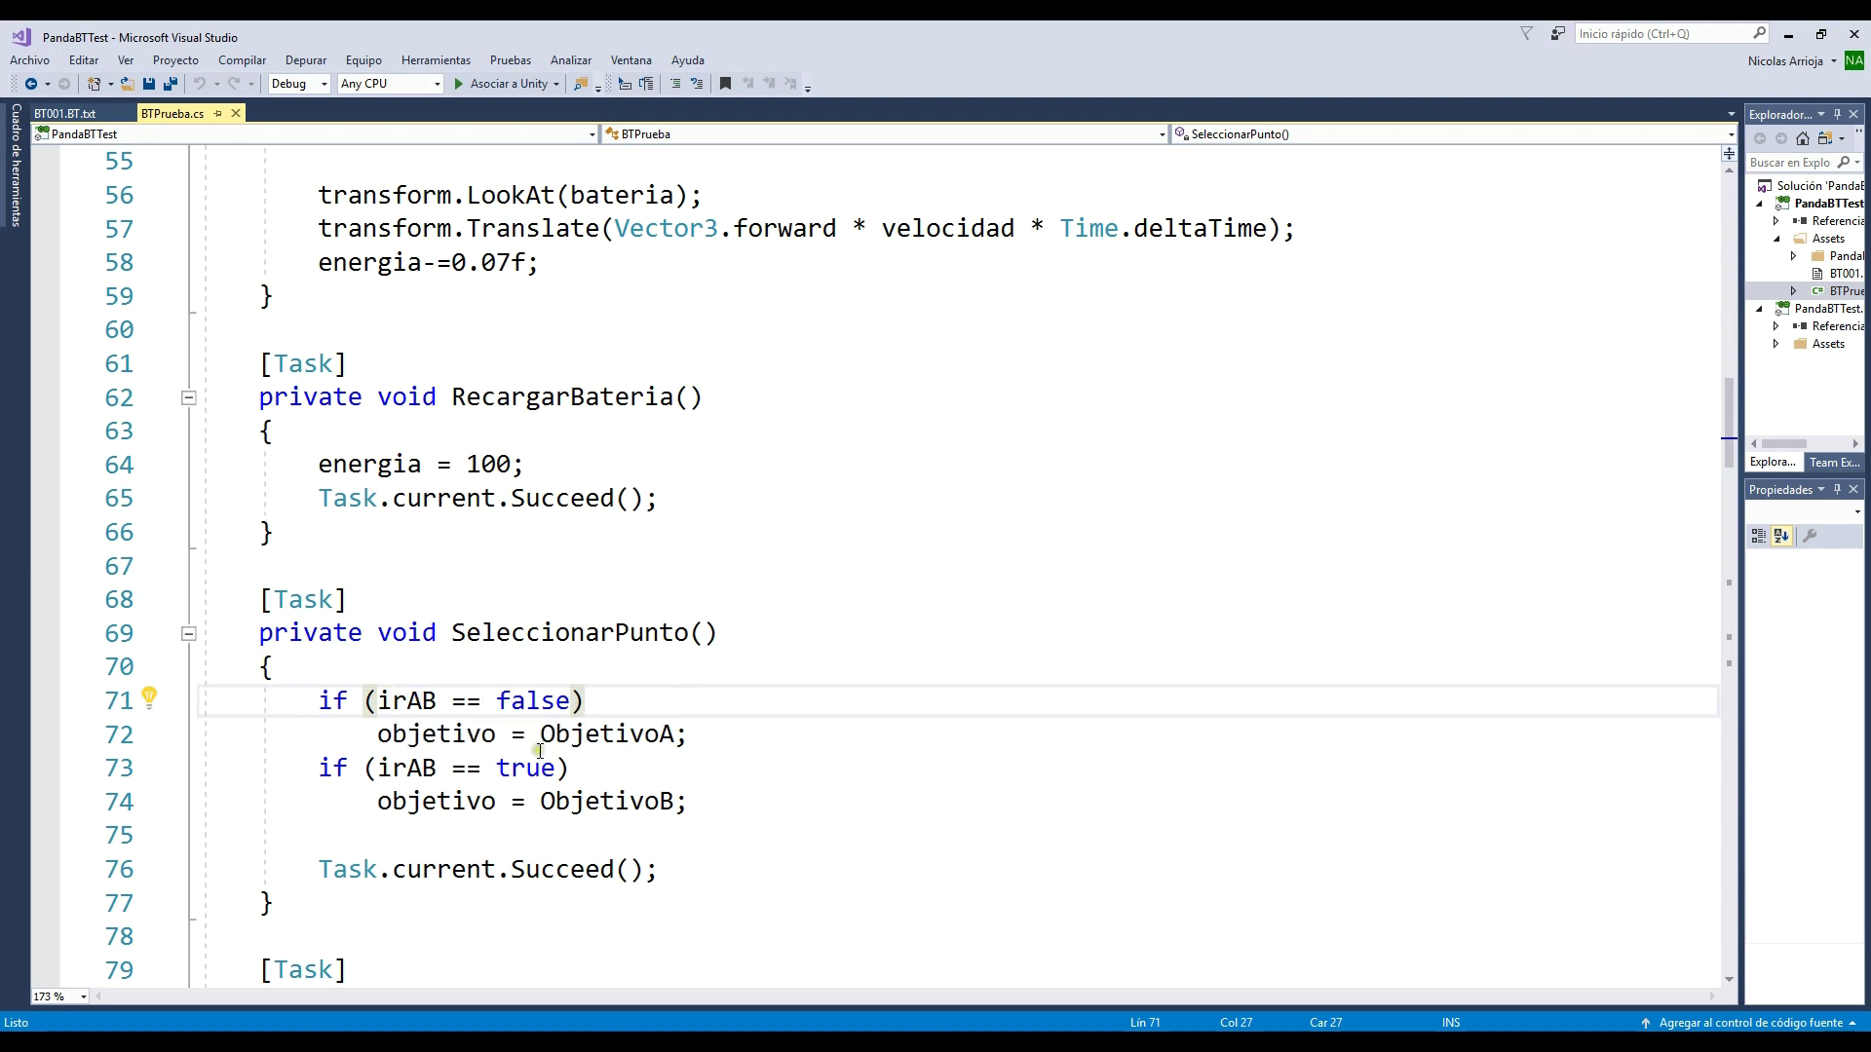
double_click(431, 736)
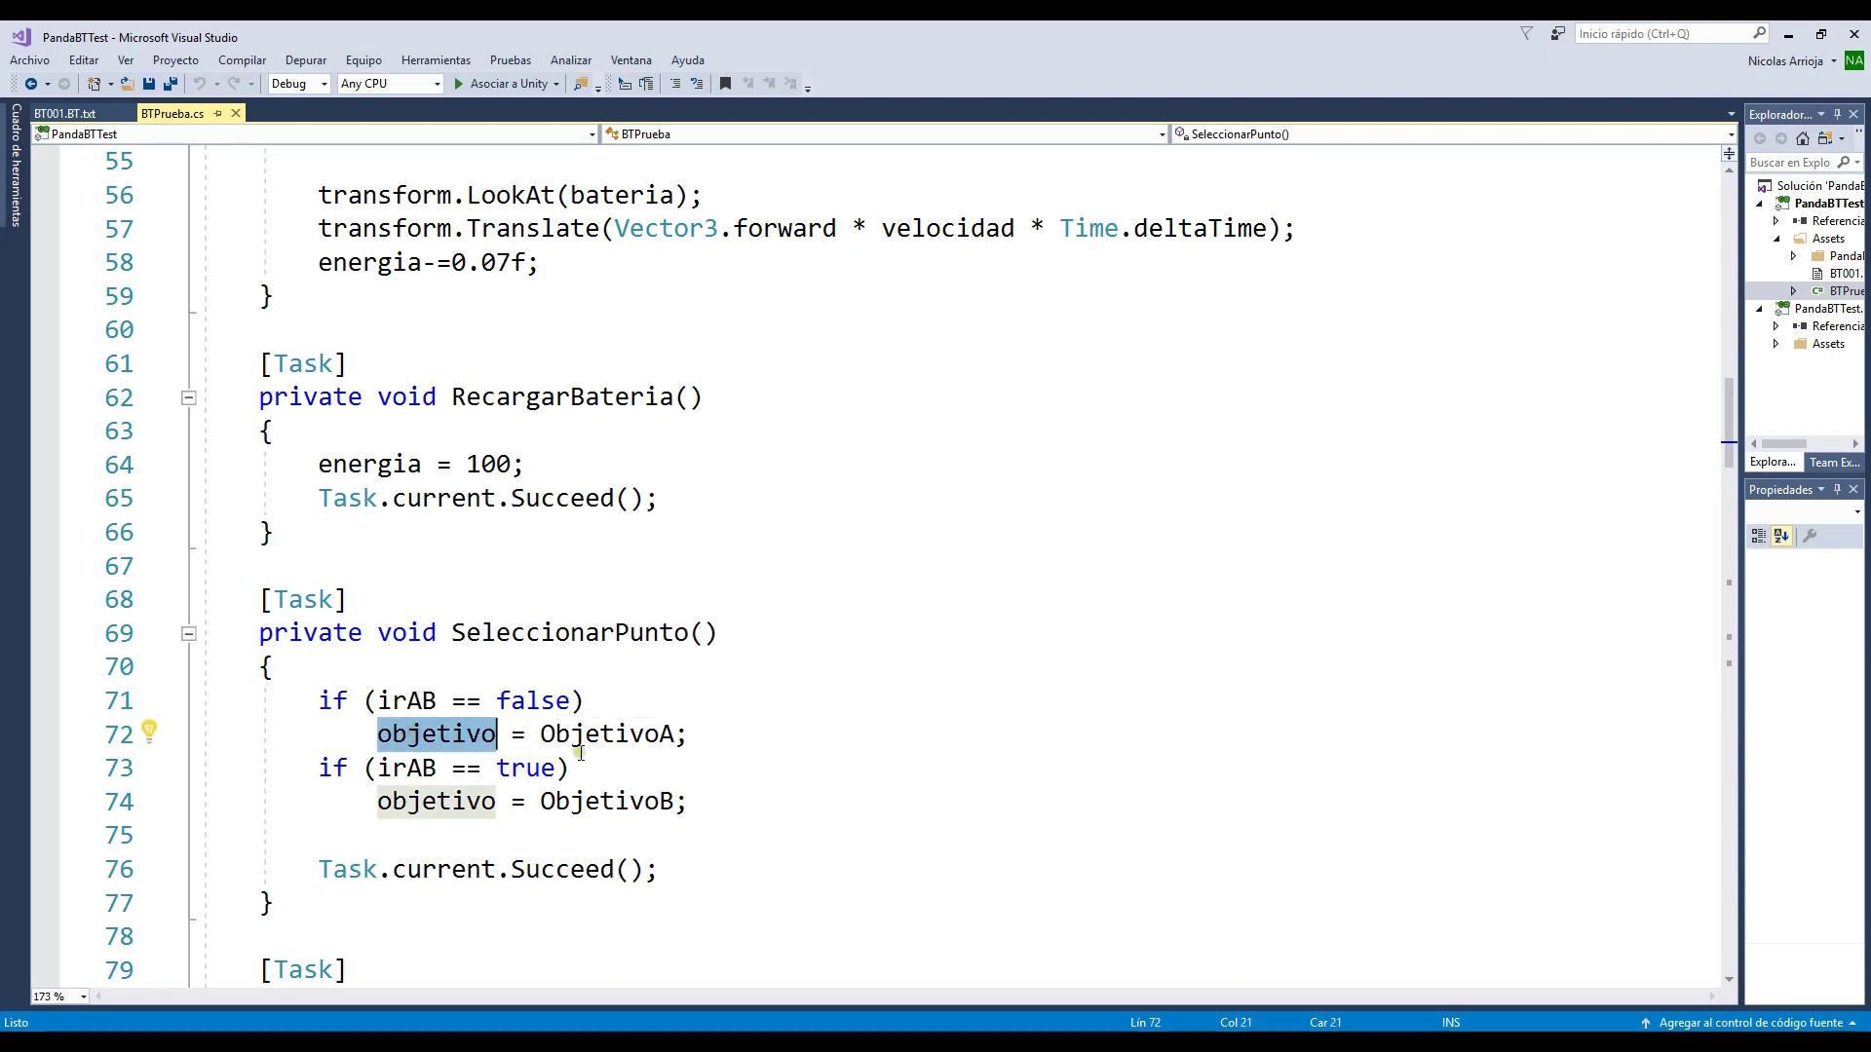
double_click(639, 735)
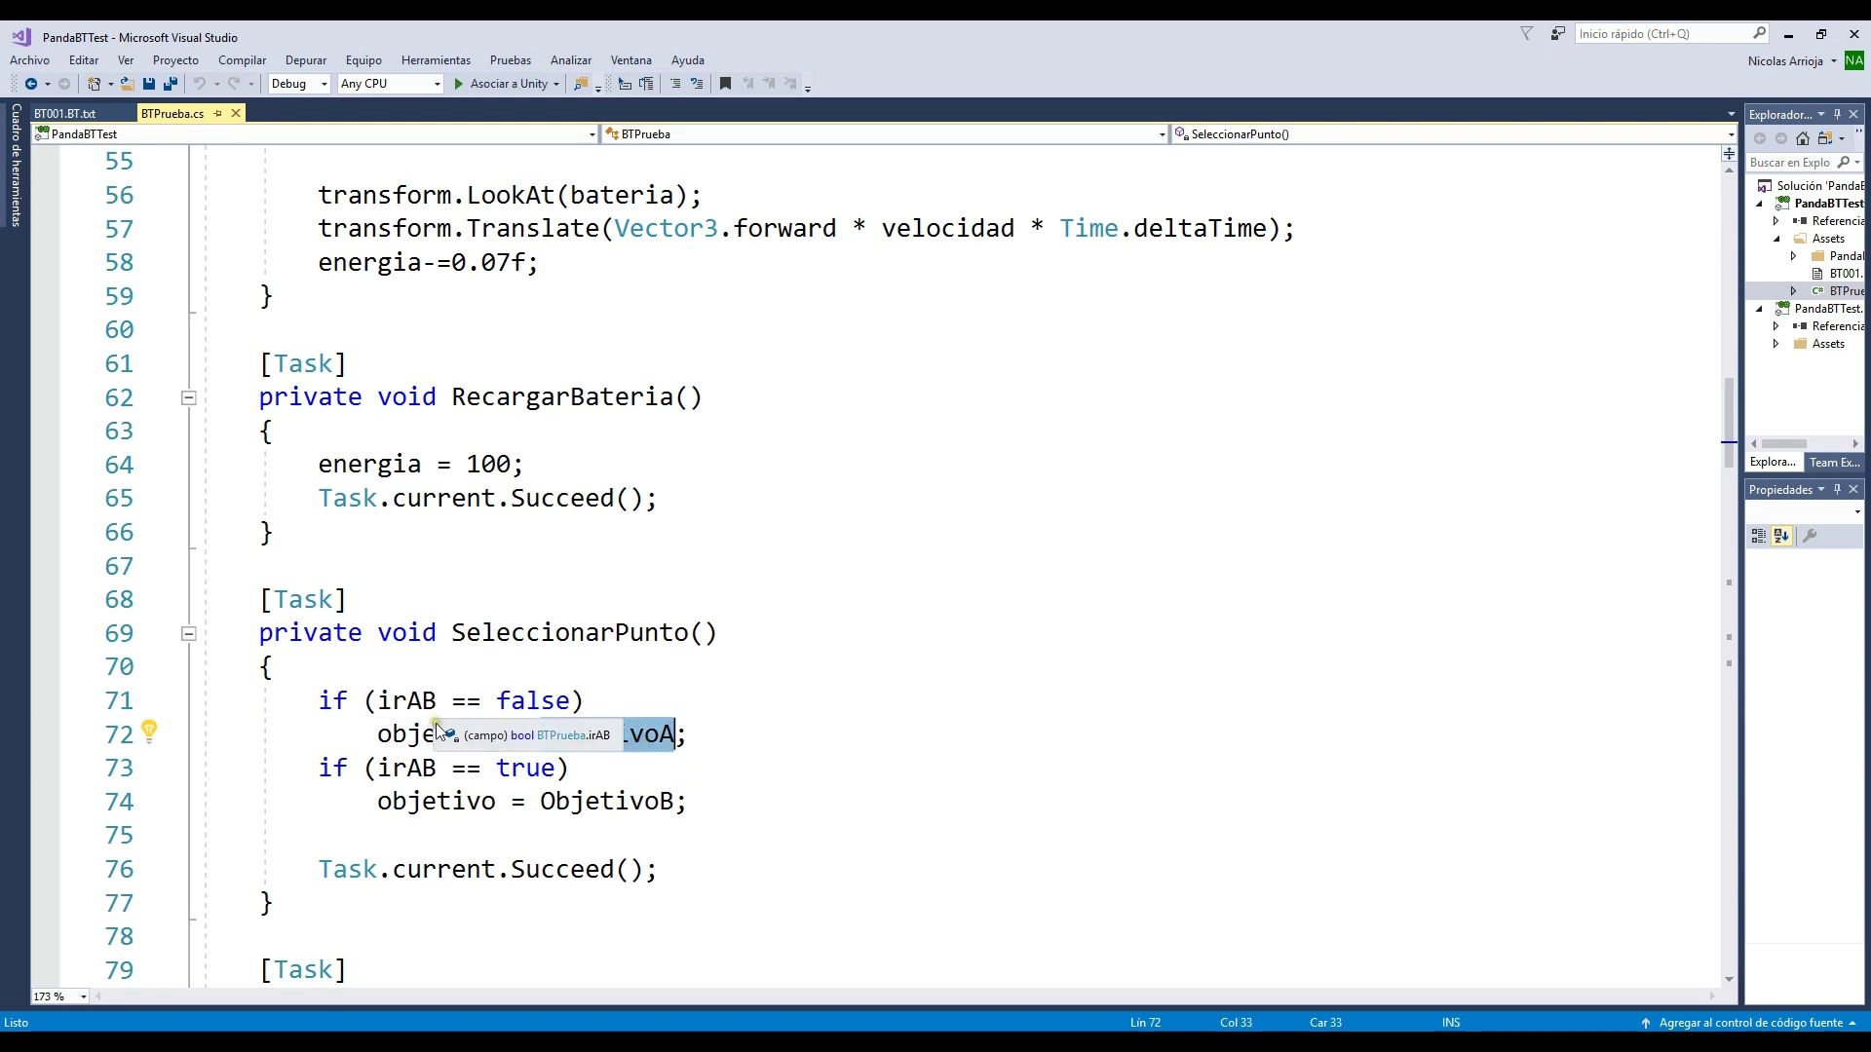
double_click(412, 735)
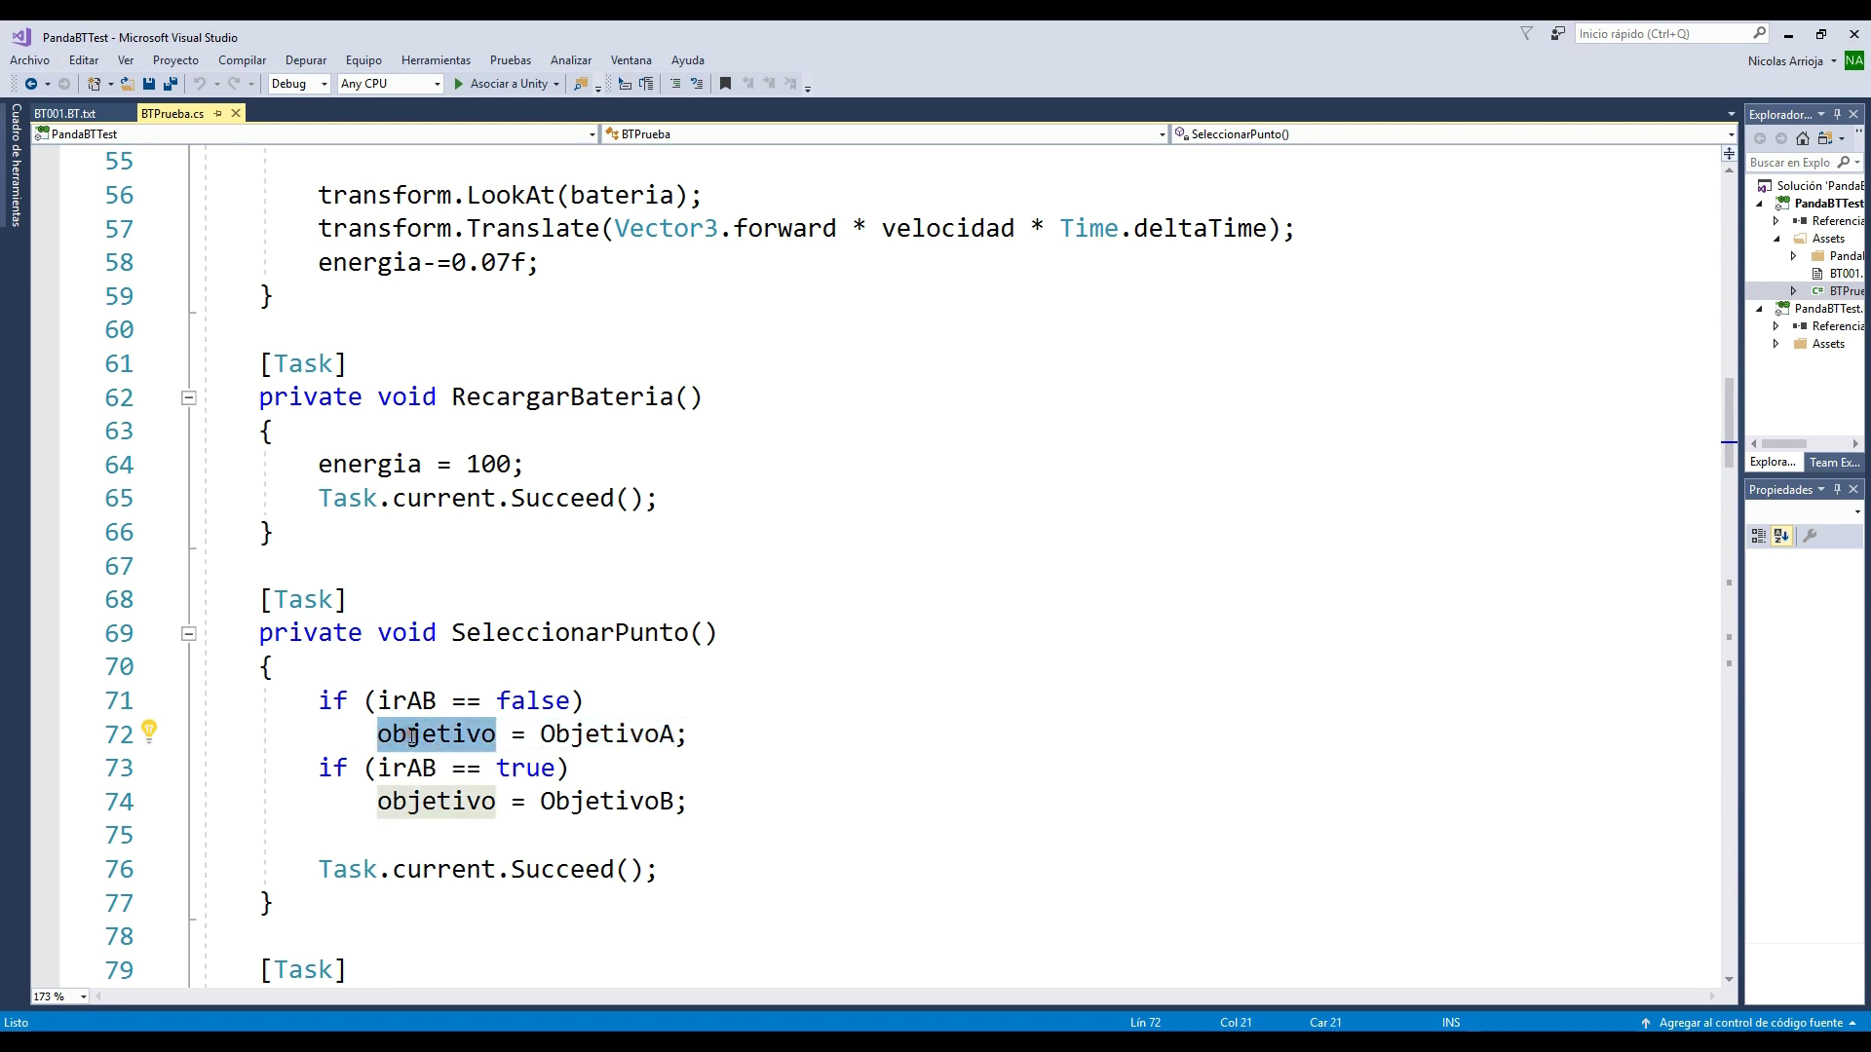
drag(688, 738, 562, 750)
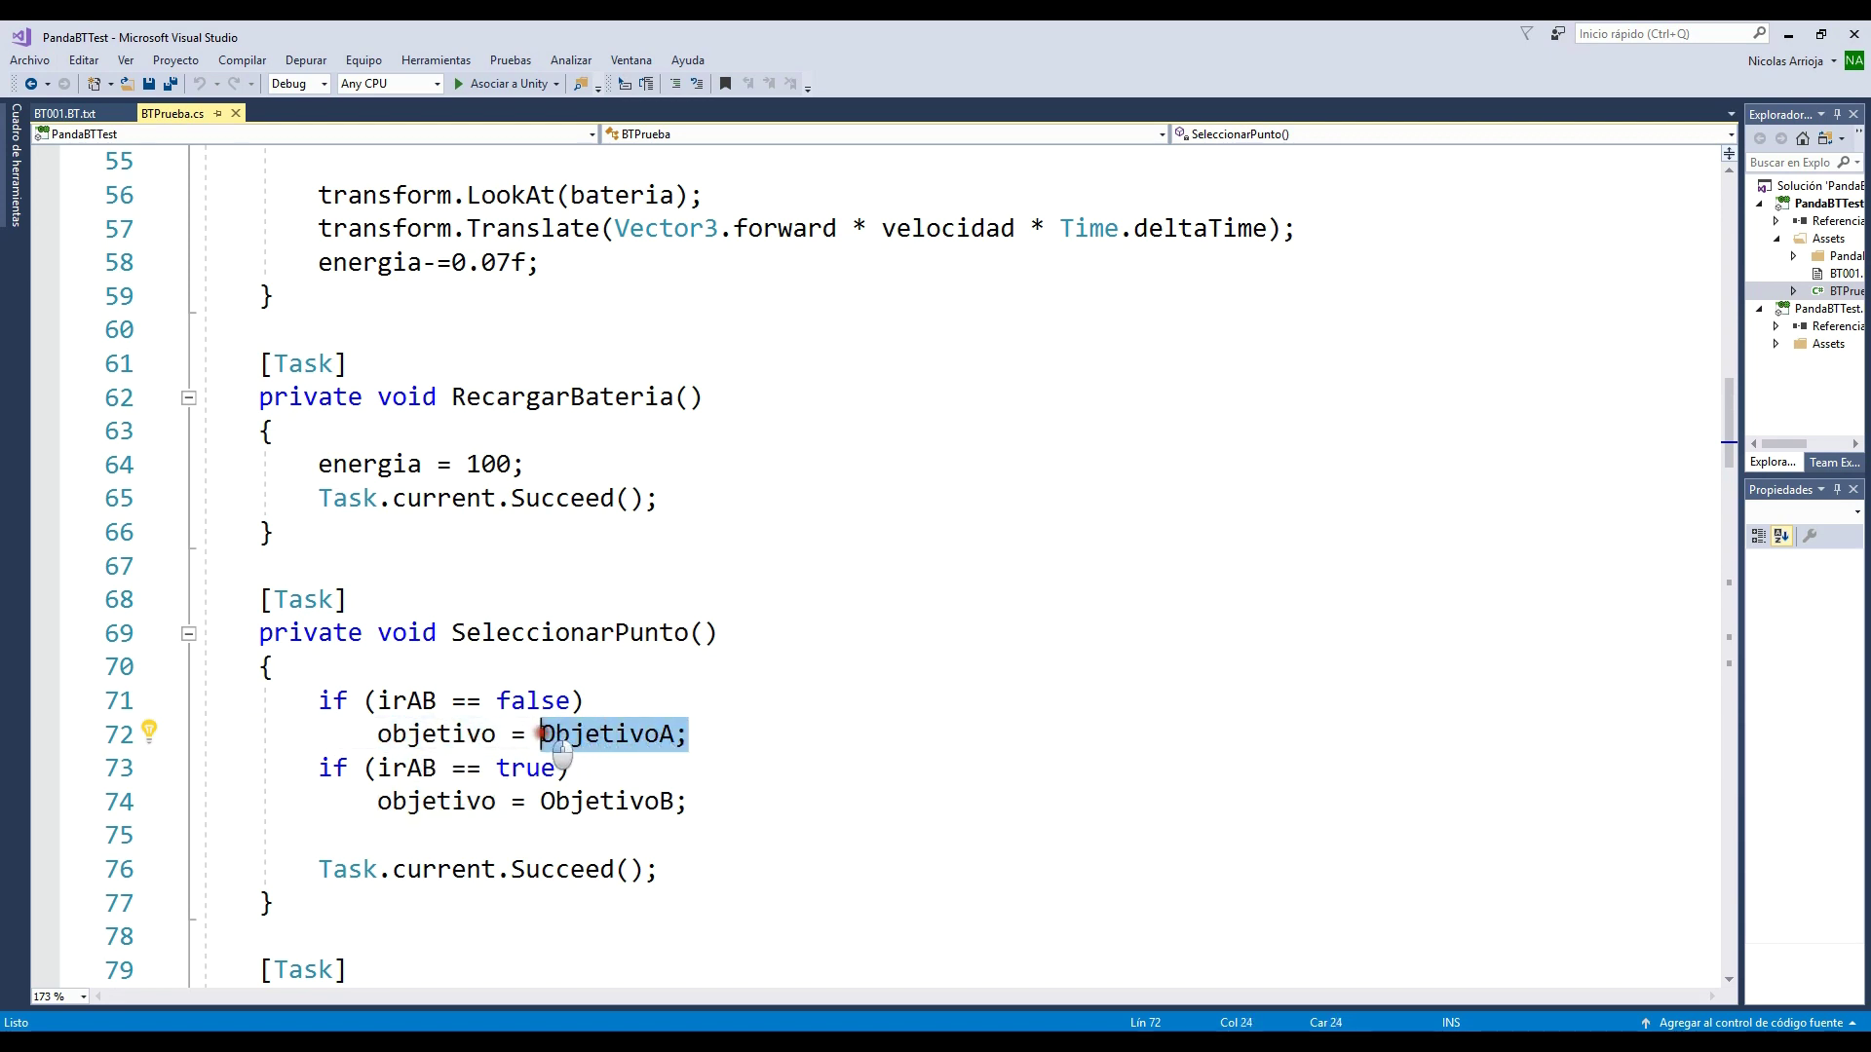
click(758, 712)
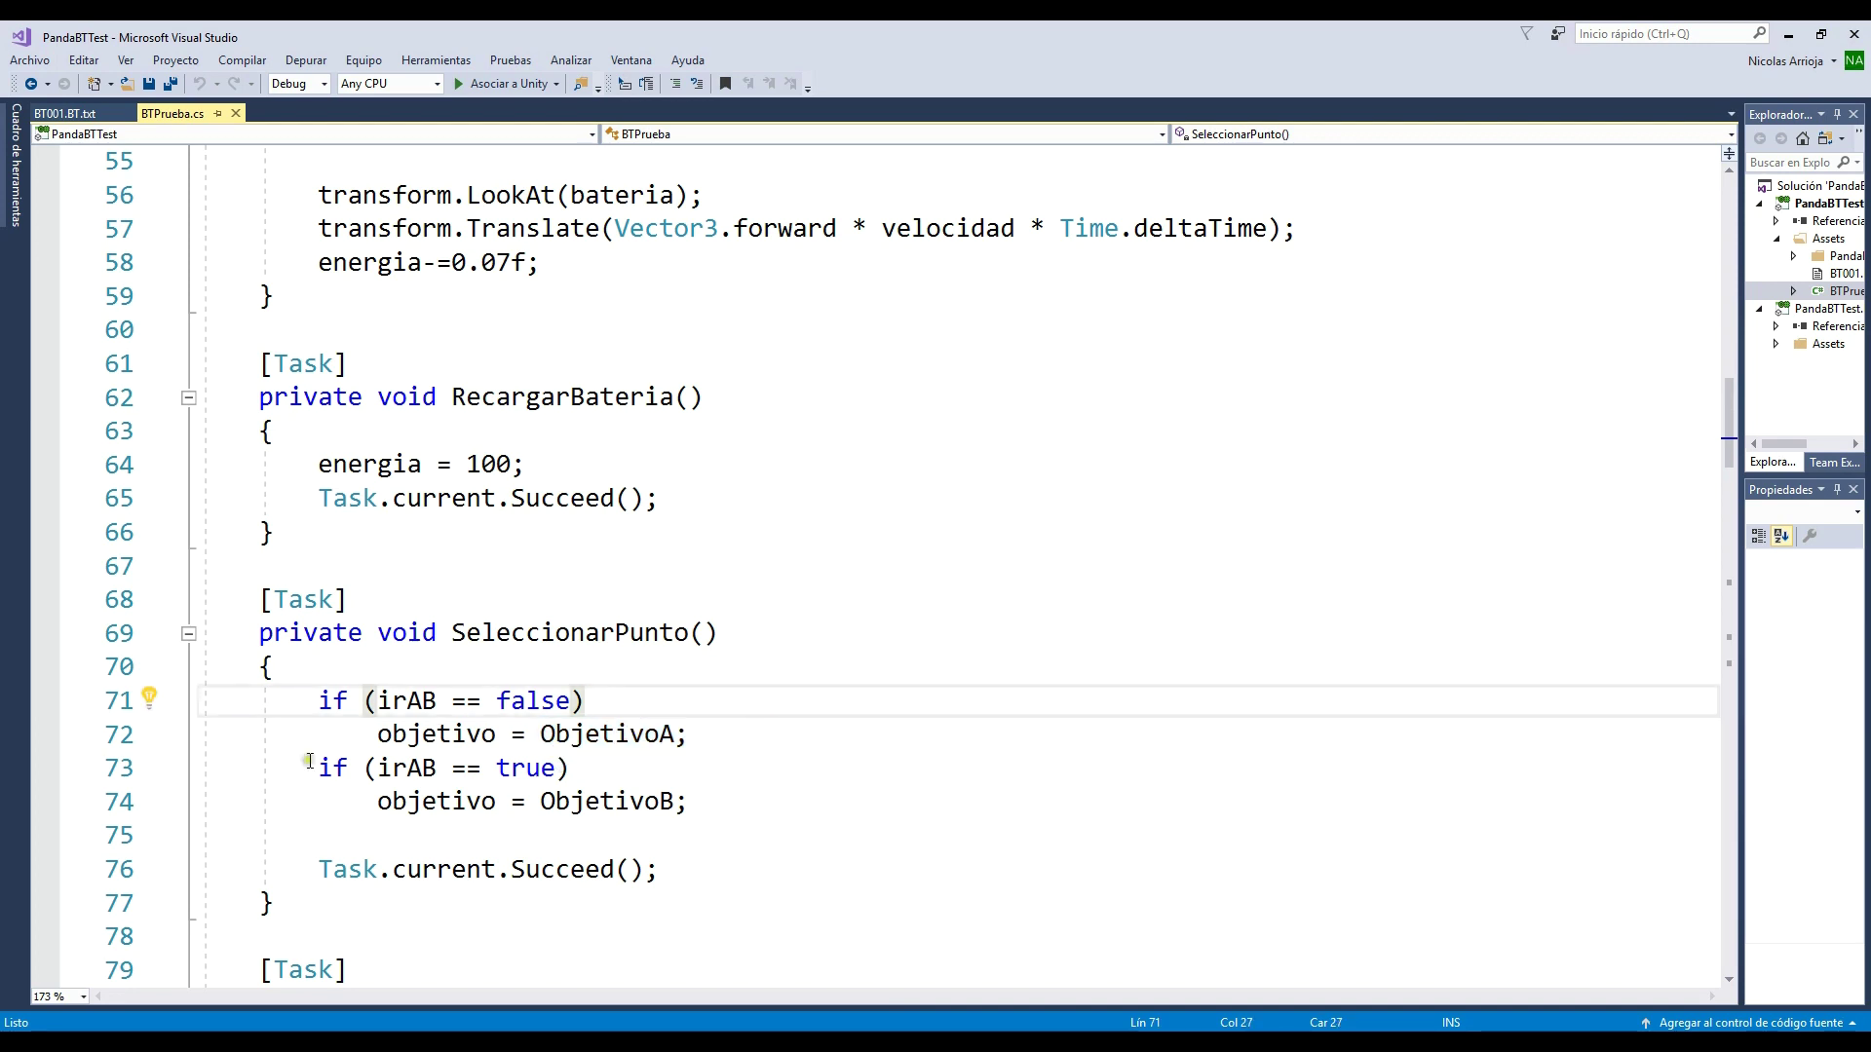
drag(379, 779, 441, 777)
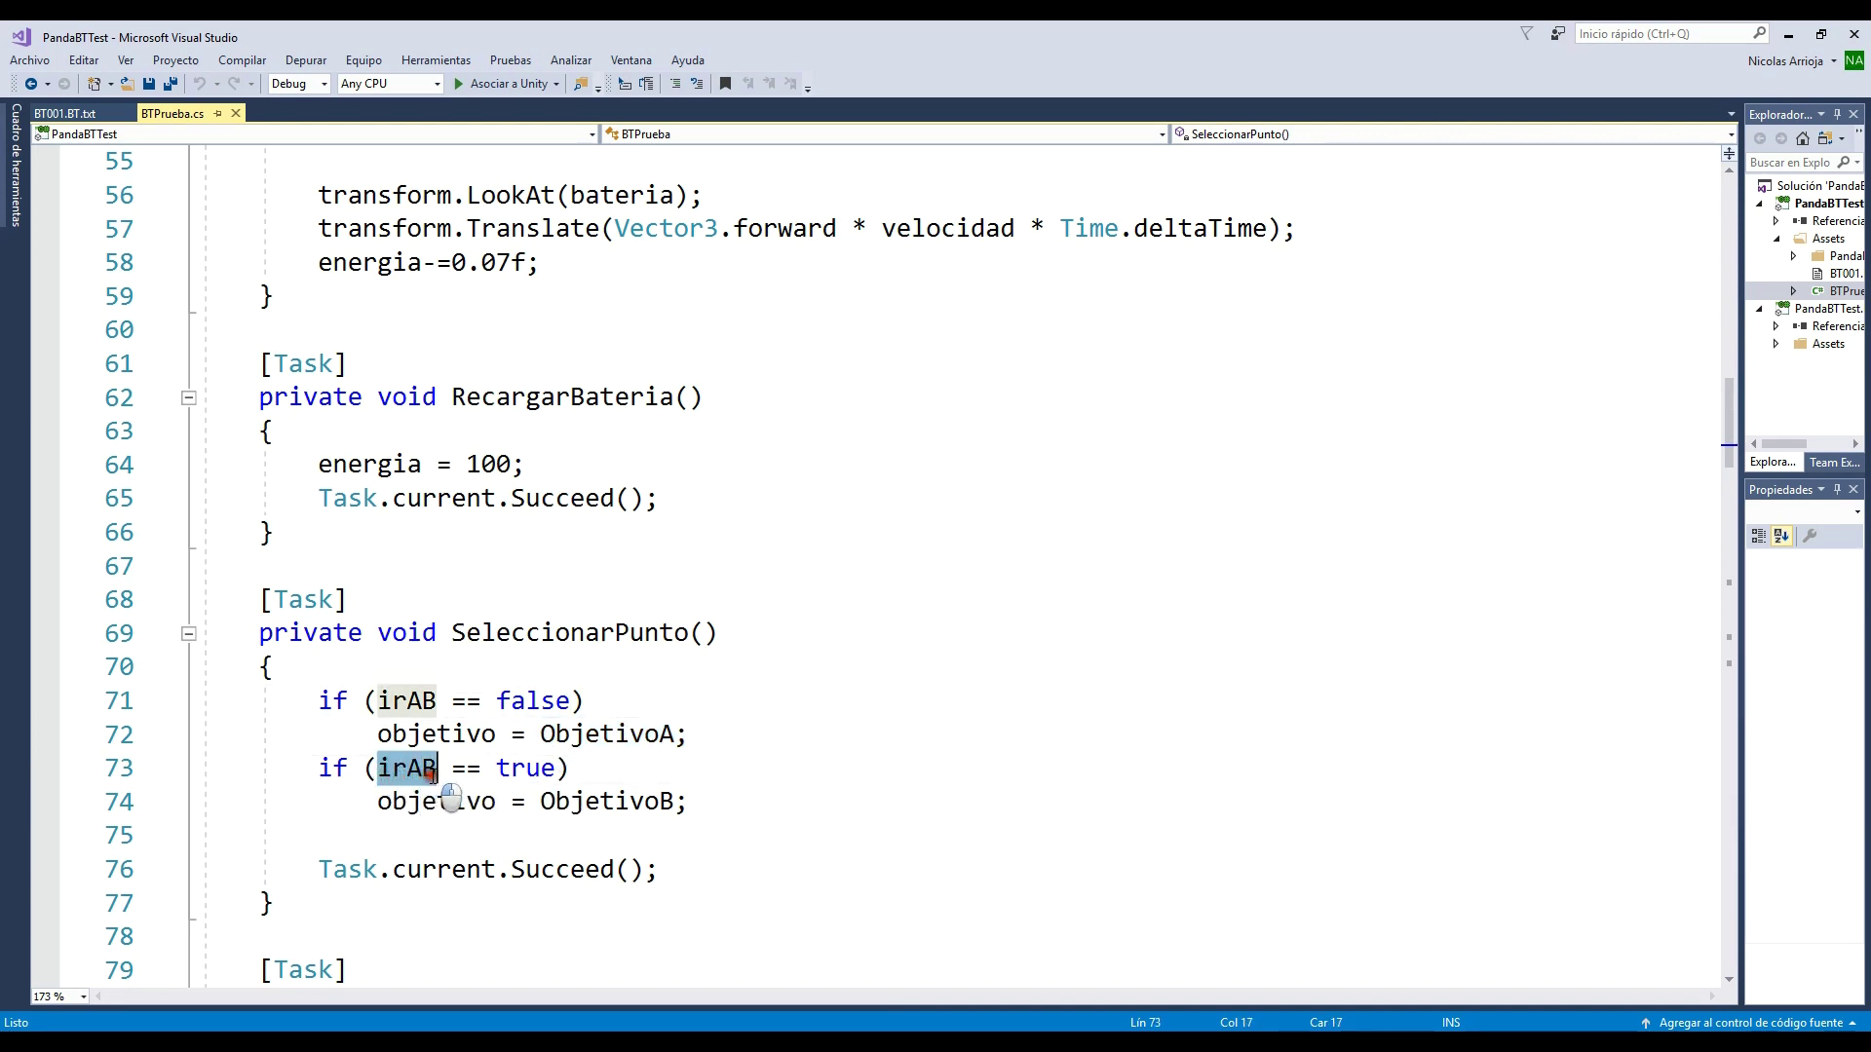
click(648, 769)
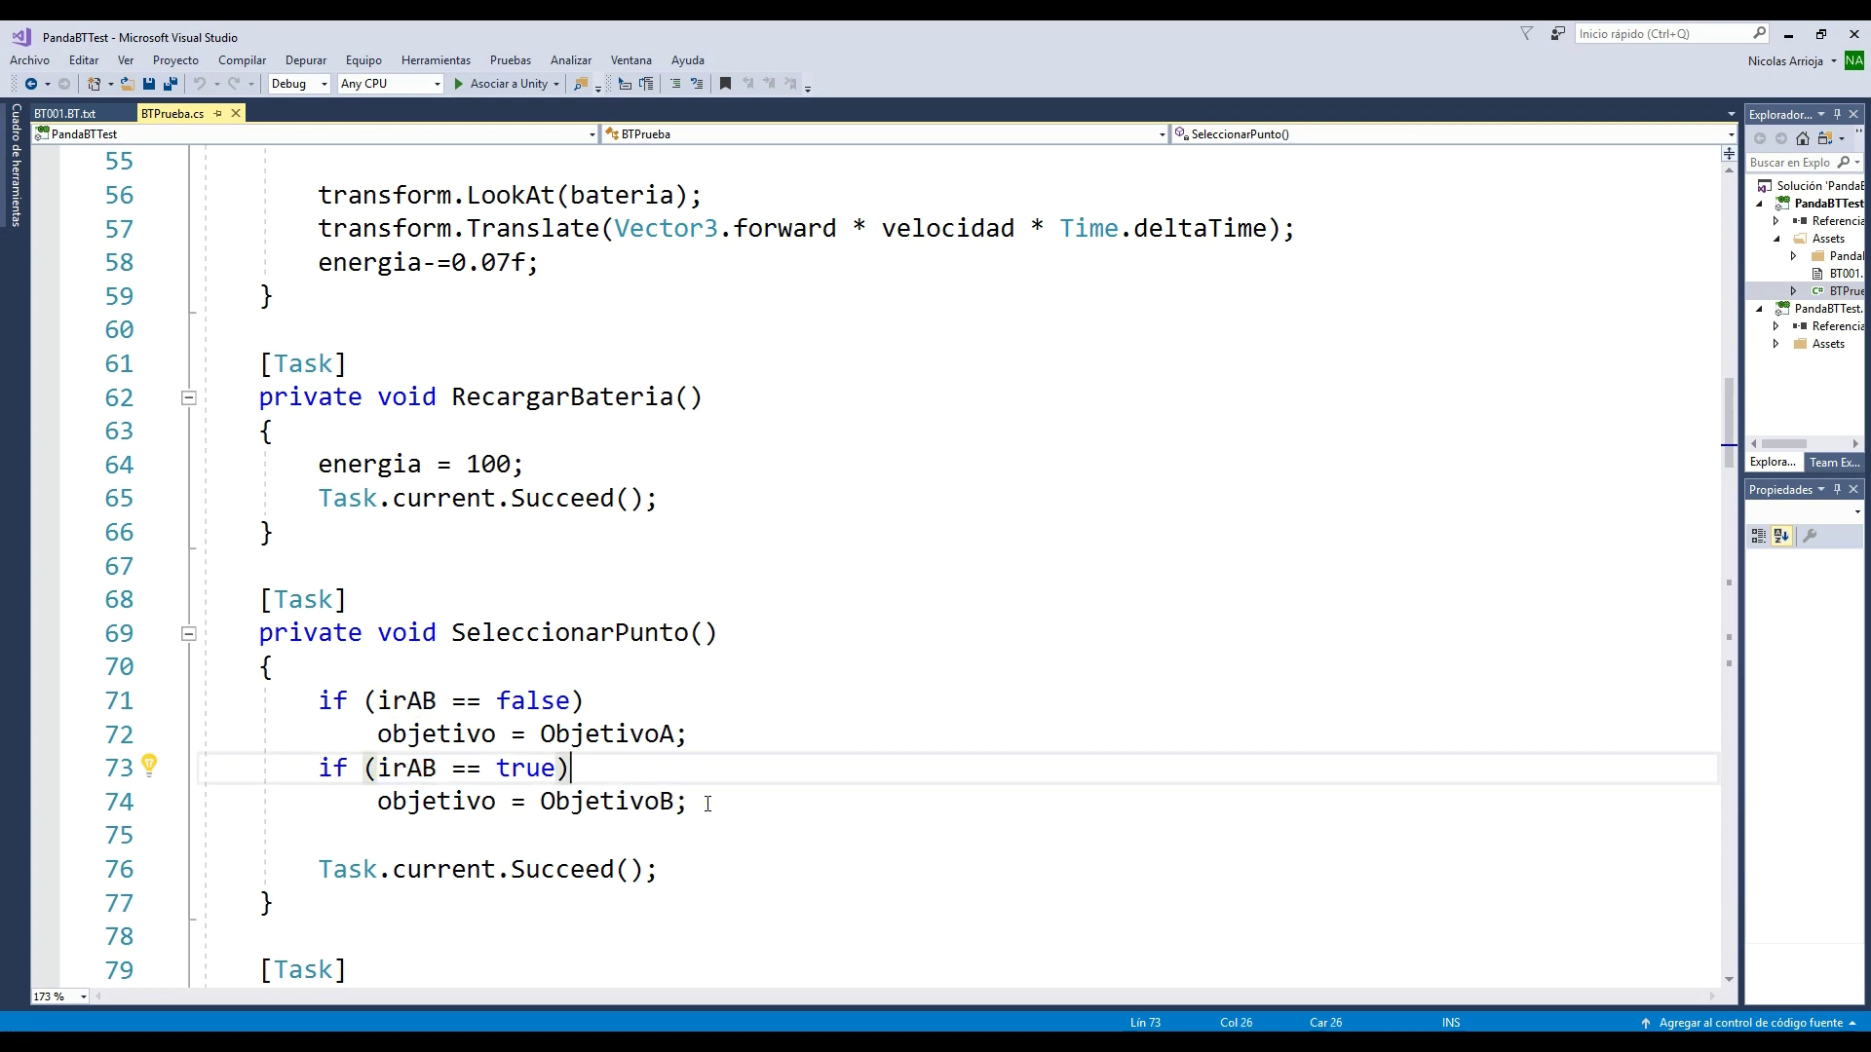
double_click(451, 805)
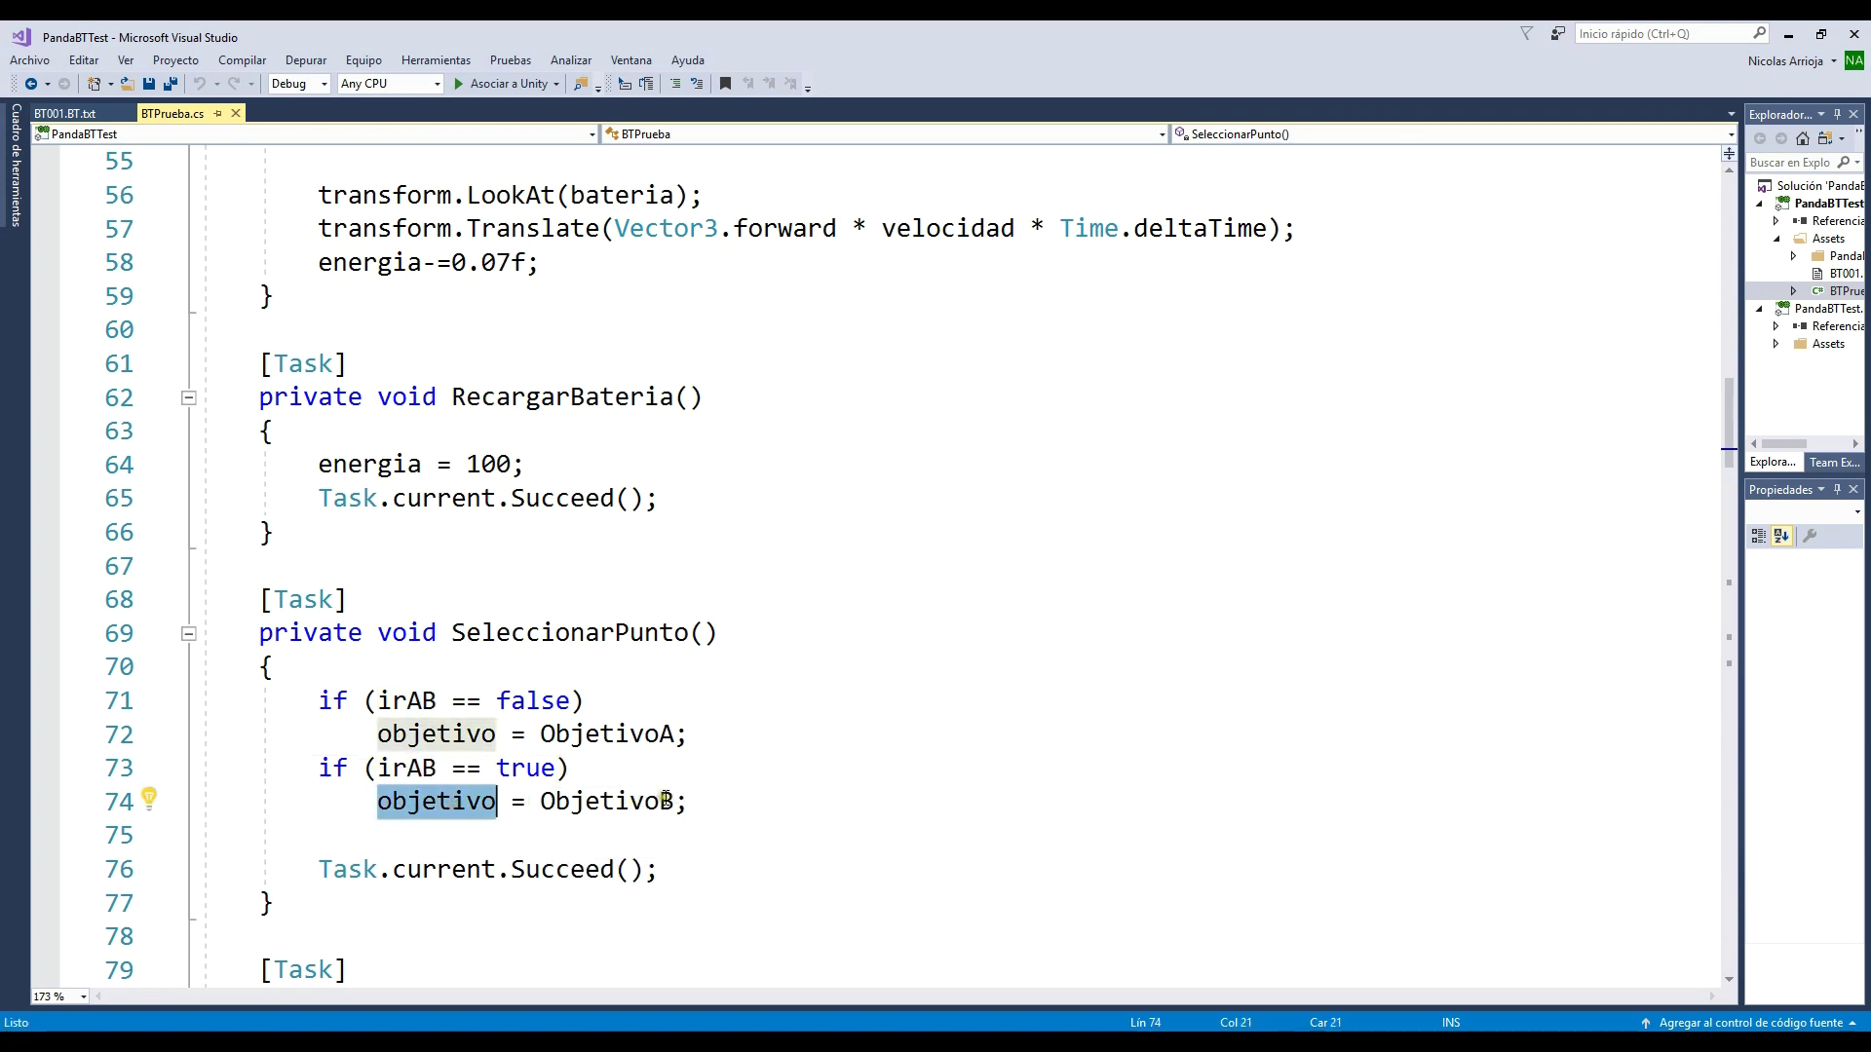
drag(688, 801, 536, 797)
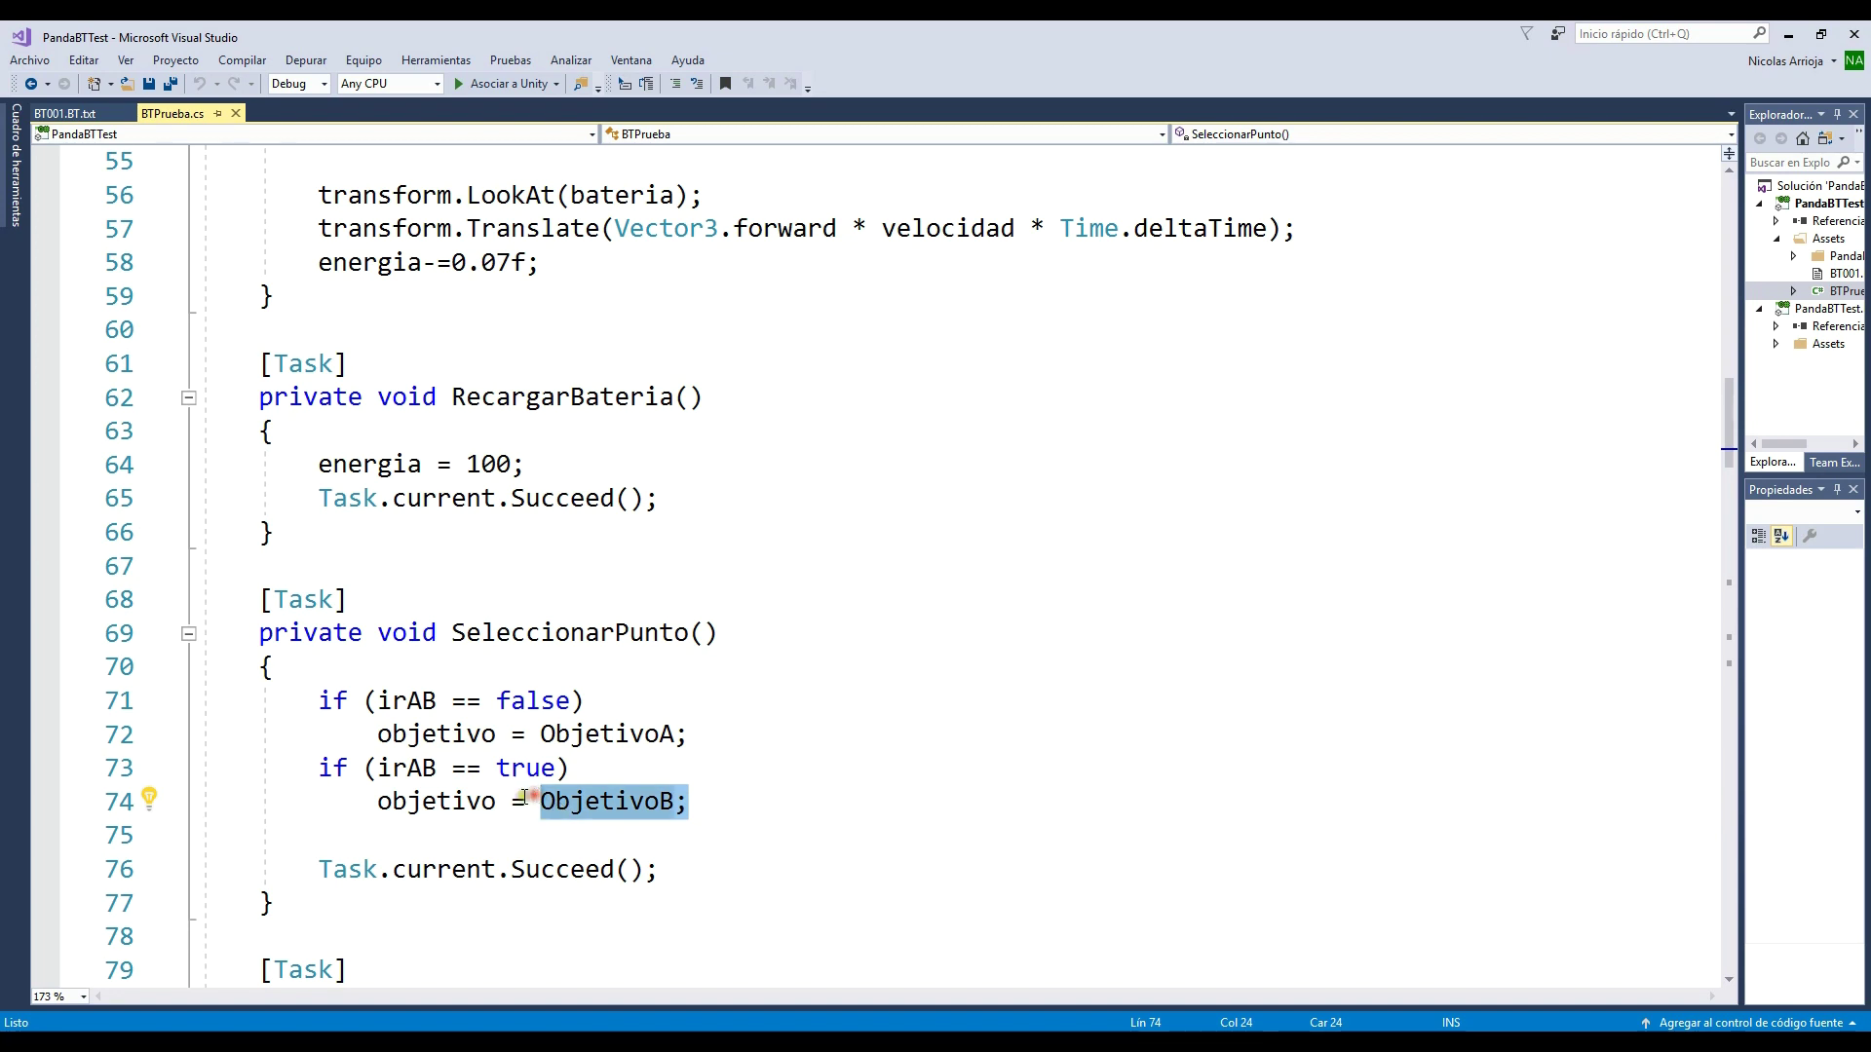
drag(569, 769, 316, 706)
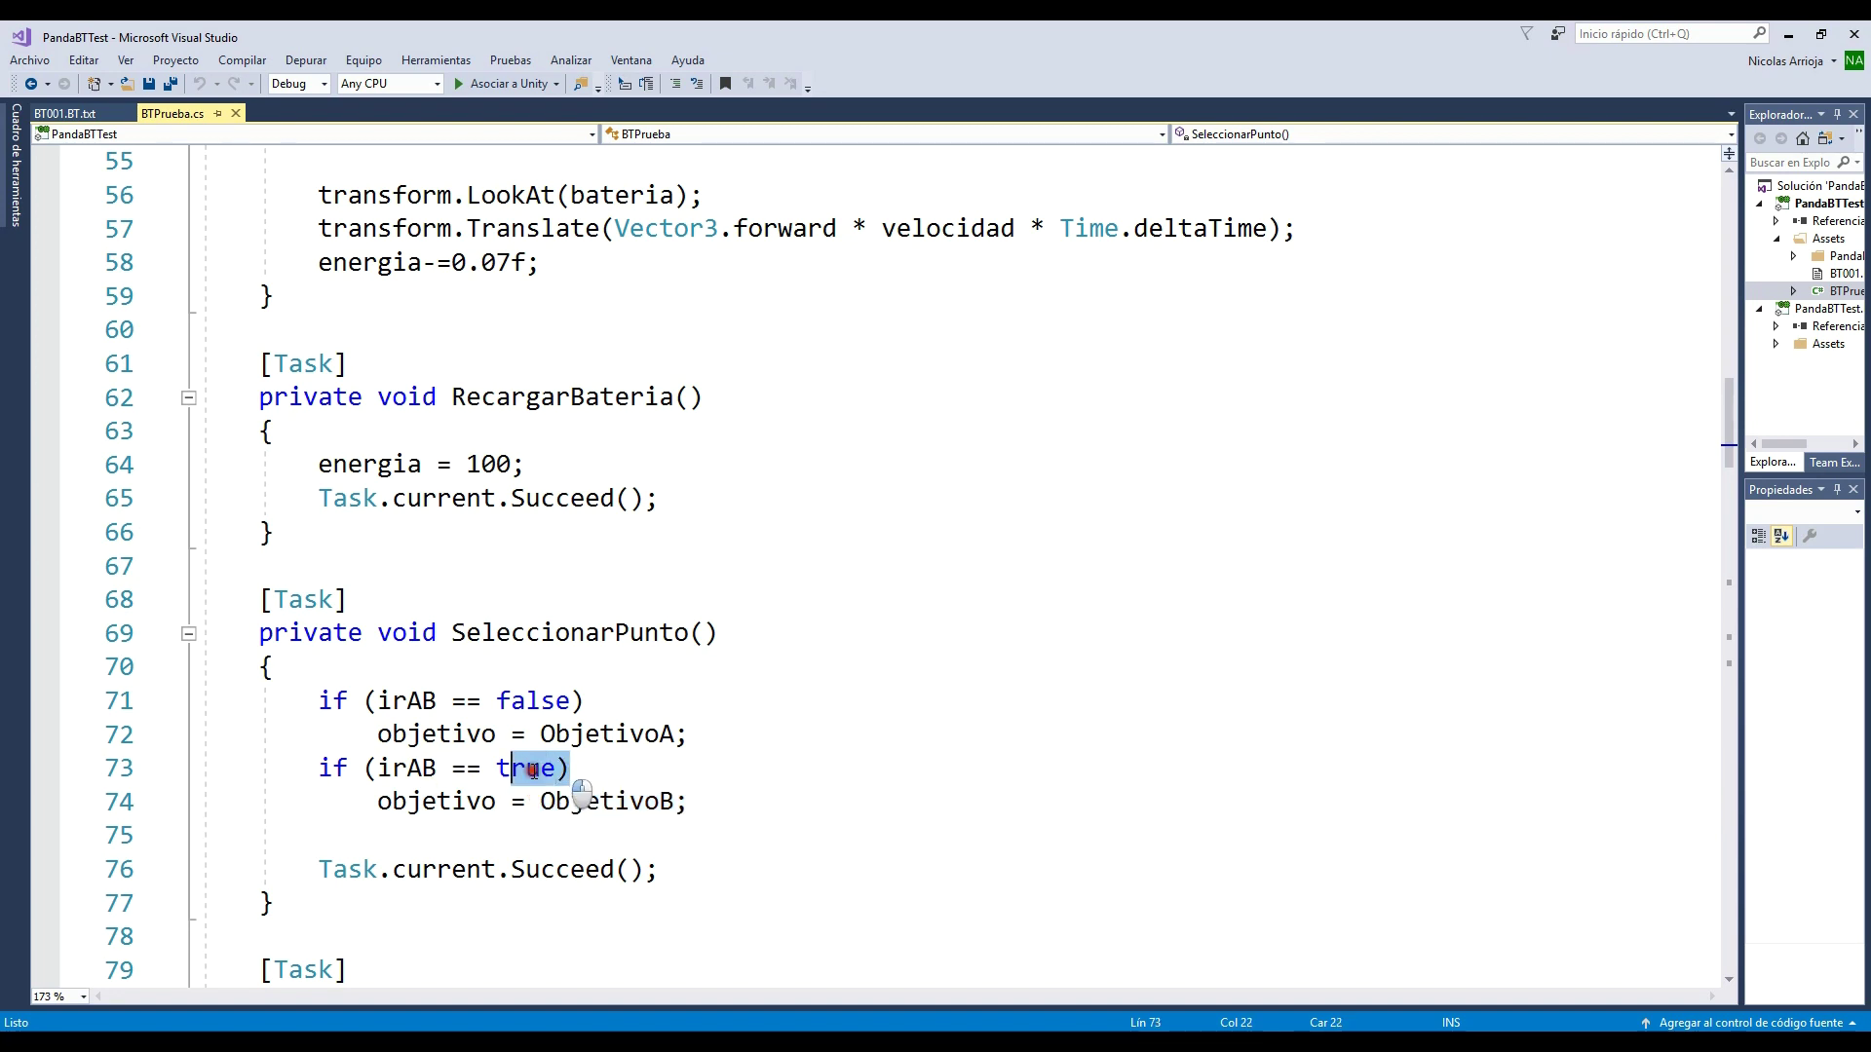
click(273, 733)
click(780, 816)
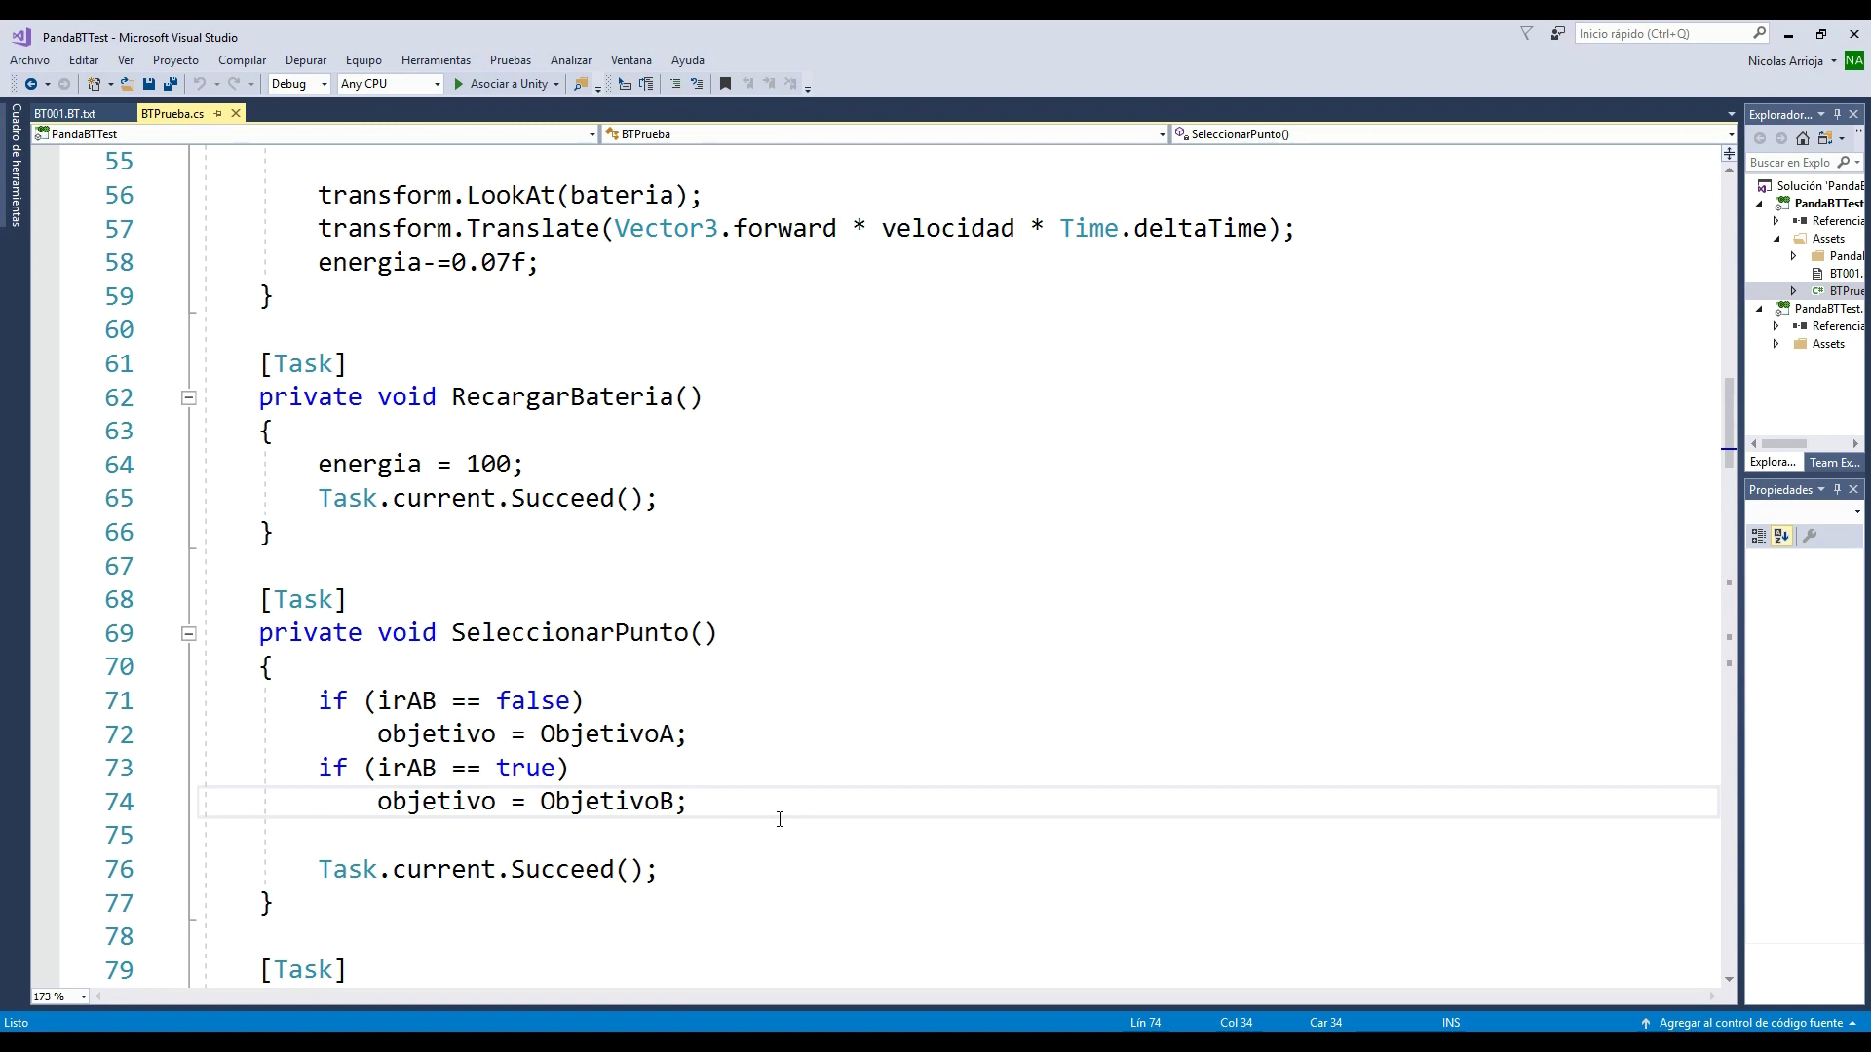
drag(319, 869, 396, 867)
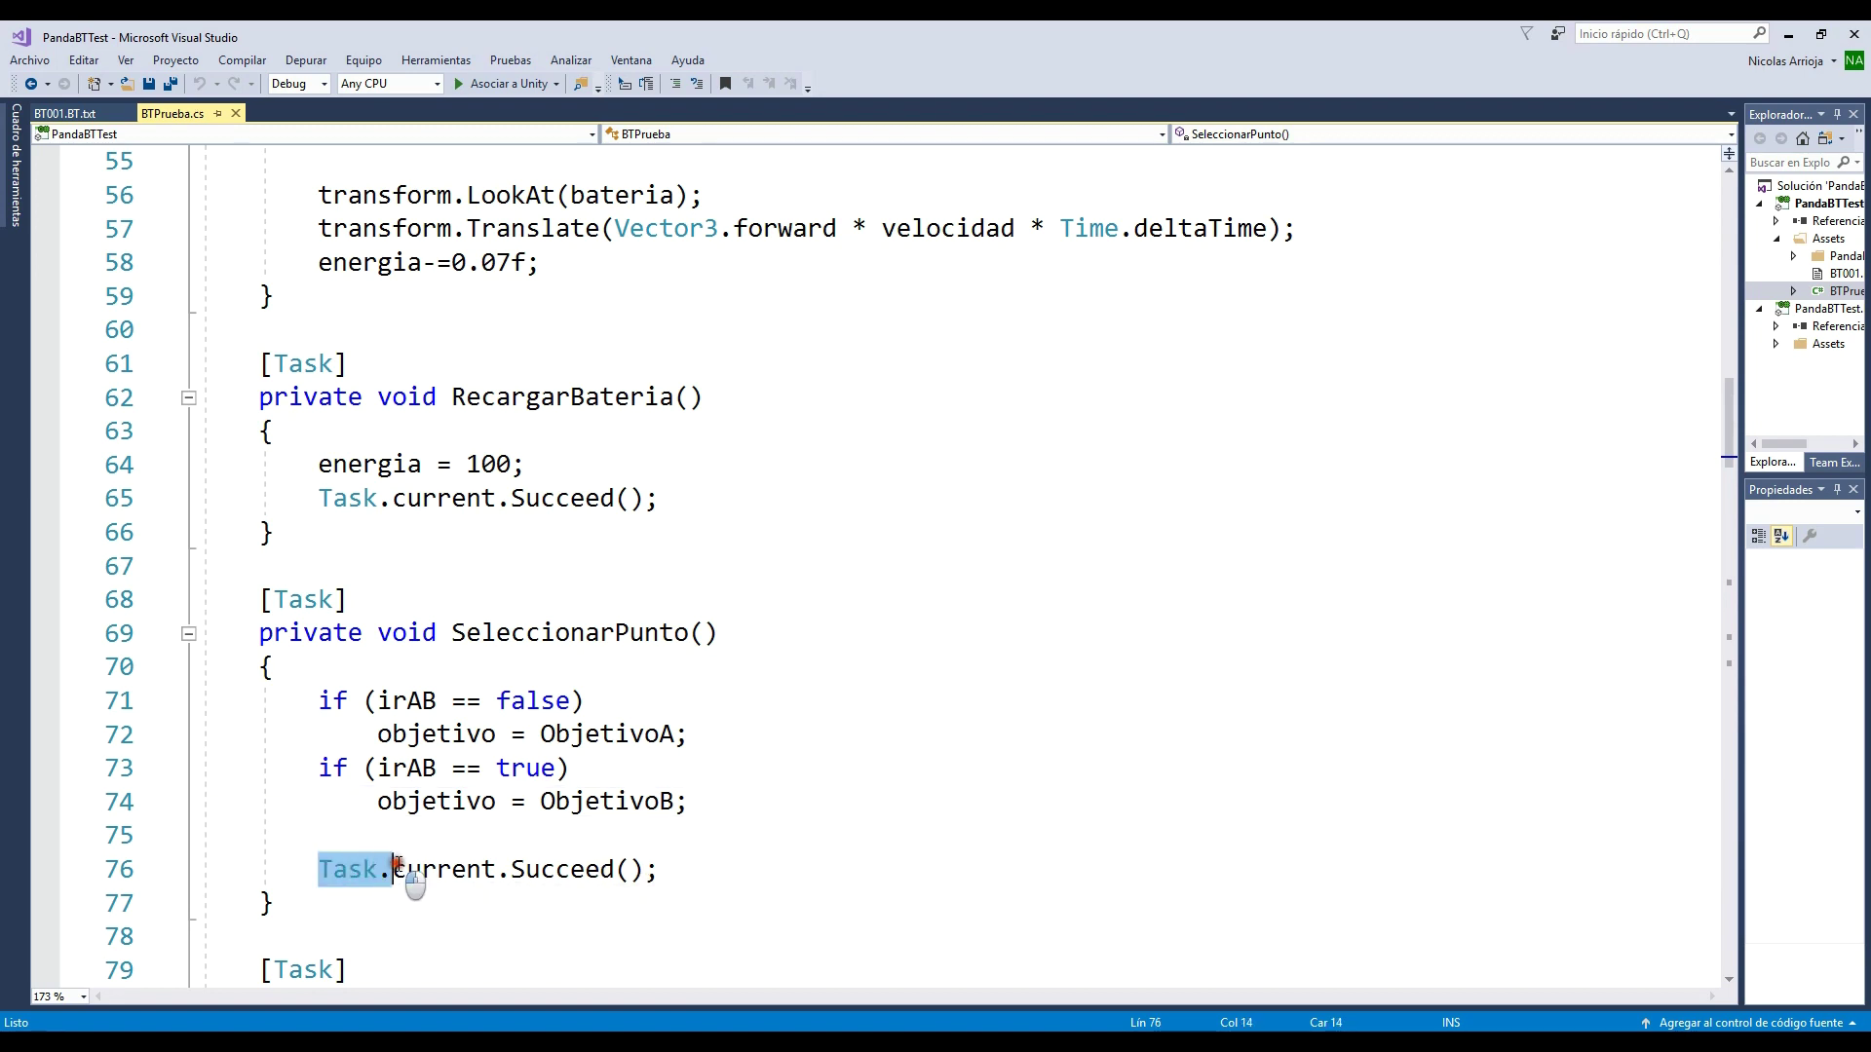
drag(397, 865, 720, 861)
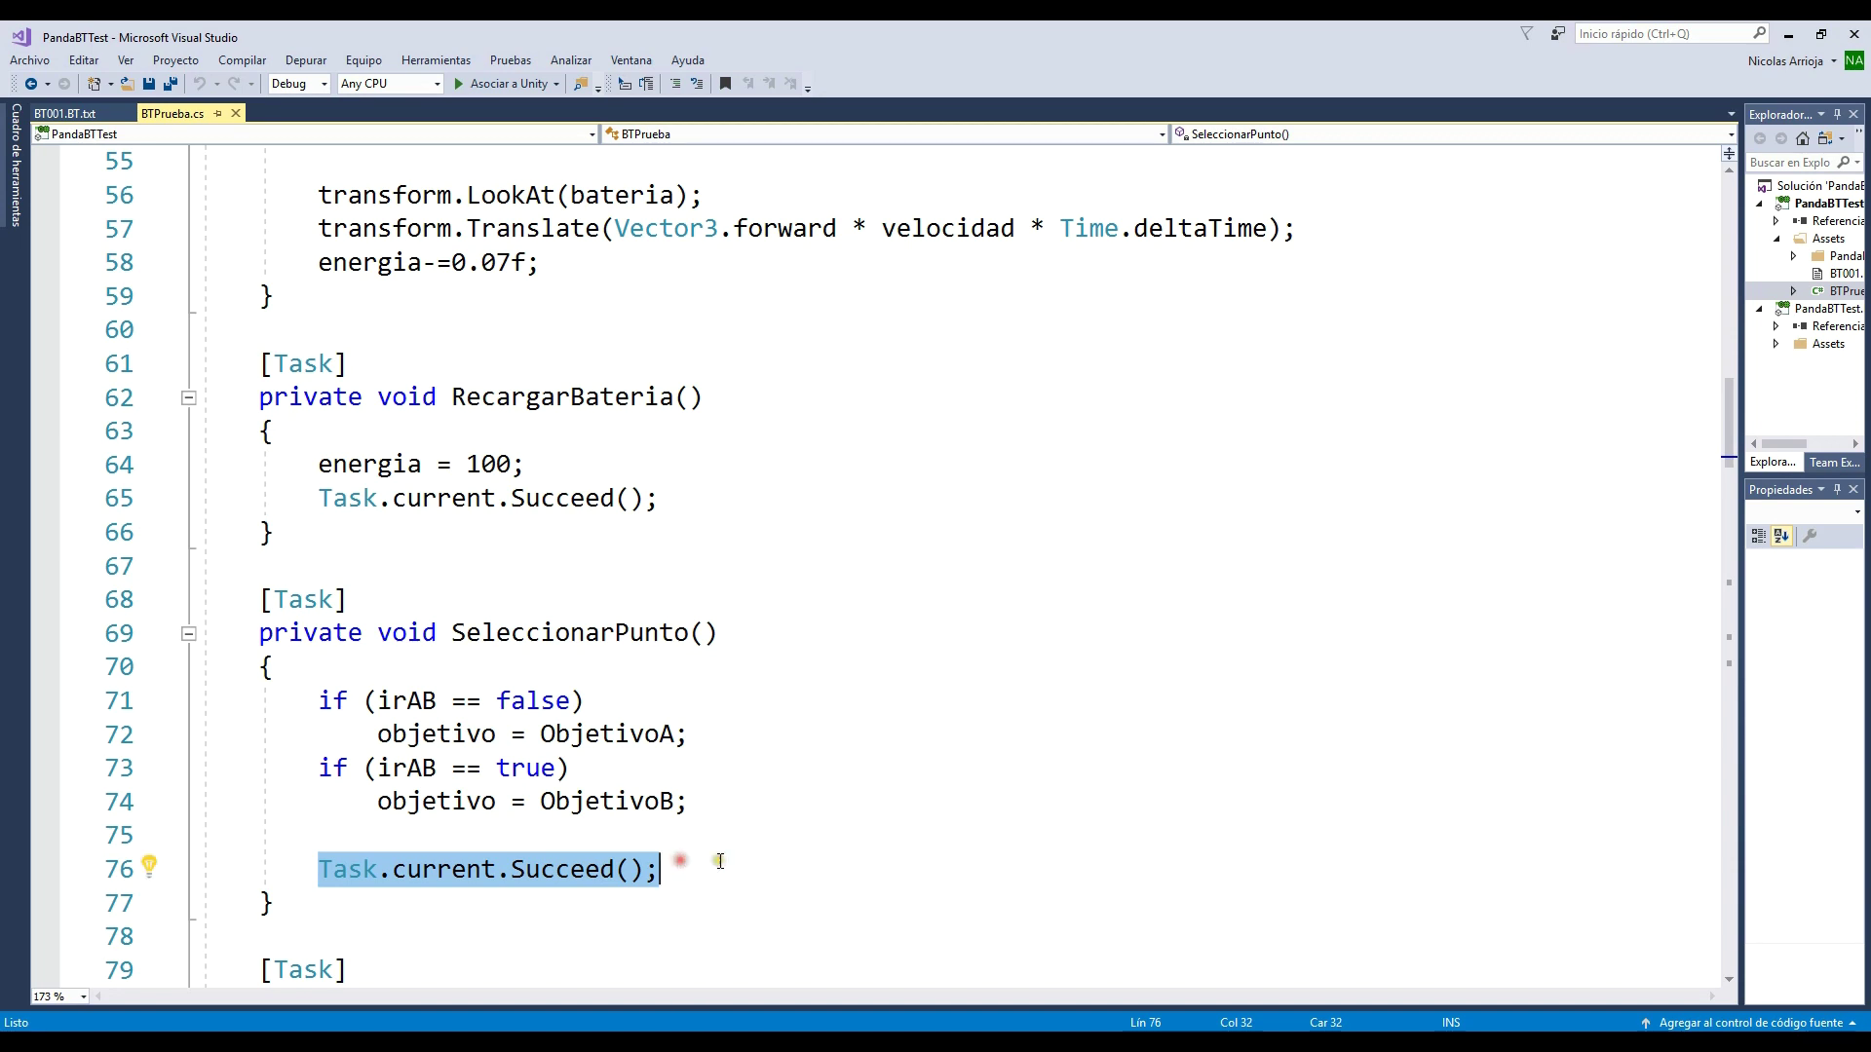
click(720, 861)
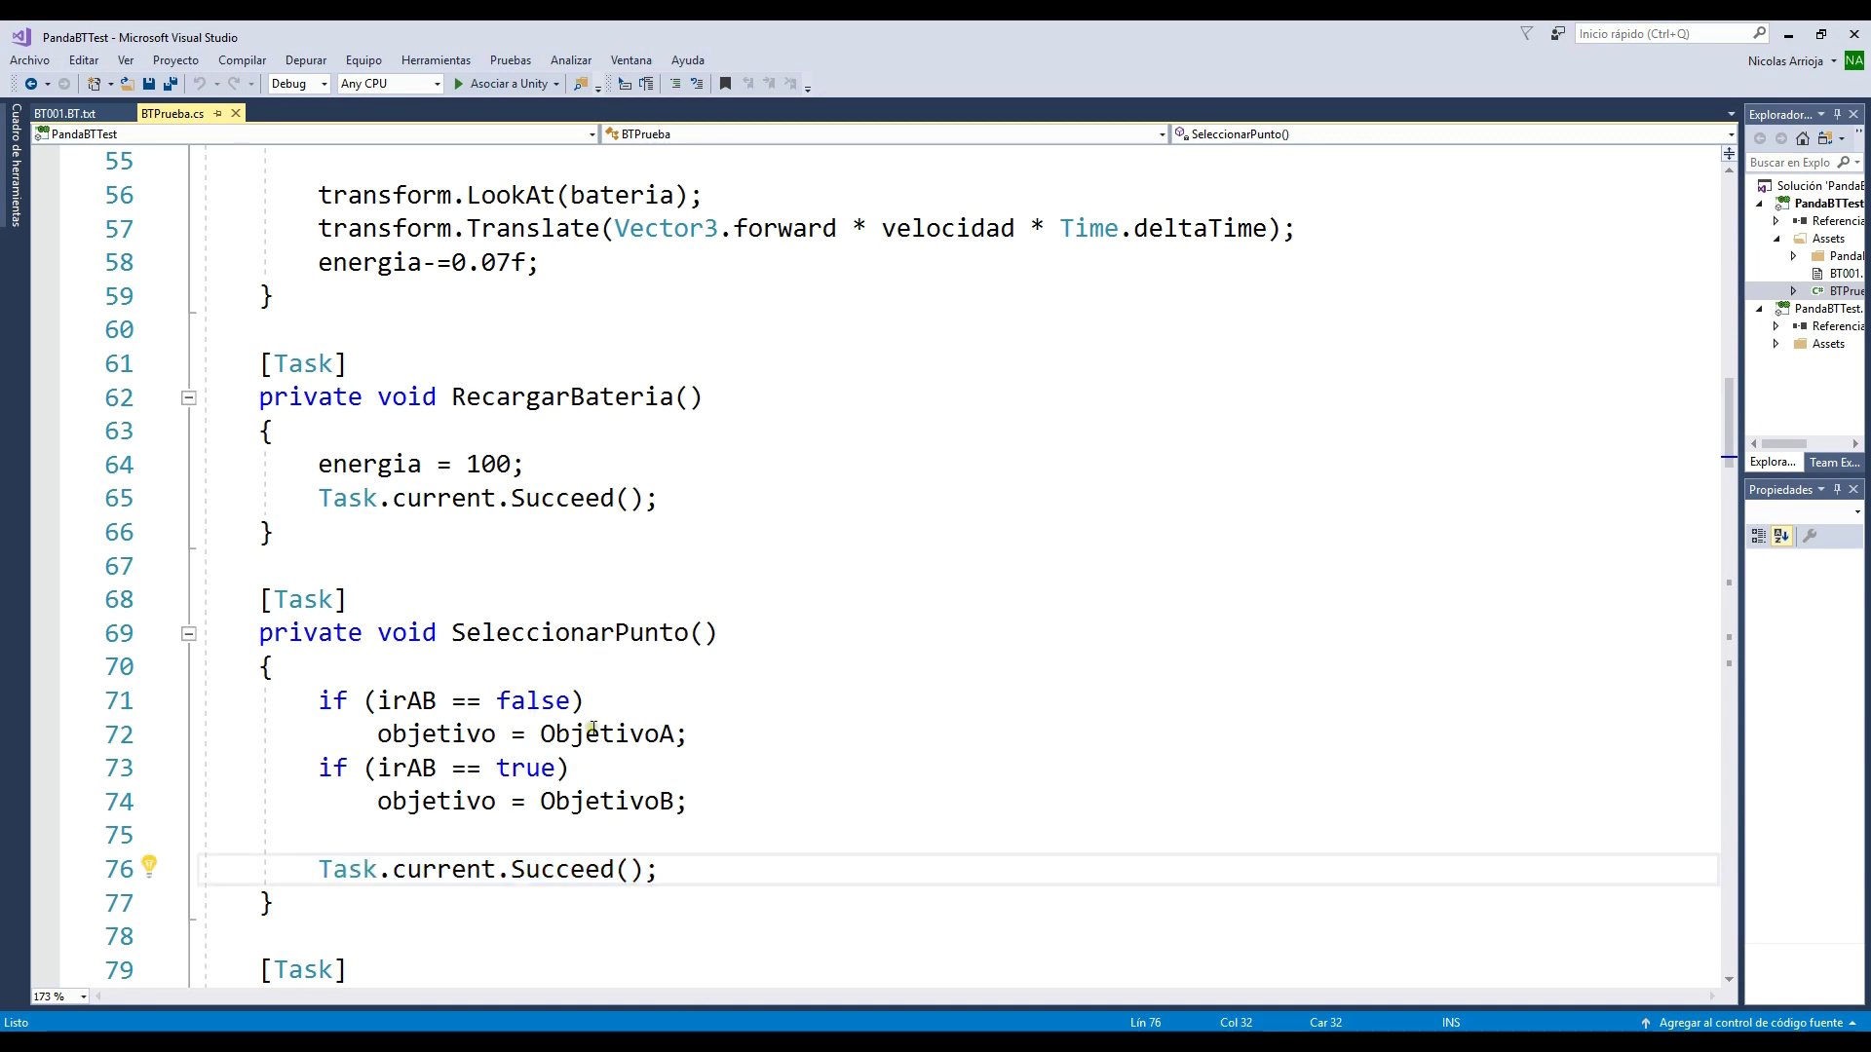
scroll(735, 623, down, 1)
scroll(750, 615, down, 1)
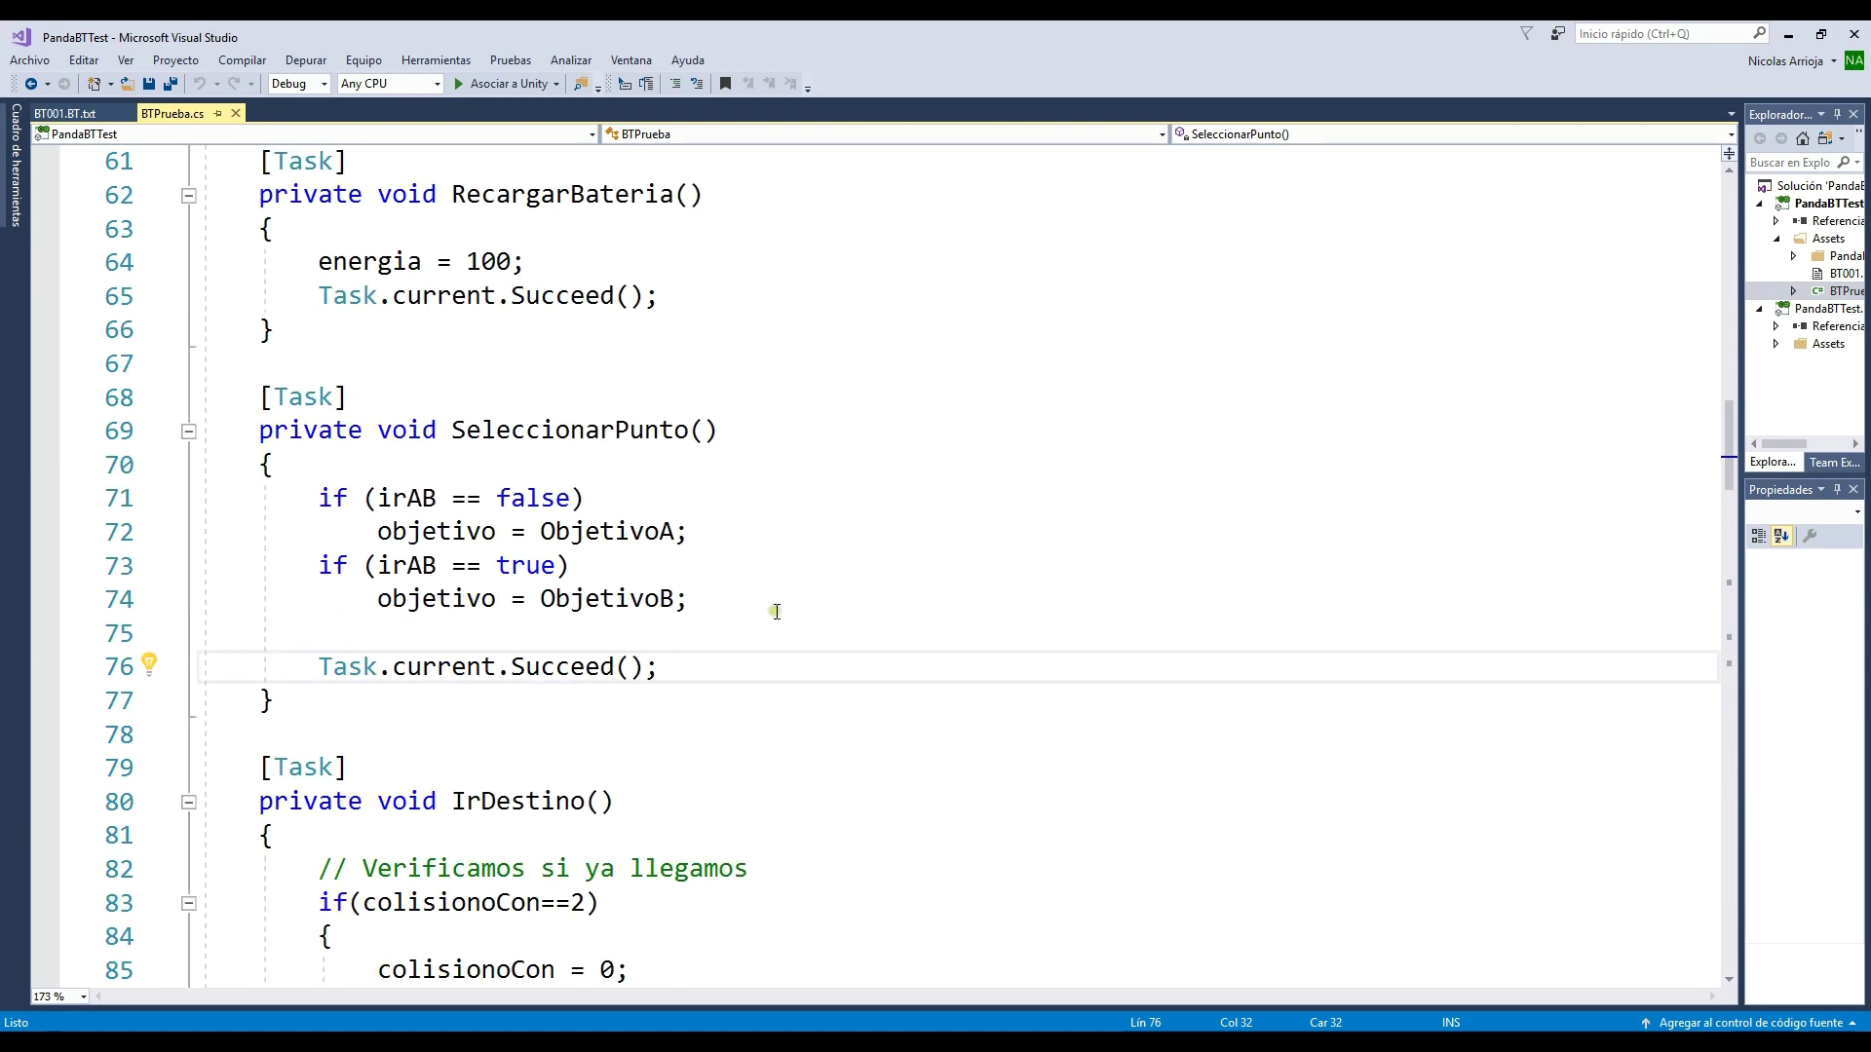
scroll(824, 610, down, 1)
scroll(824, 610, down, 1)
scroll(824, 609, down, 2)
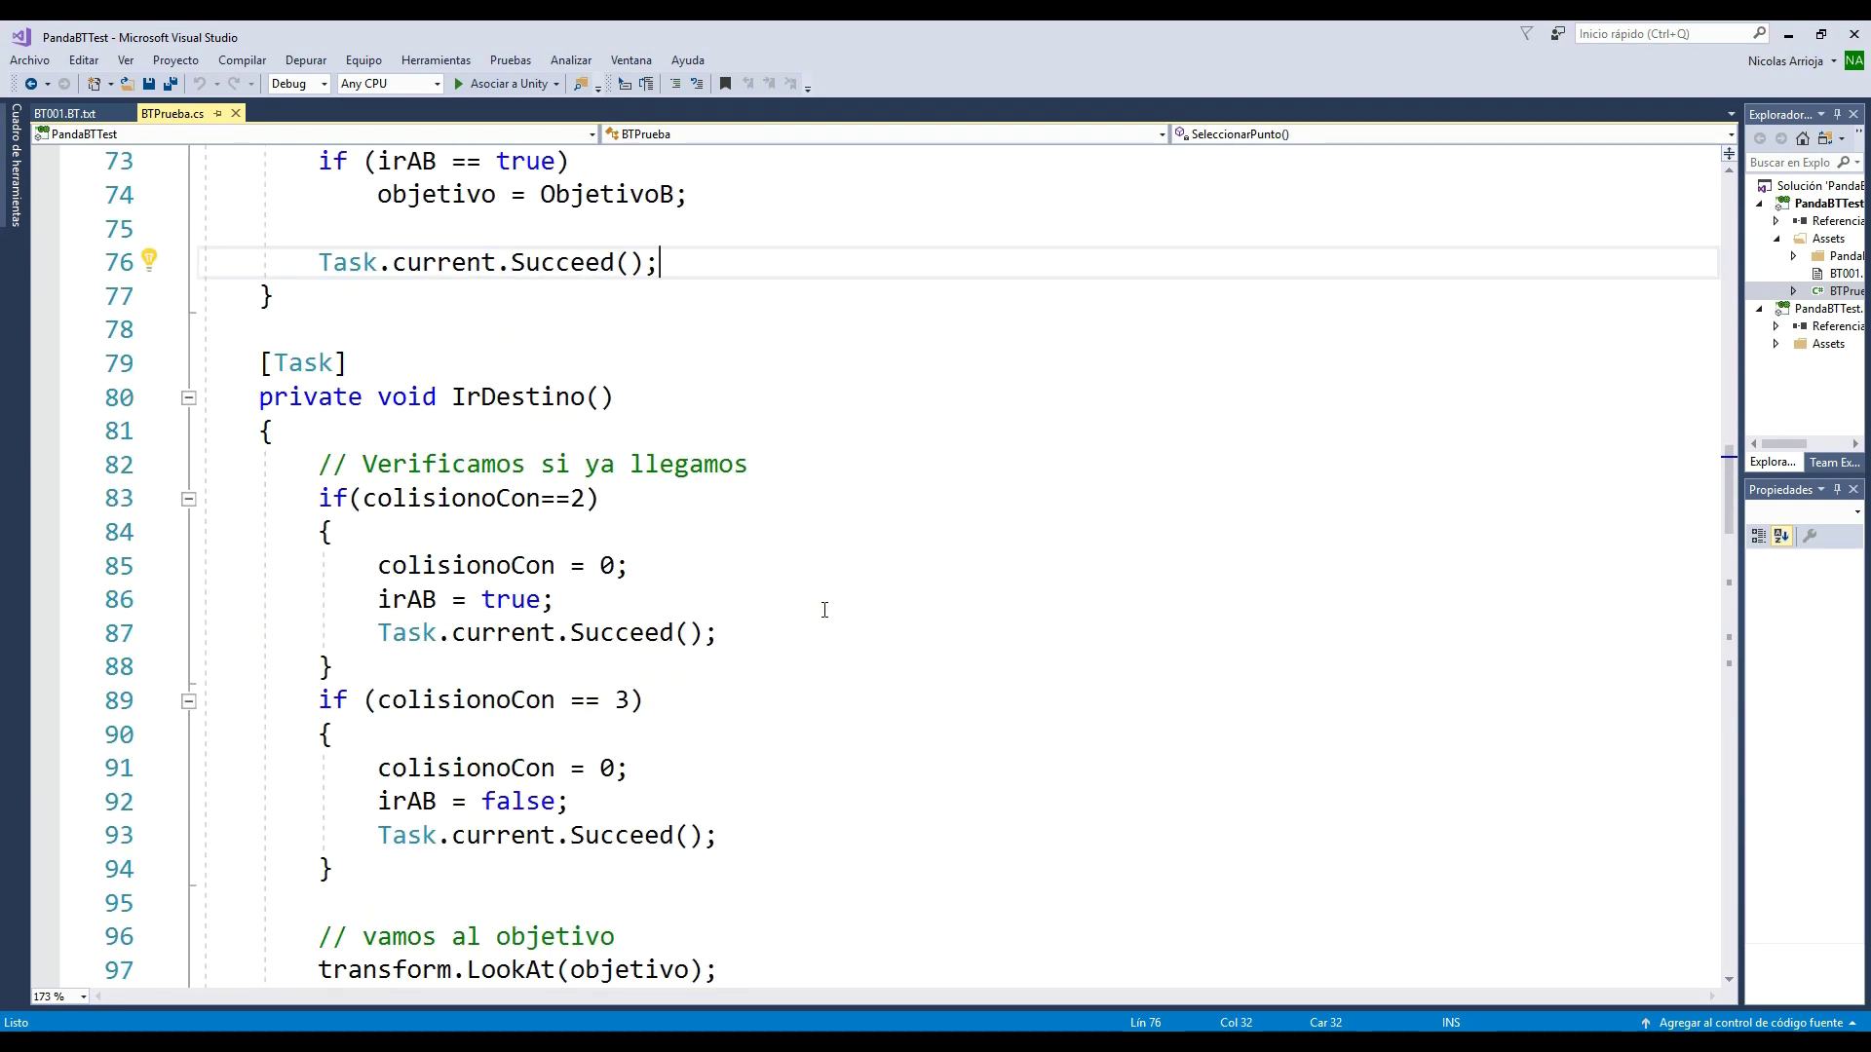
scroll(824, 610, down, 1)
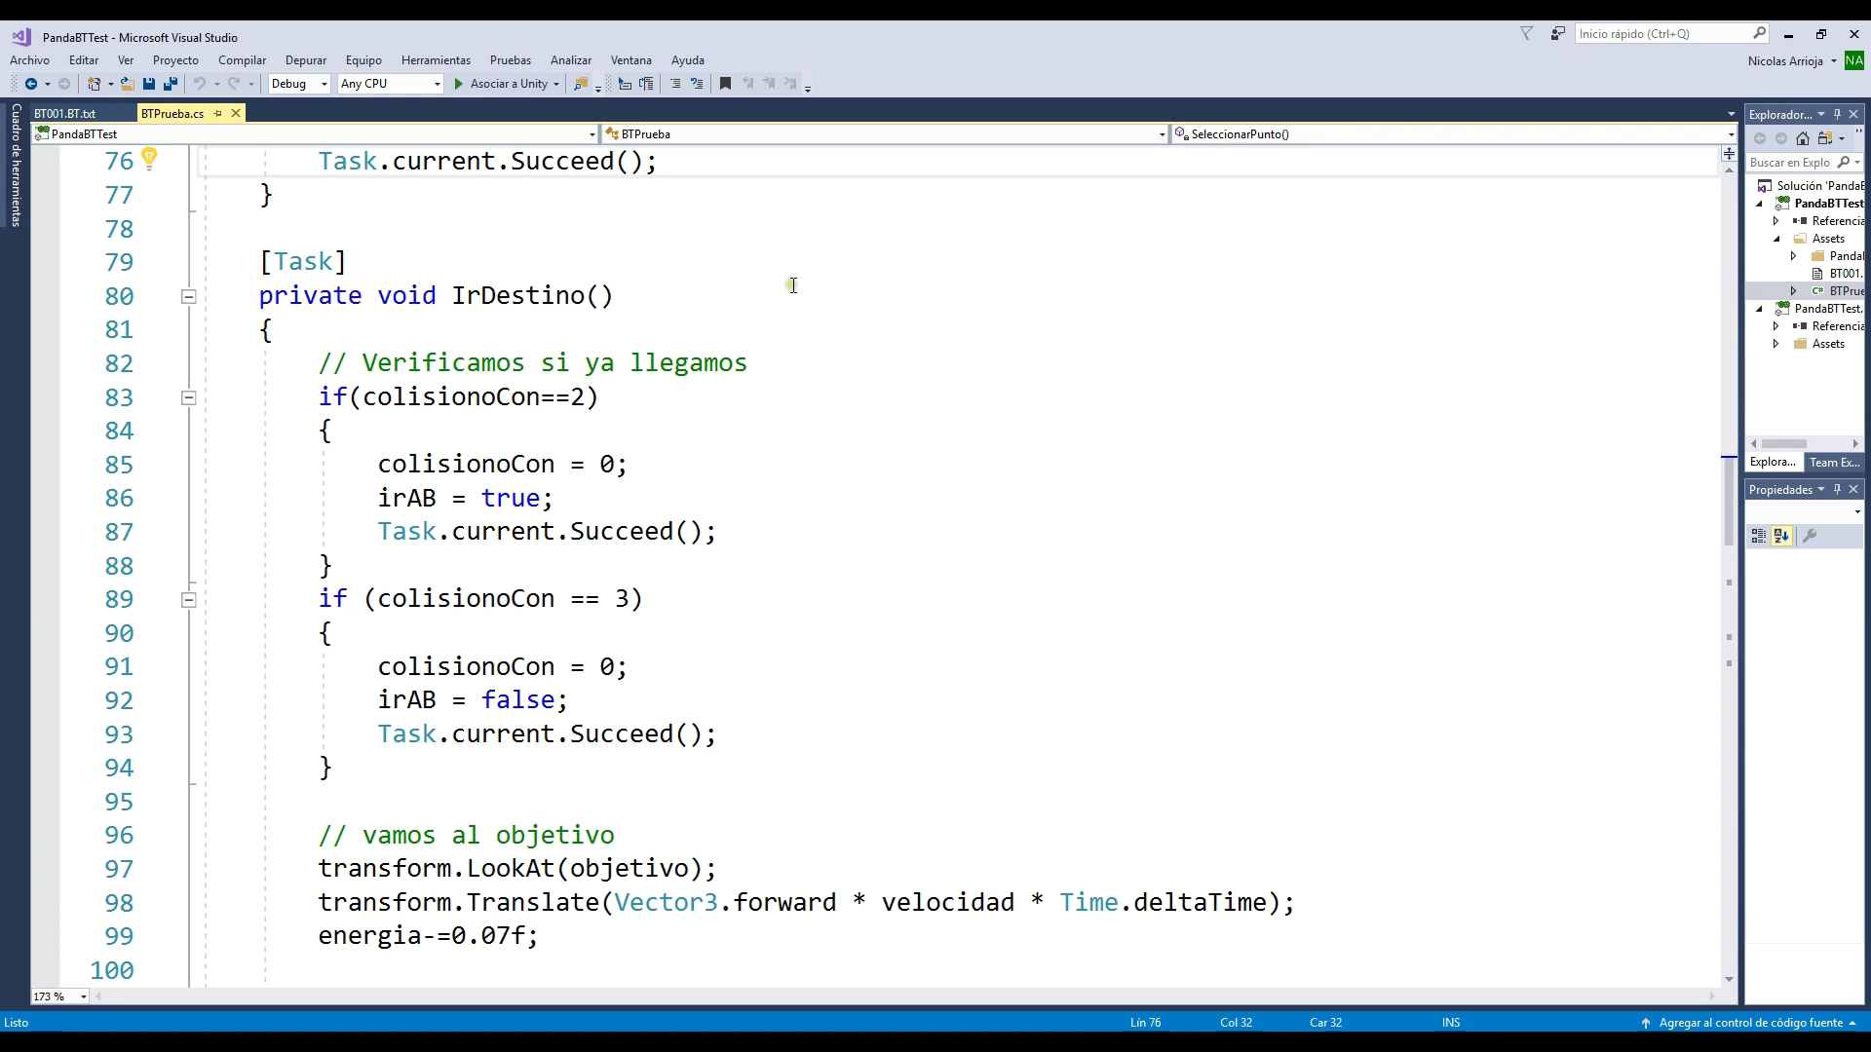
double_click(534, 296)
click(843, 309)
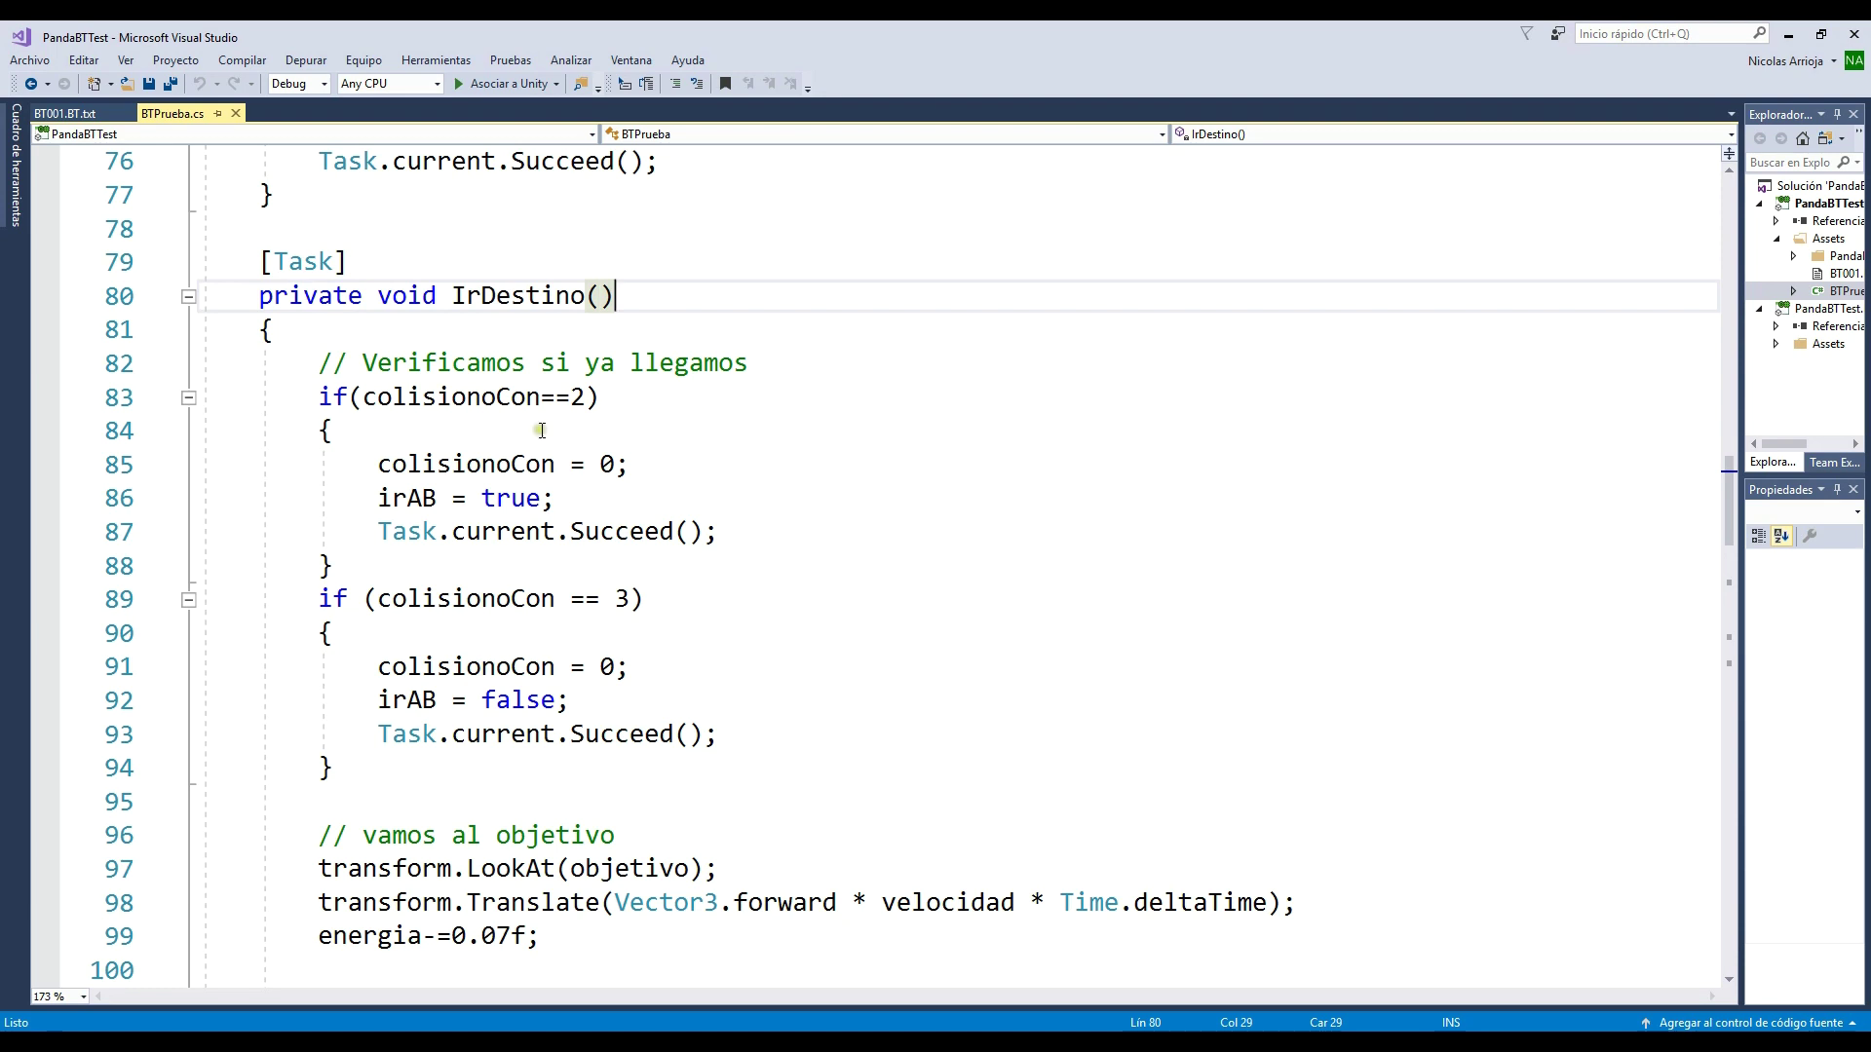
drag(571, 398, 540, 398)
click(667, 409)
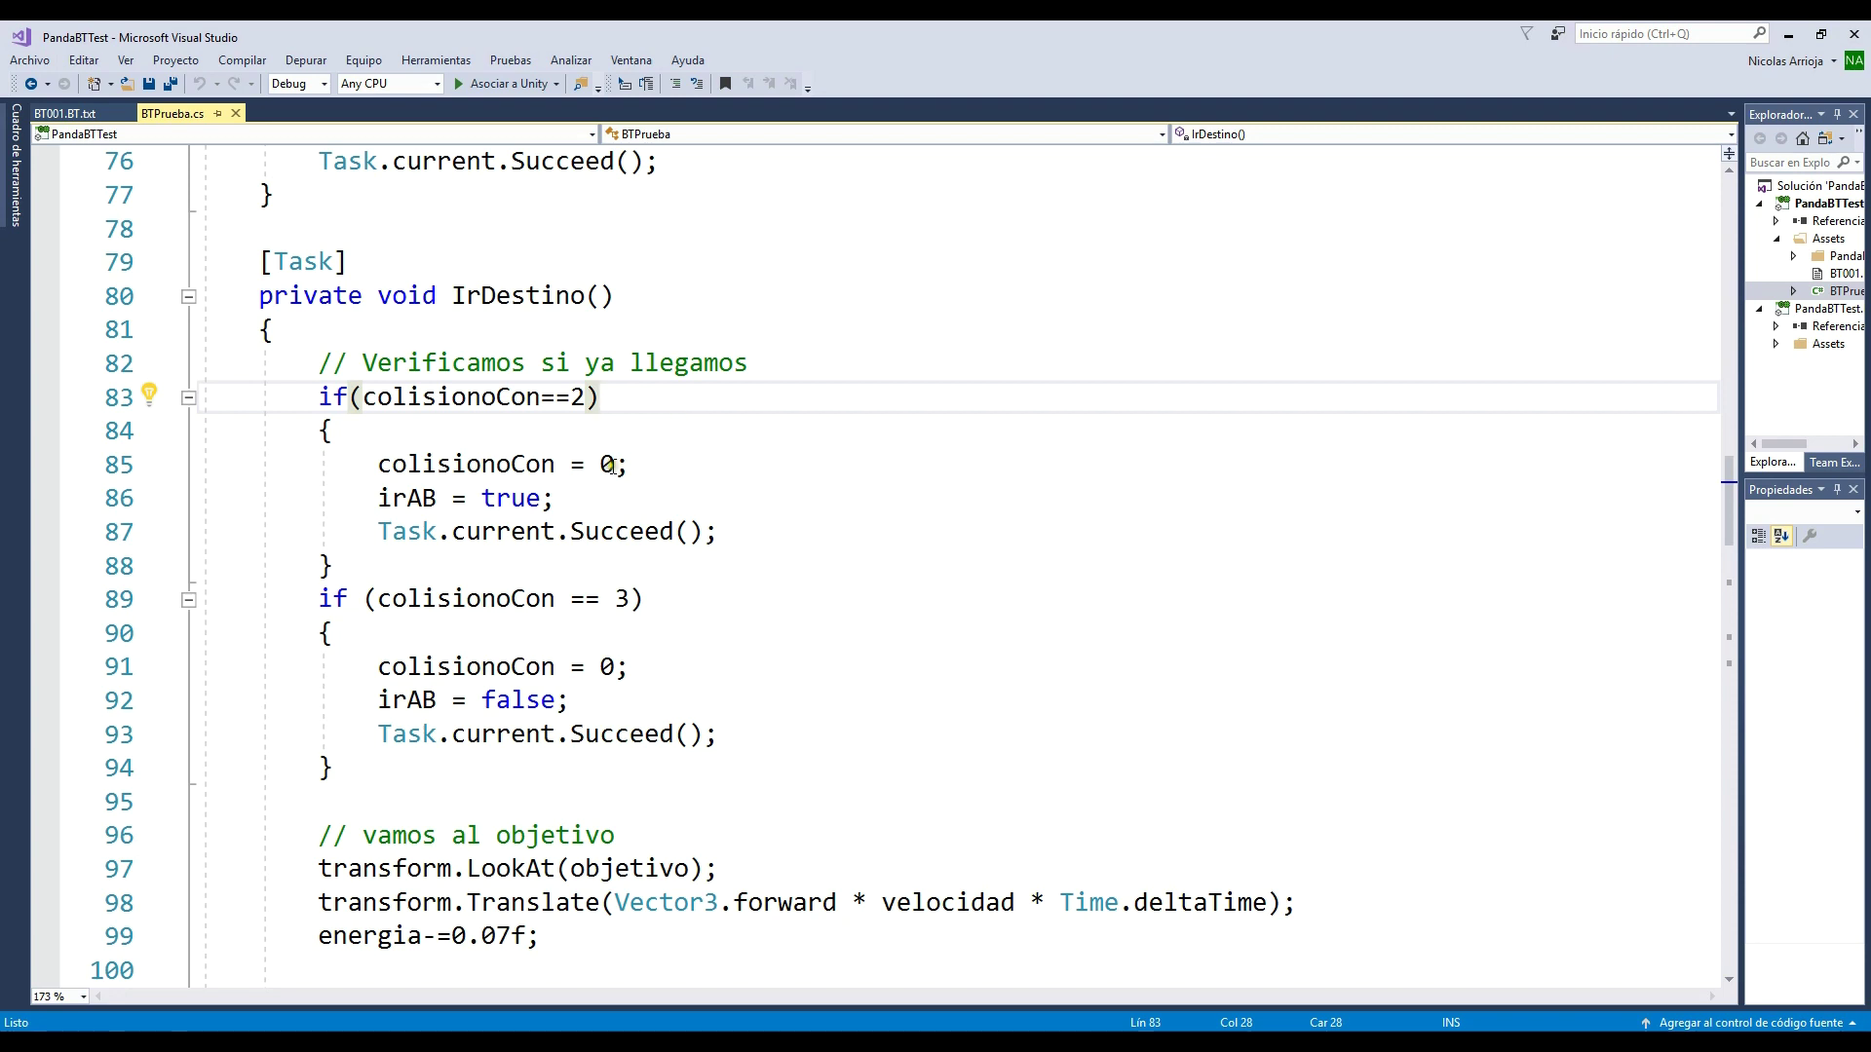
drag(631, 466, 571, 464)
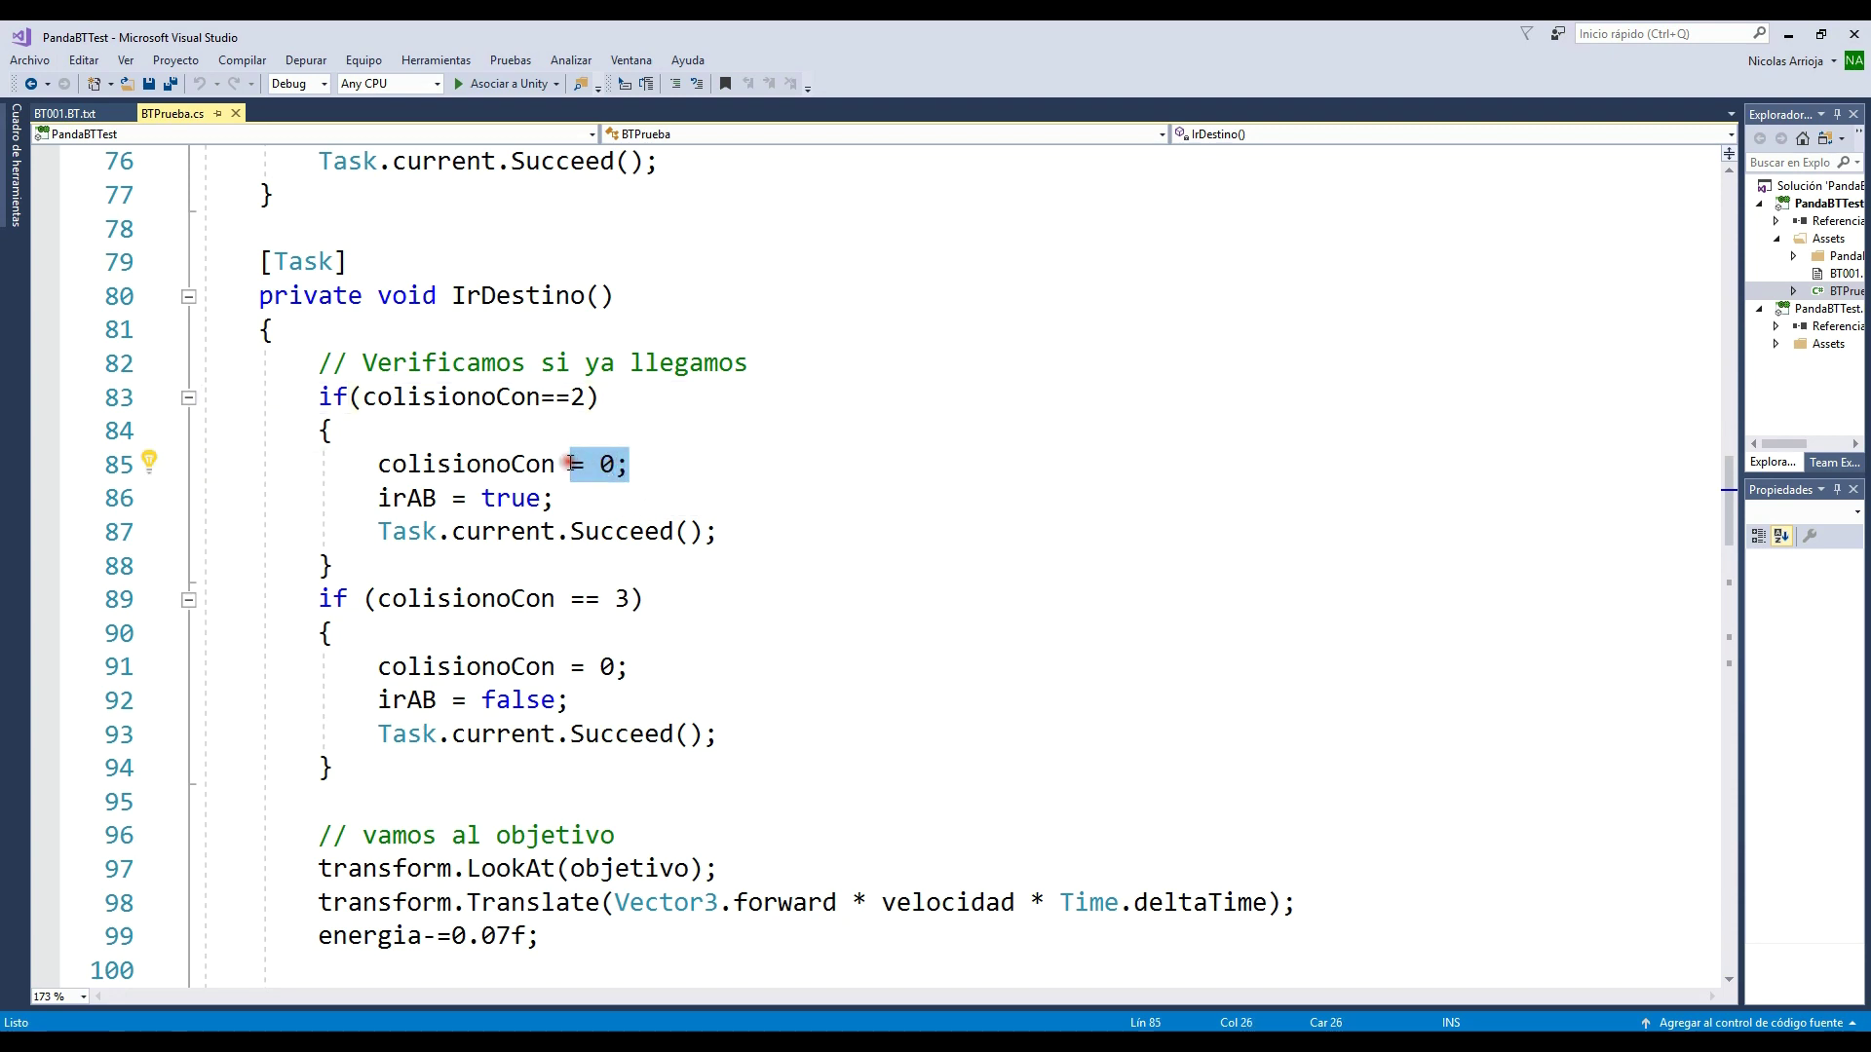
click(517, 500)
double_click(518, 500)
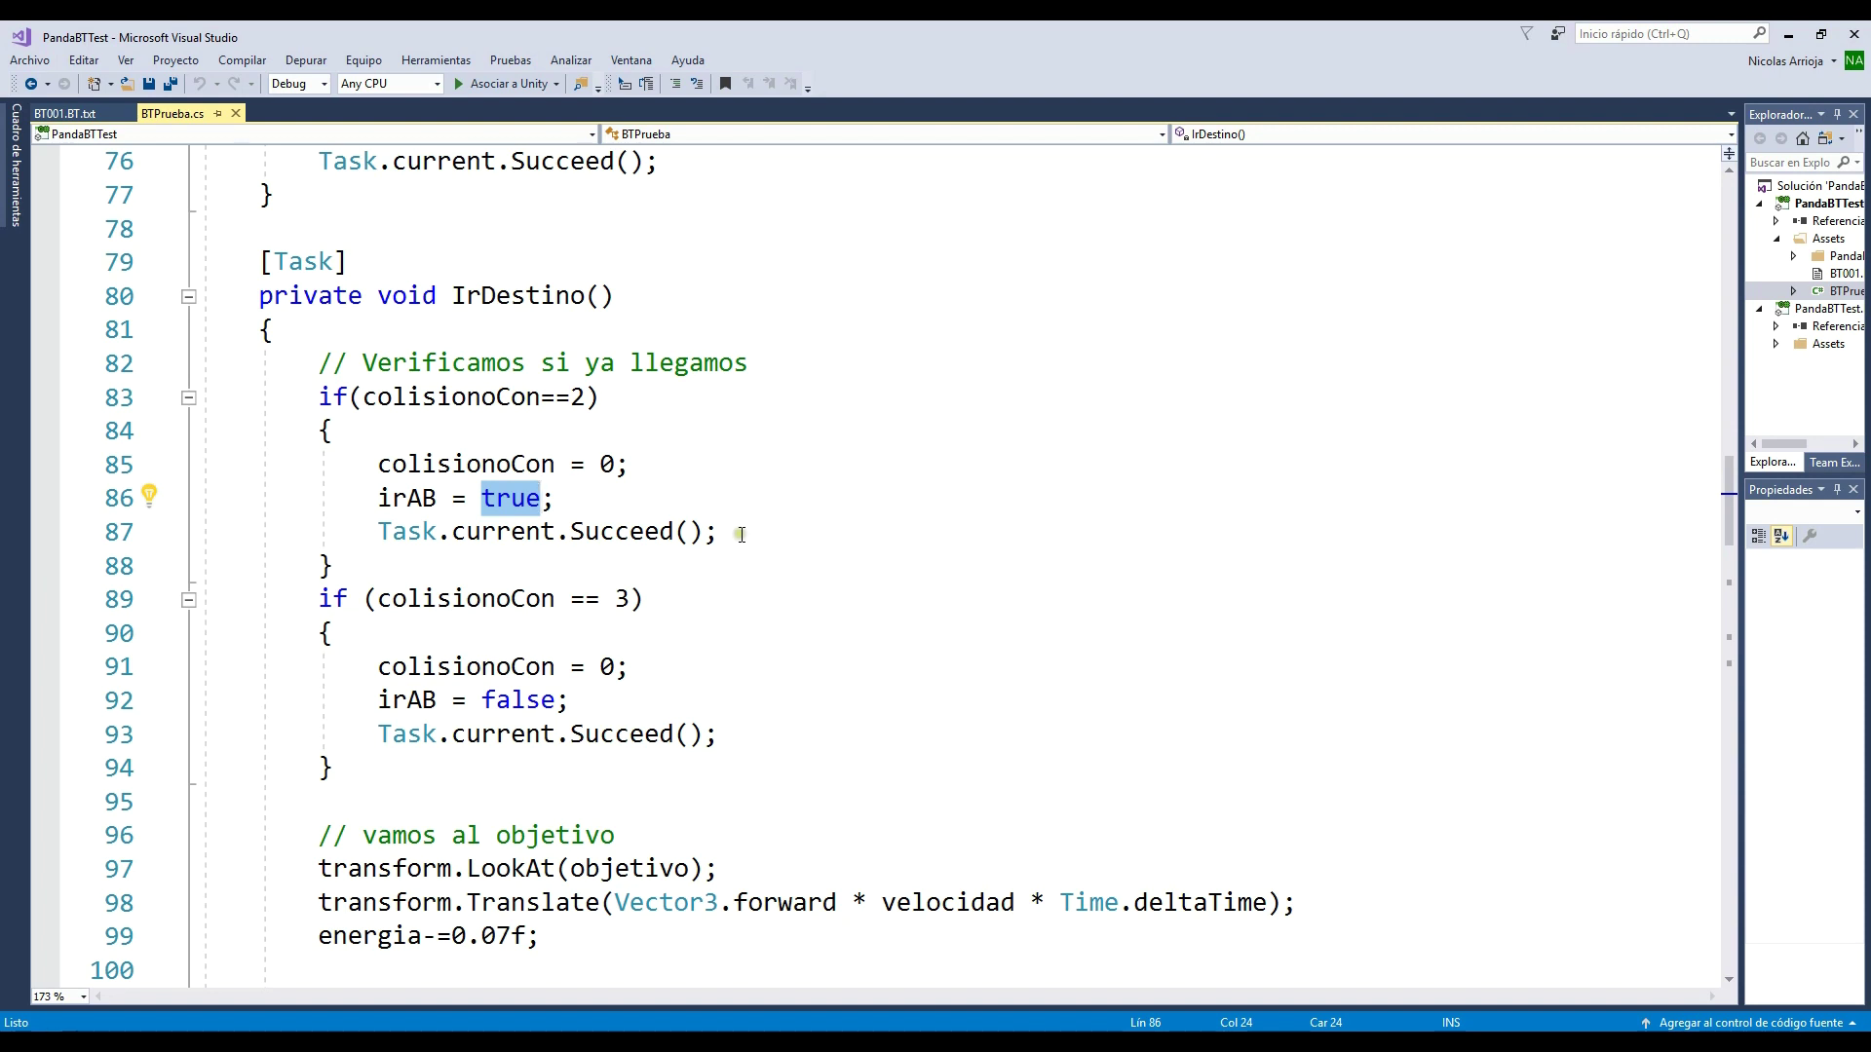
drag(722, 533, 370, 529)
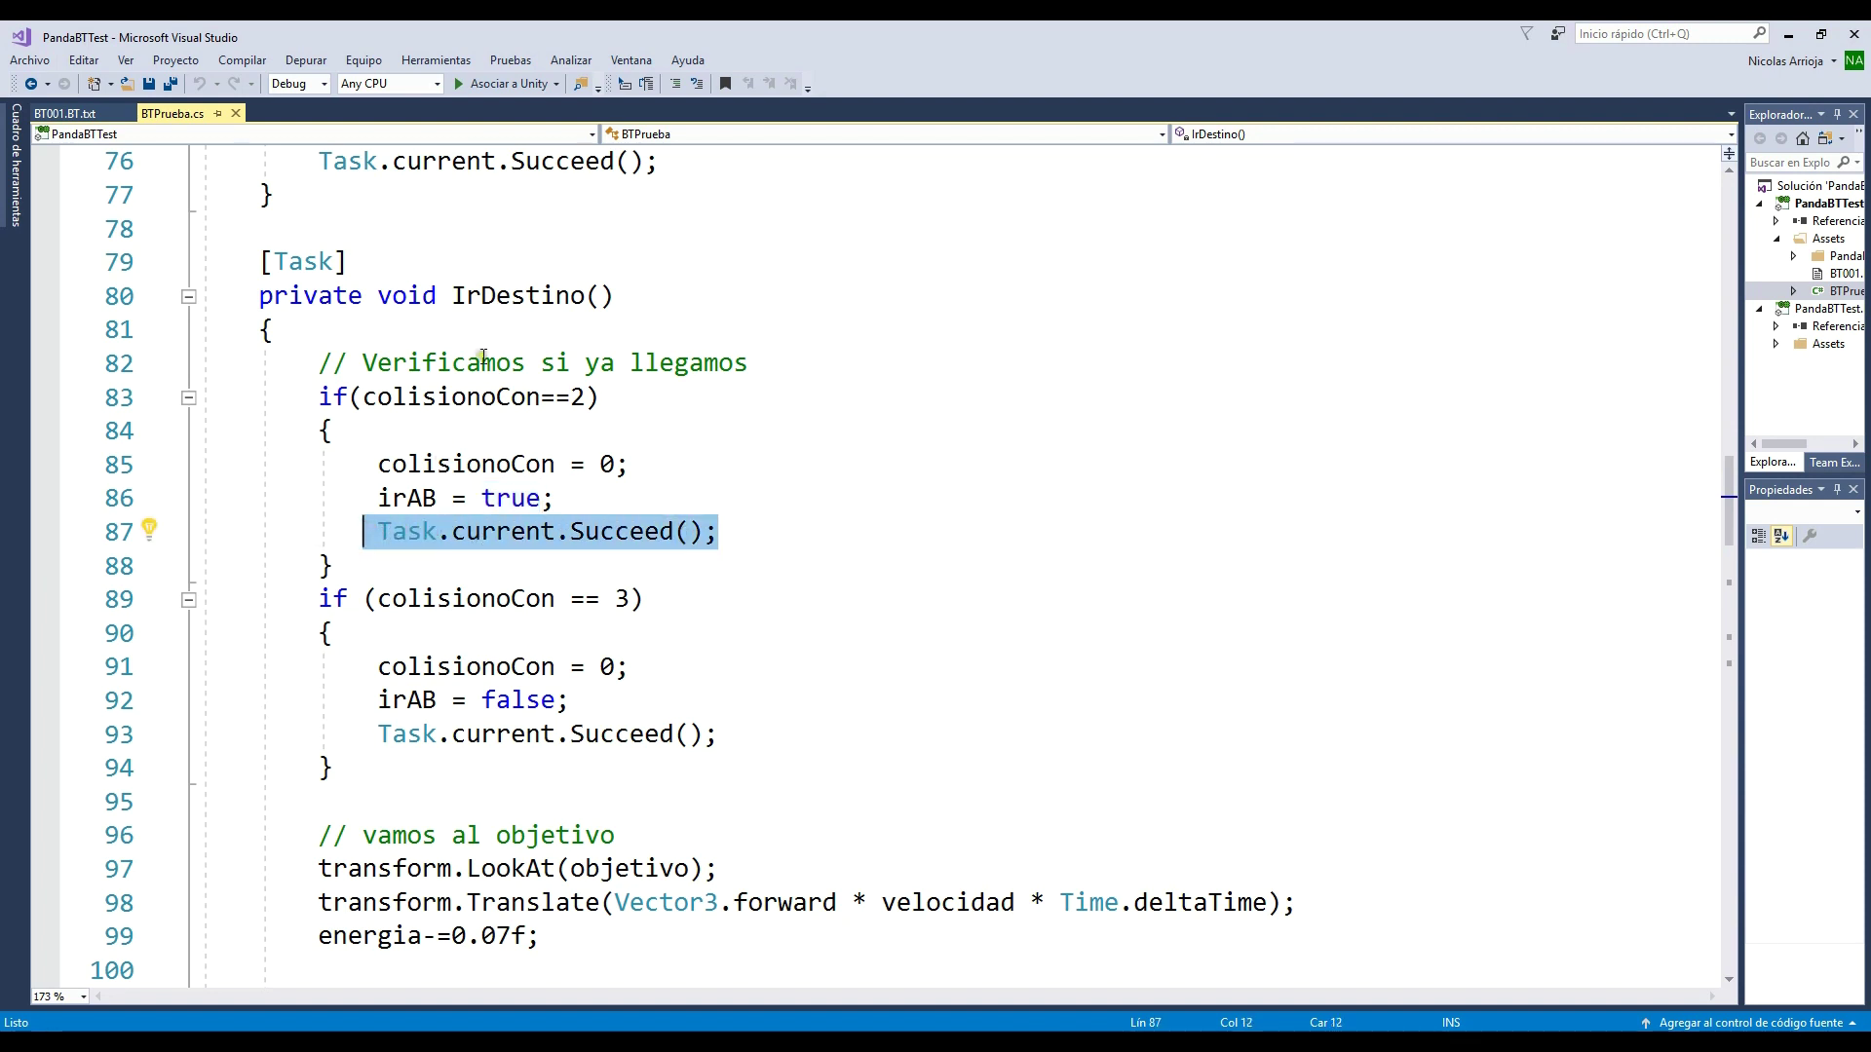
double_click(484, 297)
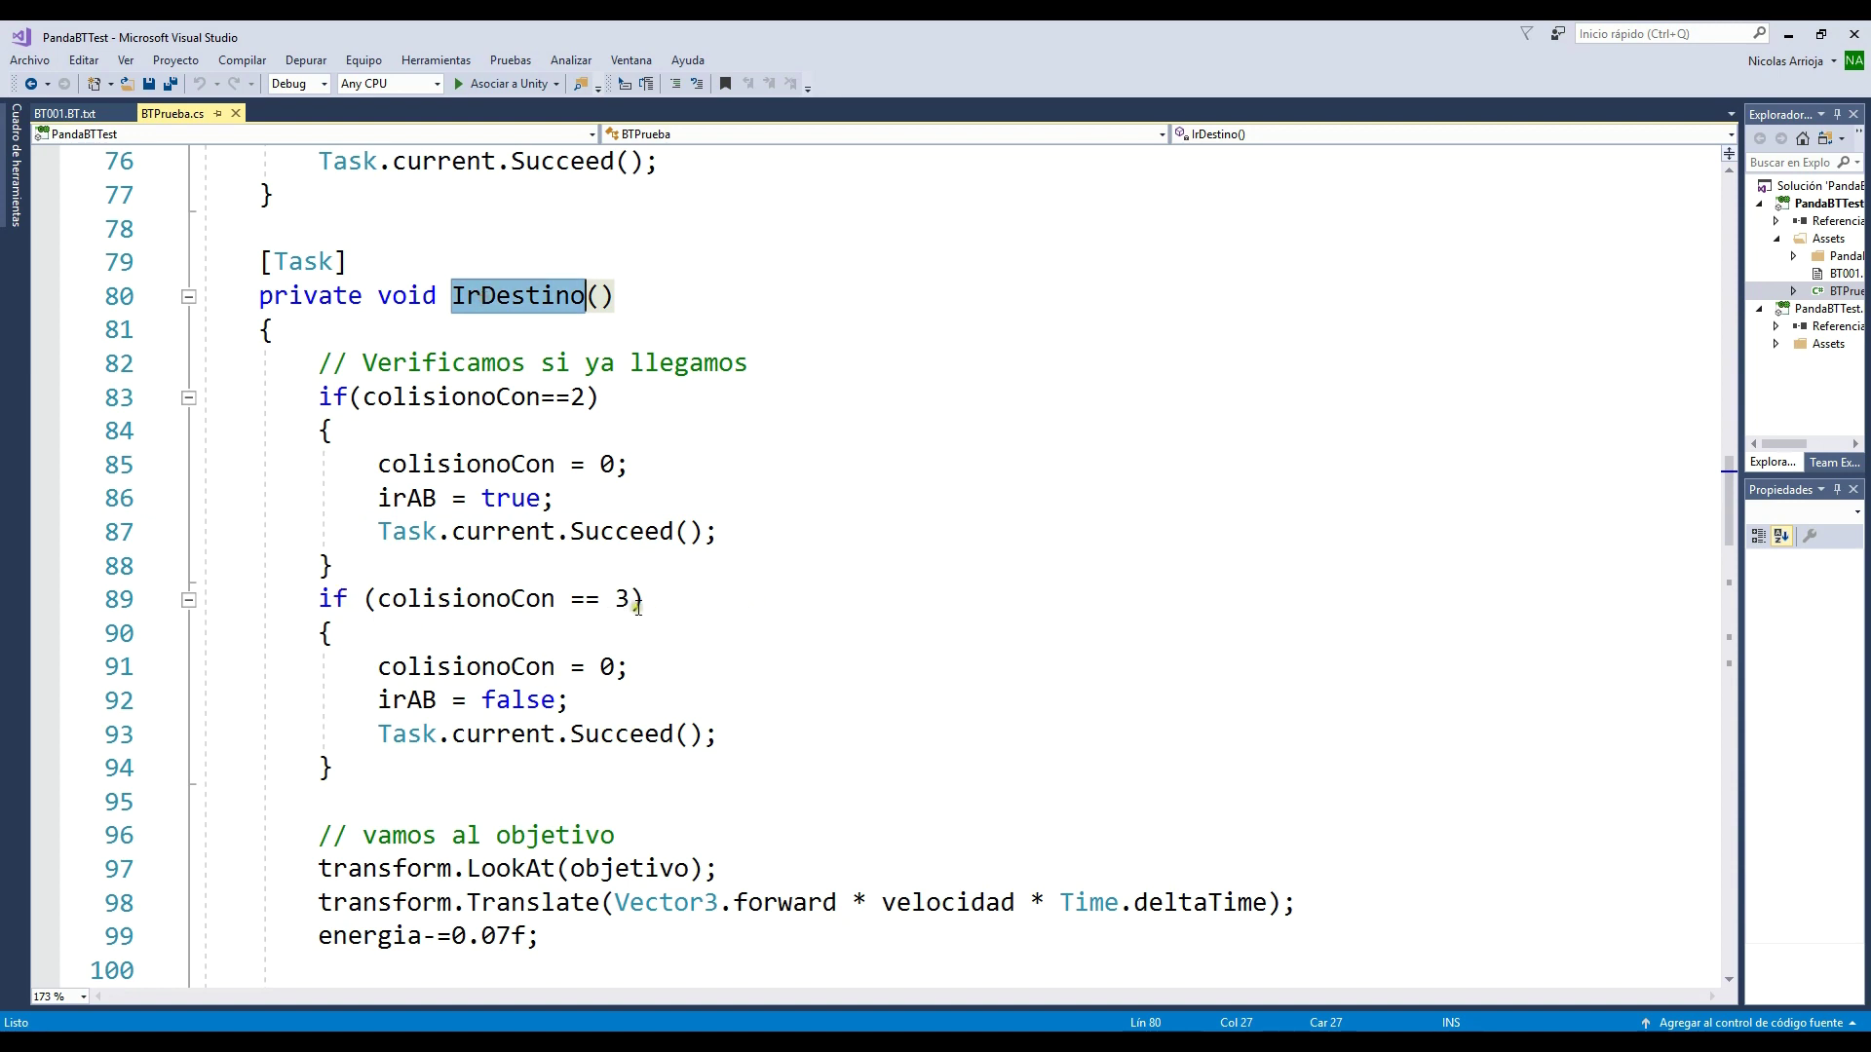
drag(628, 599, 585, 599)
click(645, 666)
drag(645, 666, 571, 666)
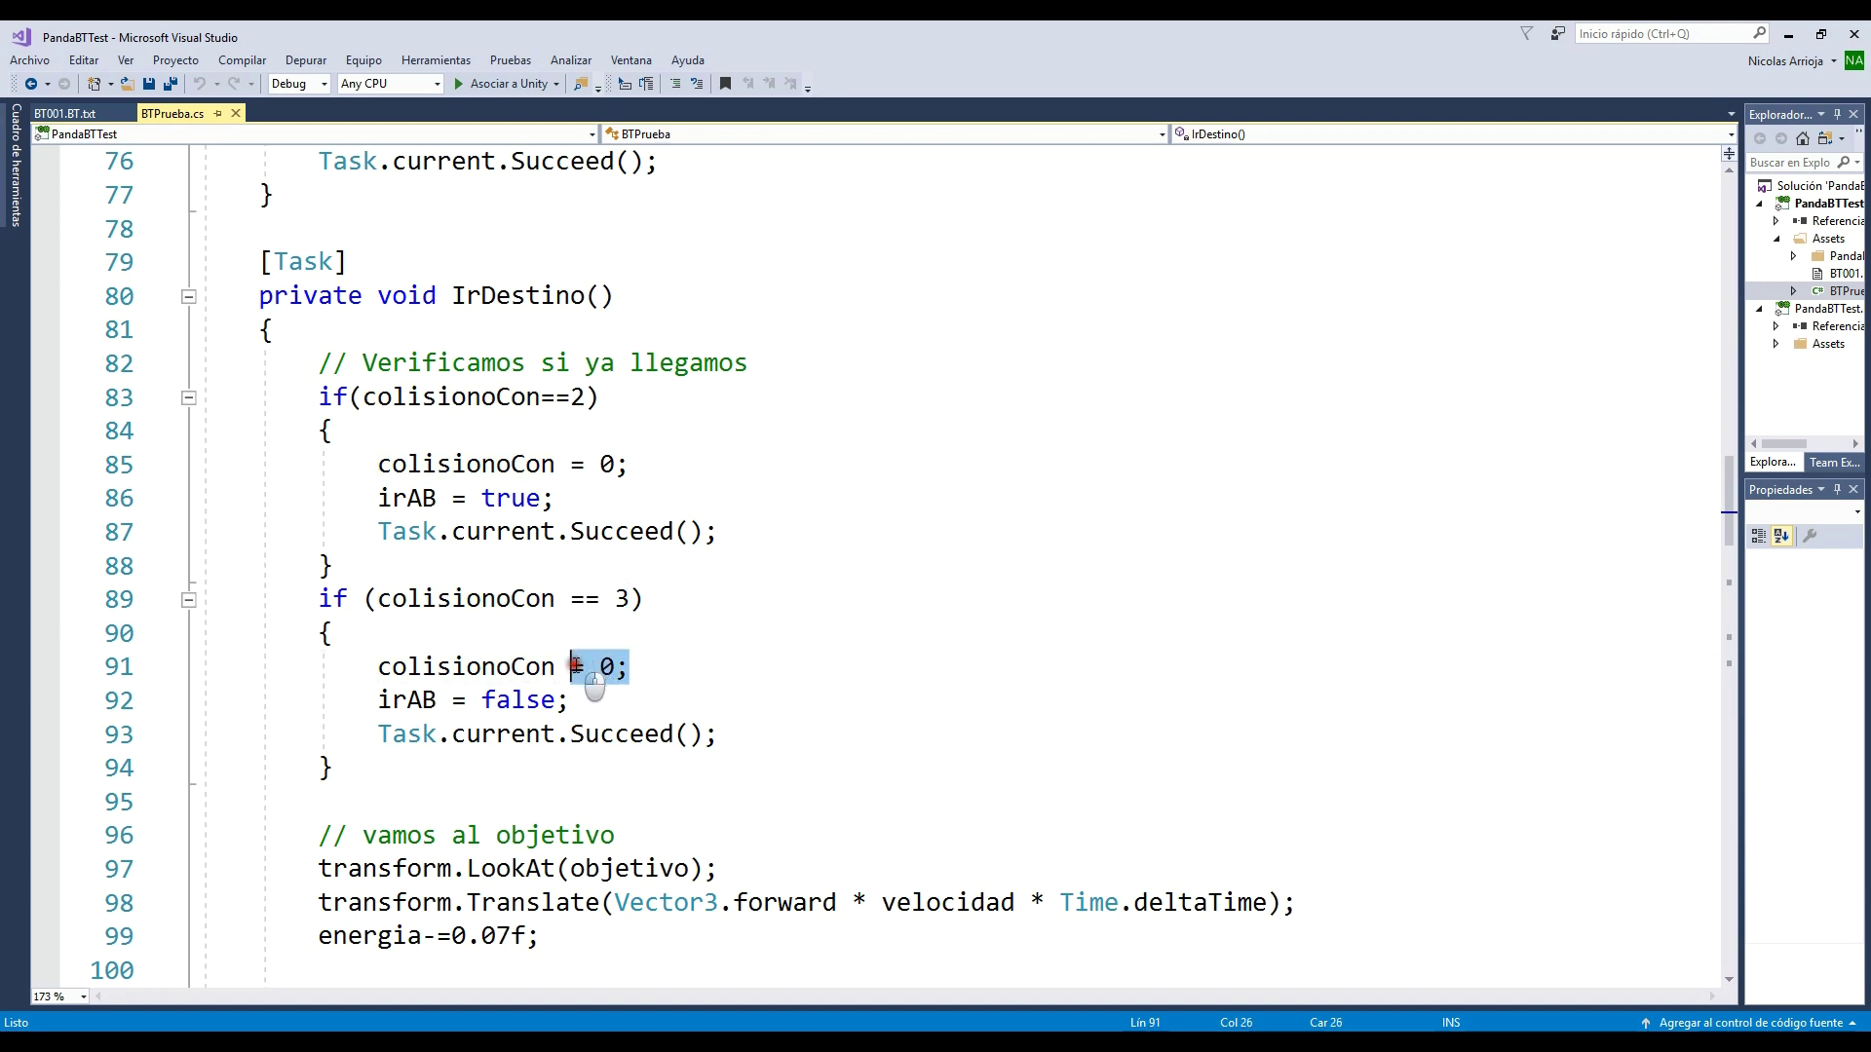
double_click(502, 699)
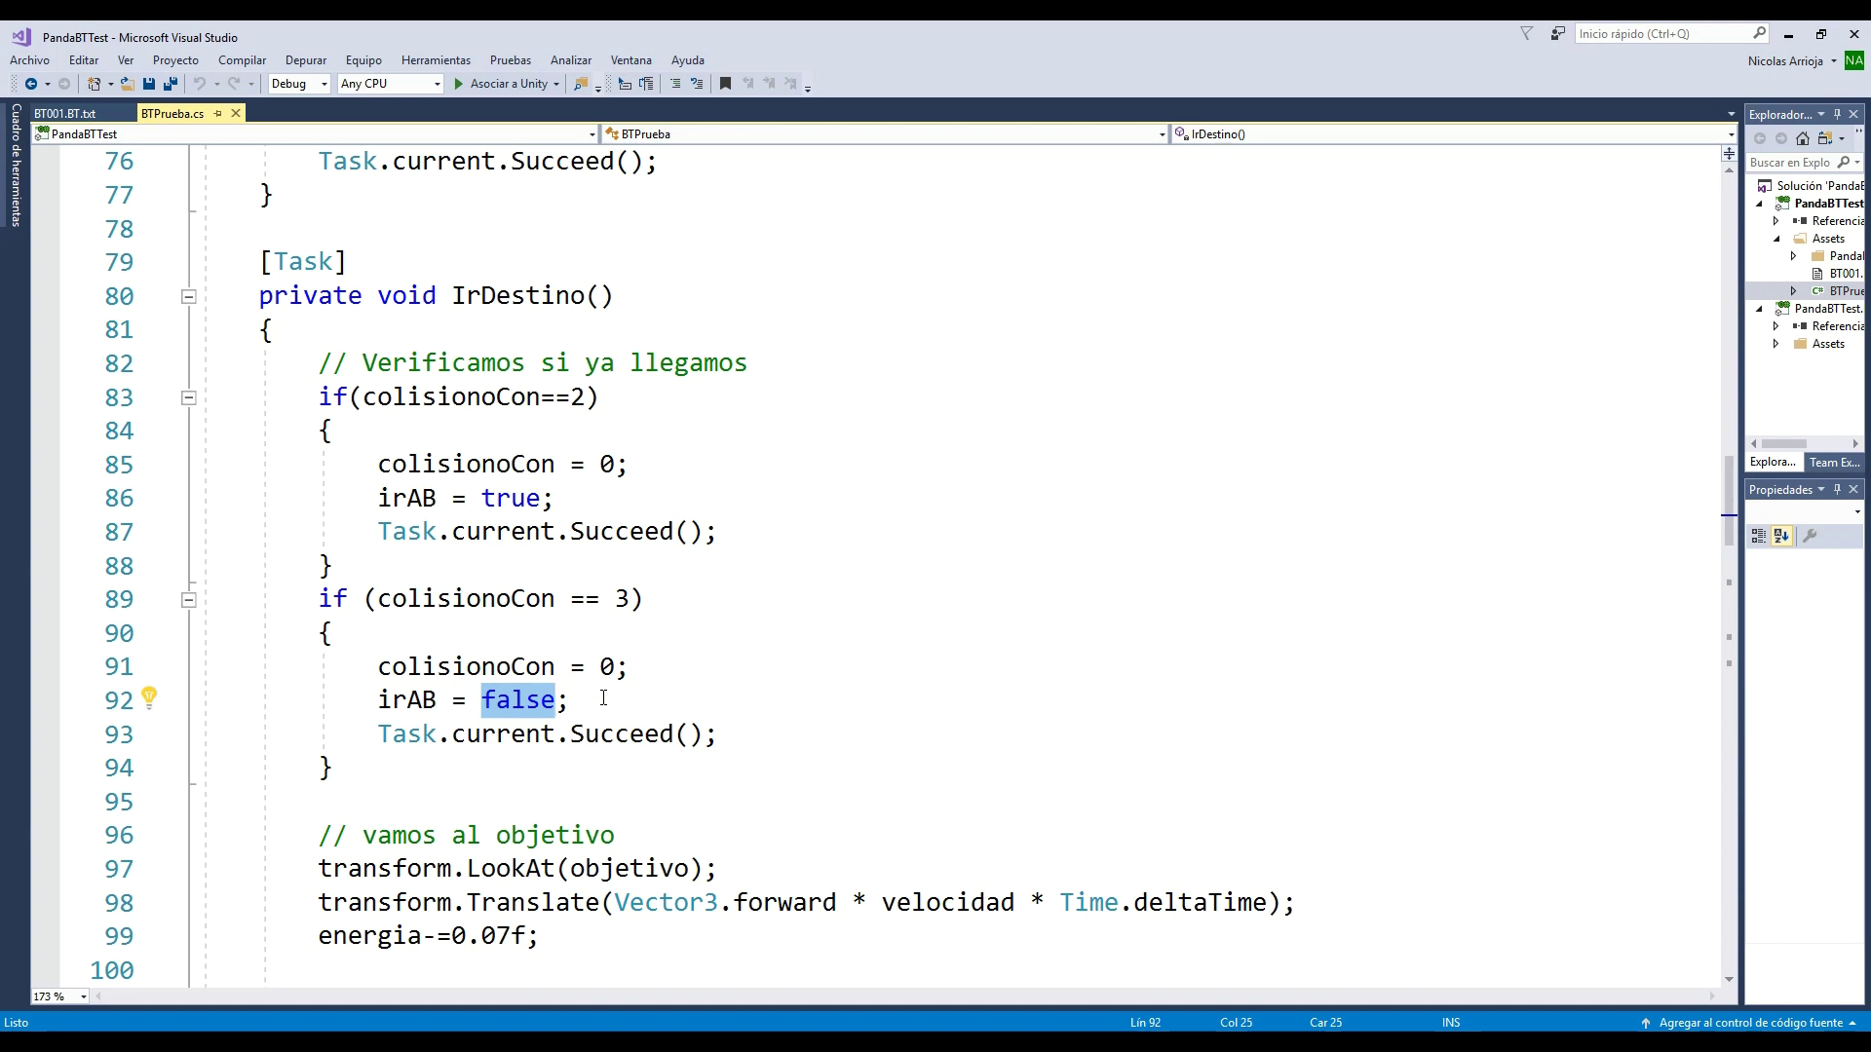
mouse_move(752, 736)
mouse_down()
mouse_move(333, 721)
mouse_move(380, 704)
mouse_up()
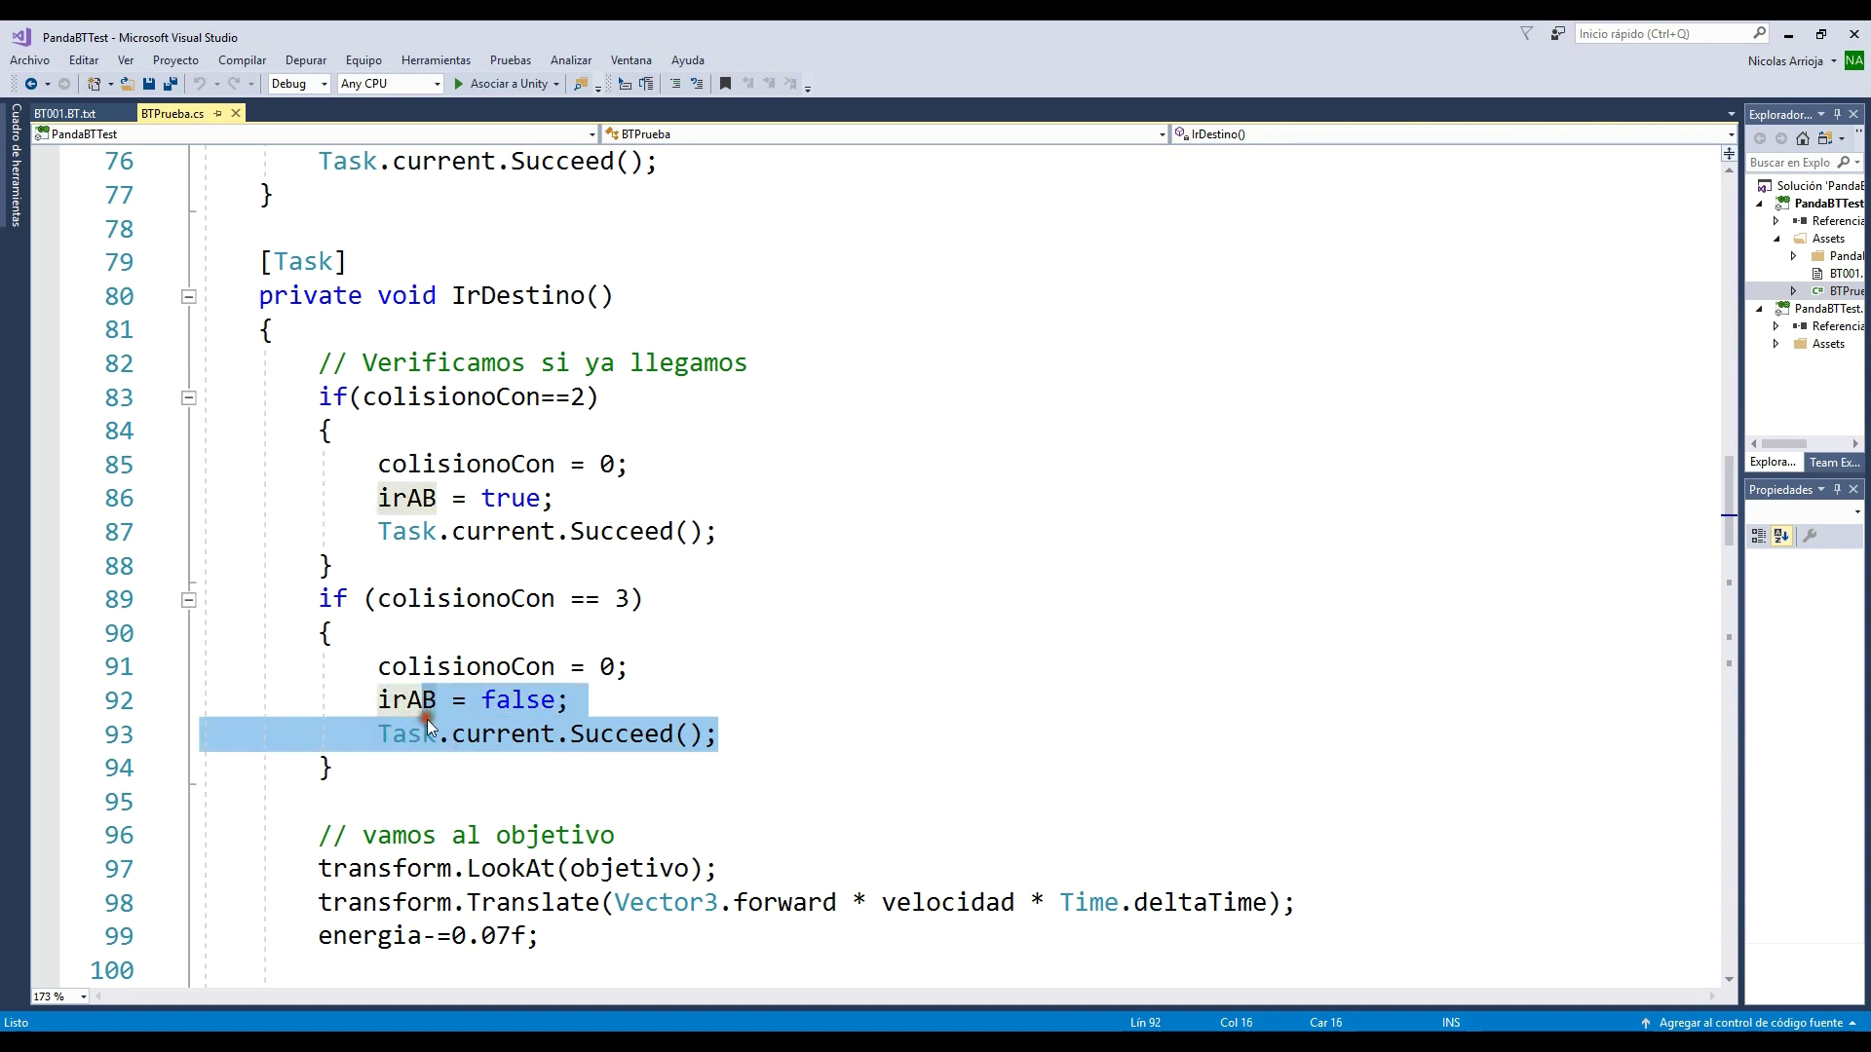
click(664, 774)
drag(547, 936, 323, 842)
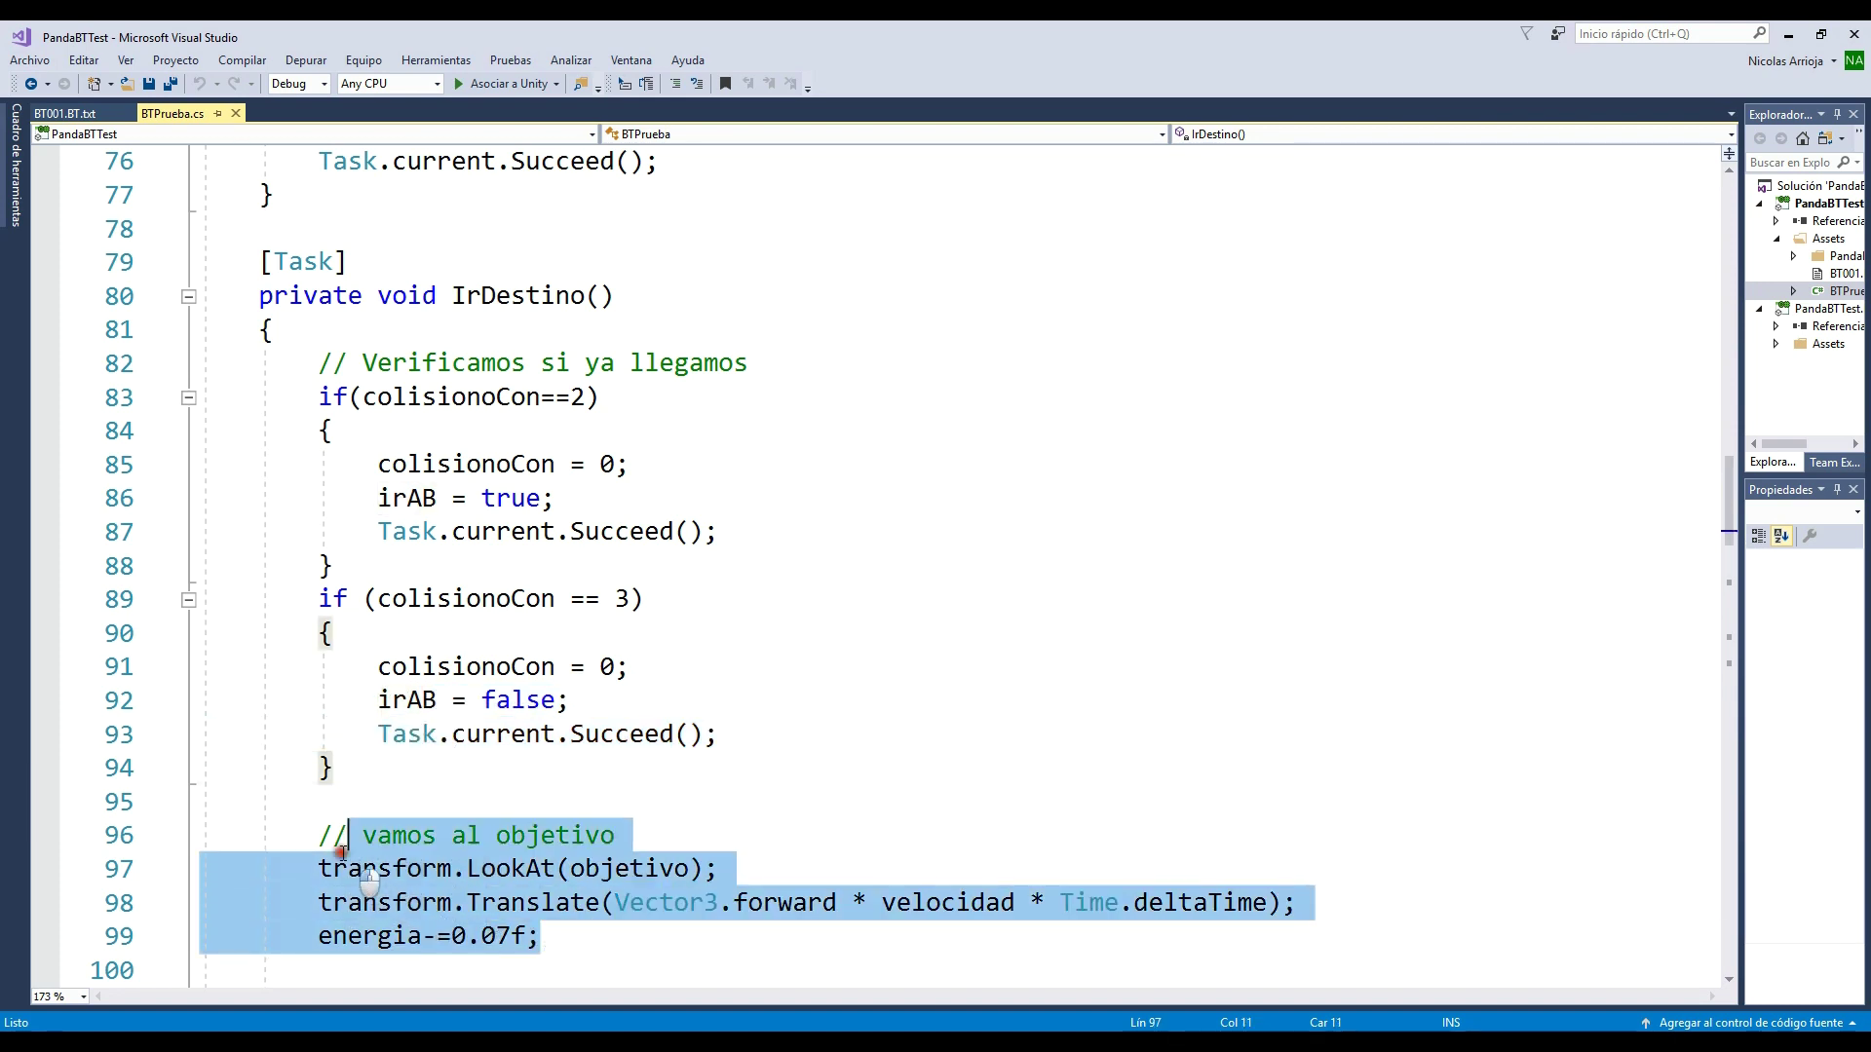
click(856, 800)
double_click(511, 868)
double_click(624, 868)
click(920, 801)
double_click(551, 904)
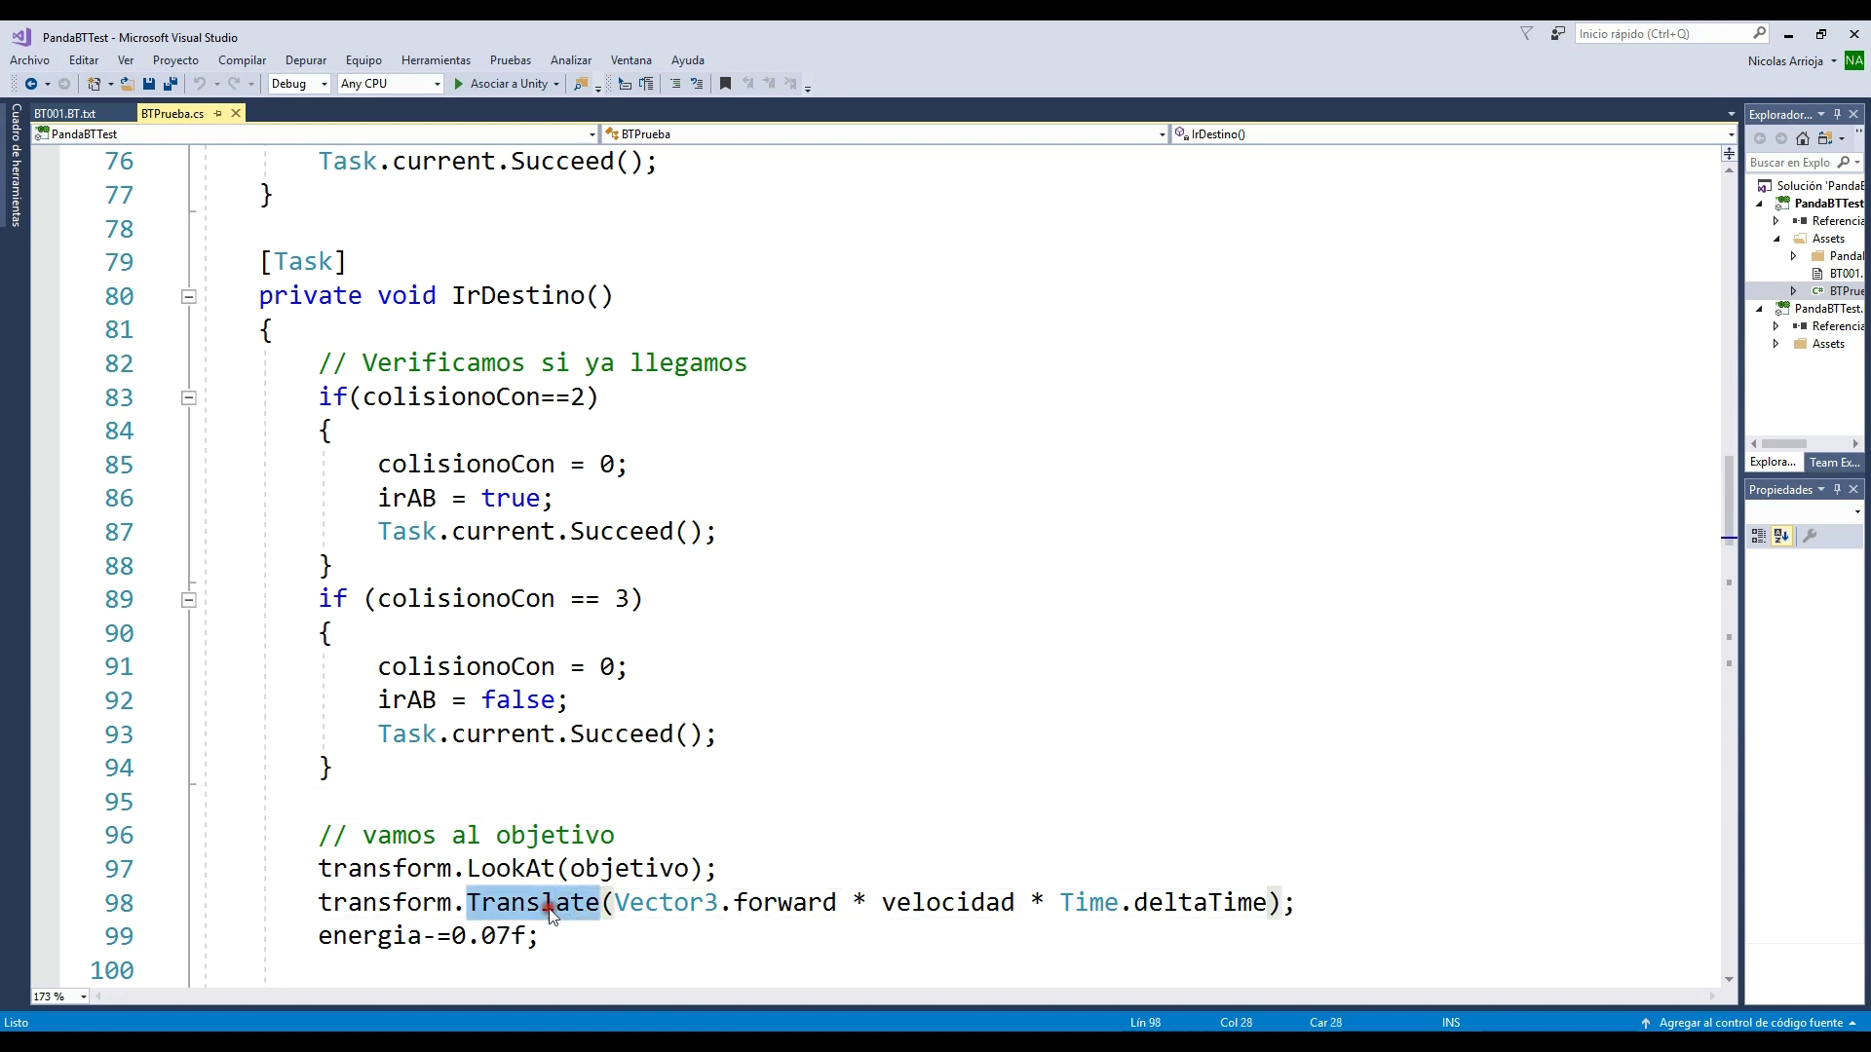
drag(616, 904, 870, 904)
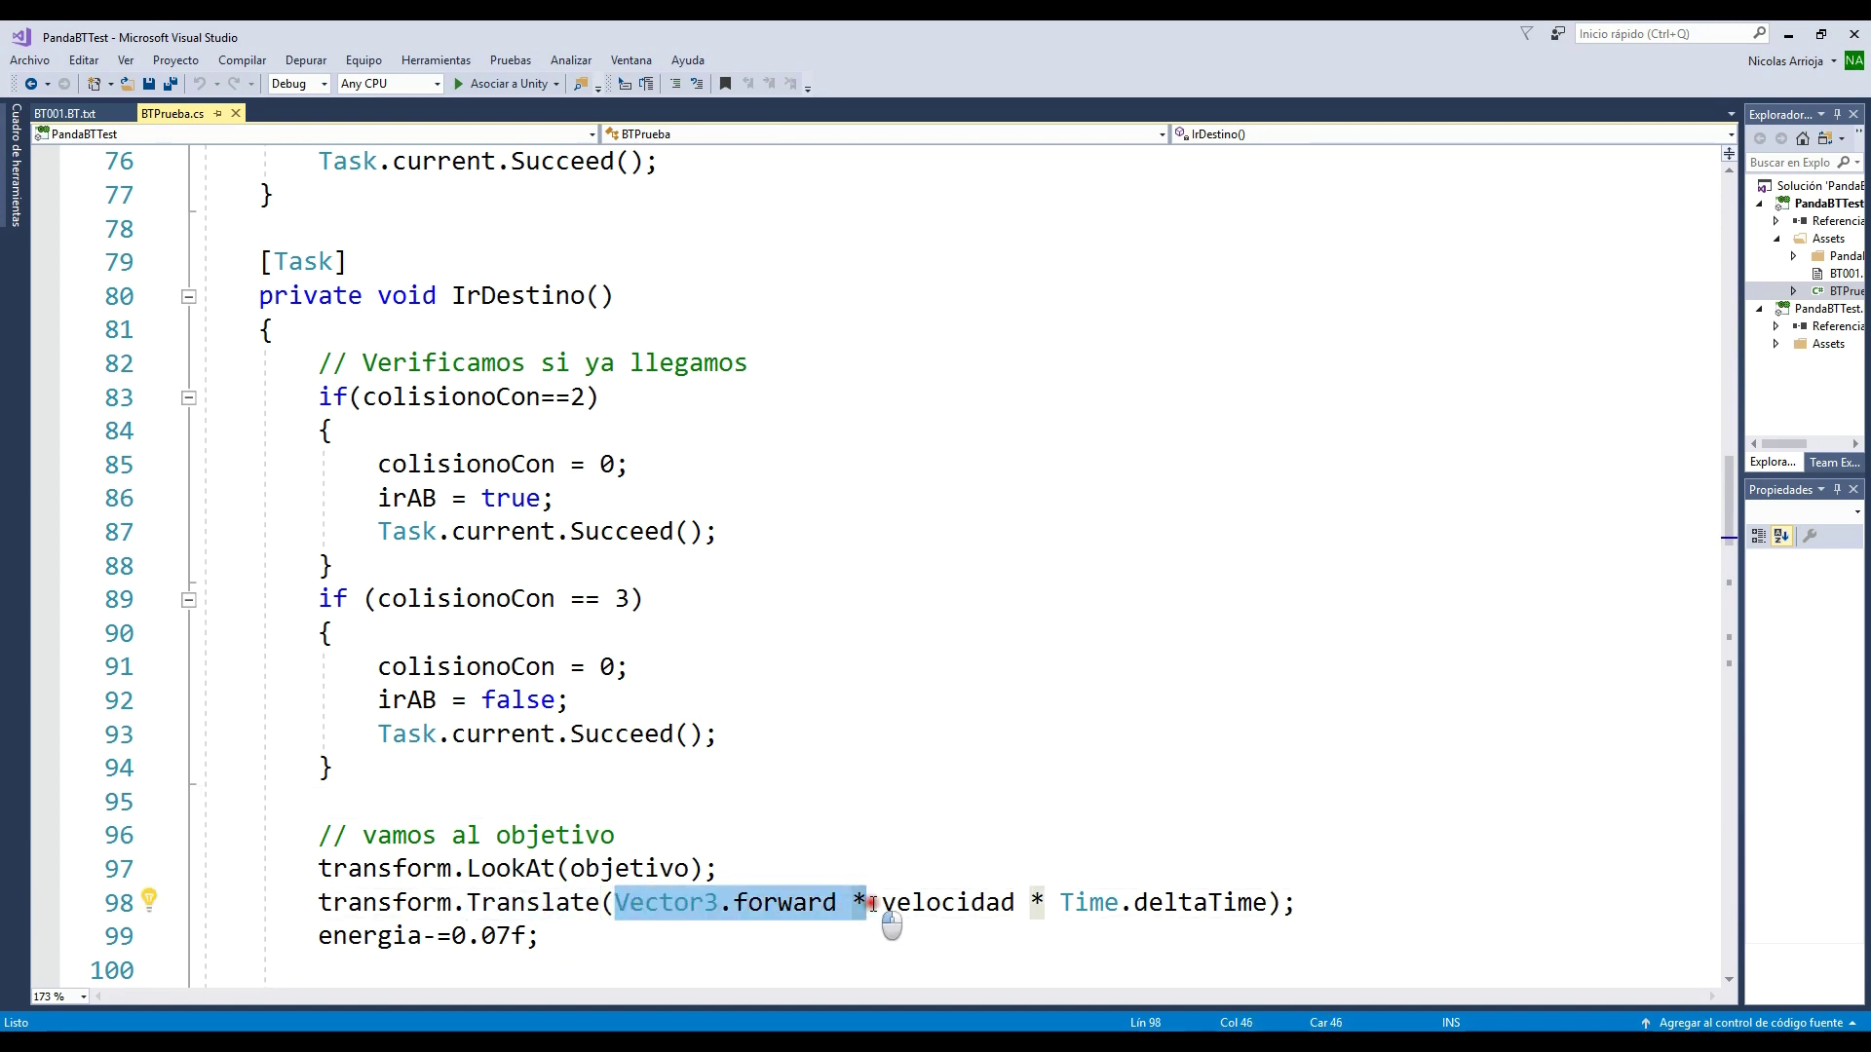
drag(870, 904, 1278, 904)
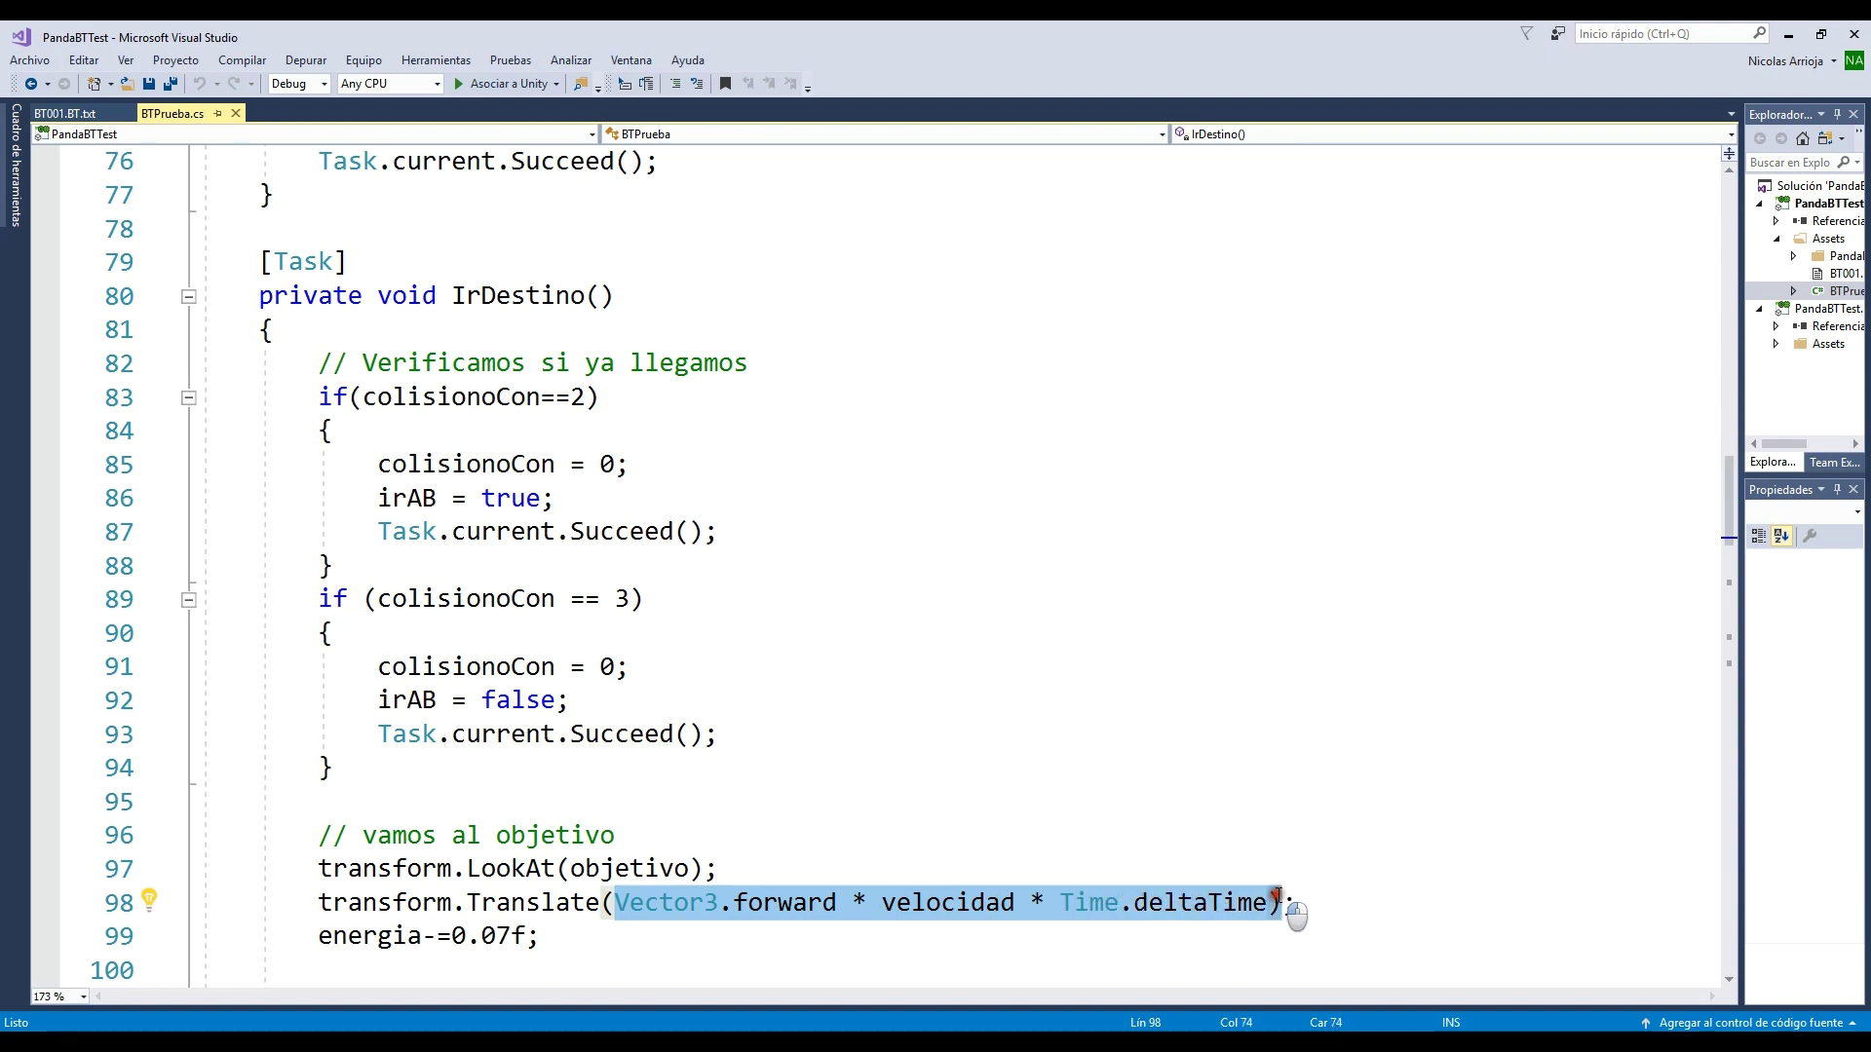
click(599, 870)
click(769, 766)
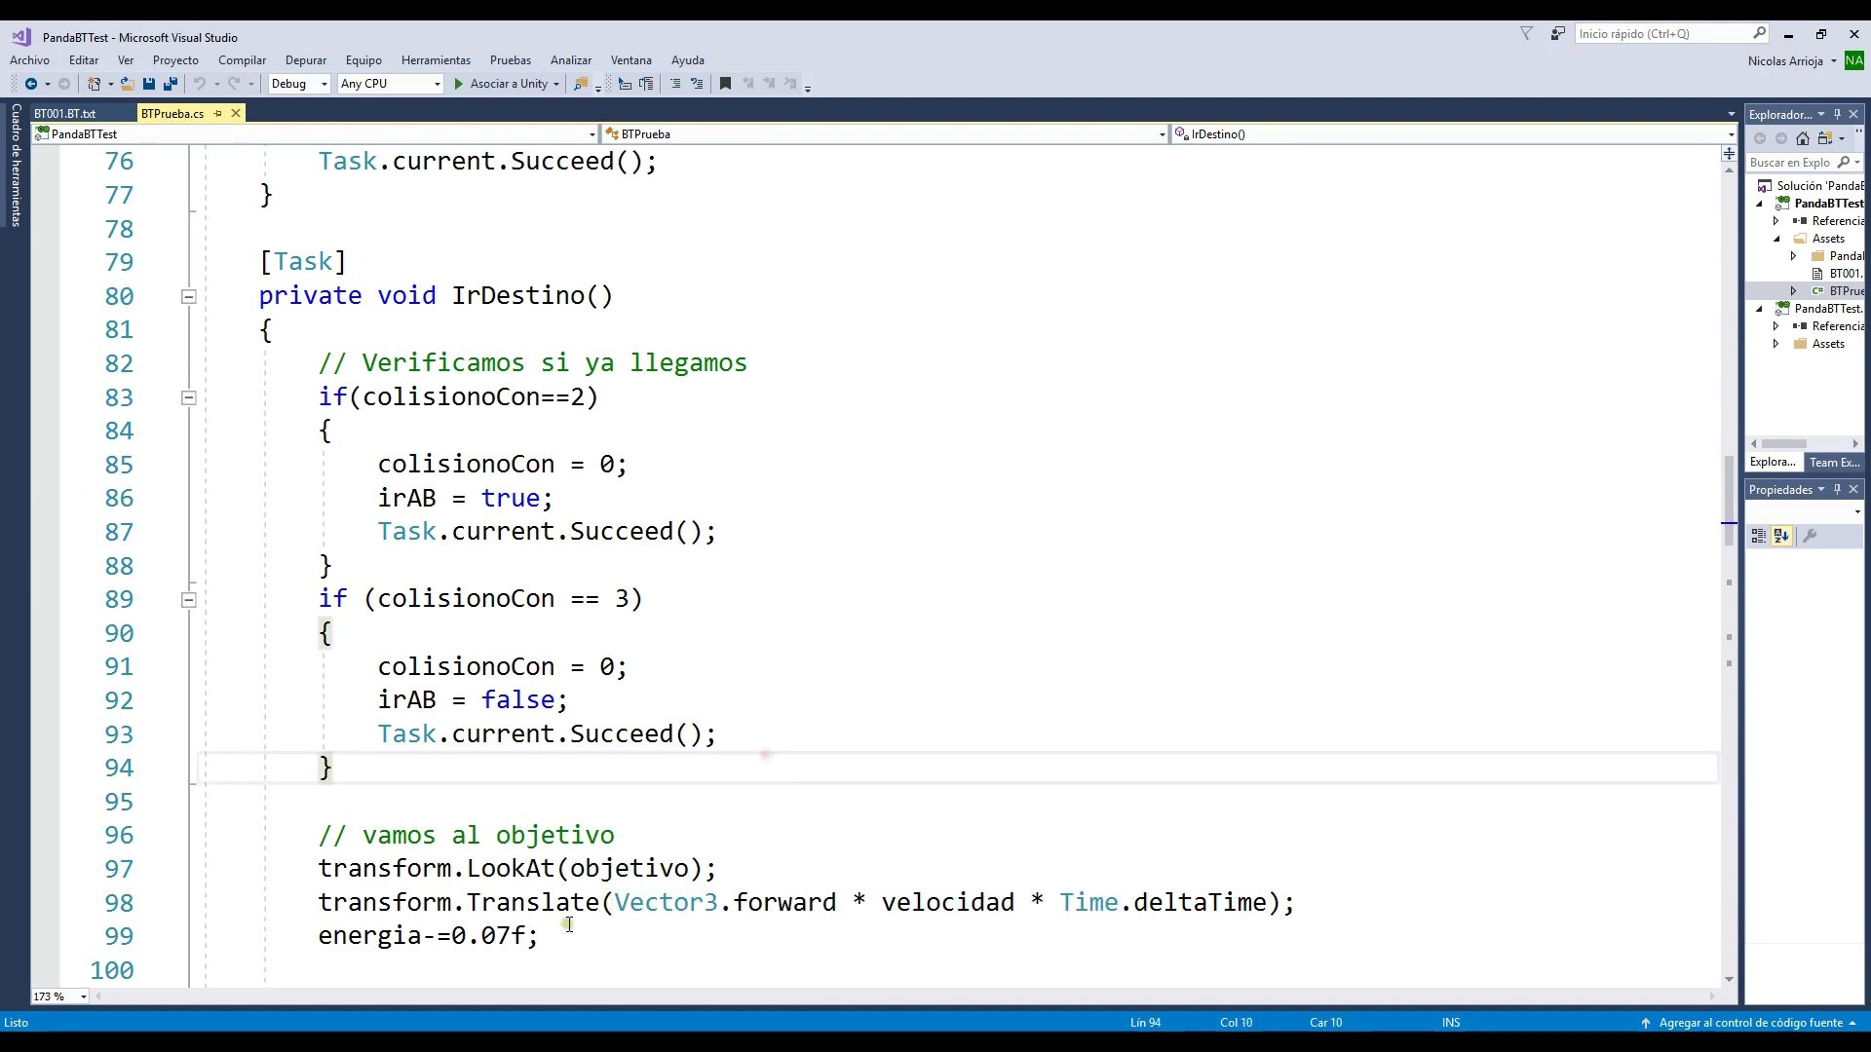
drag(557, 934, 318, 935)
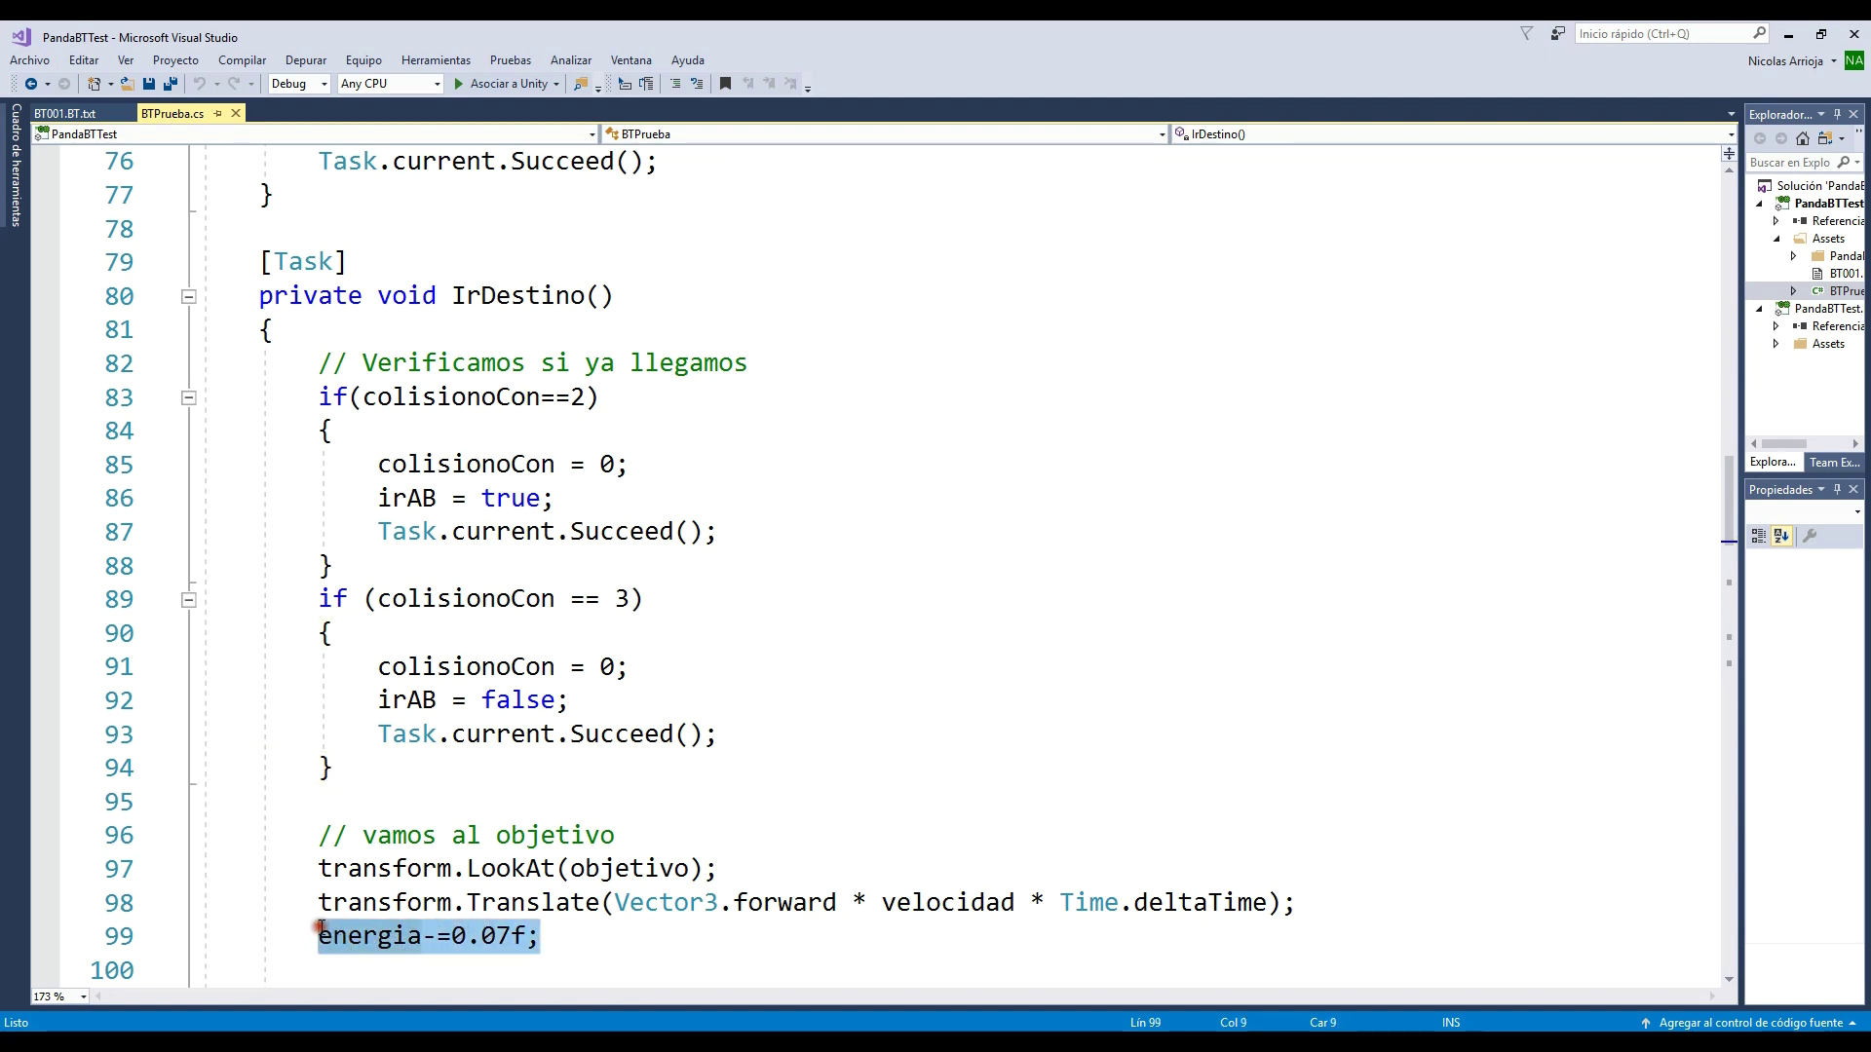
click(630, 869)
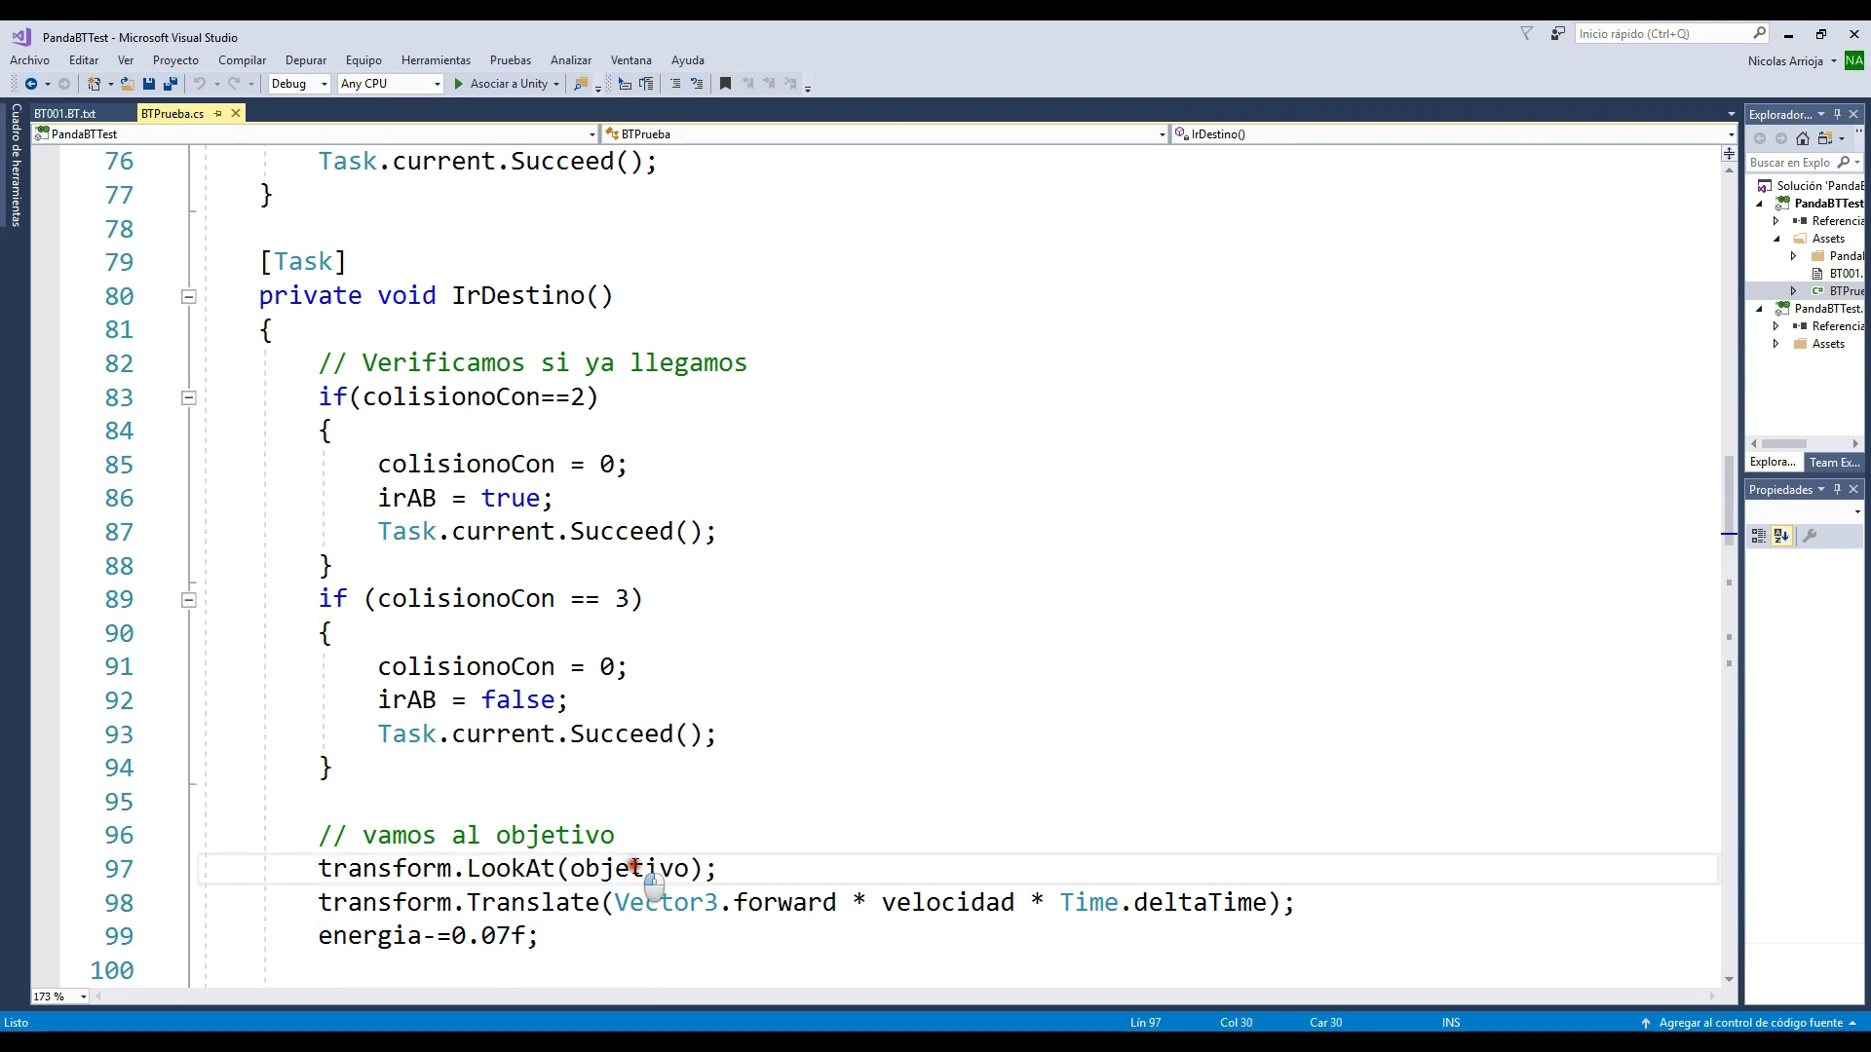
scroll(710, 792, down, 2)
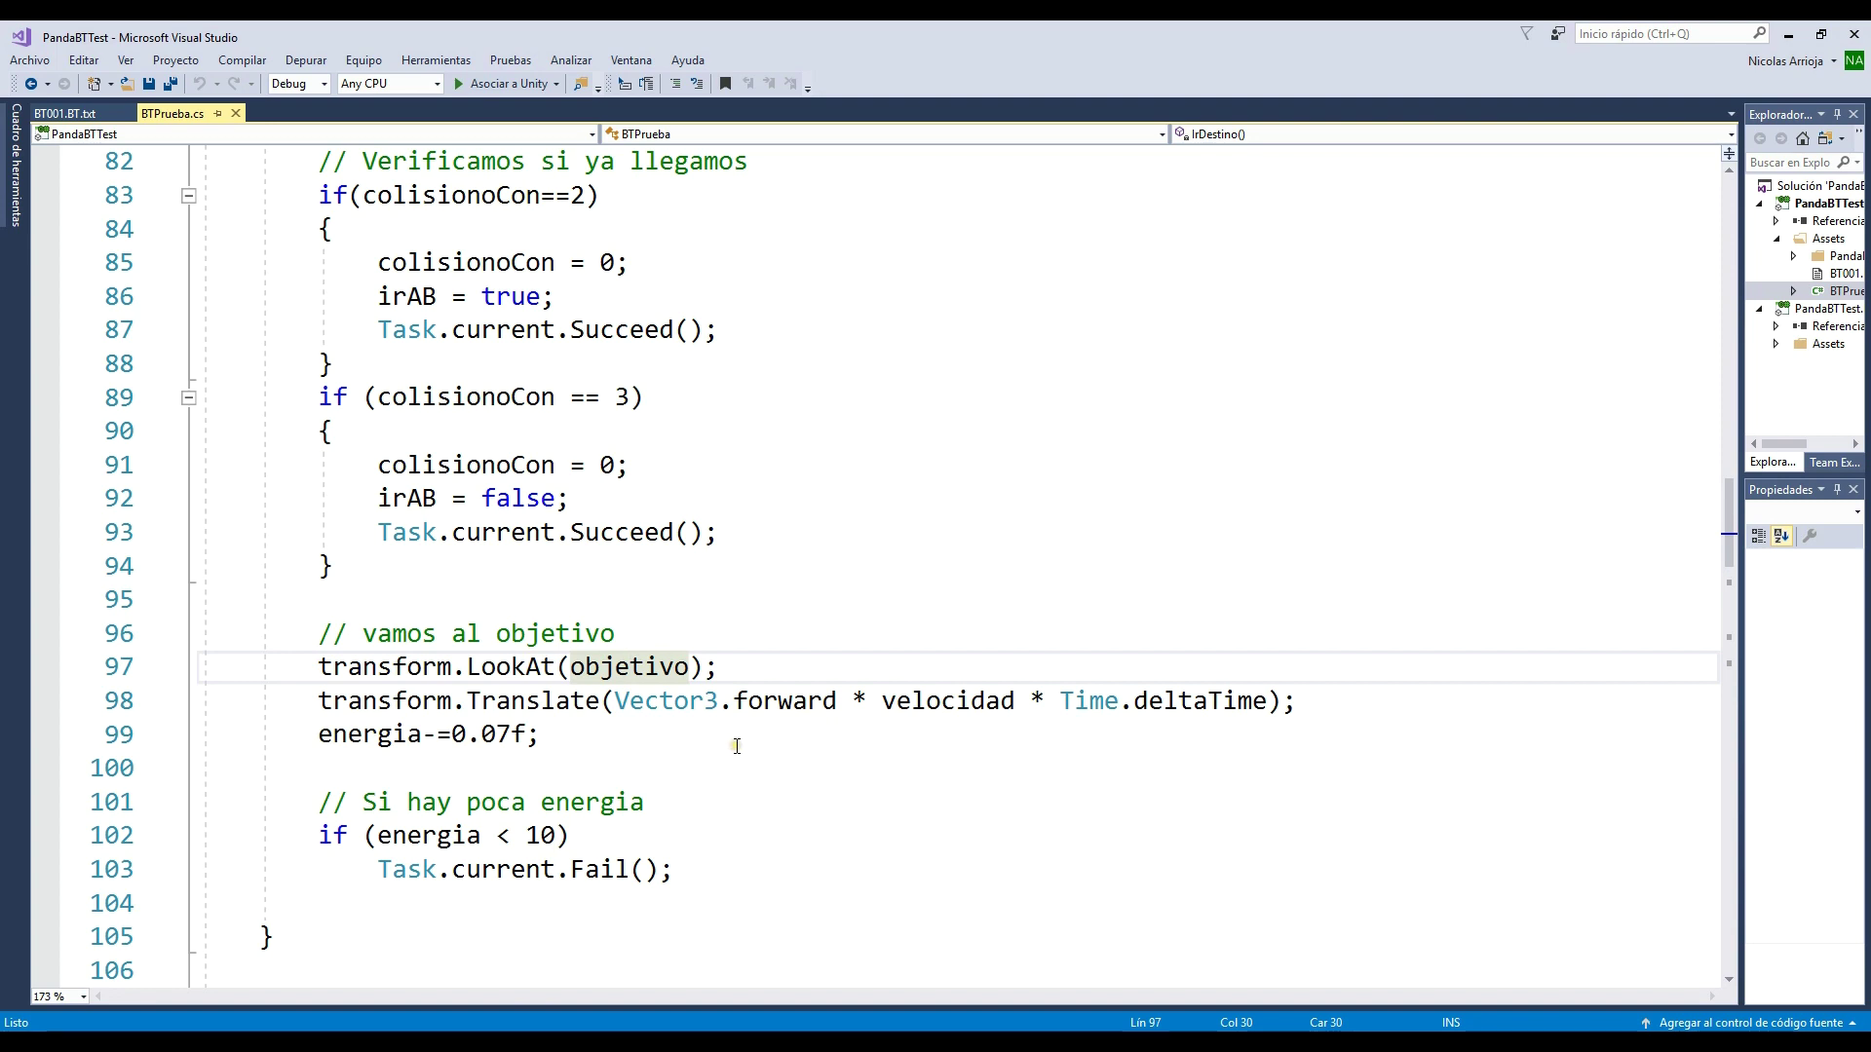
drag(702, 881, 141, 766)
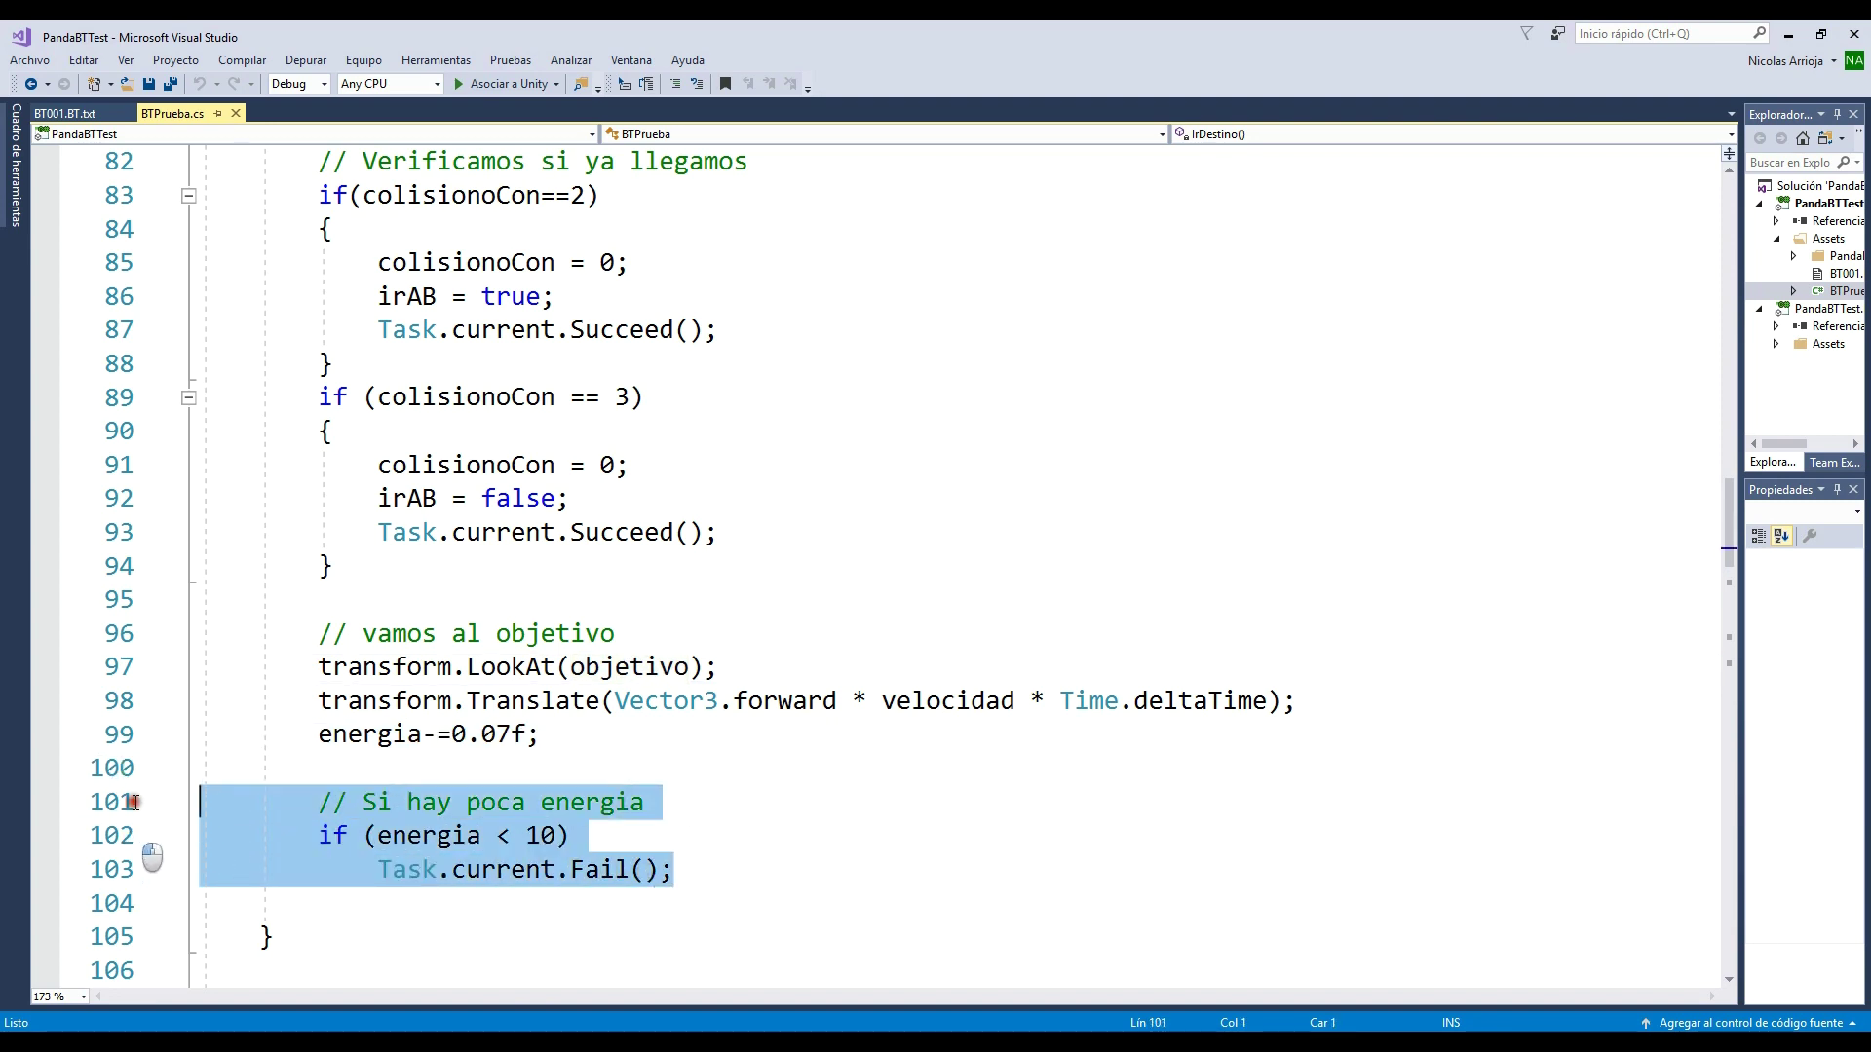
drag(141, 765, 156, 804)
click(651, 869)
click(633, 329)
click(624, 499)
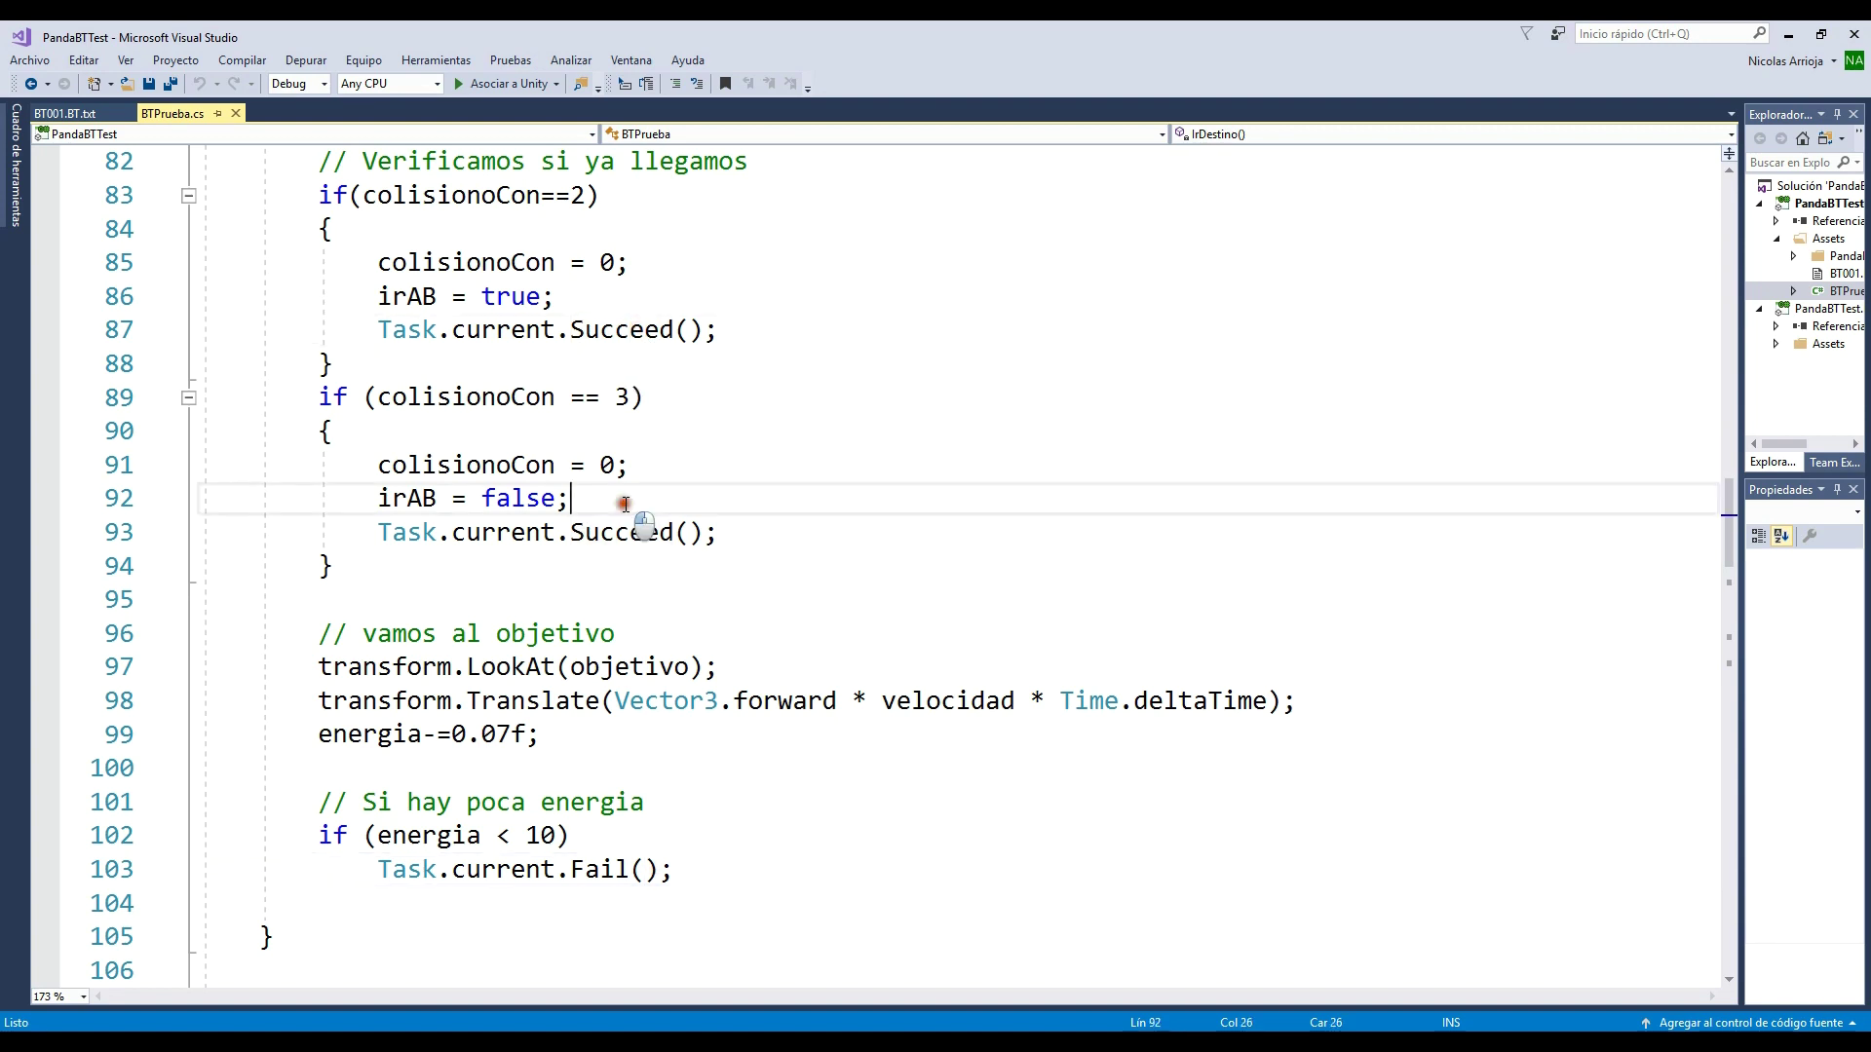
drag(712, 870, 500, 869)
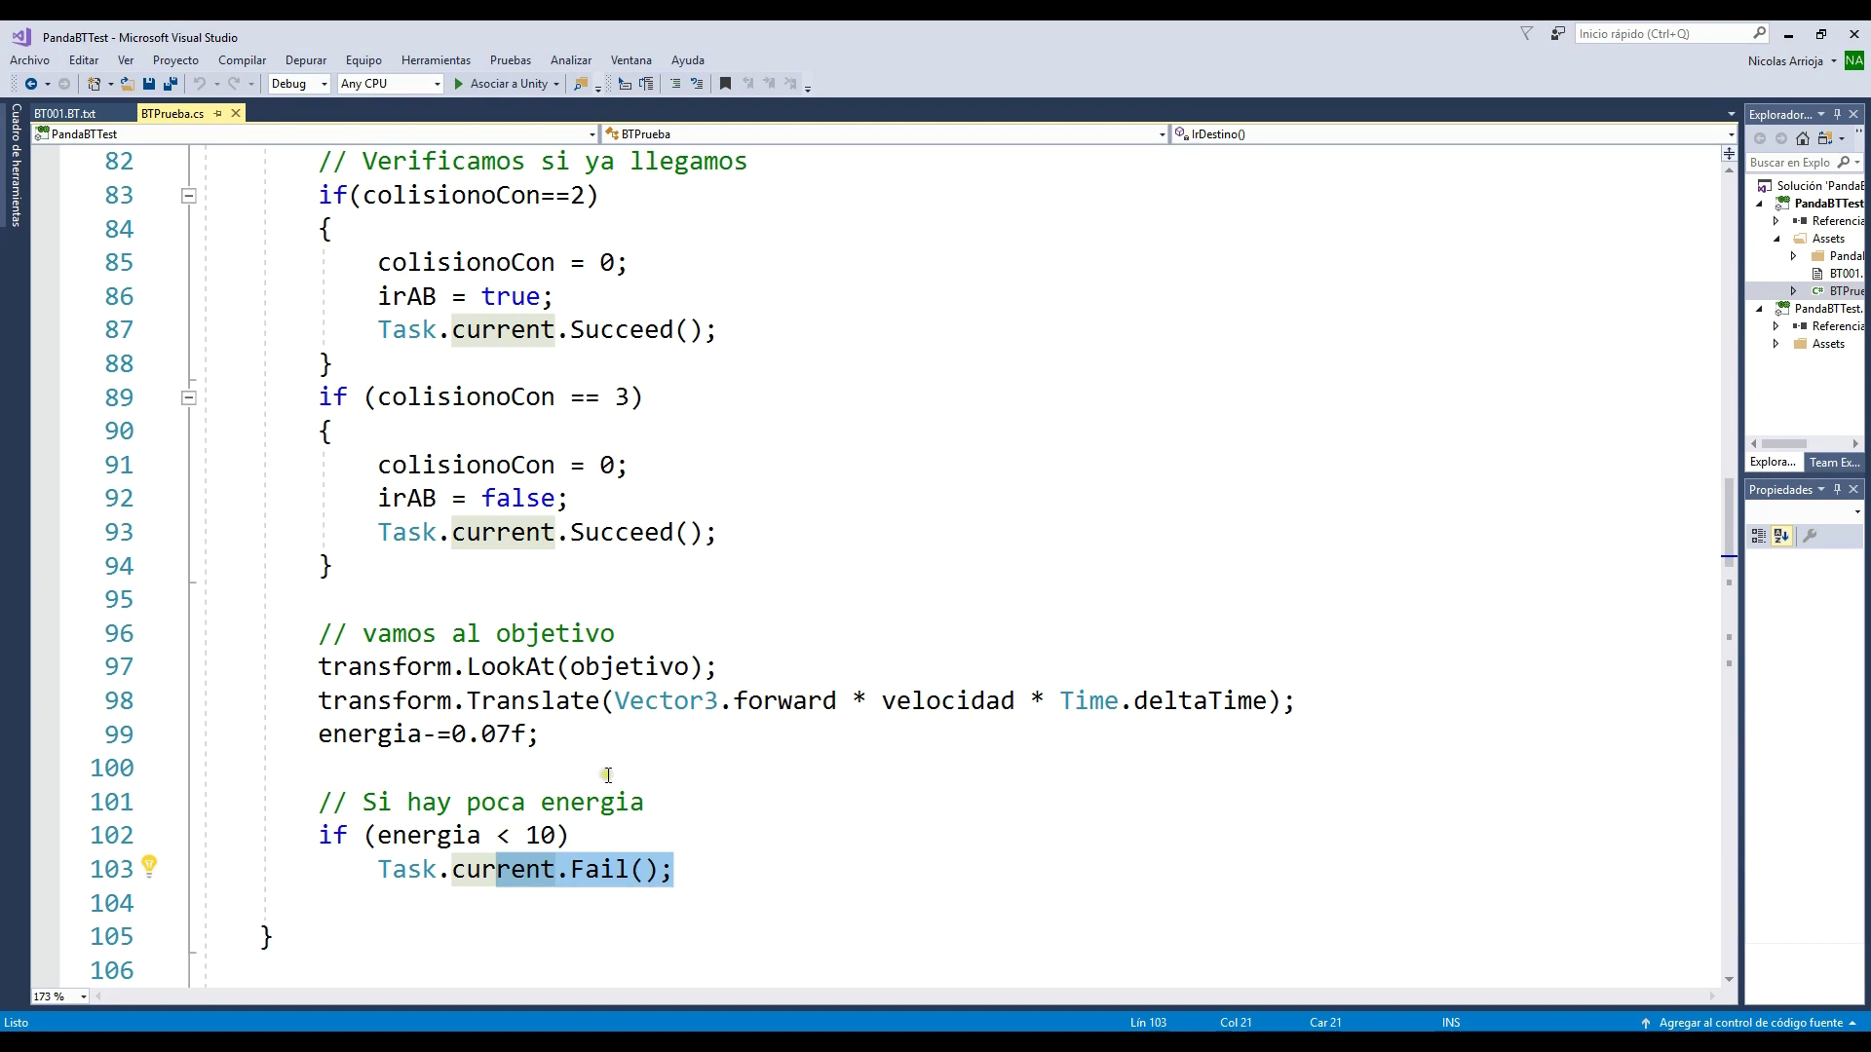
scroll(605, 775, up, 2)
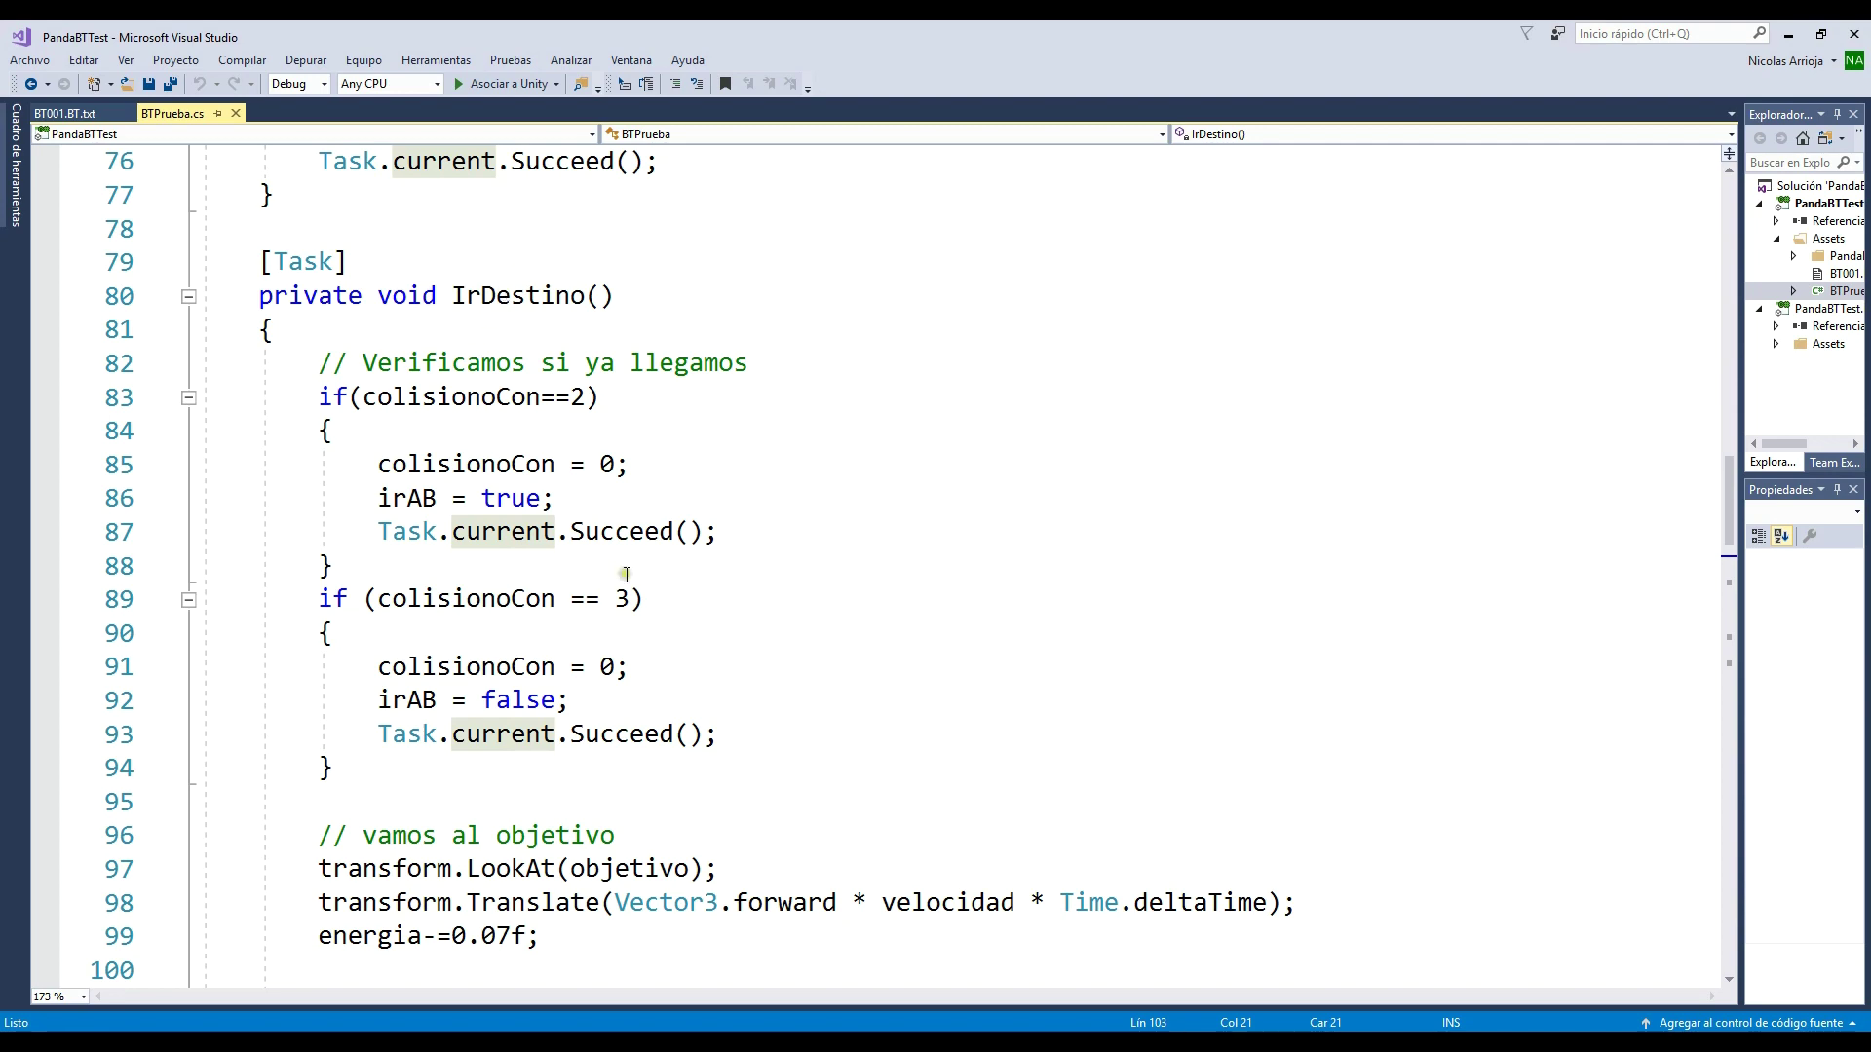
scroll(731, 695, down, 1)
scroll(735, 694, up, 1)
scroll(731, 710, down, 2)
drag(716, 869, 200, 801)
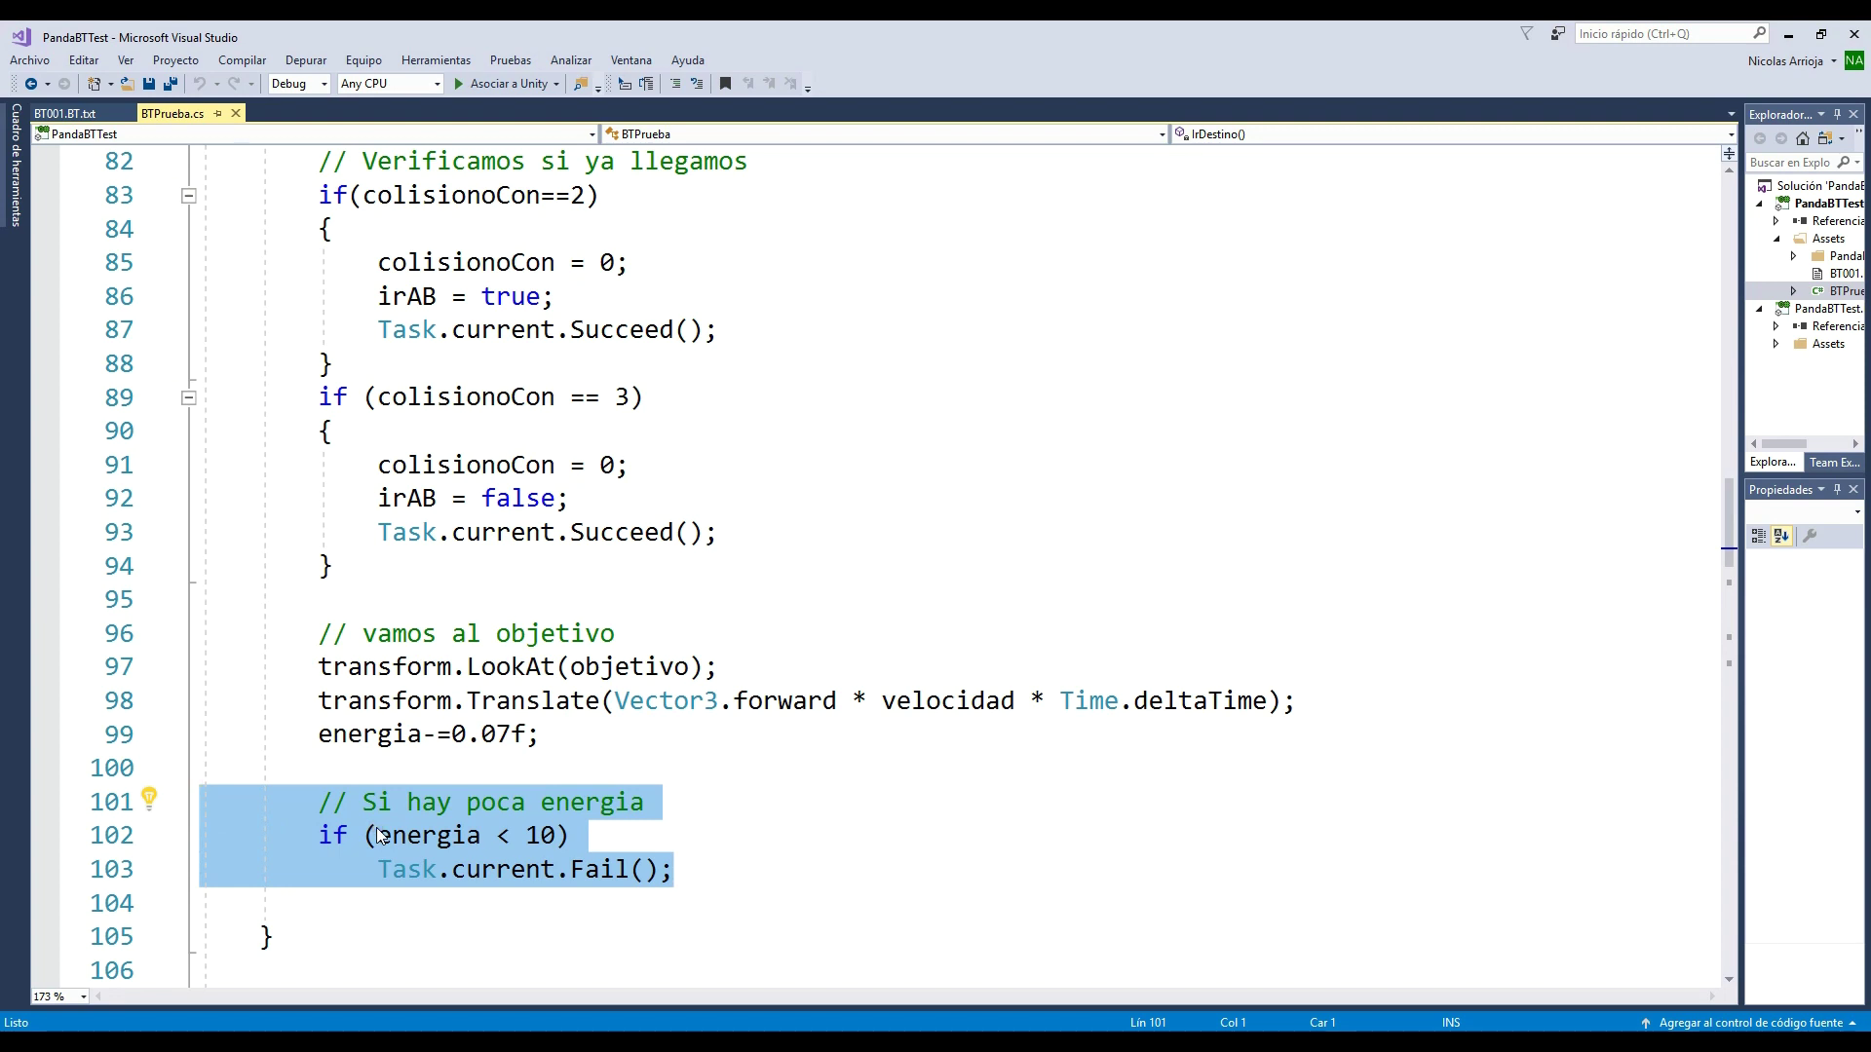
click(438, 805)
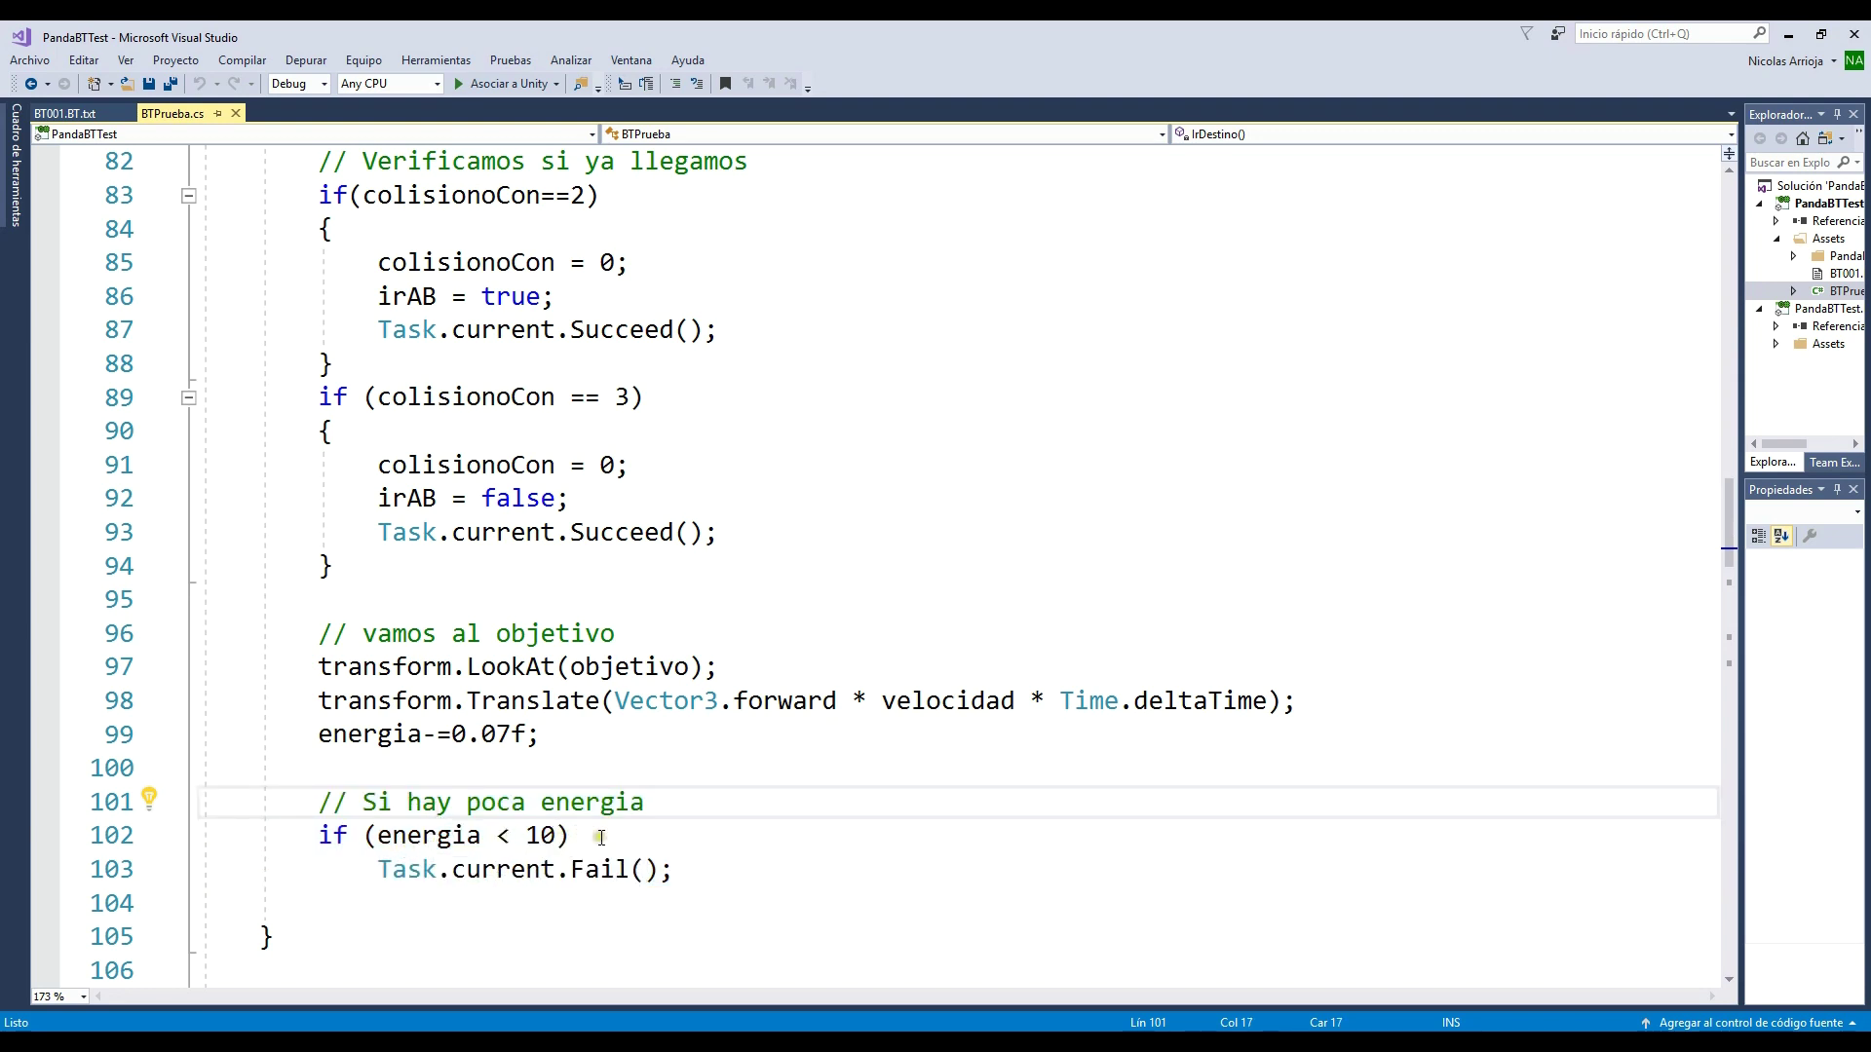
drag(676, 870, 378, 874)
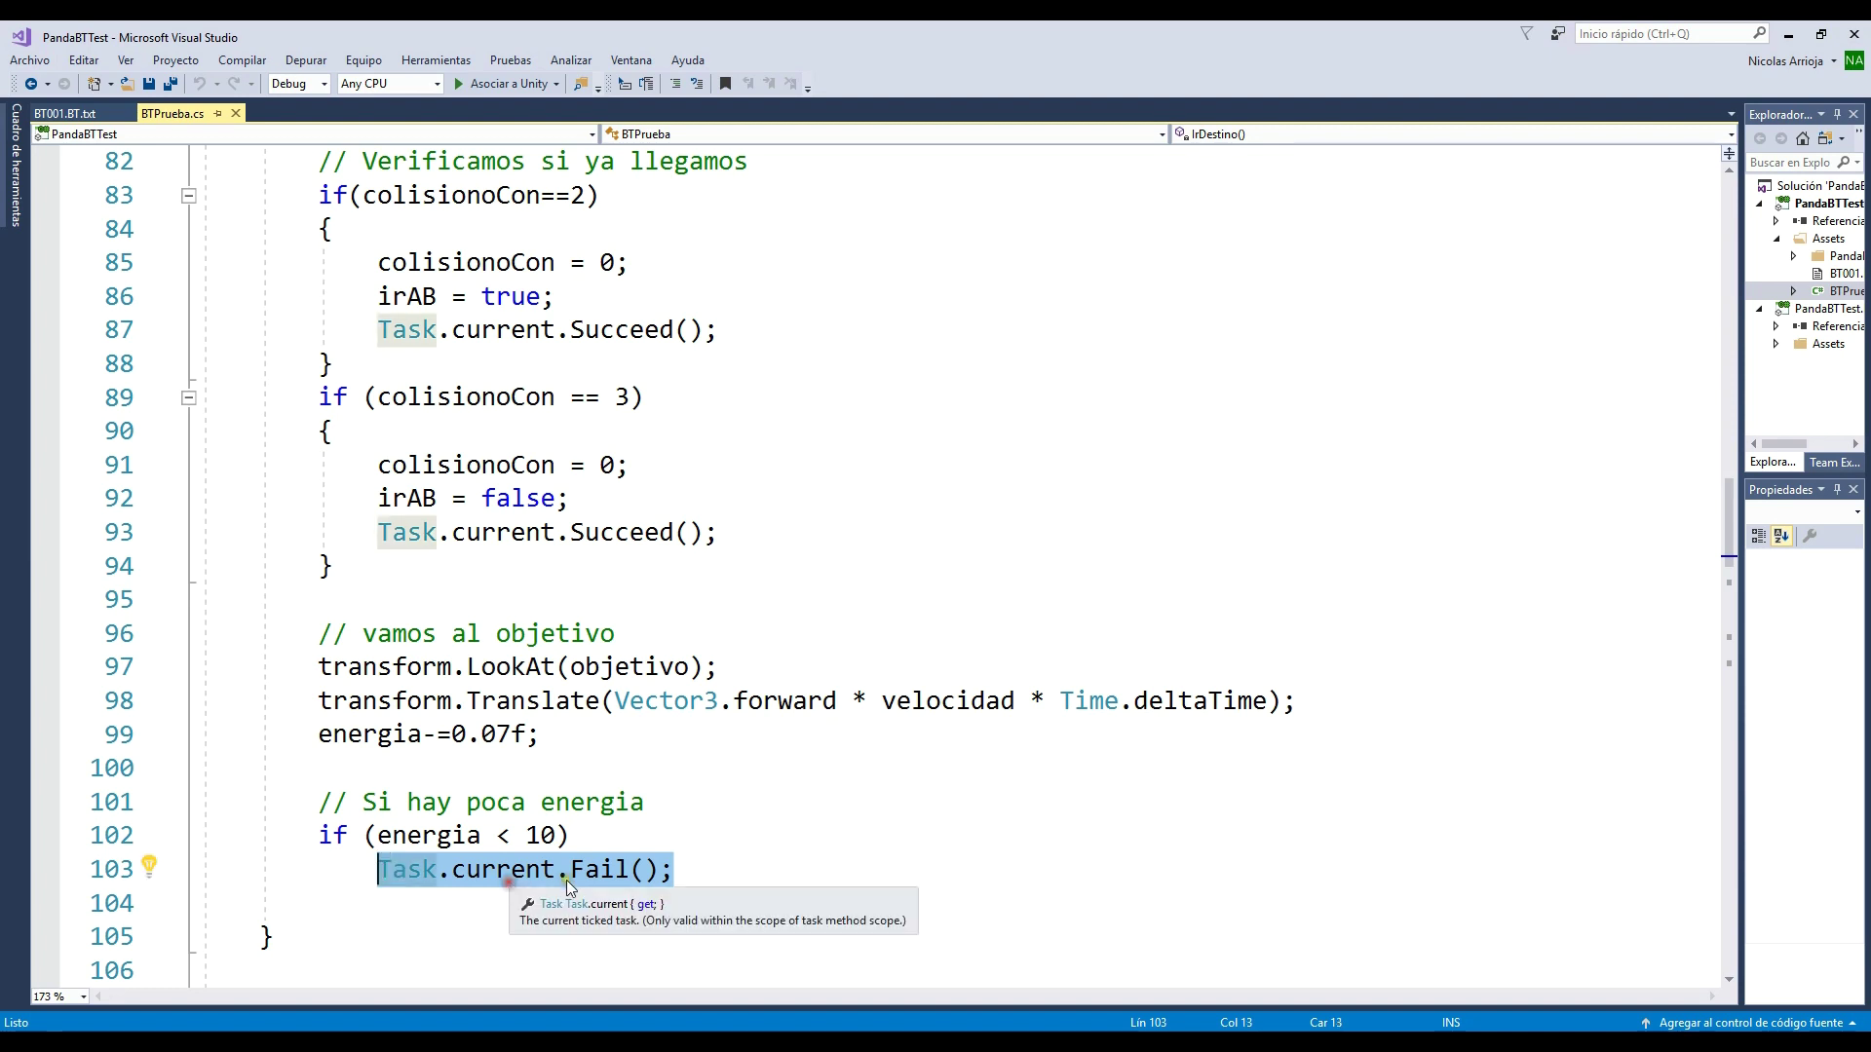
click(692, 869)
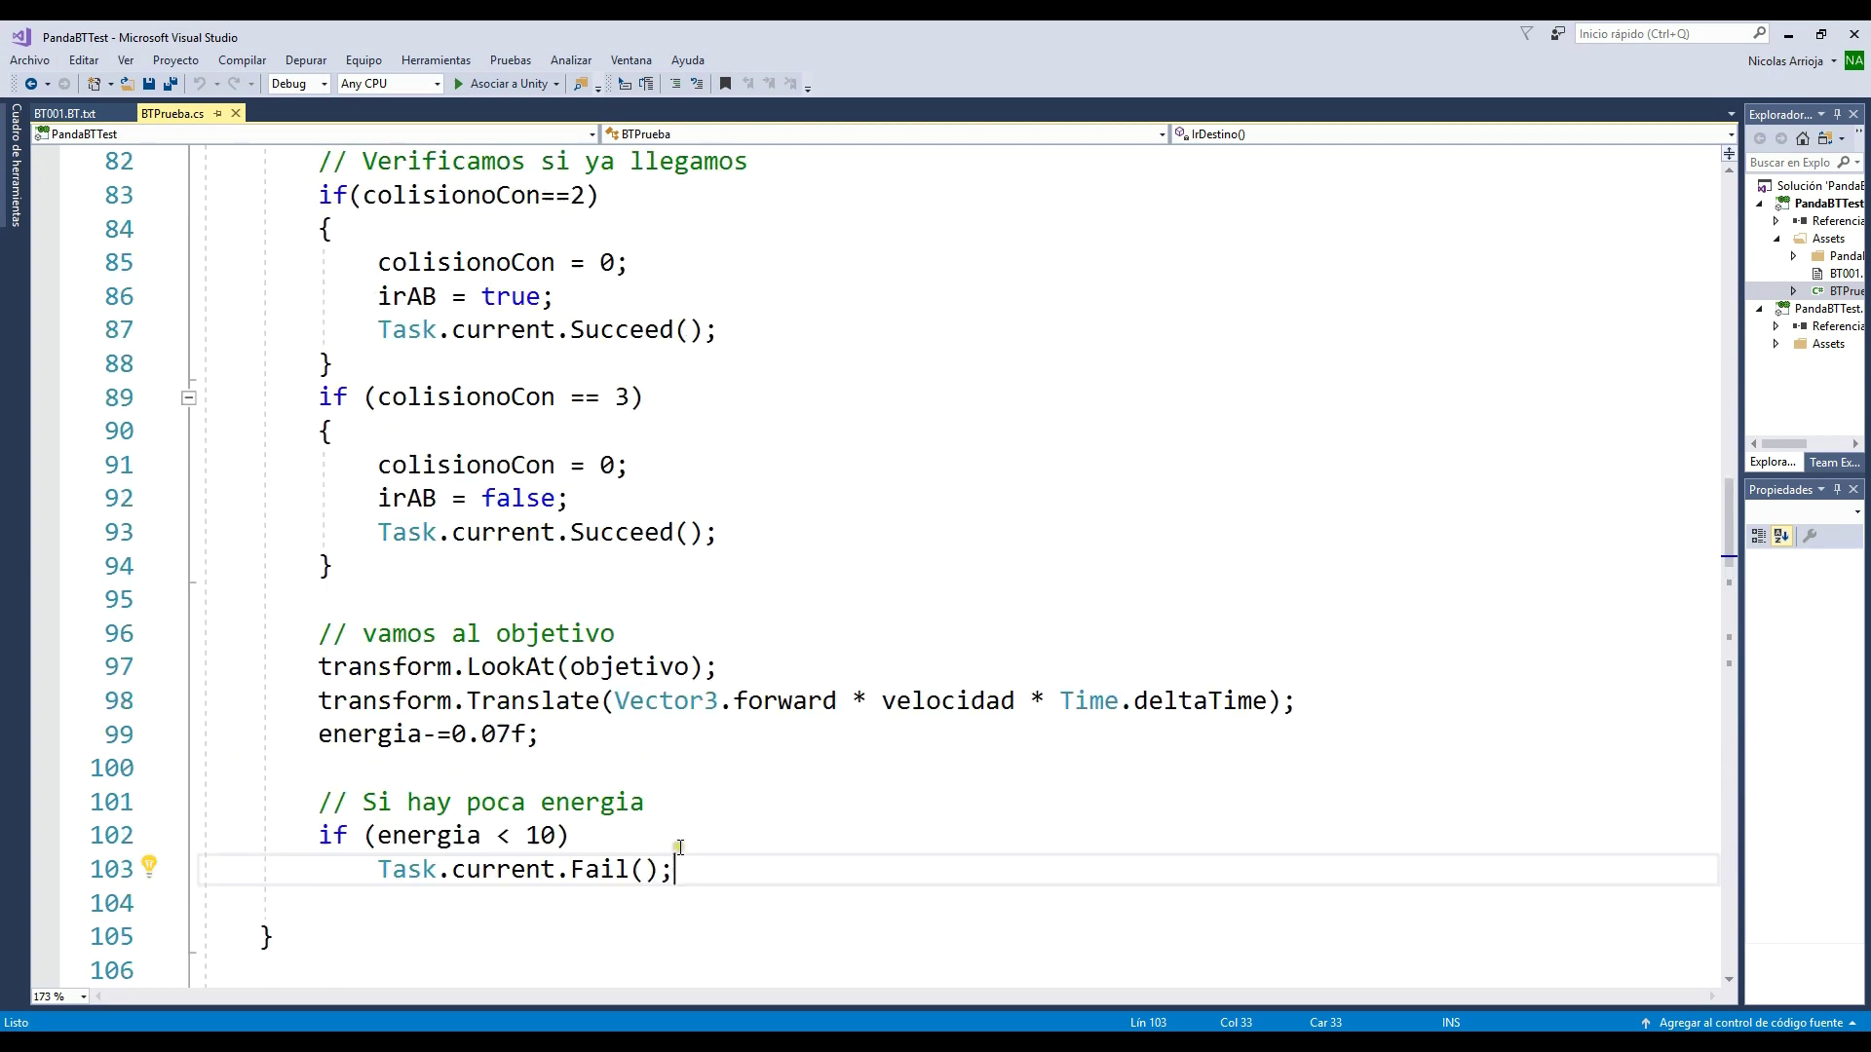
scroll(682, 858, up, 2)
double_click(542, 297)
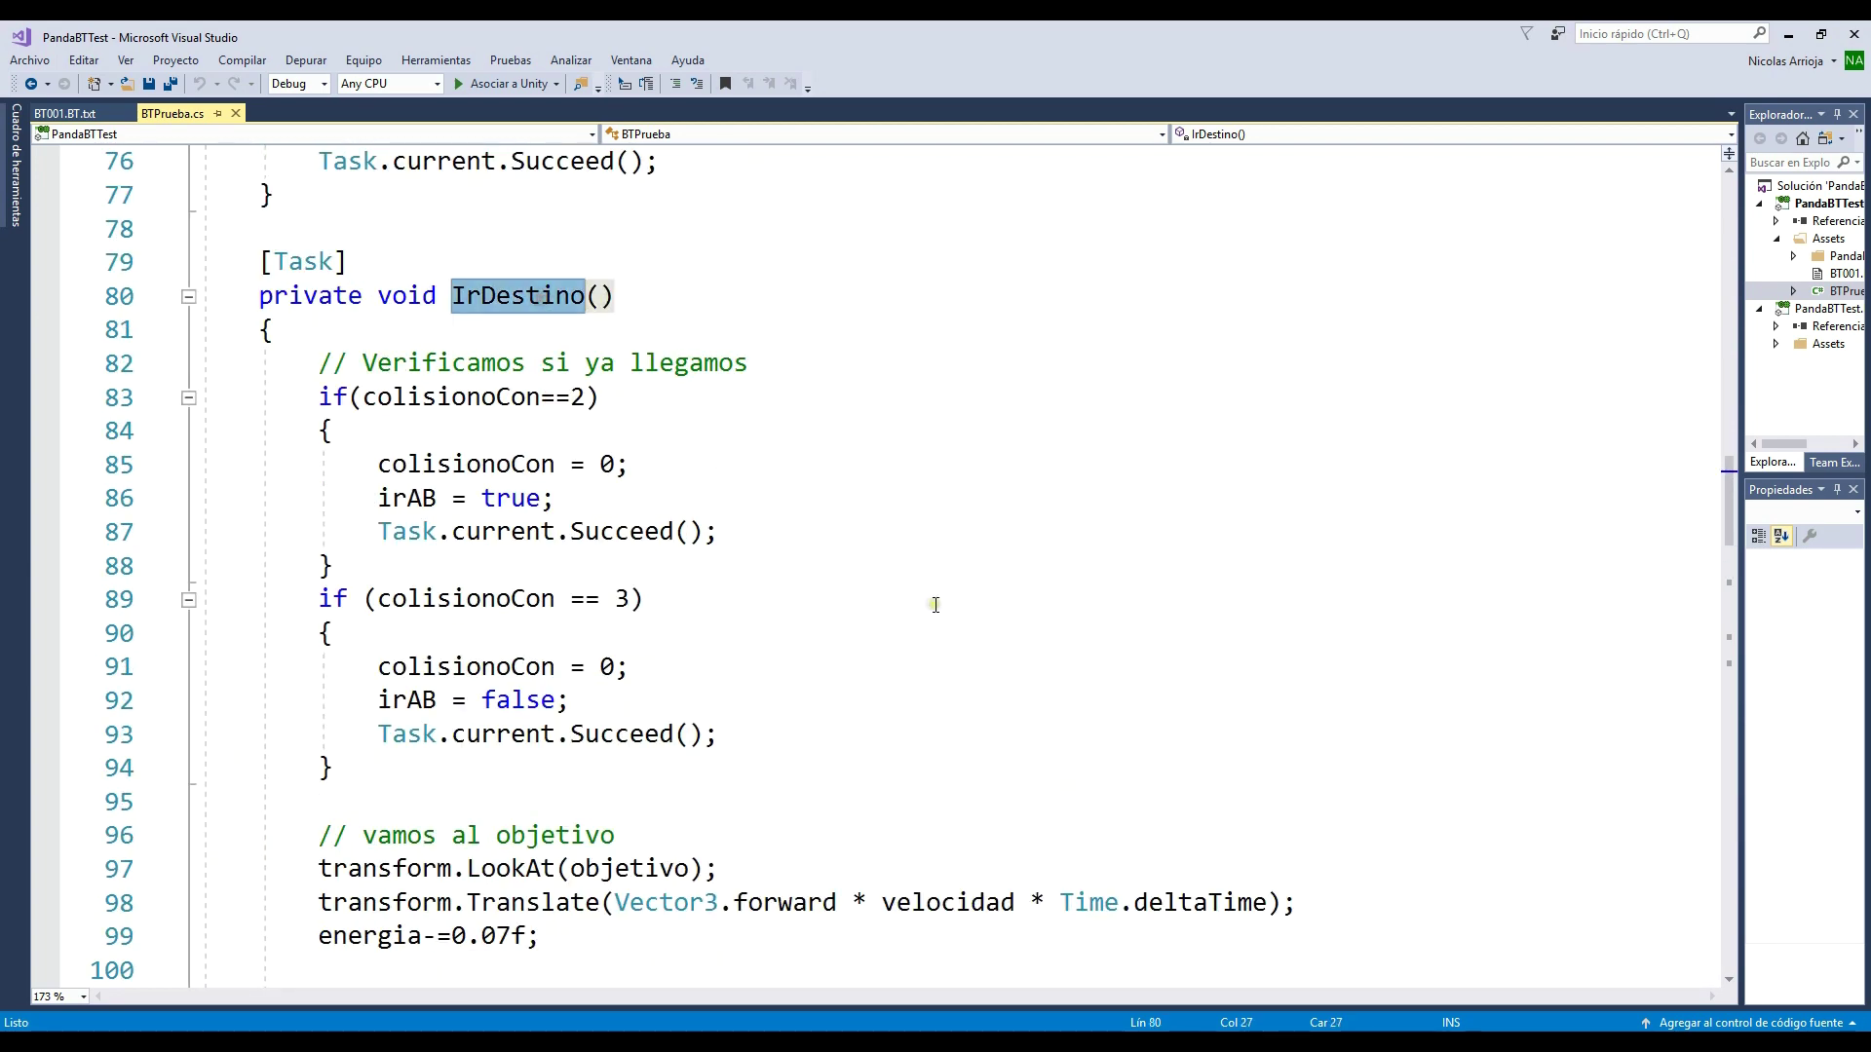
Review the code below IrDestino, place the caret after its closing brace, and return to Unity.
scroll(935, 601, down, 1)
scroll(936, 604, down, 2)
scroll(865, 616, down, 1)
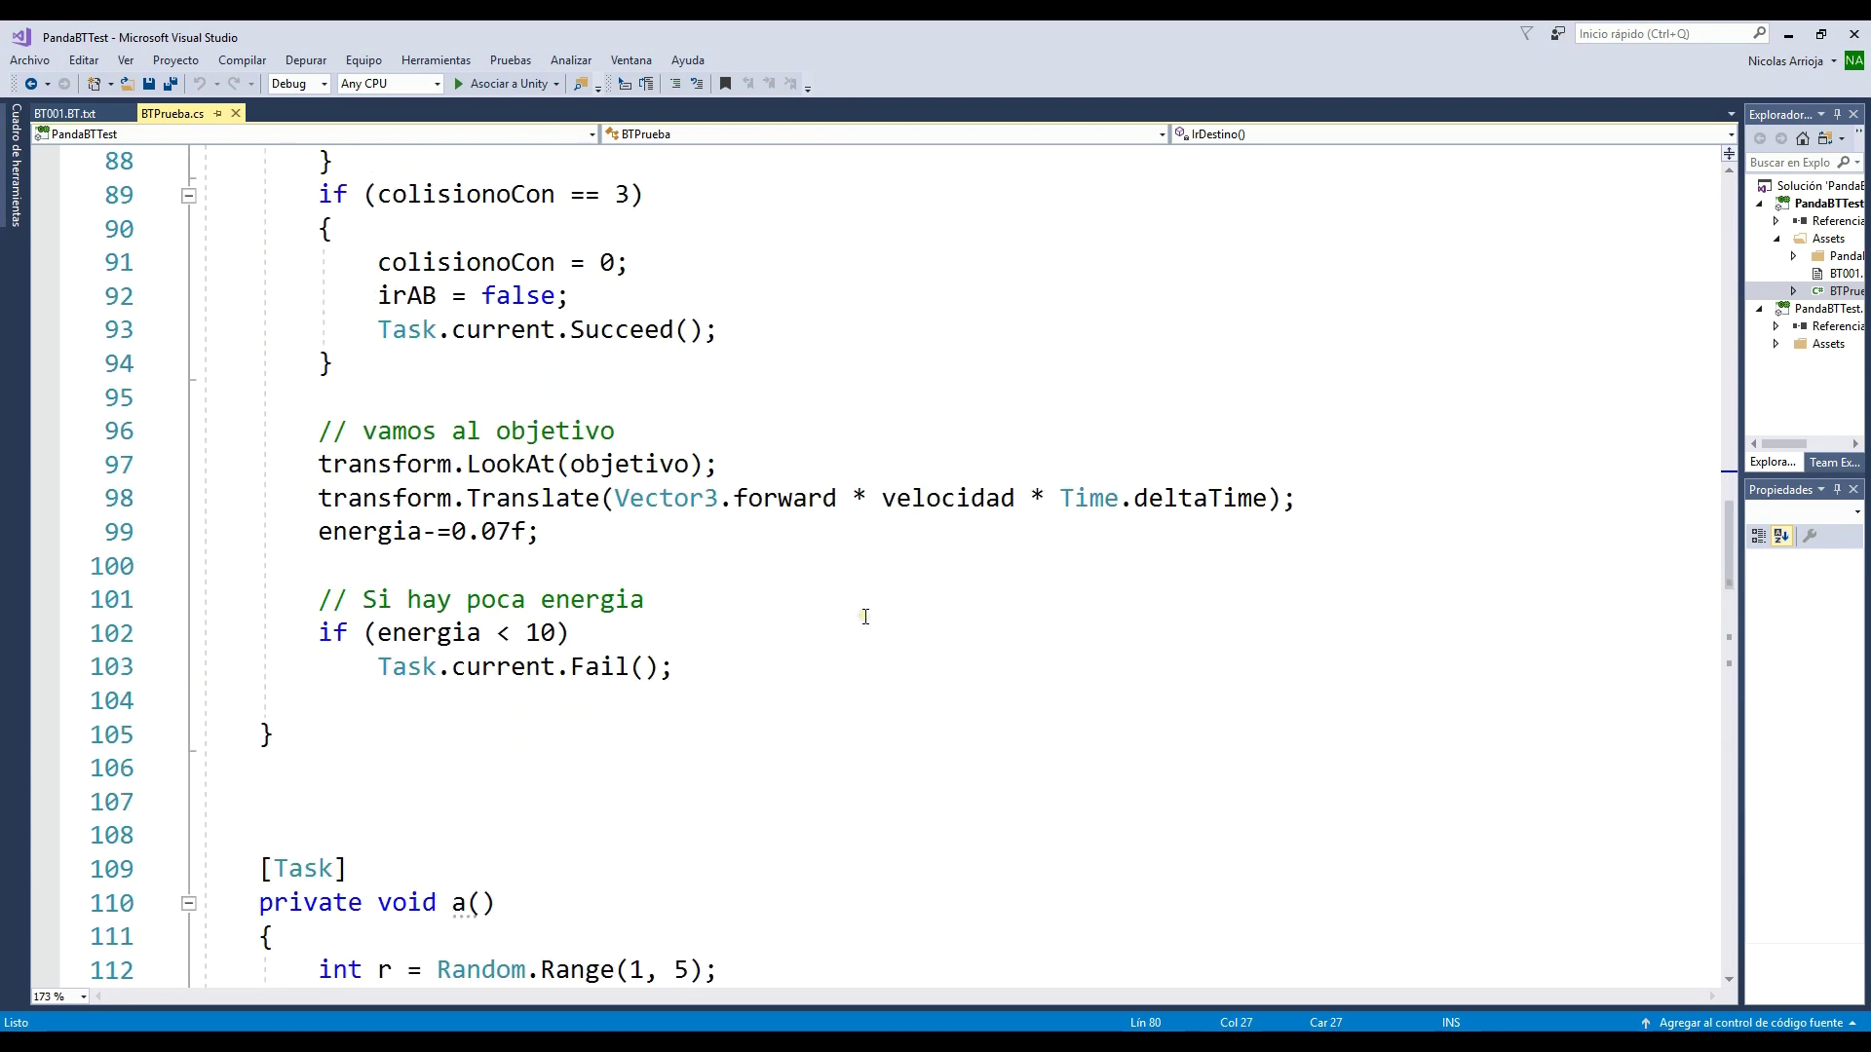
drag(271, 840, 676, 969)
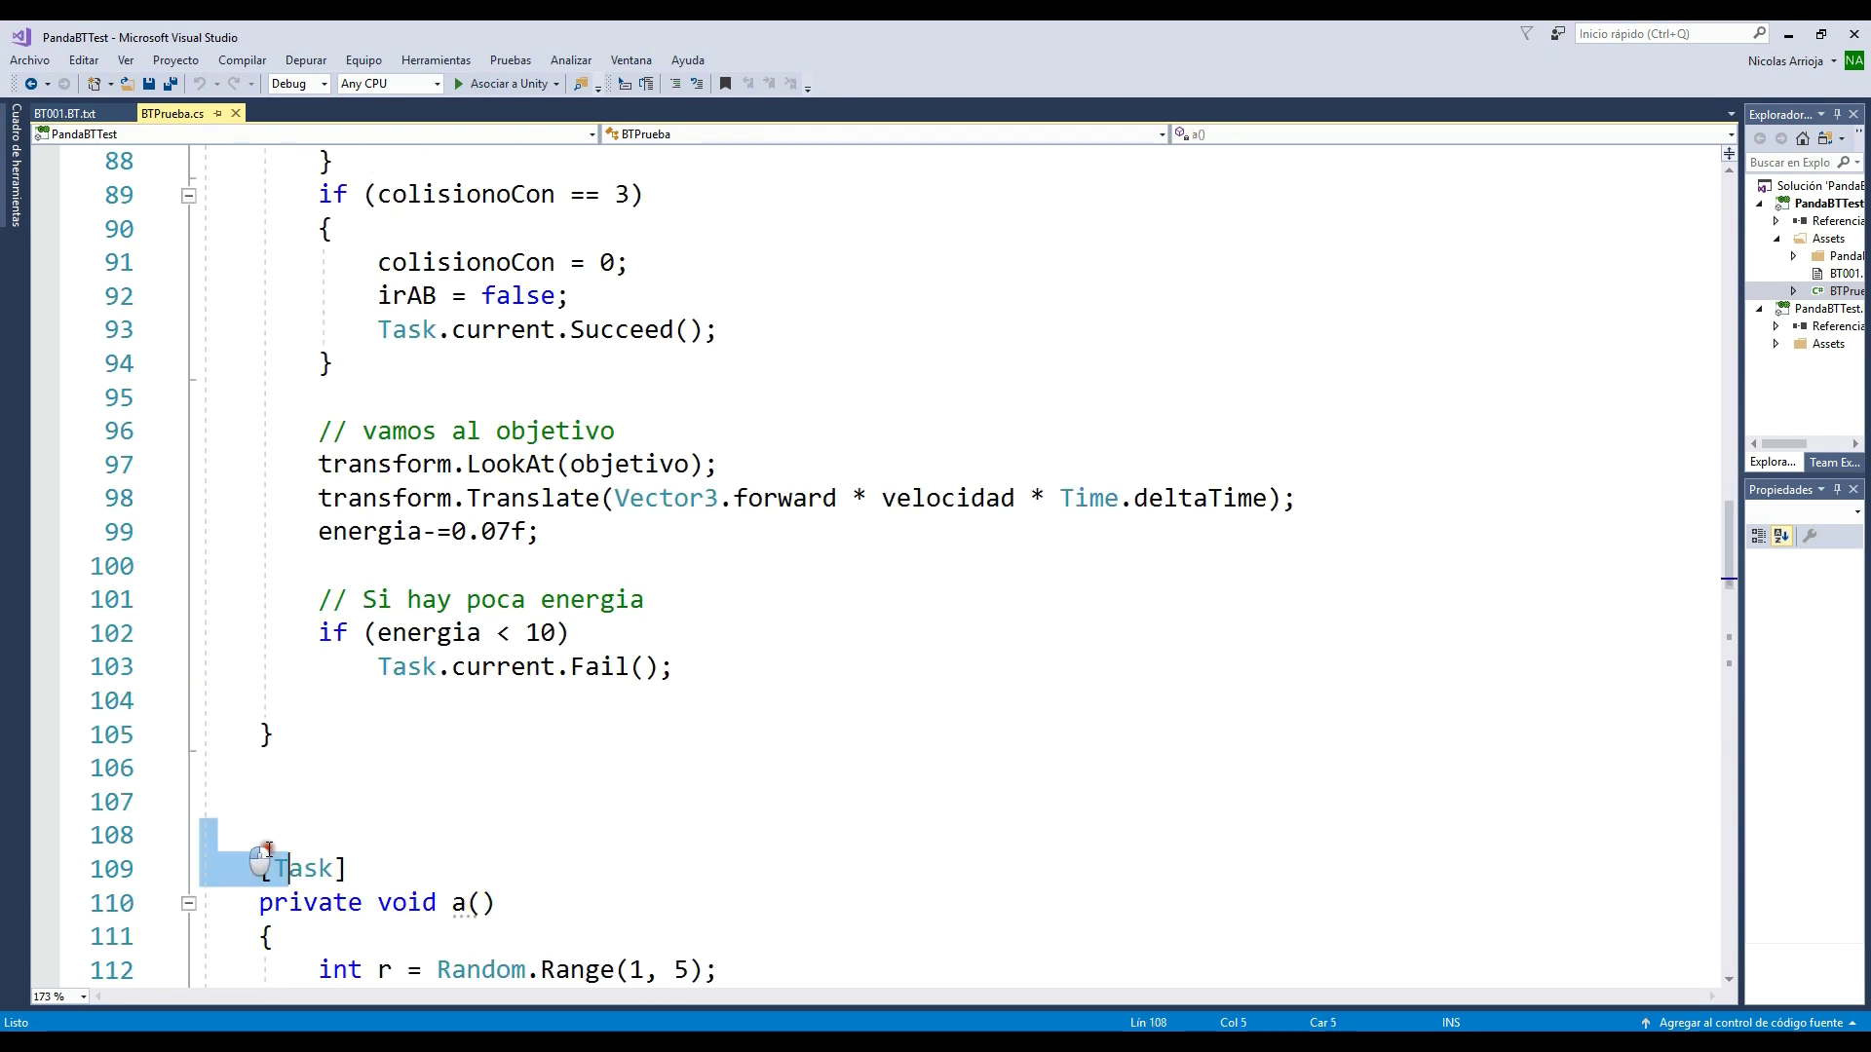
click(678, 844)
scroll(897, 759, up, 1)
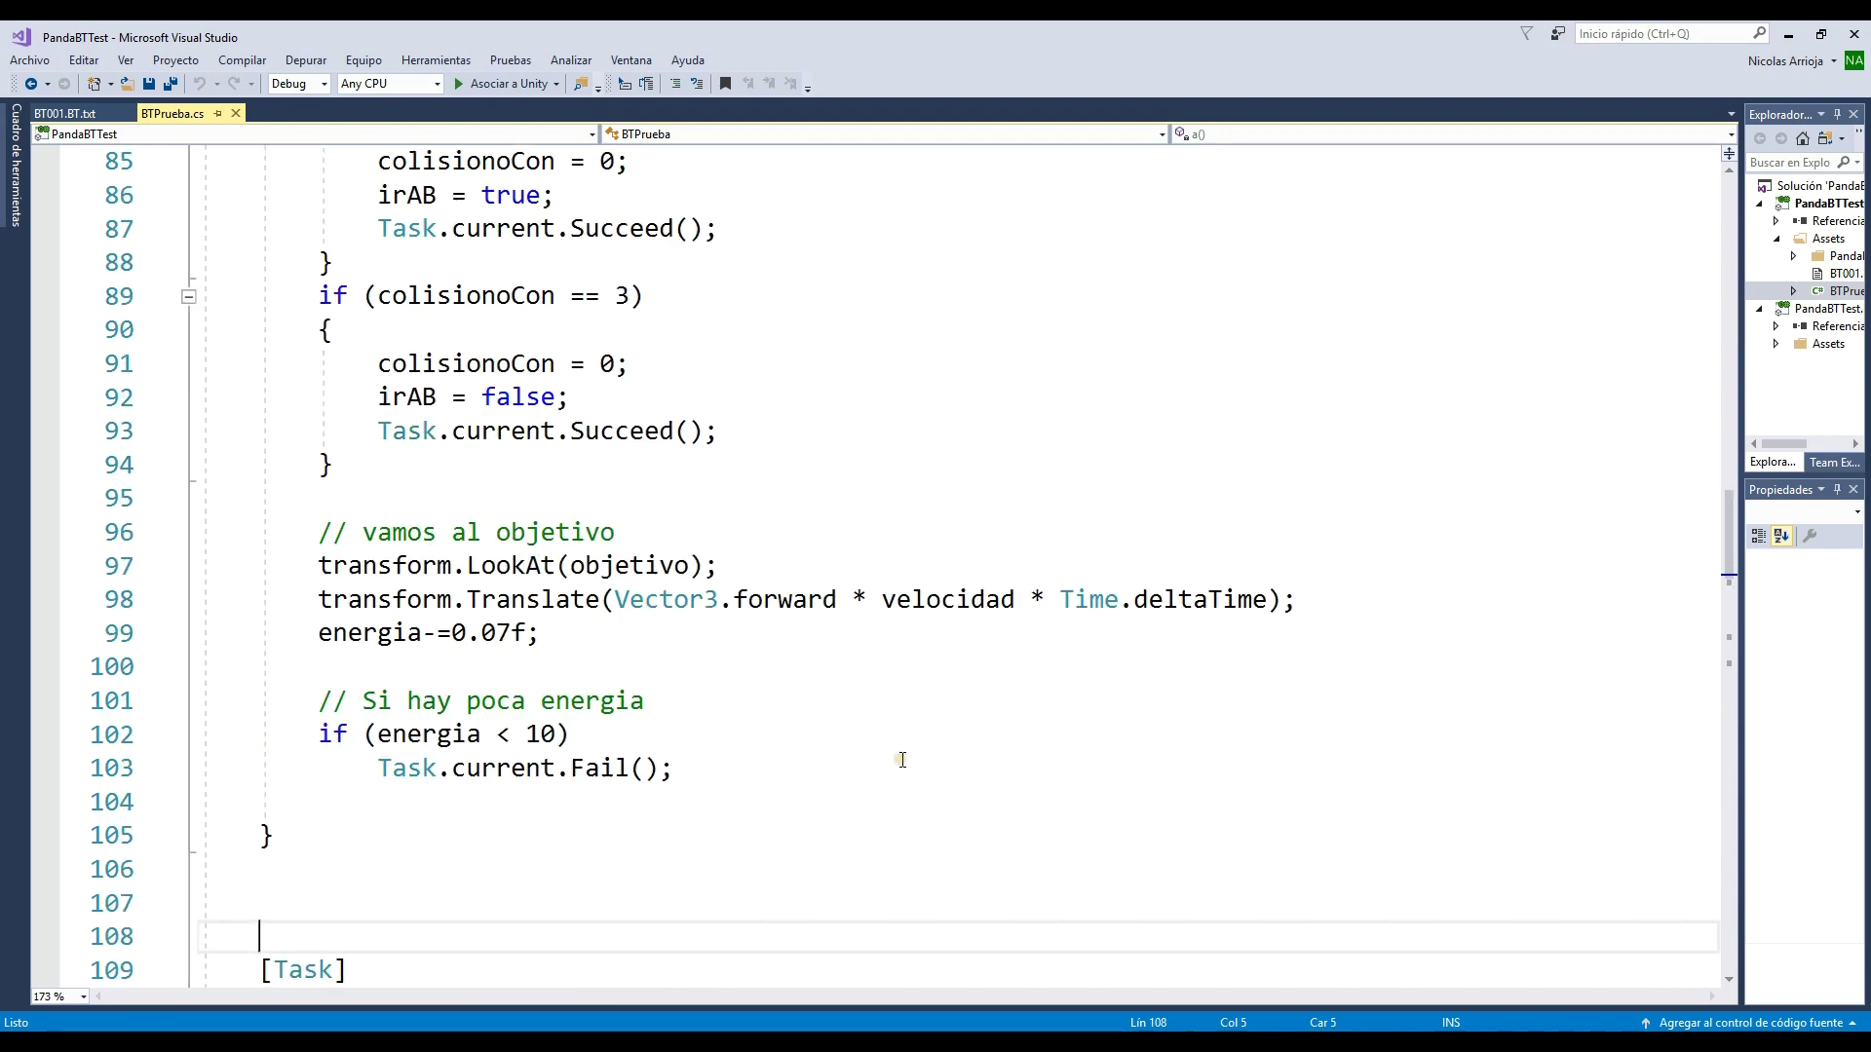
scroll(902, 759, up, 1)
click(285, 925)
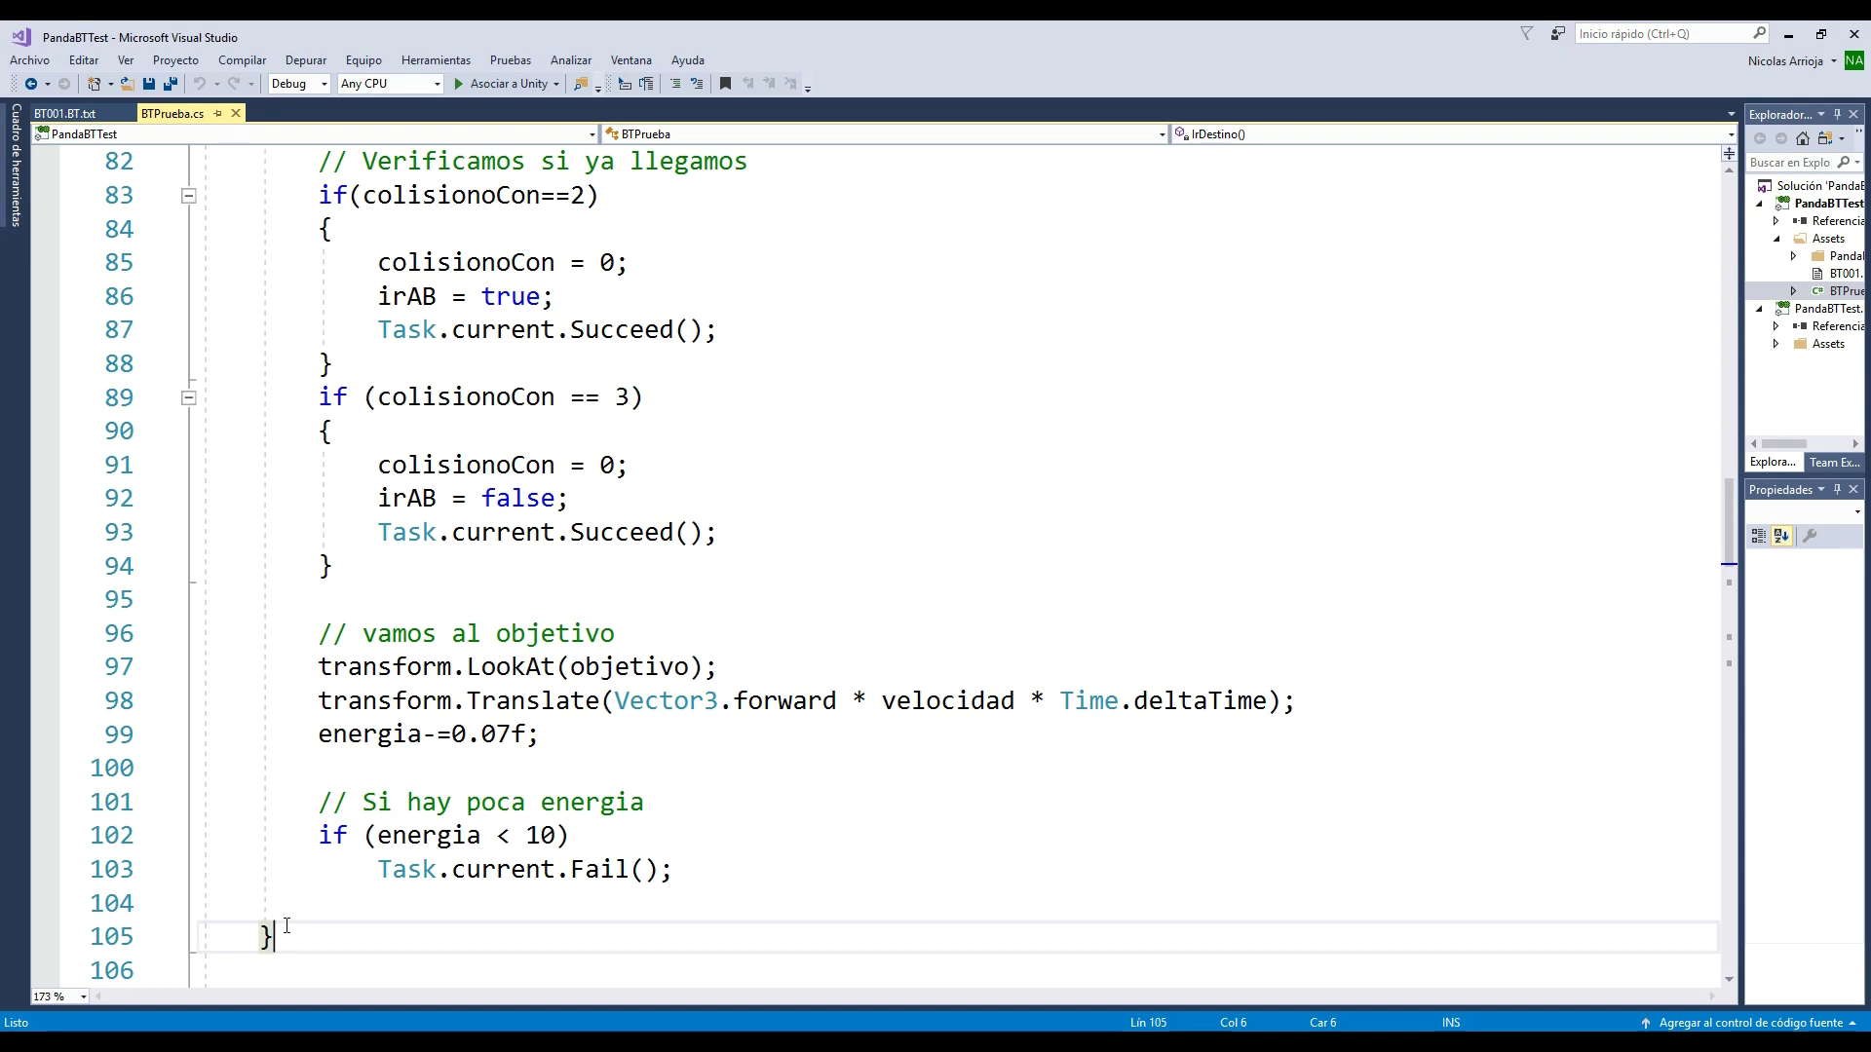
key(alt+Tab)
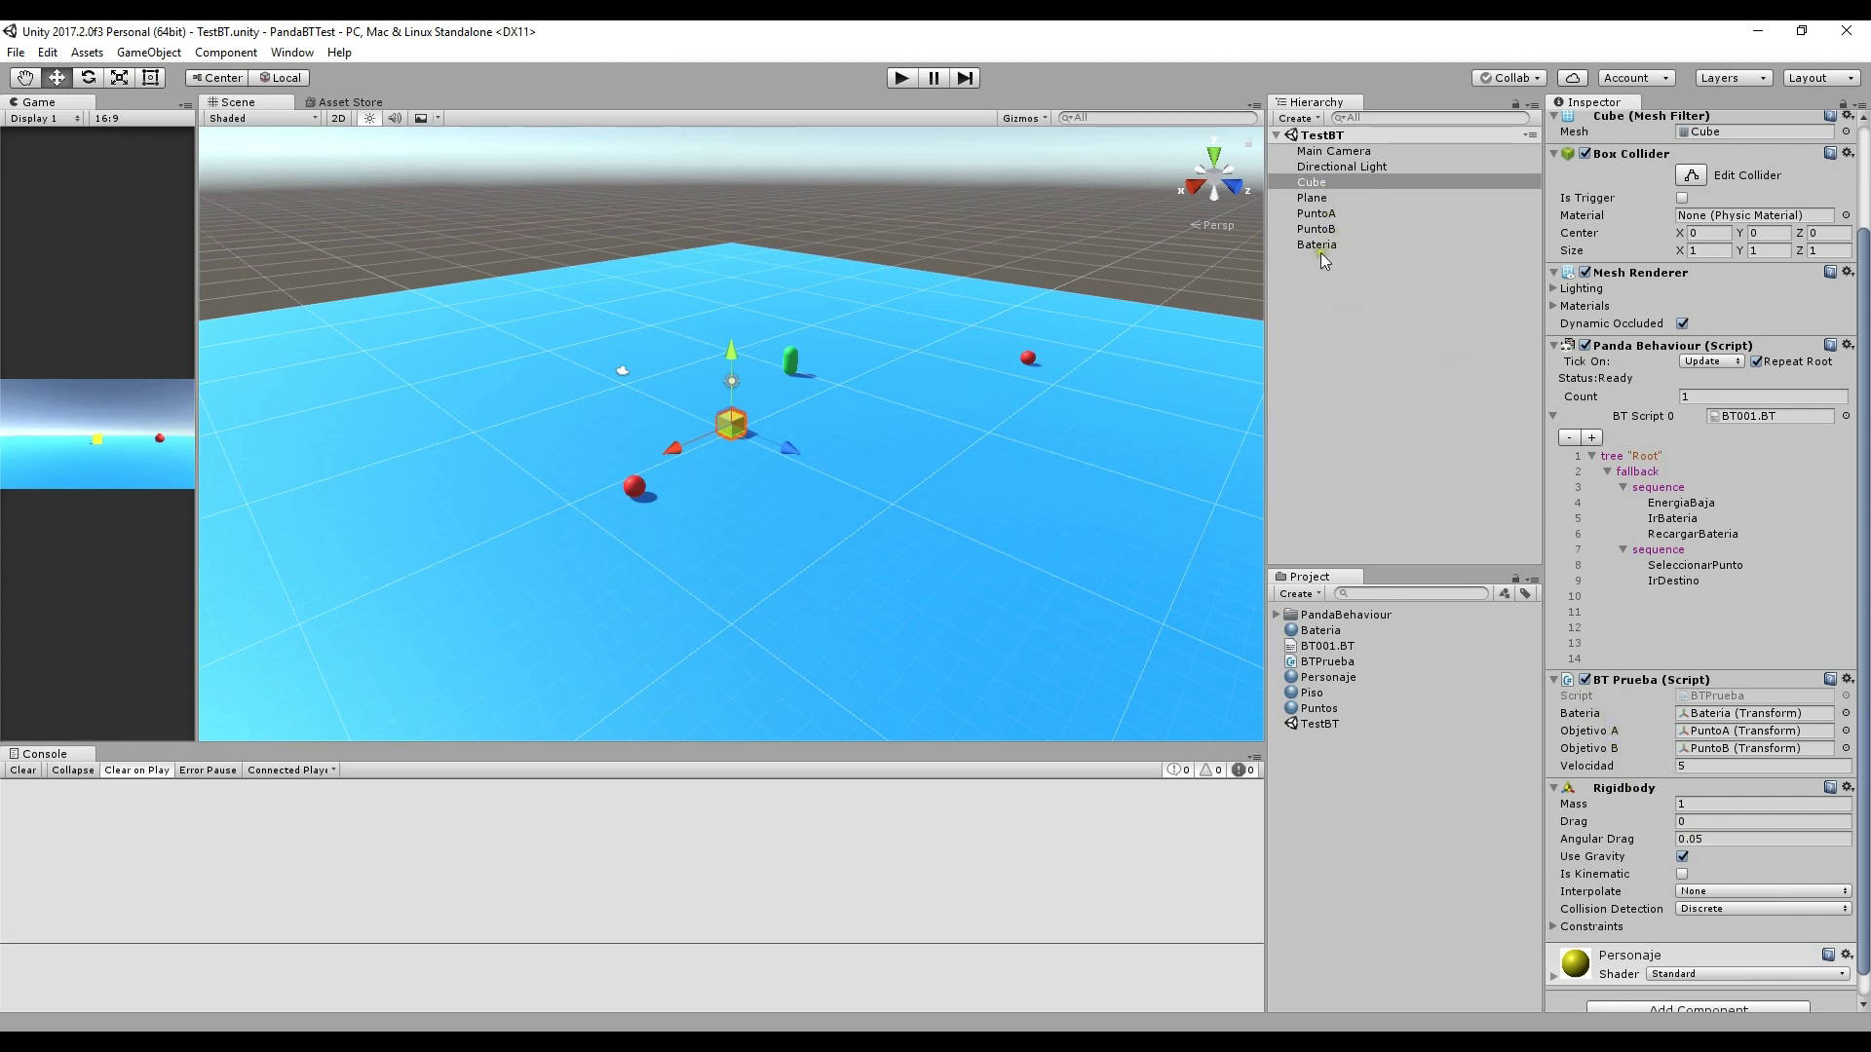
drag(1318, 243, 1735, 720)
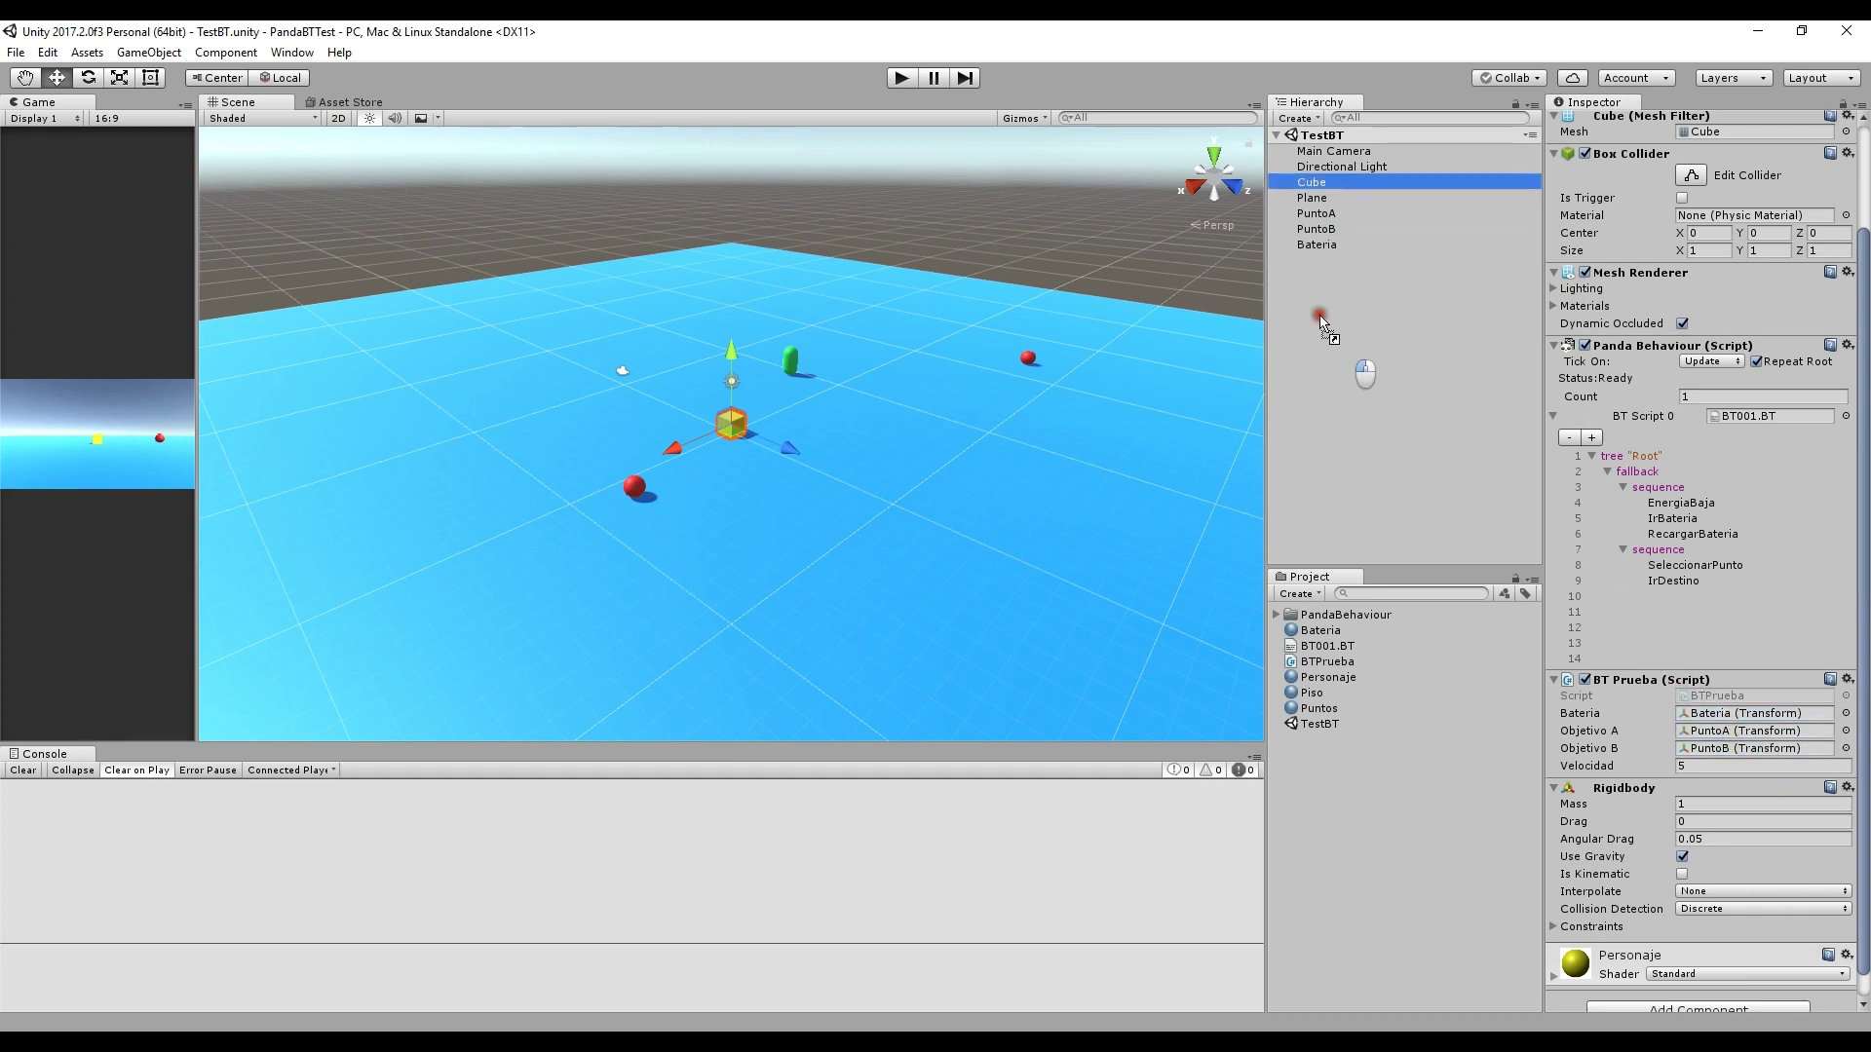
click(1337, 245)
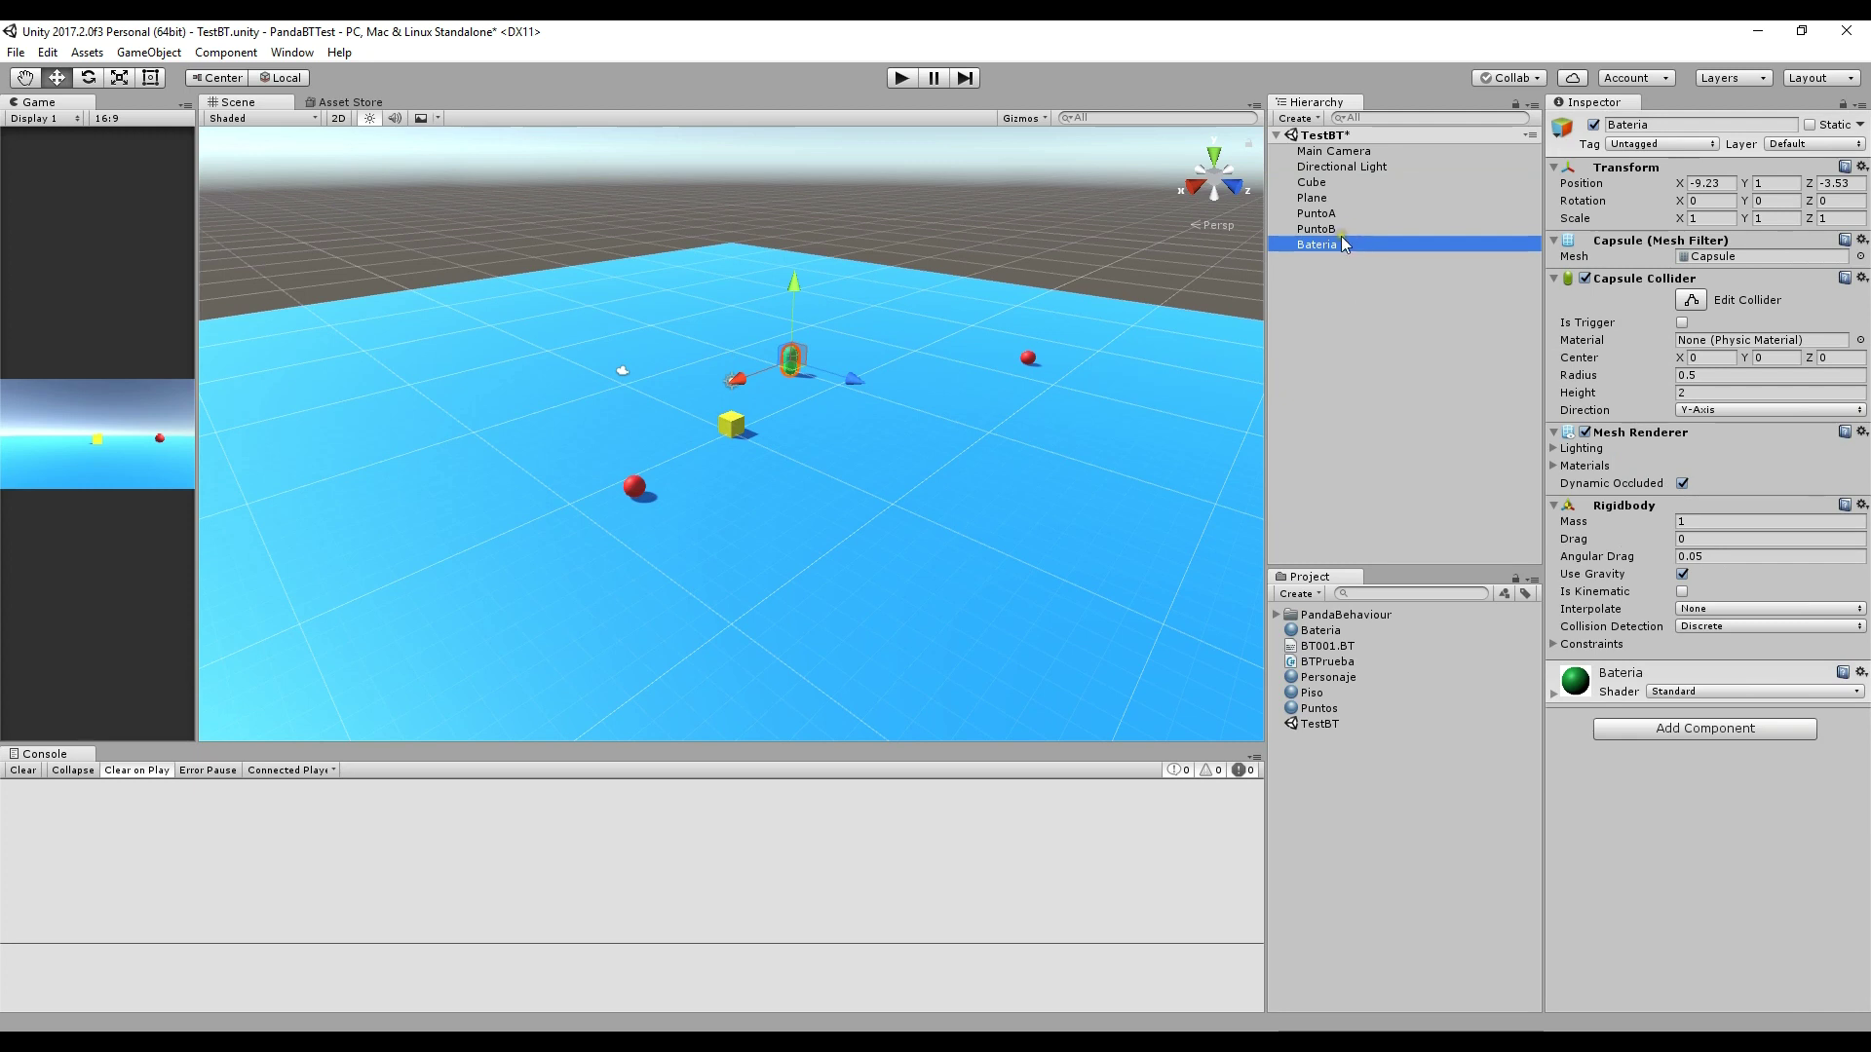
click(1320, 183)
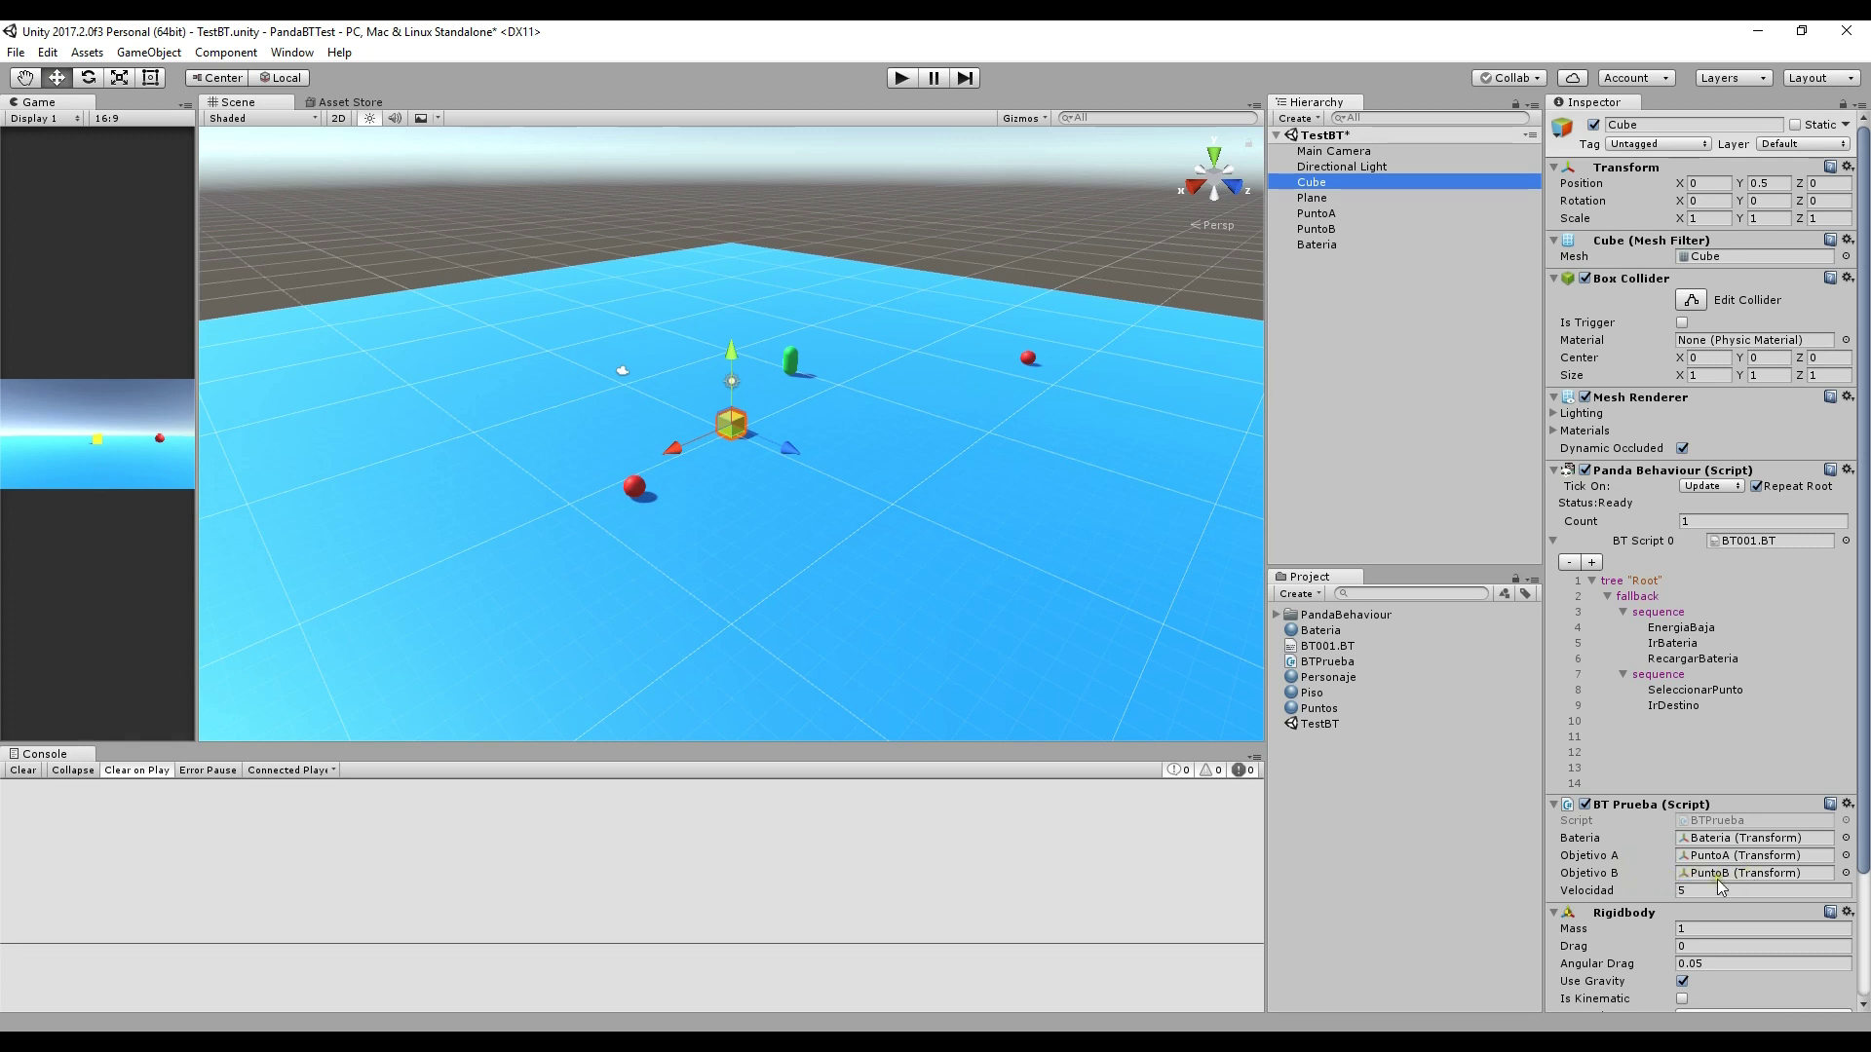
click(1692, 889)
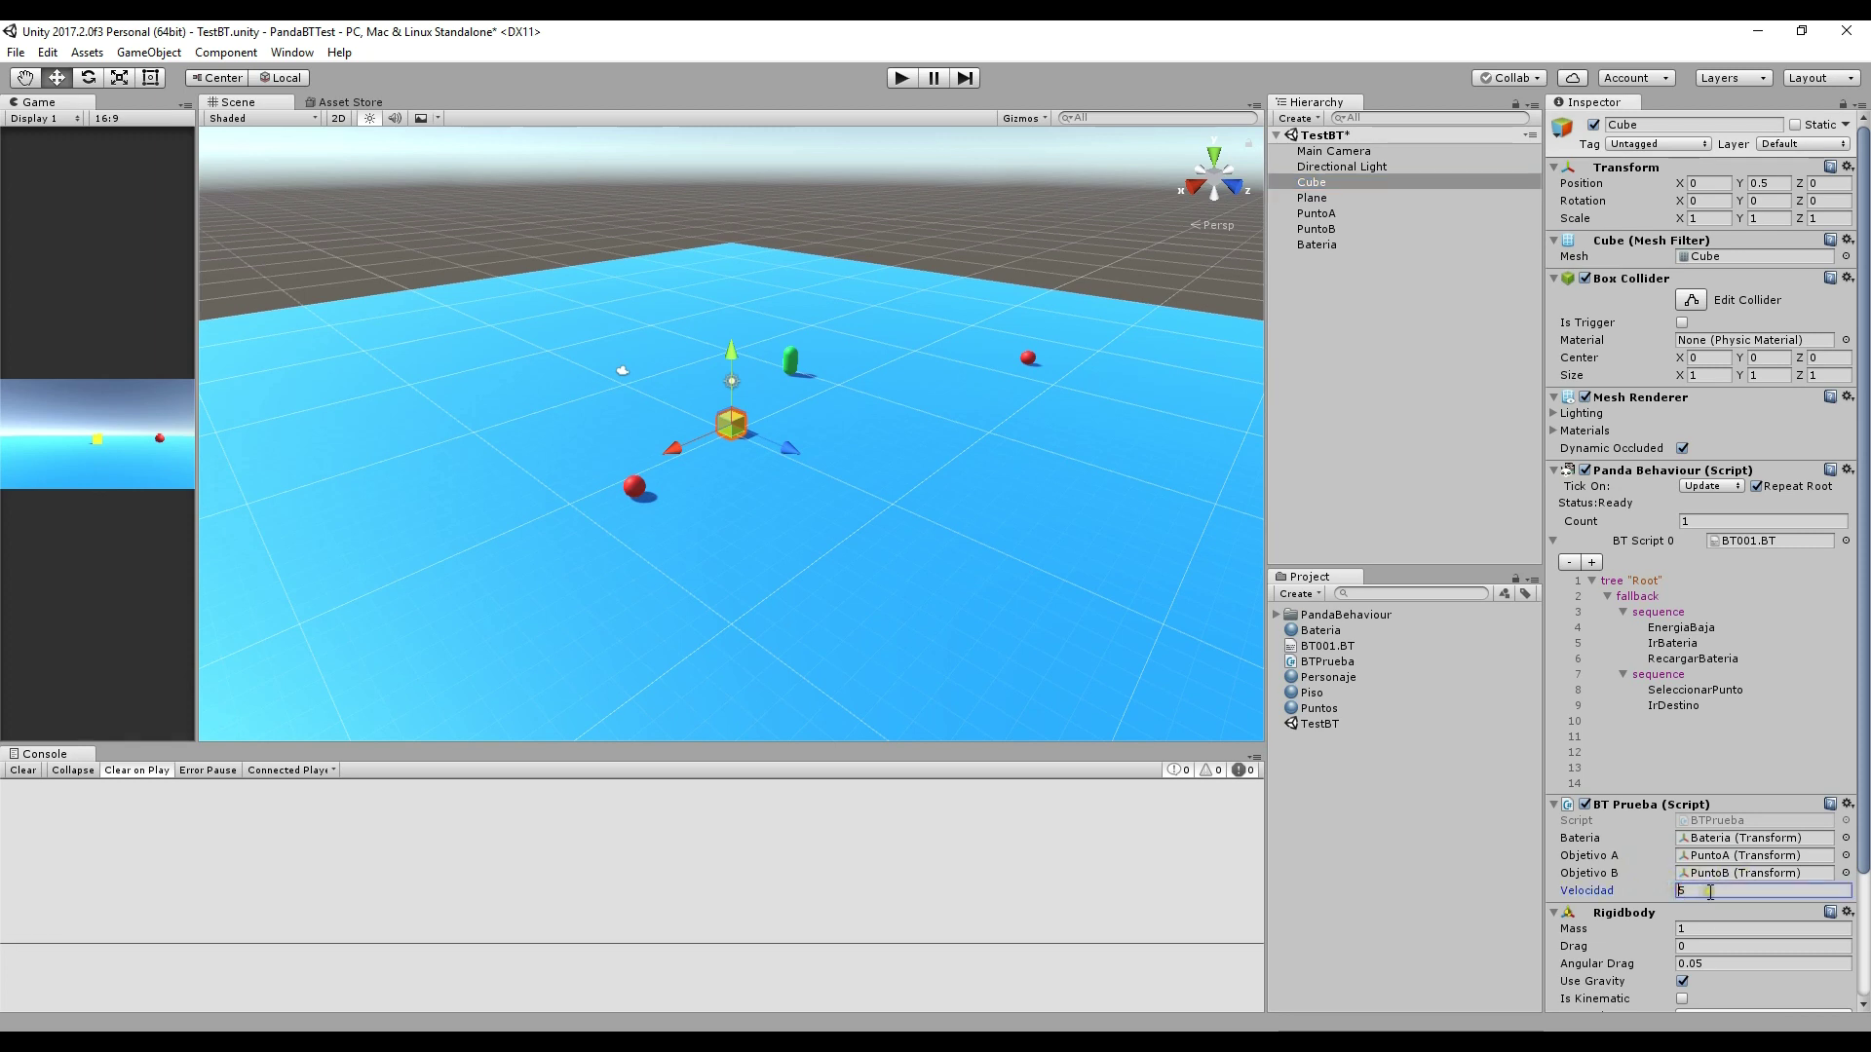
drag(1864, 862, 1866, 949)
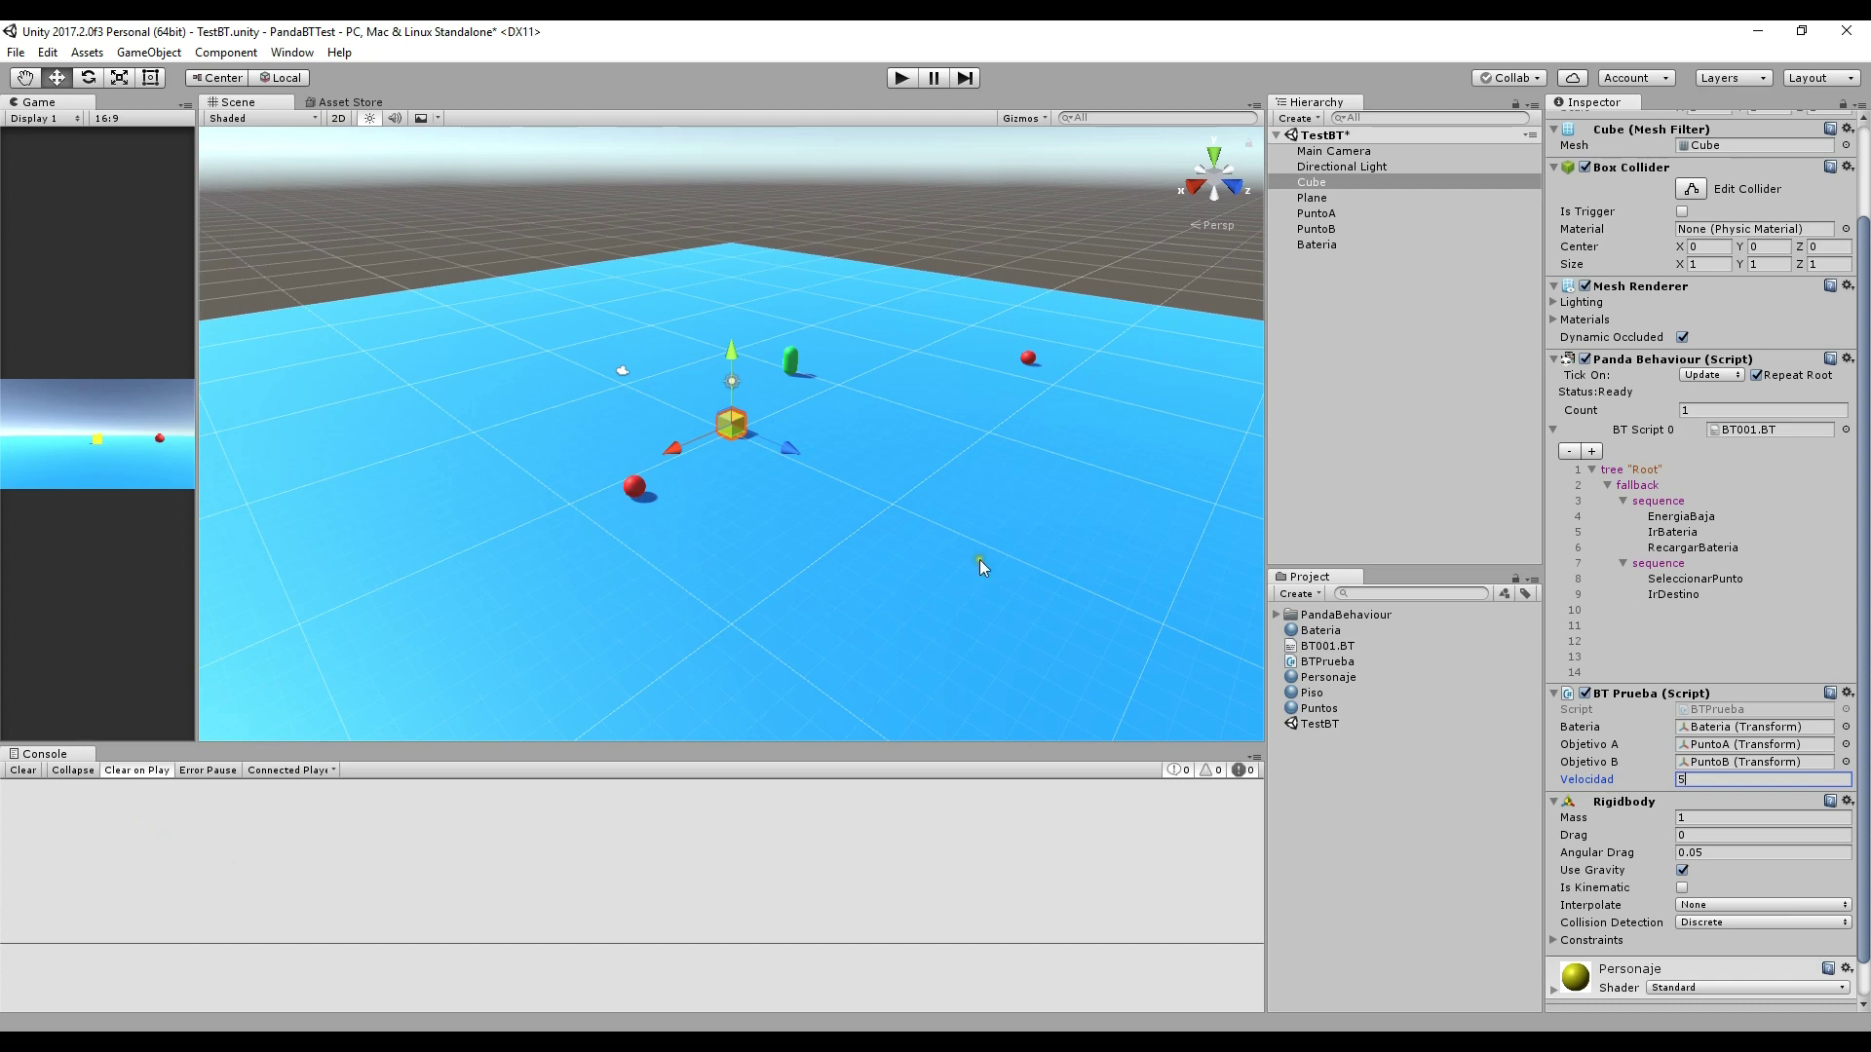
Play the TestBT scene, watch the energia logs fall to 48.62022, then stop it.
click(898, 79)
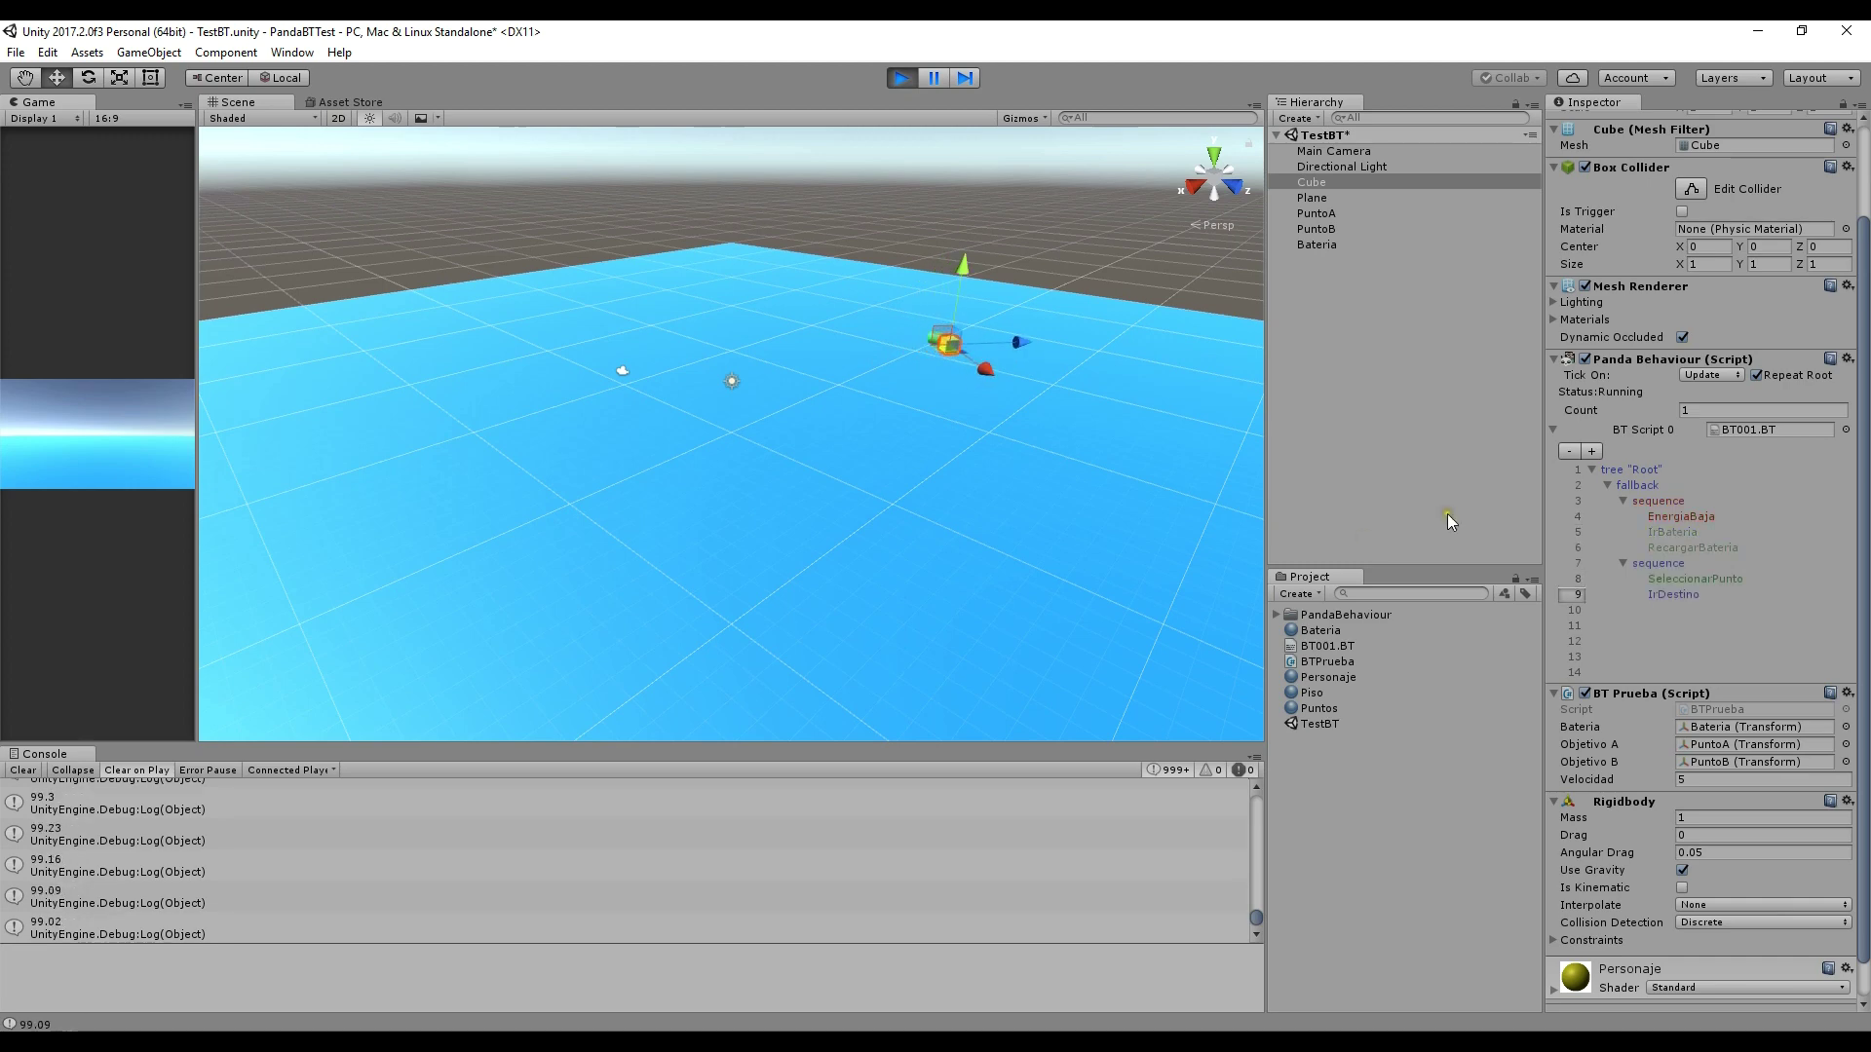
scroll(1769, 582, down, 2)
scroll(1073, 446, down, 2)
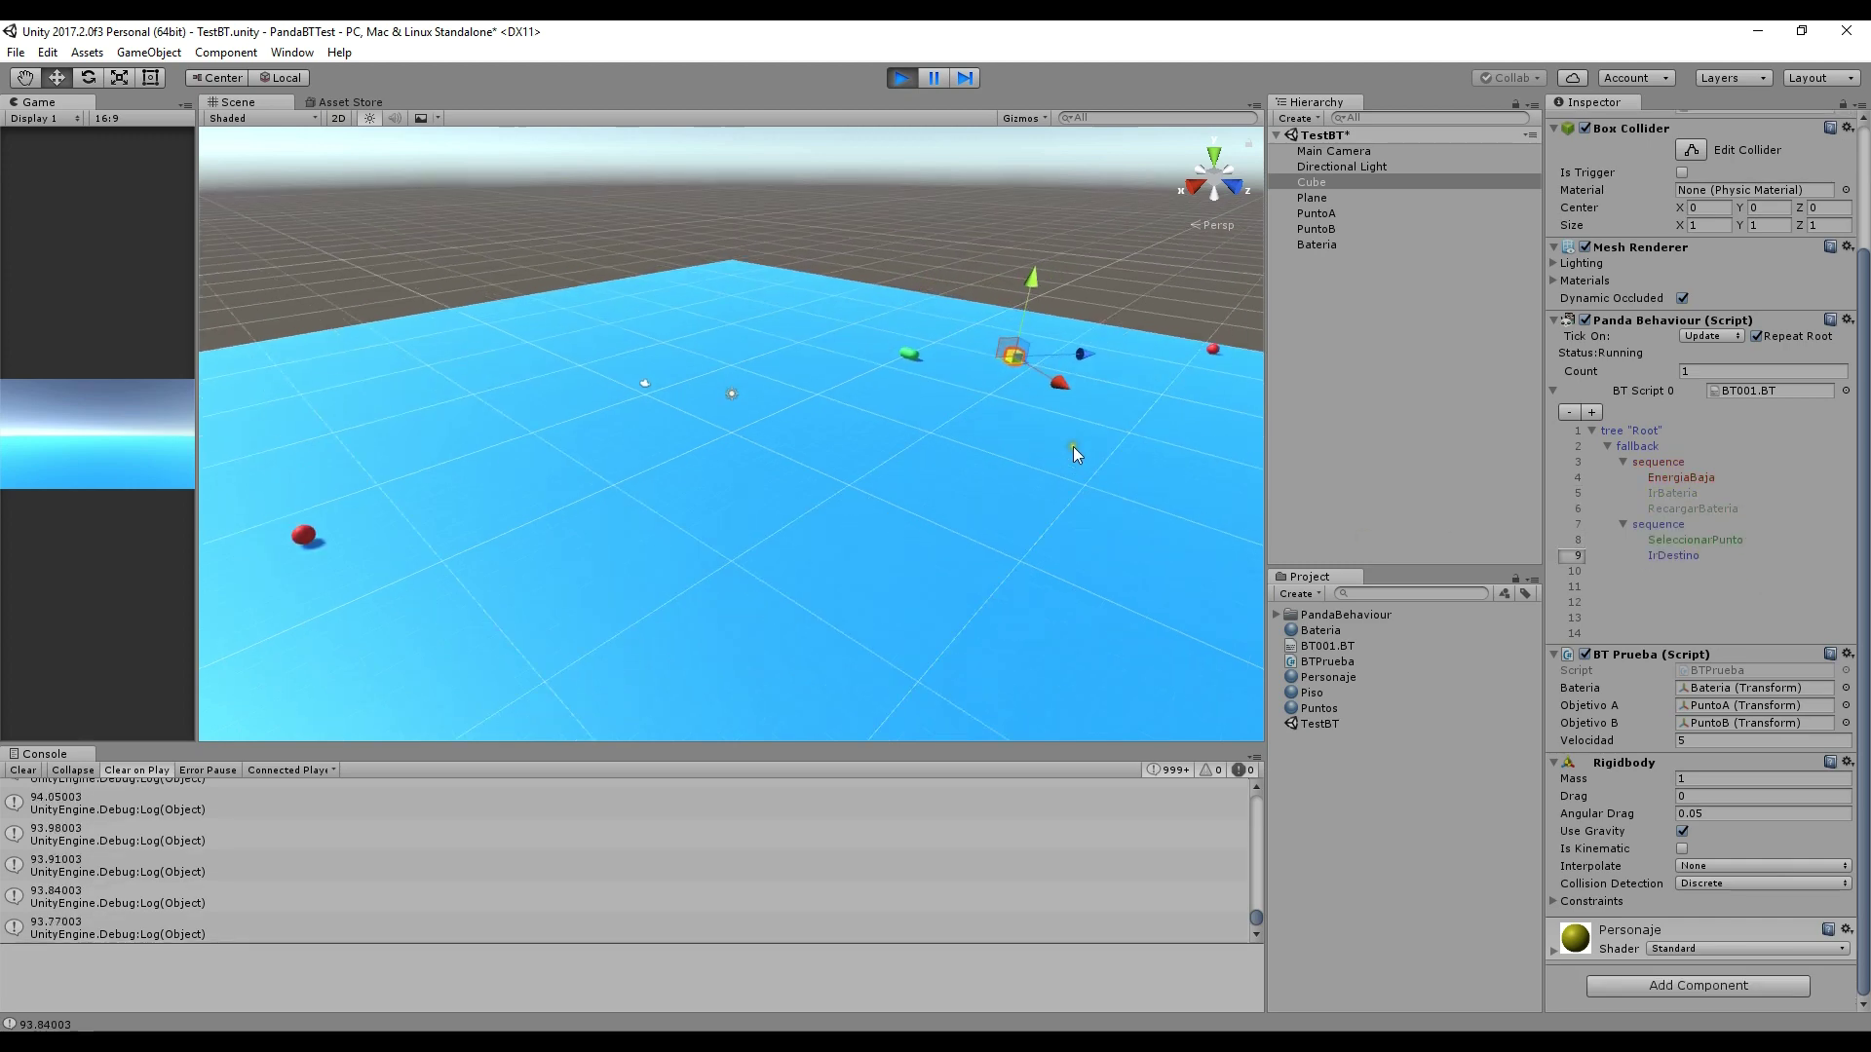
scroll(1073, 444, down, 2)
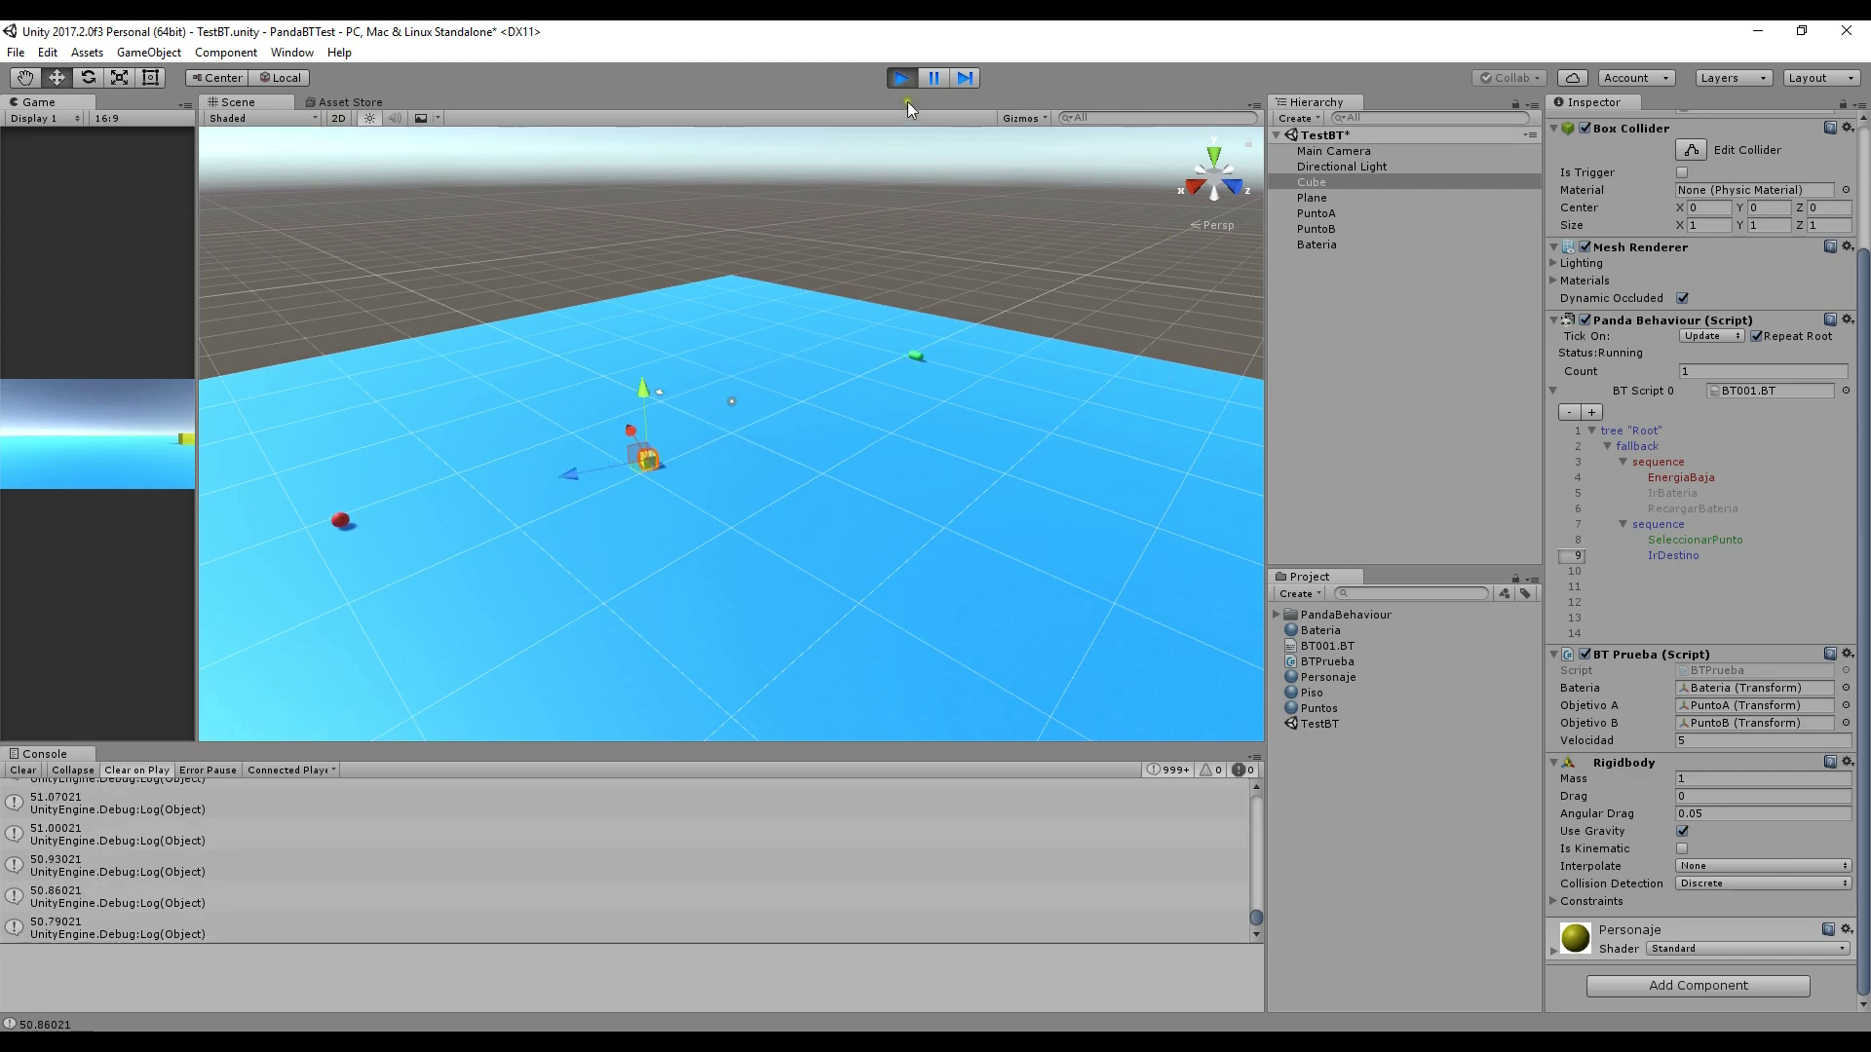
click(897, 79)
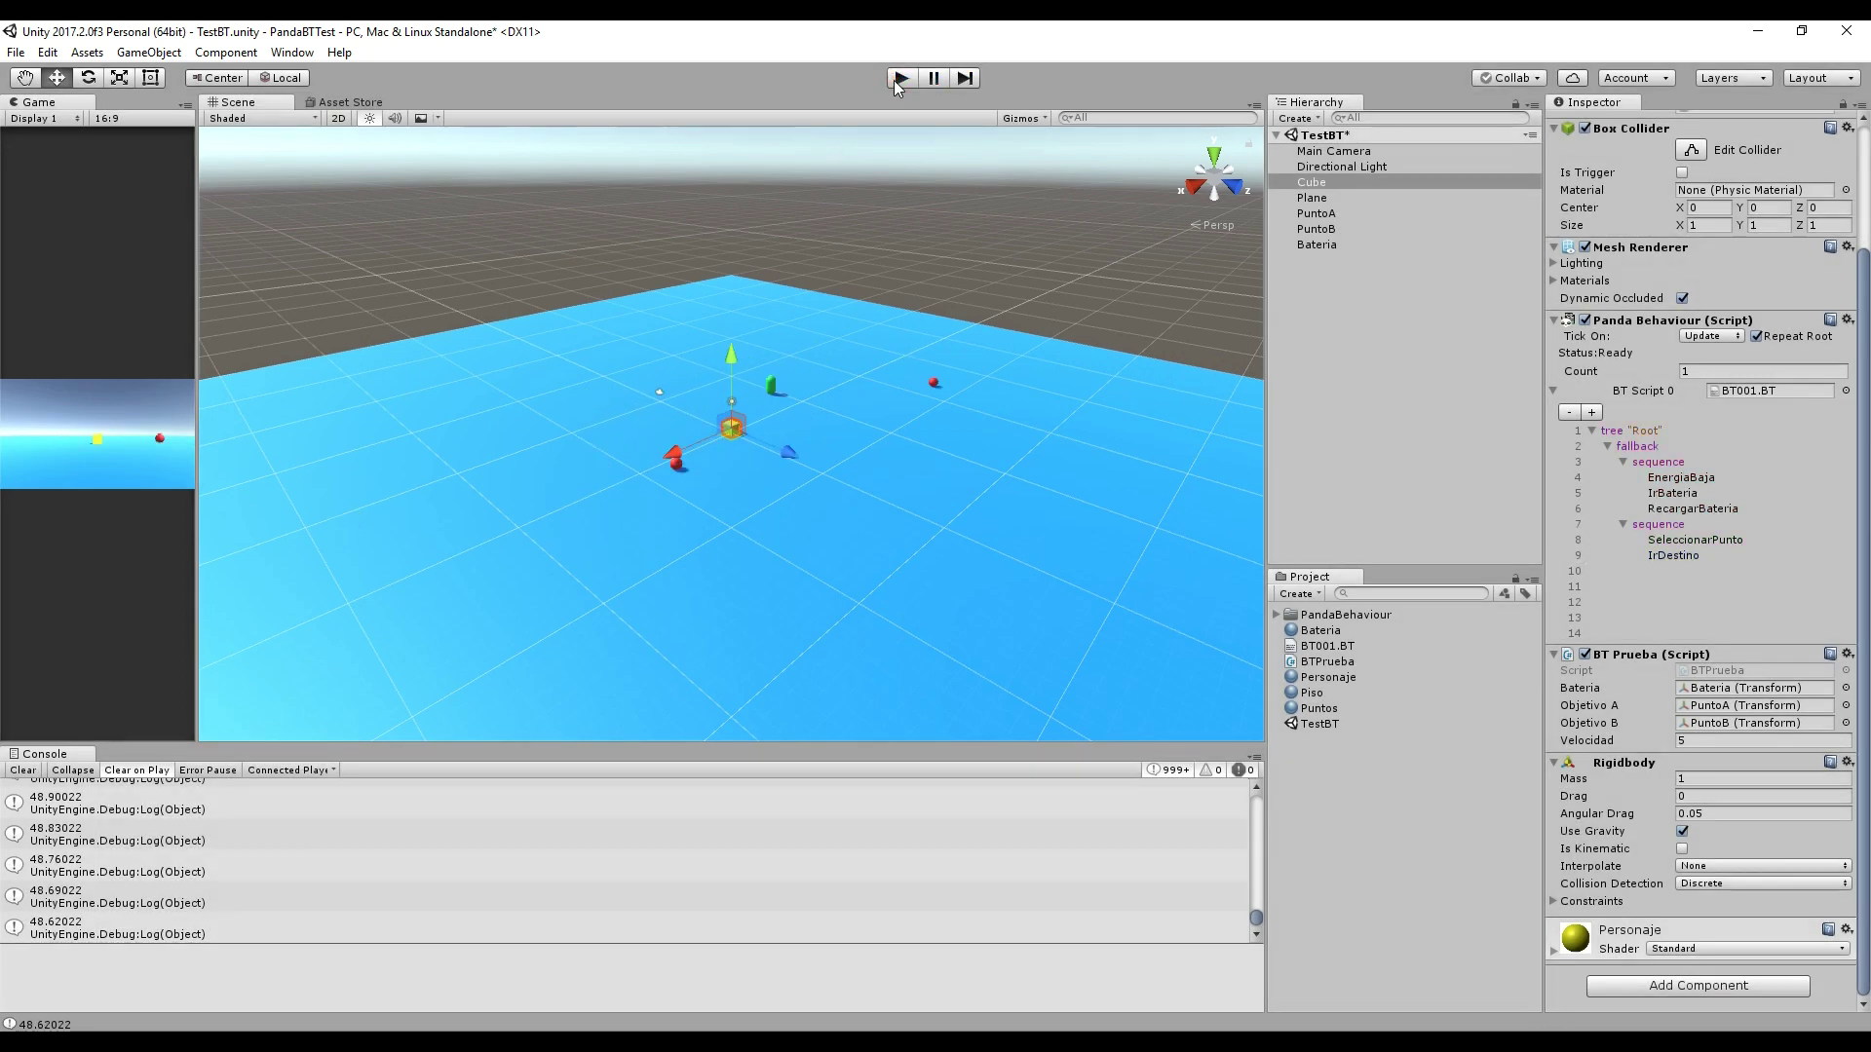